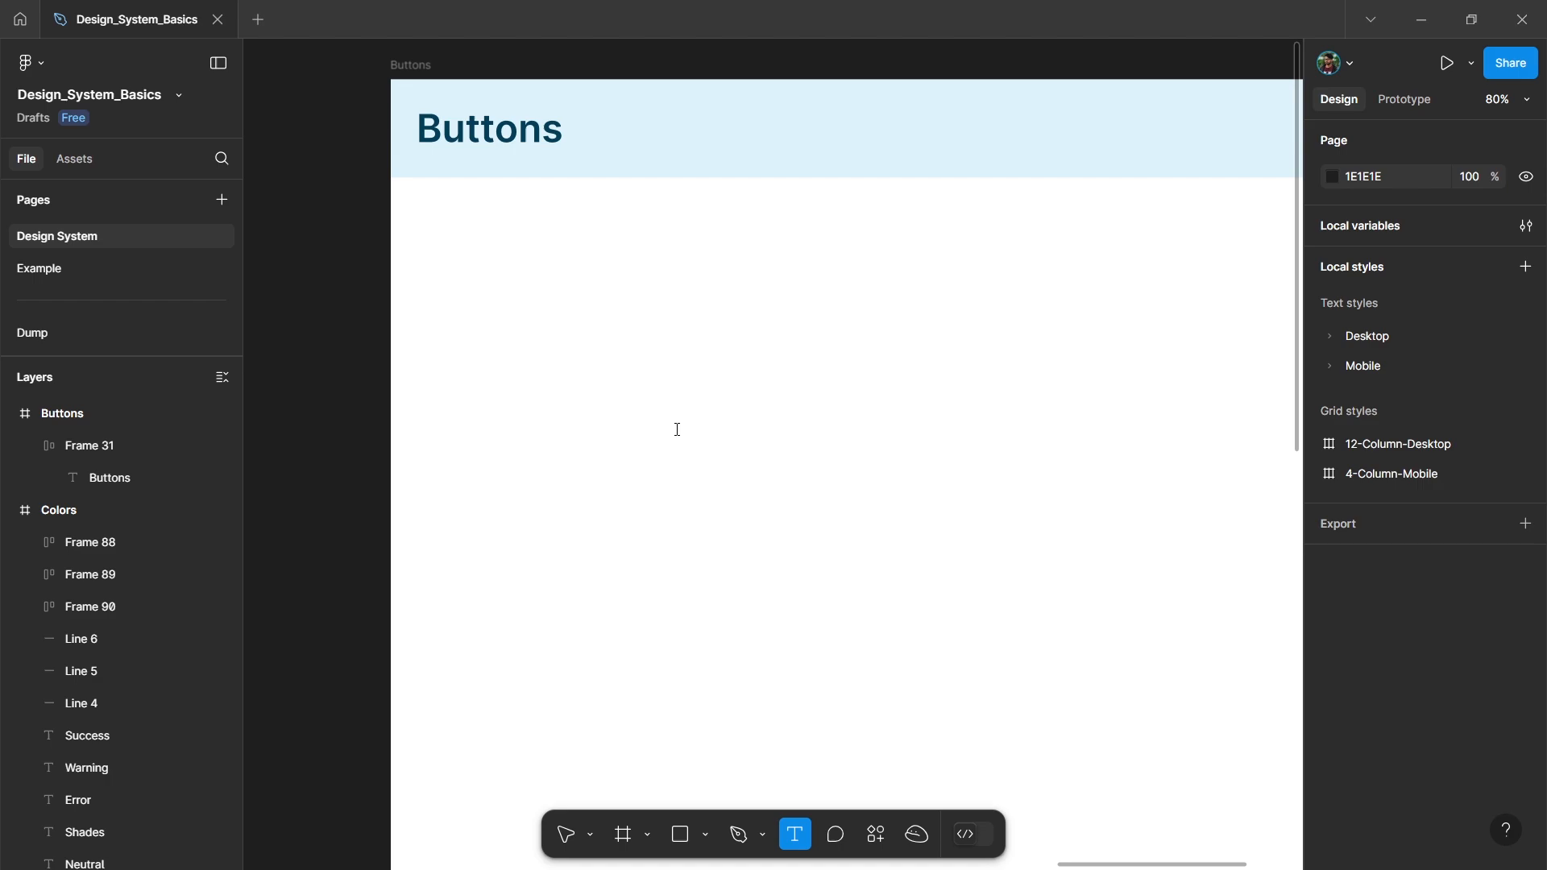
Add a text label reading "Button" in the empty area of the Buttons frame, set to Inter Medium, size 16.
click(677, 430)
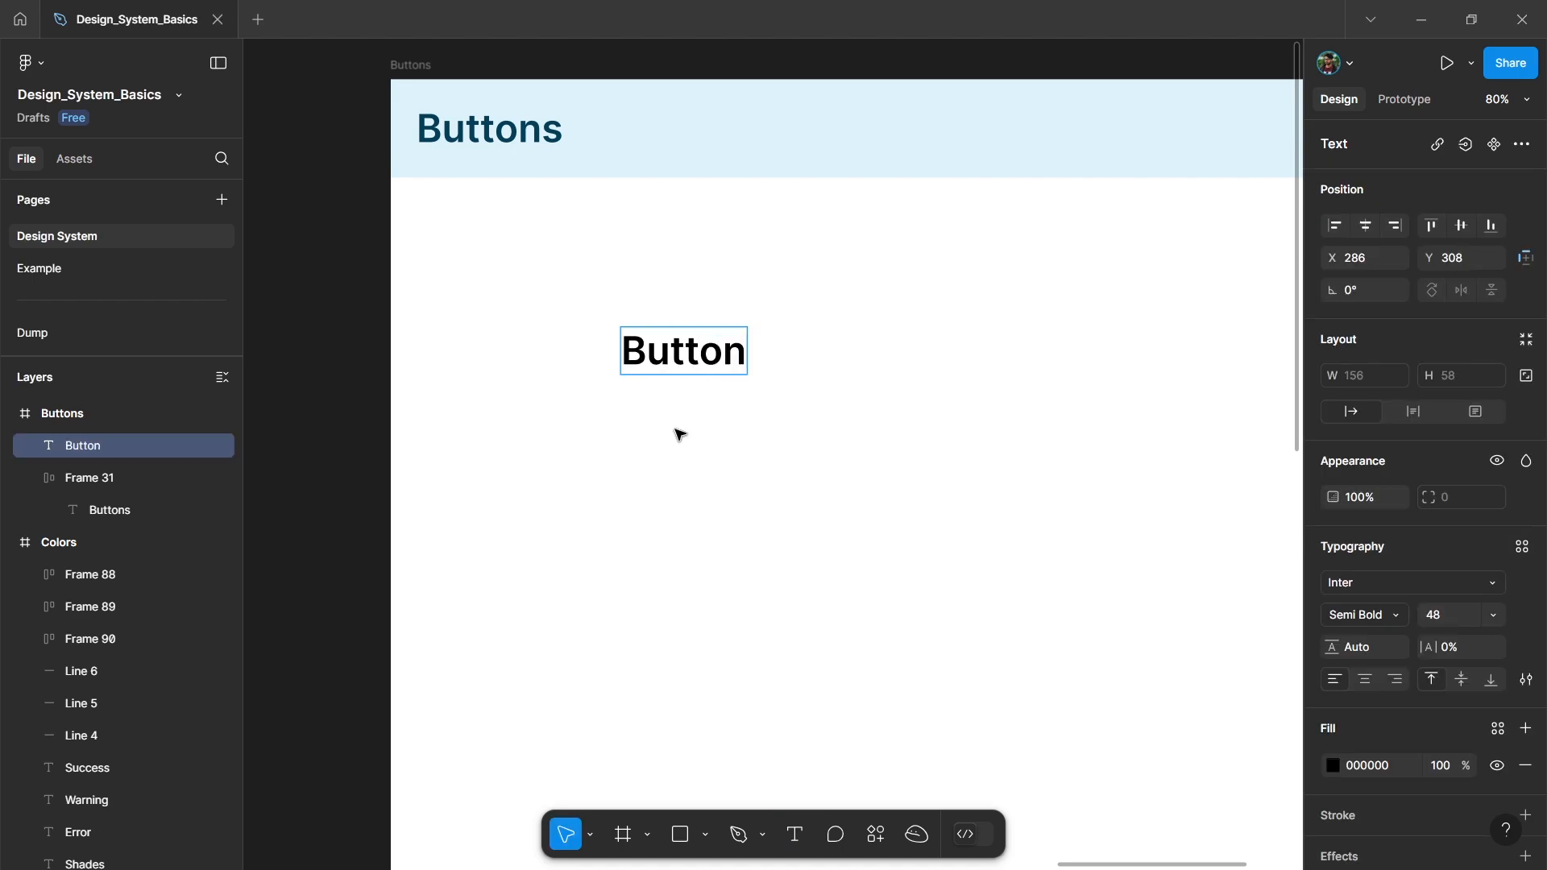
key(Escape)
click(1453, 612)
text(1)
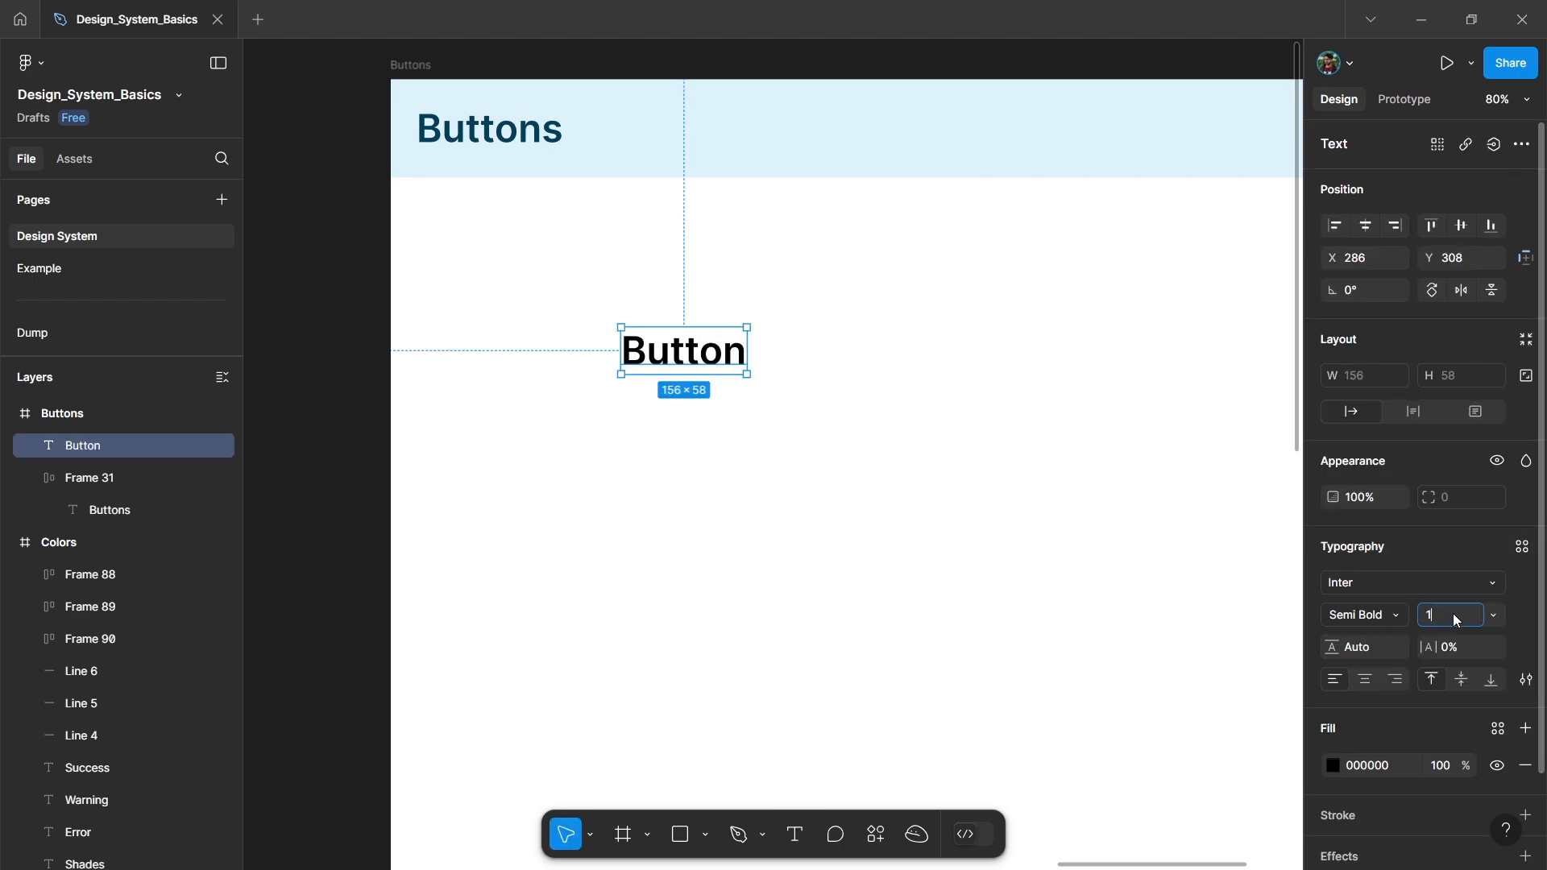
text(6)
key(Return)
click(1392, 618)
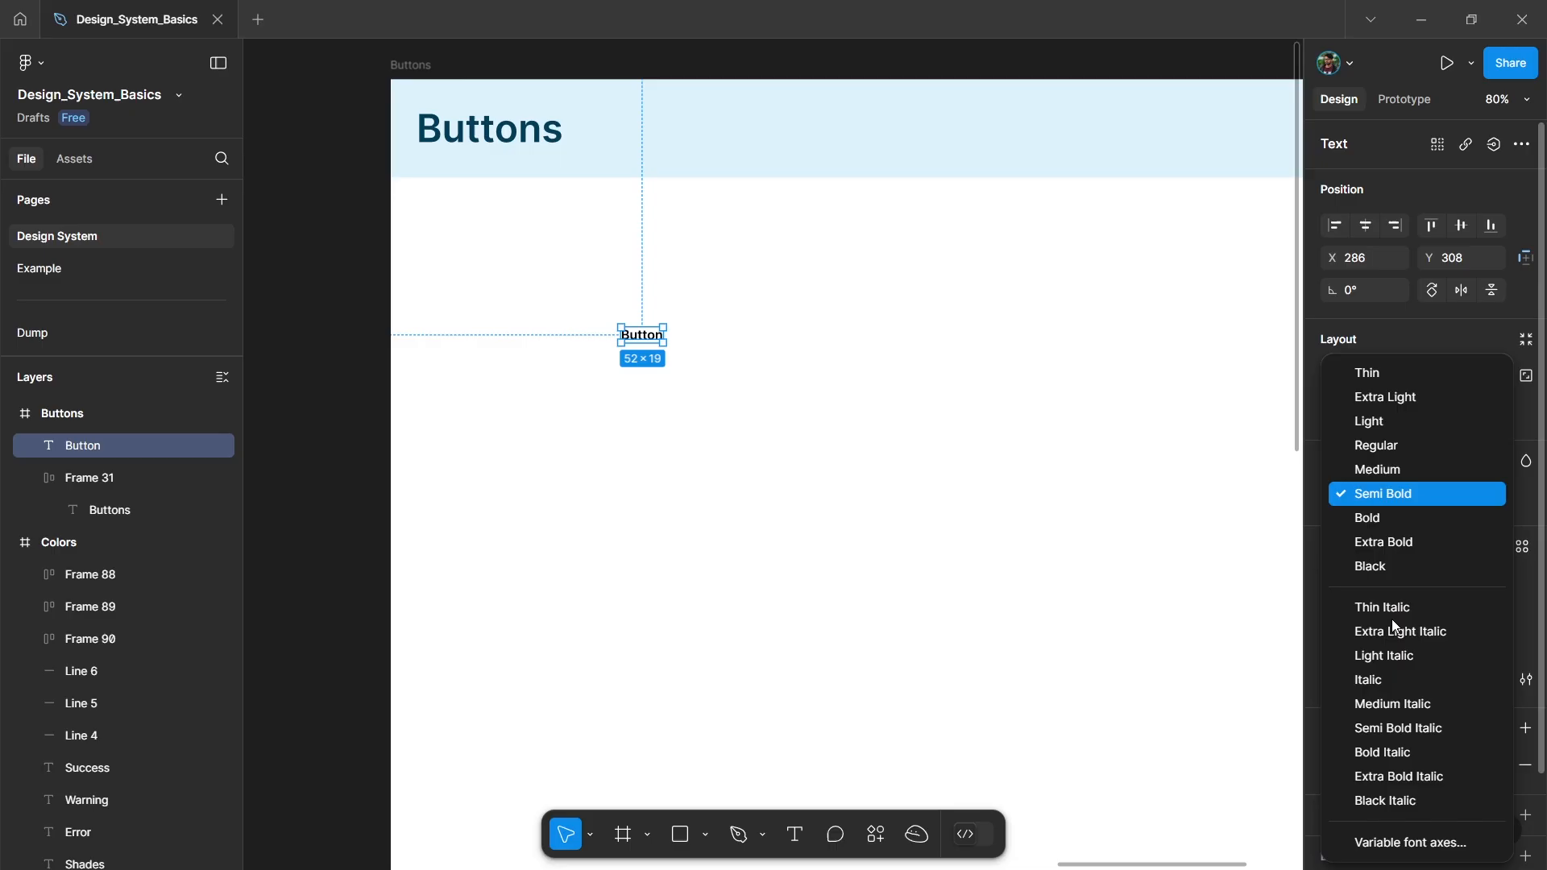
click(1385, 463)
Wrap the Button label in an auto layout frame with 24 horizontal and 12 vertical padding.
scroll(749, 495, up, 5)
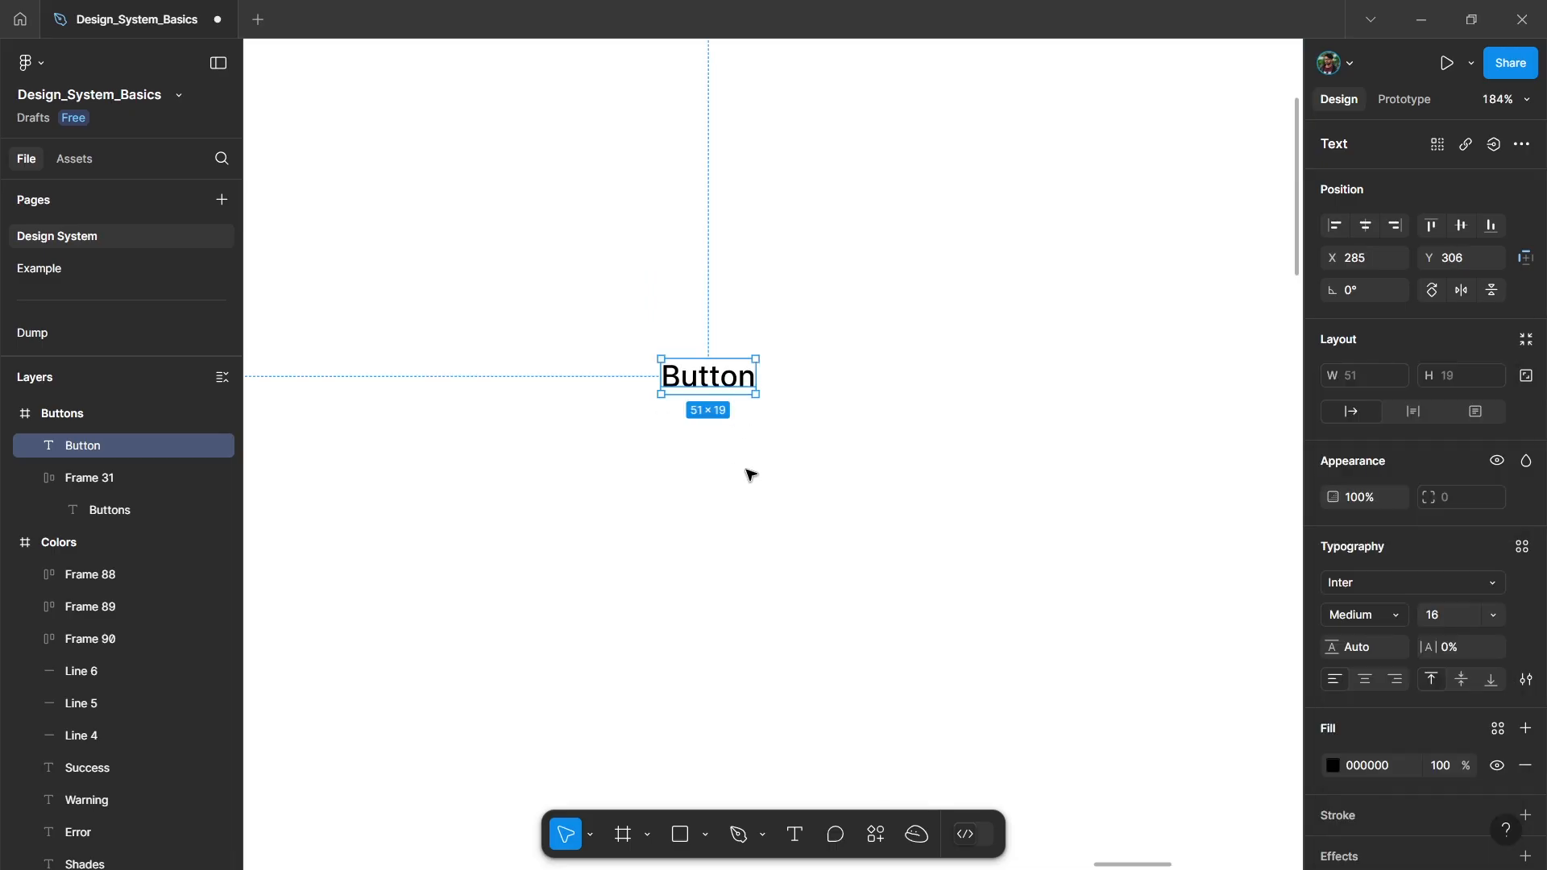
key(shift+a)
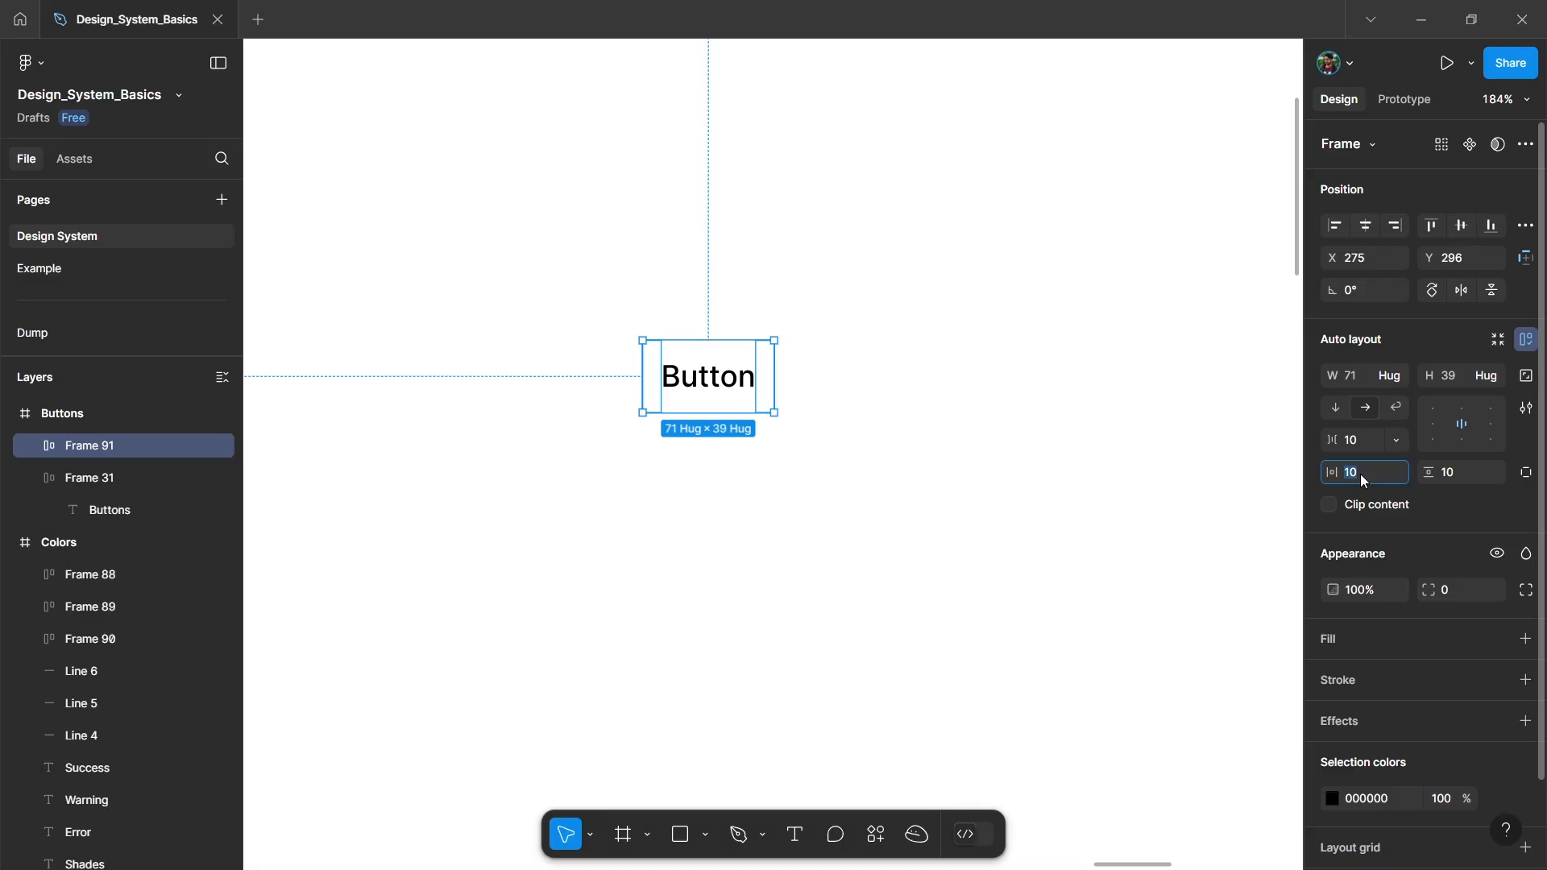
text(4)
key(Return)
click(1453, 471)
text(1)
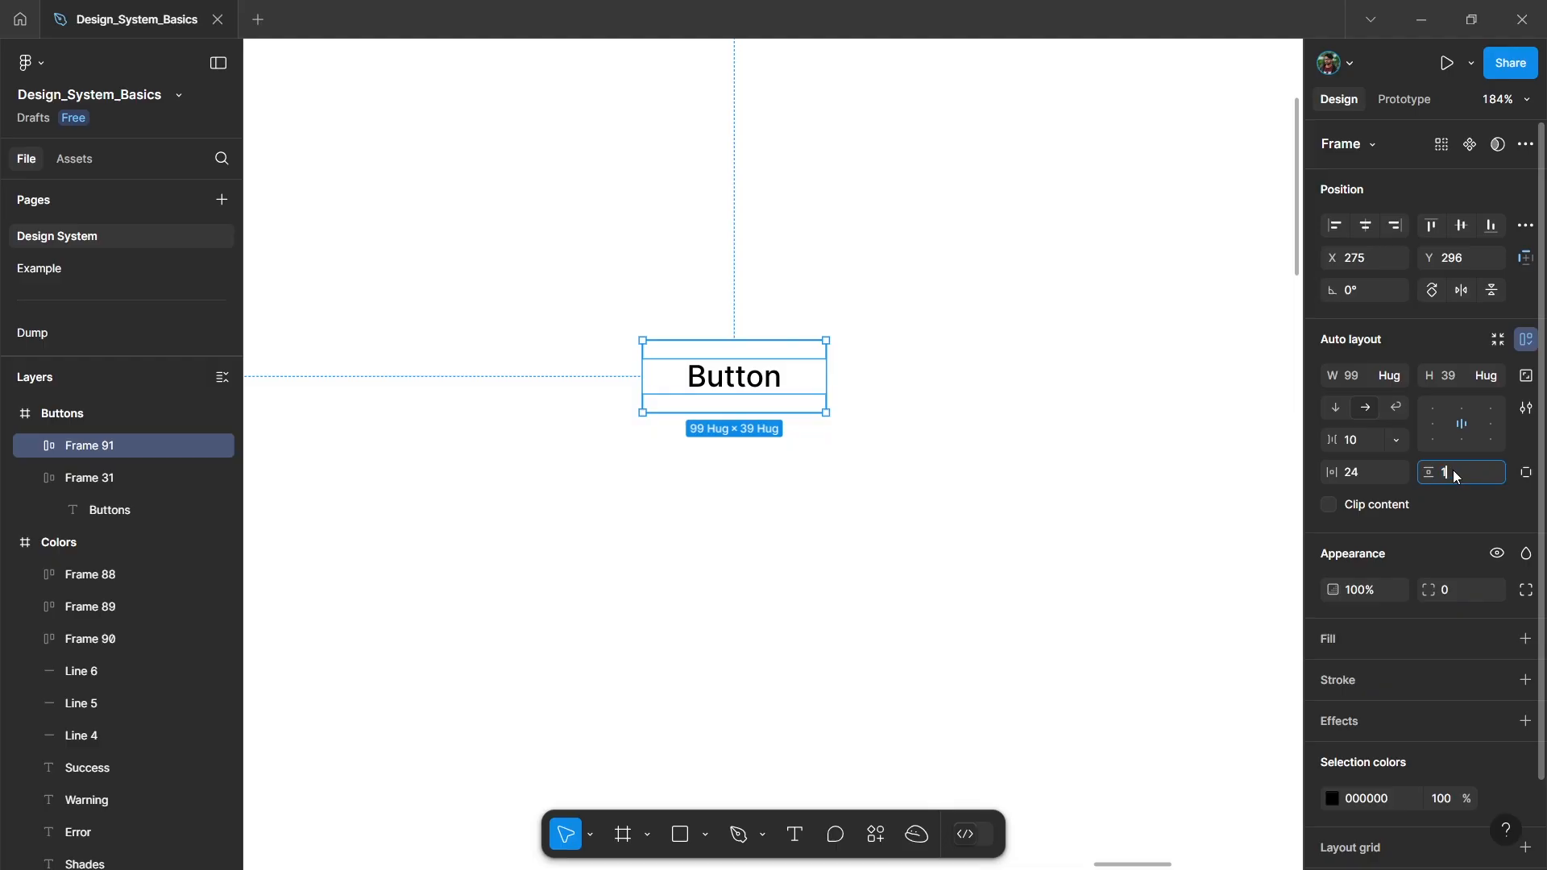
text(2)
key(Return)
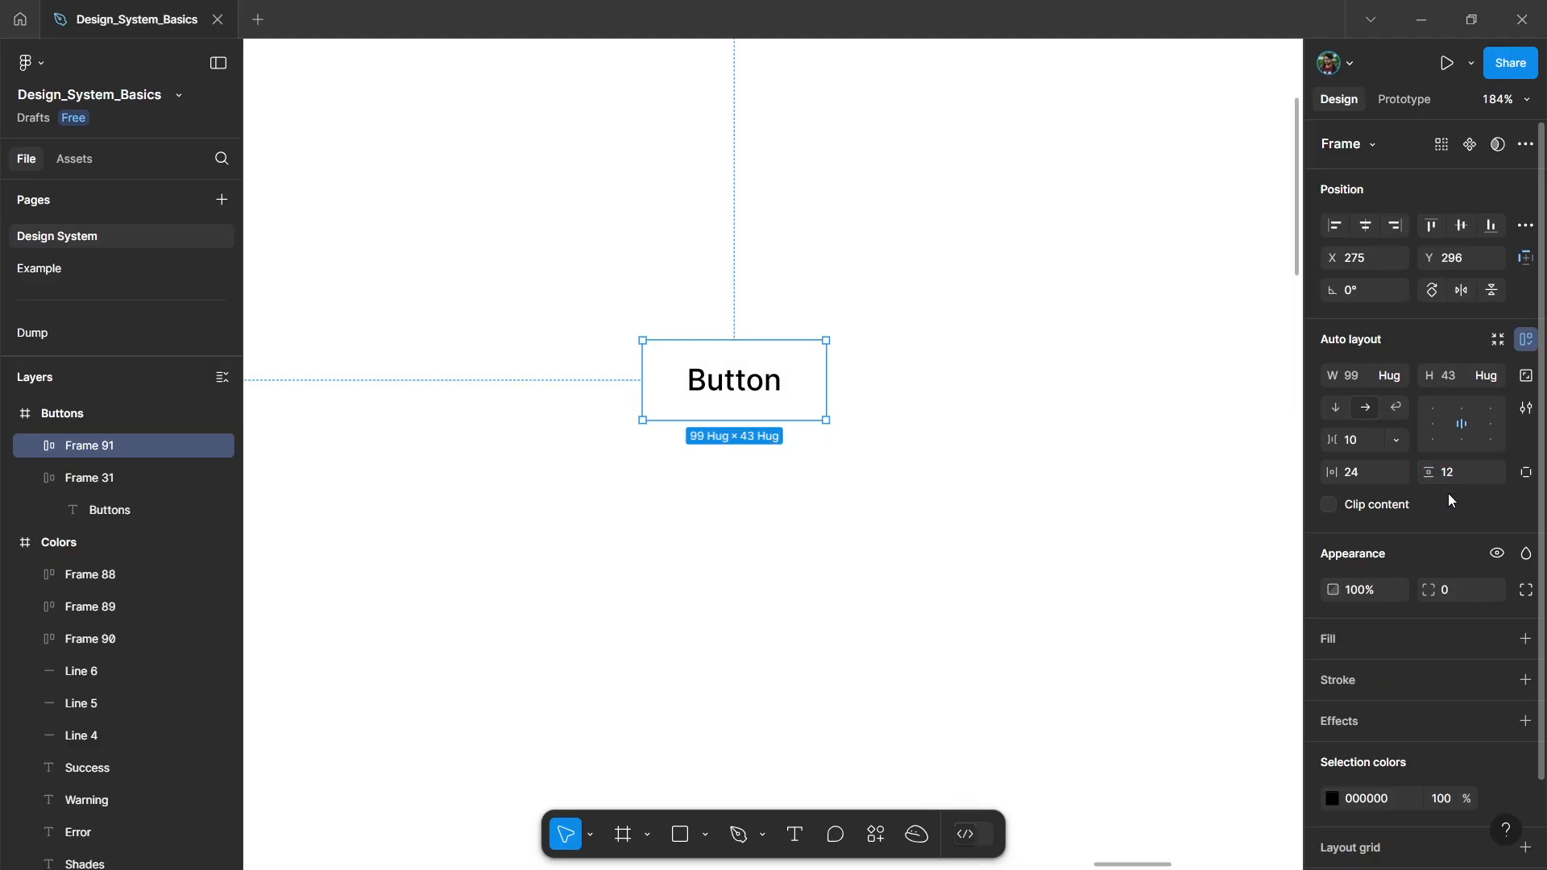
Fill the button frame with Color/Primary/P500 and give it a corner radius of 4.
click(1526, 639)
click(1499, 641)
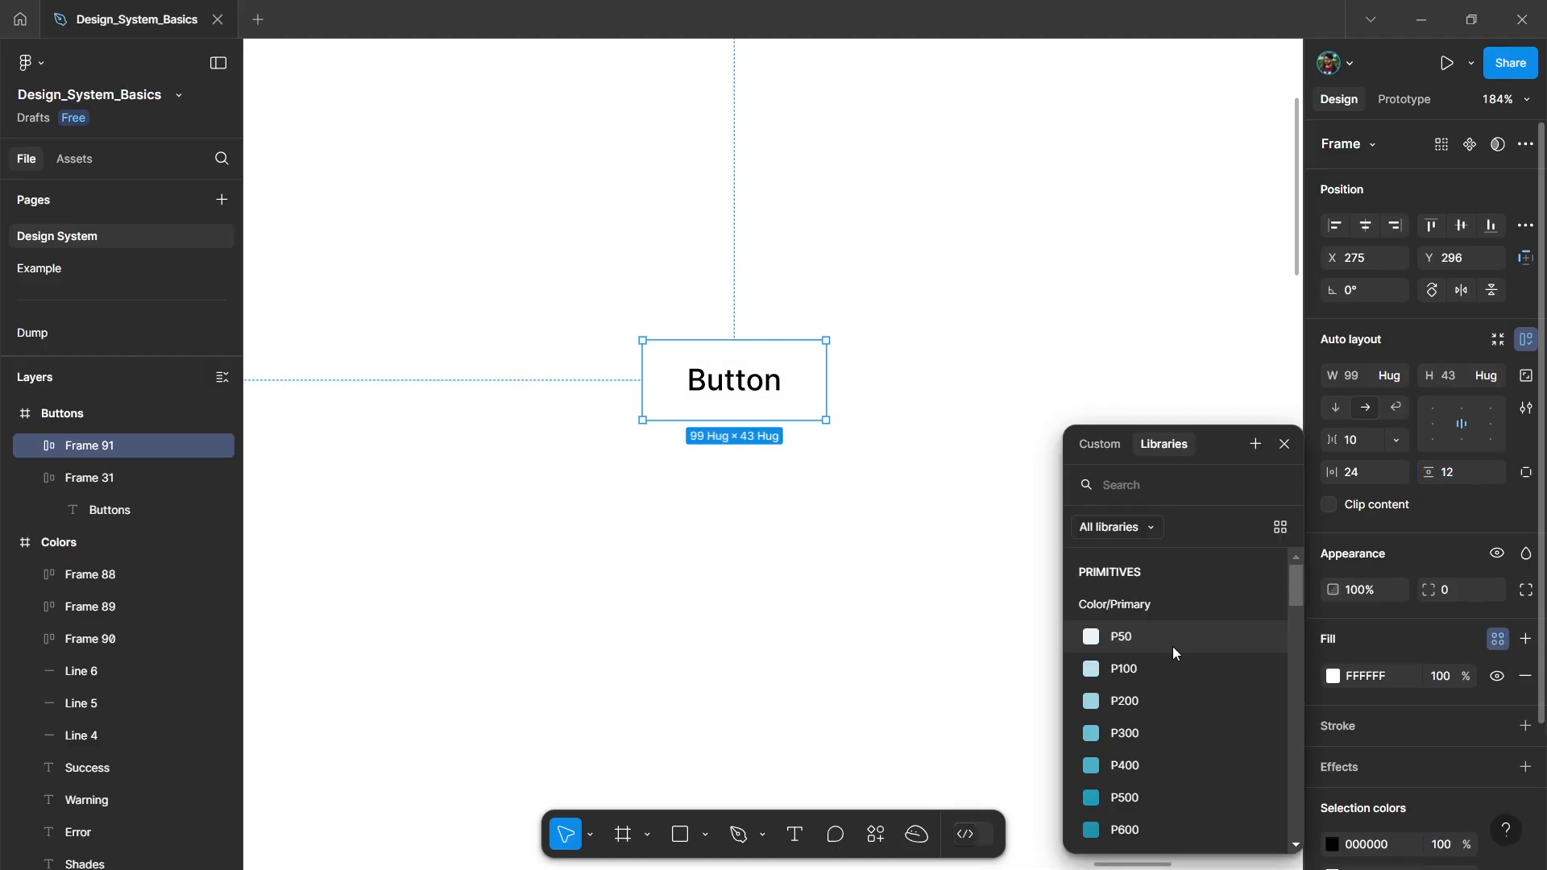
scroll(1139, 677, down, 3)
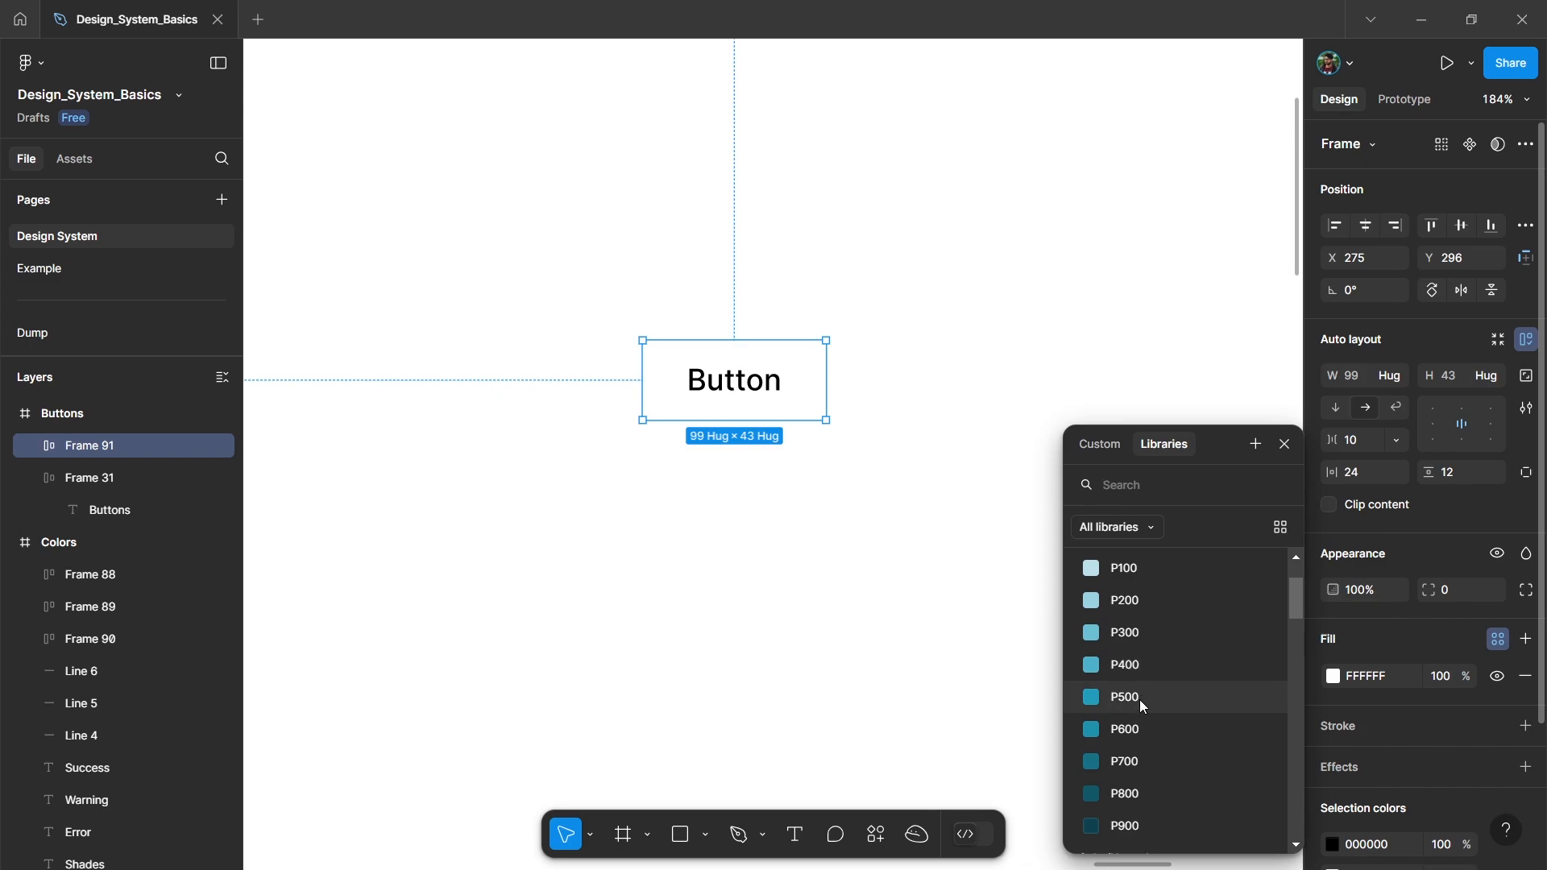
click(1139, 699)
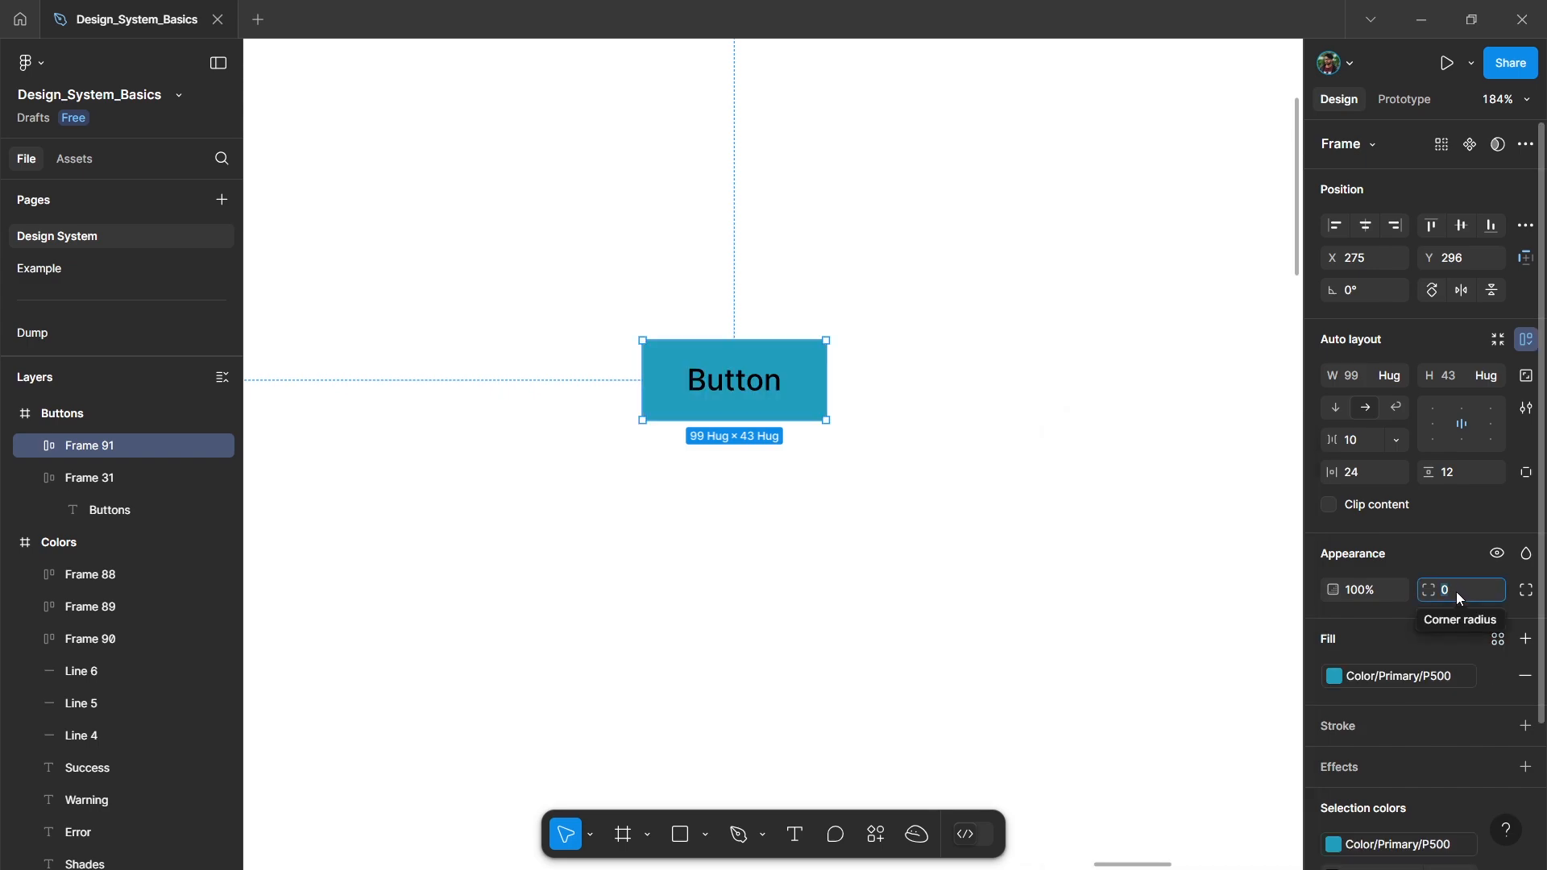
Apply the Color/Neutral/N50 library colour to the Button label inside the frame.
double_click(740, 385)
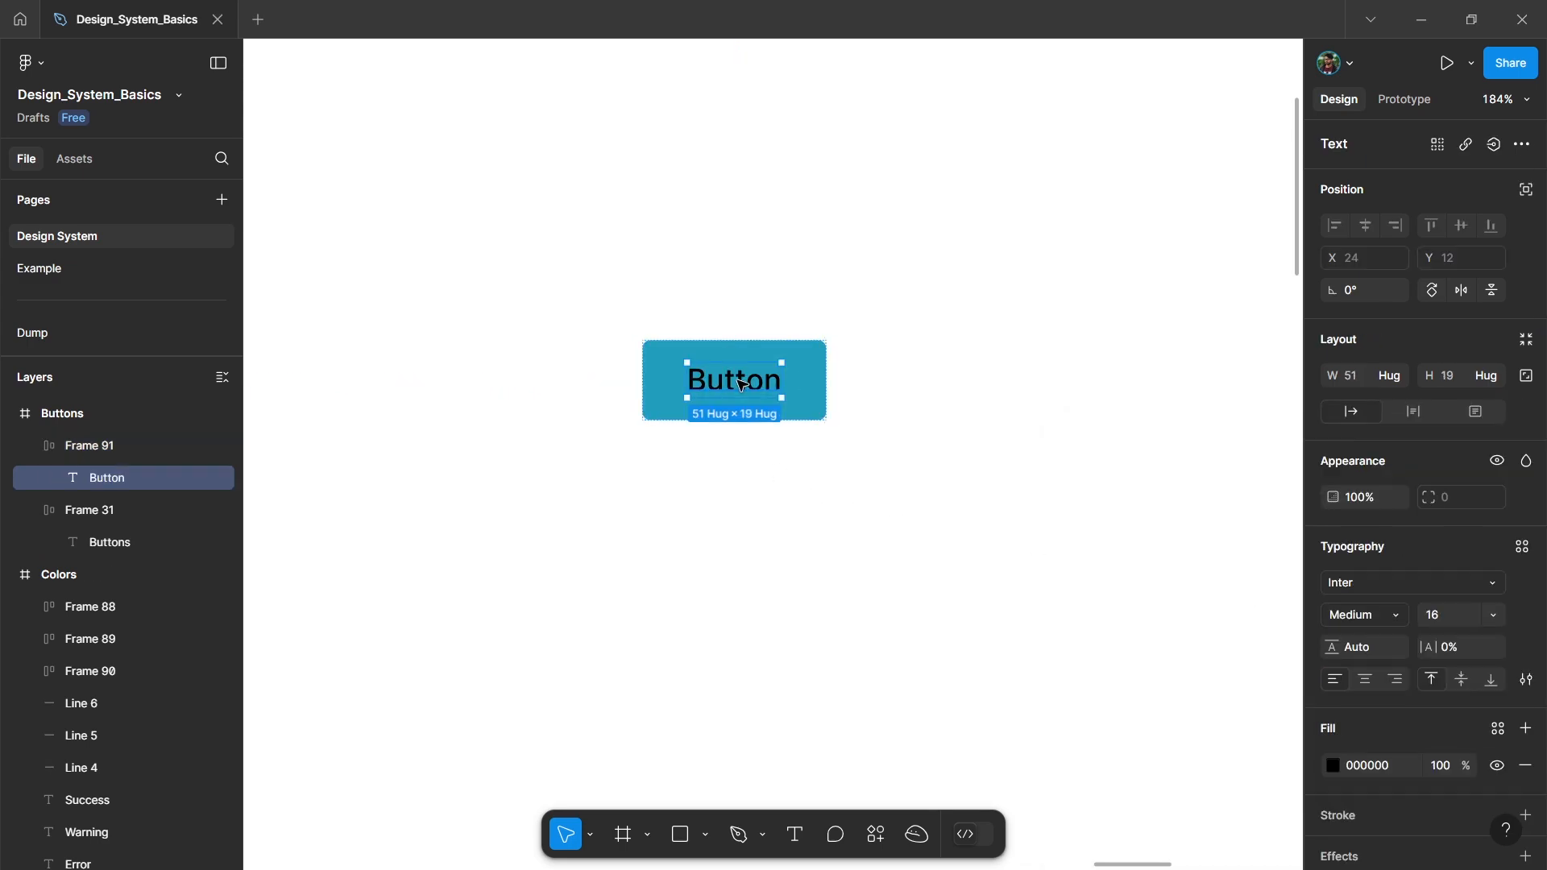
scroll(1419, 553, down, 2)
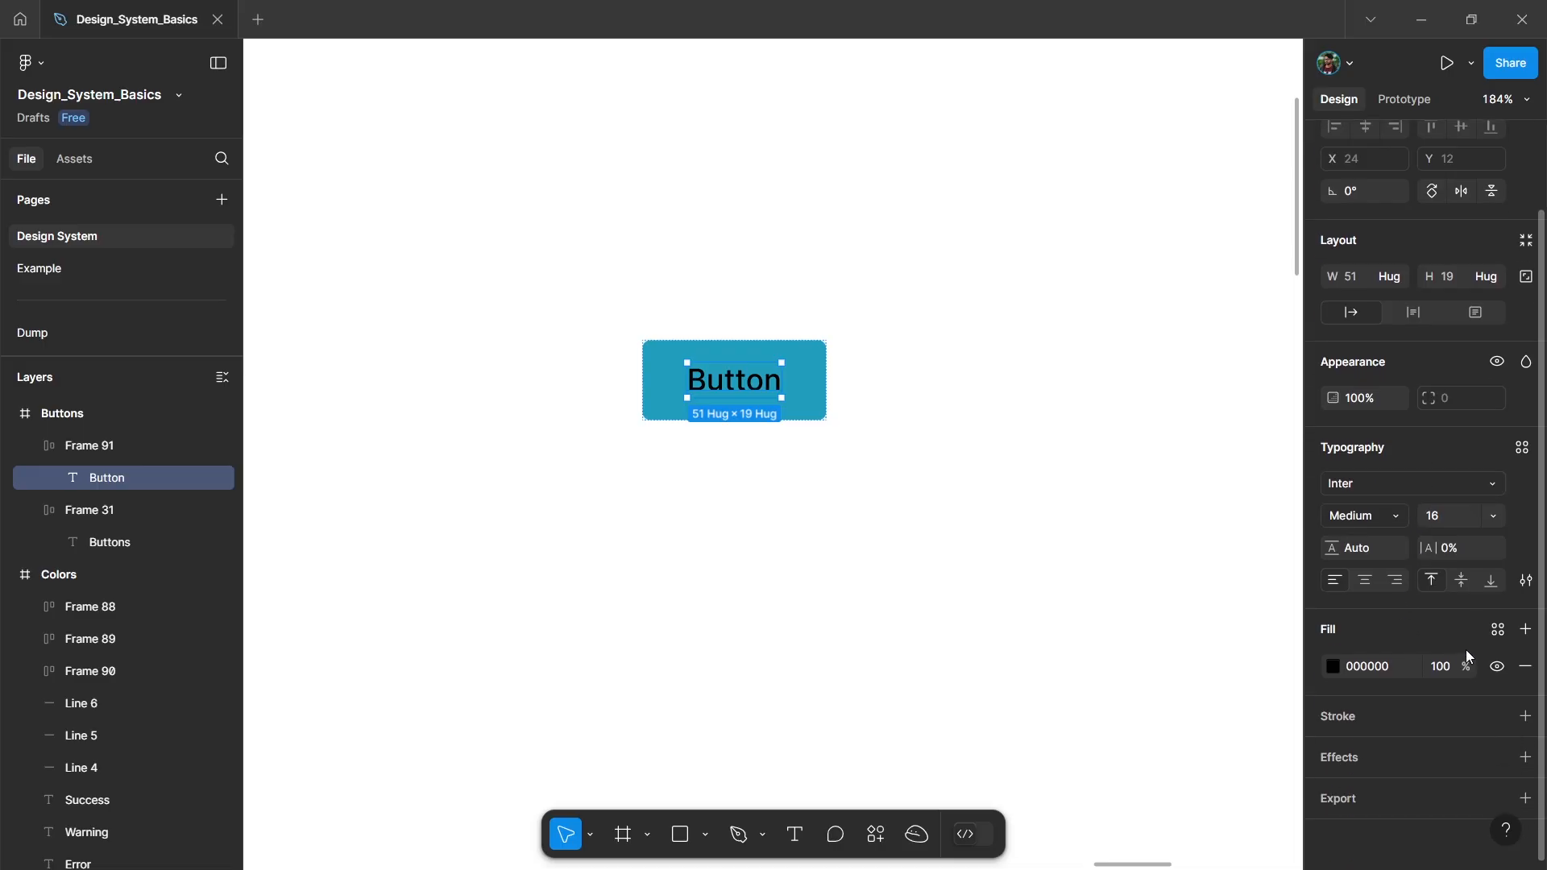
click(1498, 630)
scroll(1178, 638, down, 5)
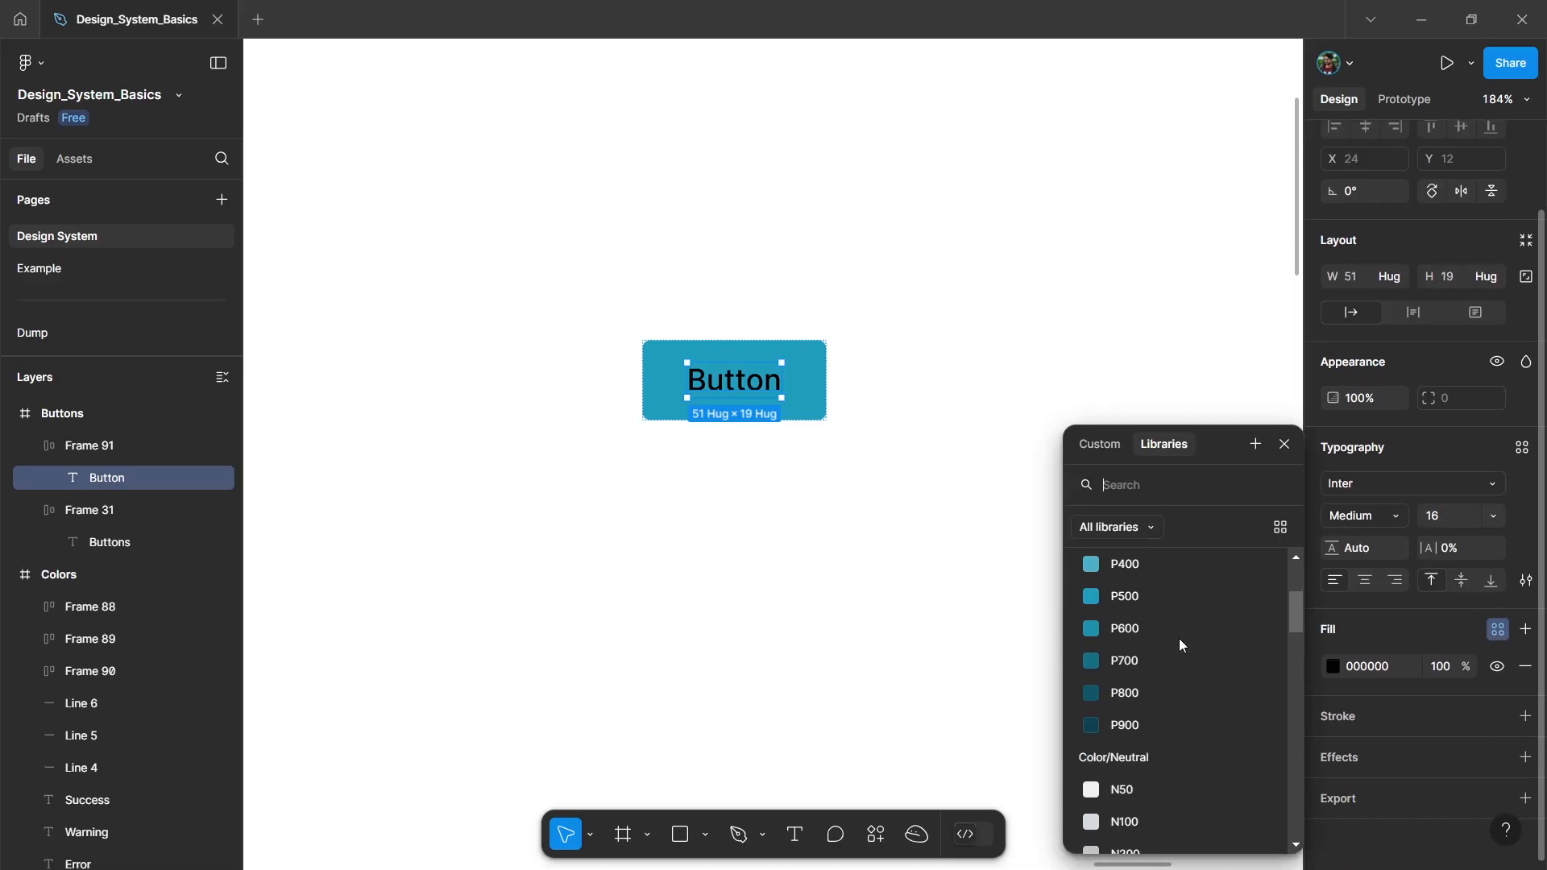
click(1133, 586)
click(726, 504)
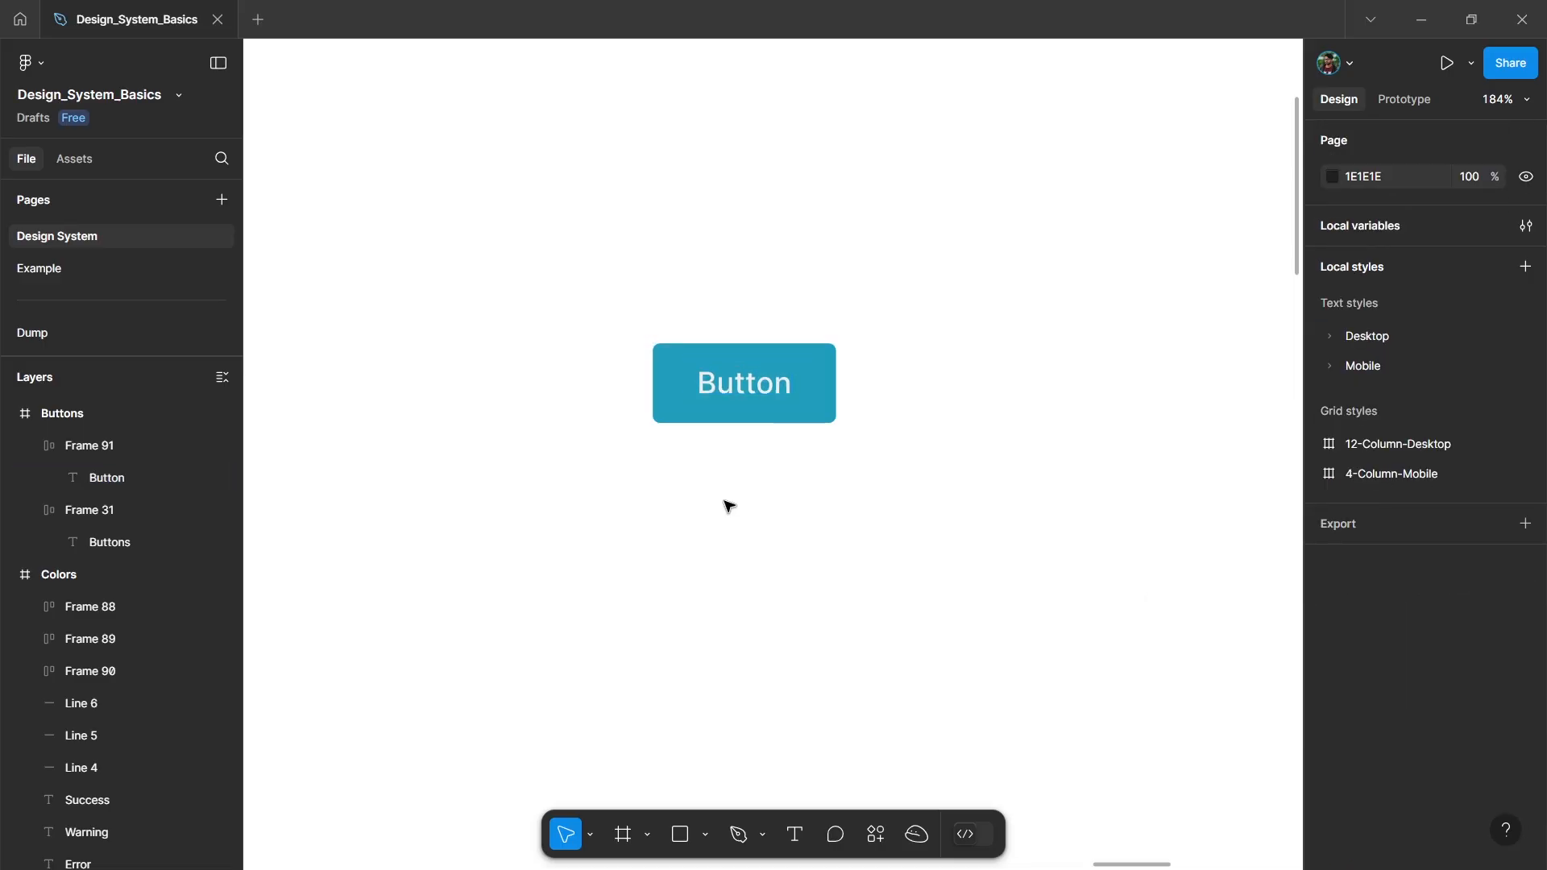
Create an Icons frame of about 1062 × 1696 between the Colors and Buttons frames, with an "Icons" header.
scroll(674, 507, down, 3)
mouse_move(722, 439)
mouse_down()
mouse_move(720, 481)
mouse_move(722, 446)
mouse_up()
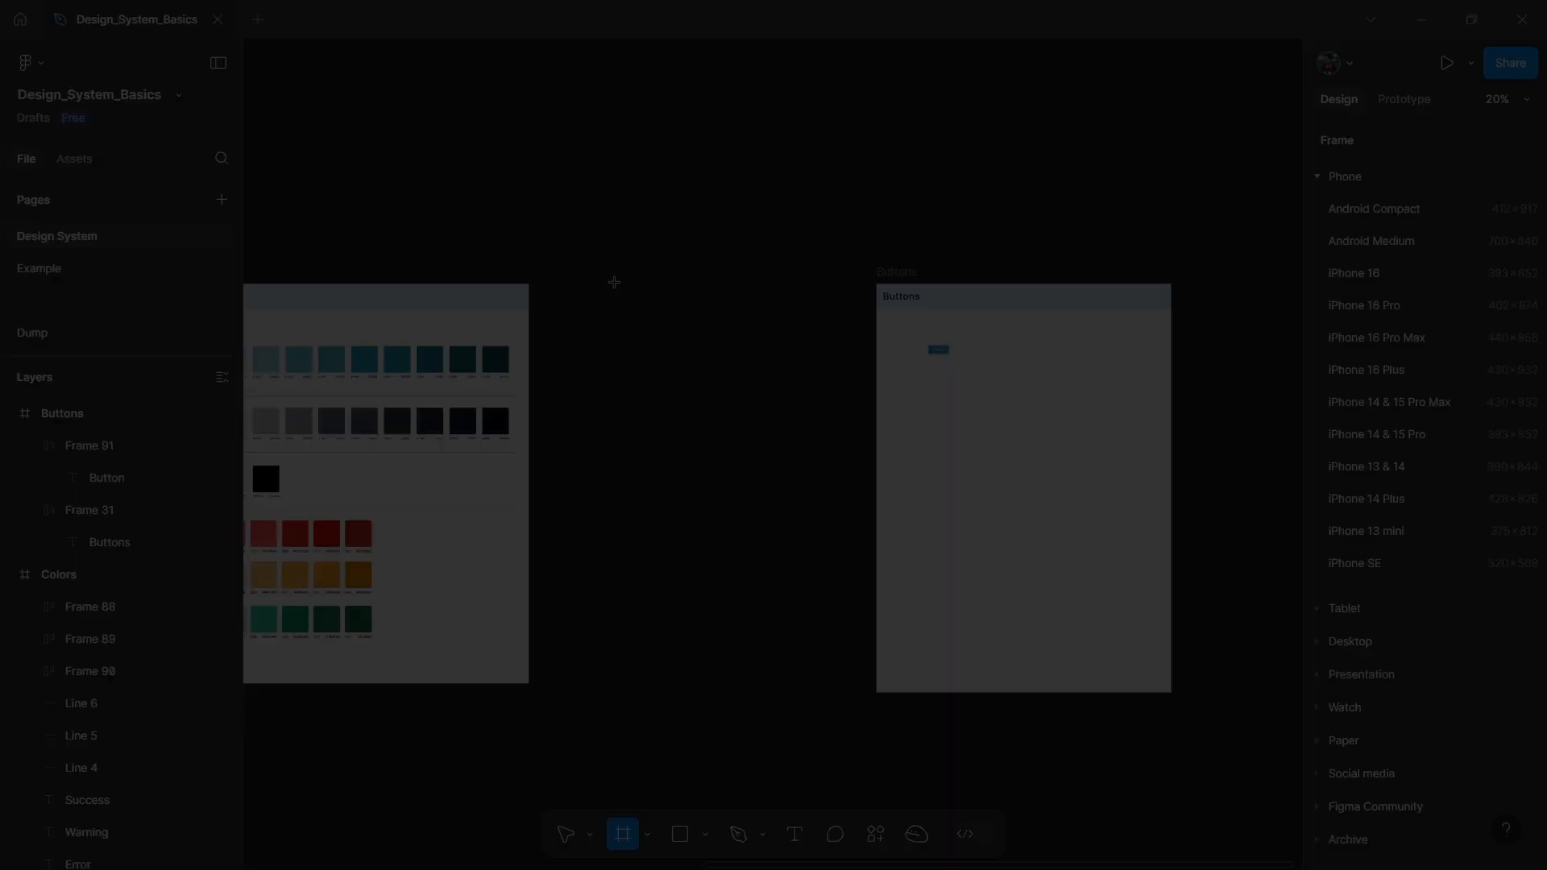
drag(593, 274, 826, 612)
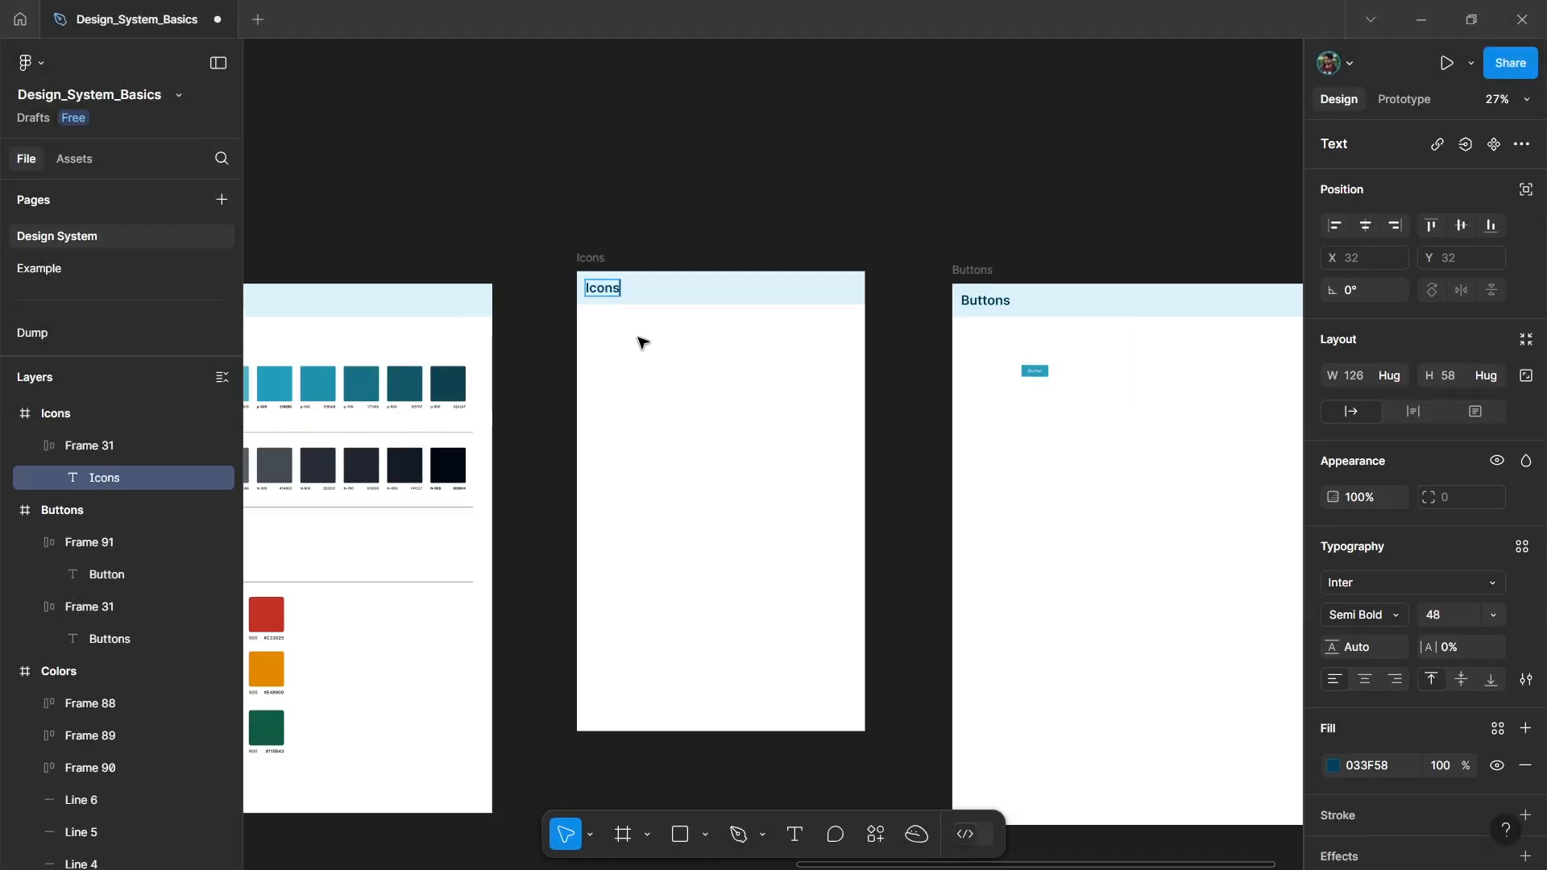
Run the Iconify plugin and search its Material icon sets for "chevron".
click(876, 834)
text(icon)
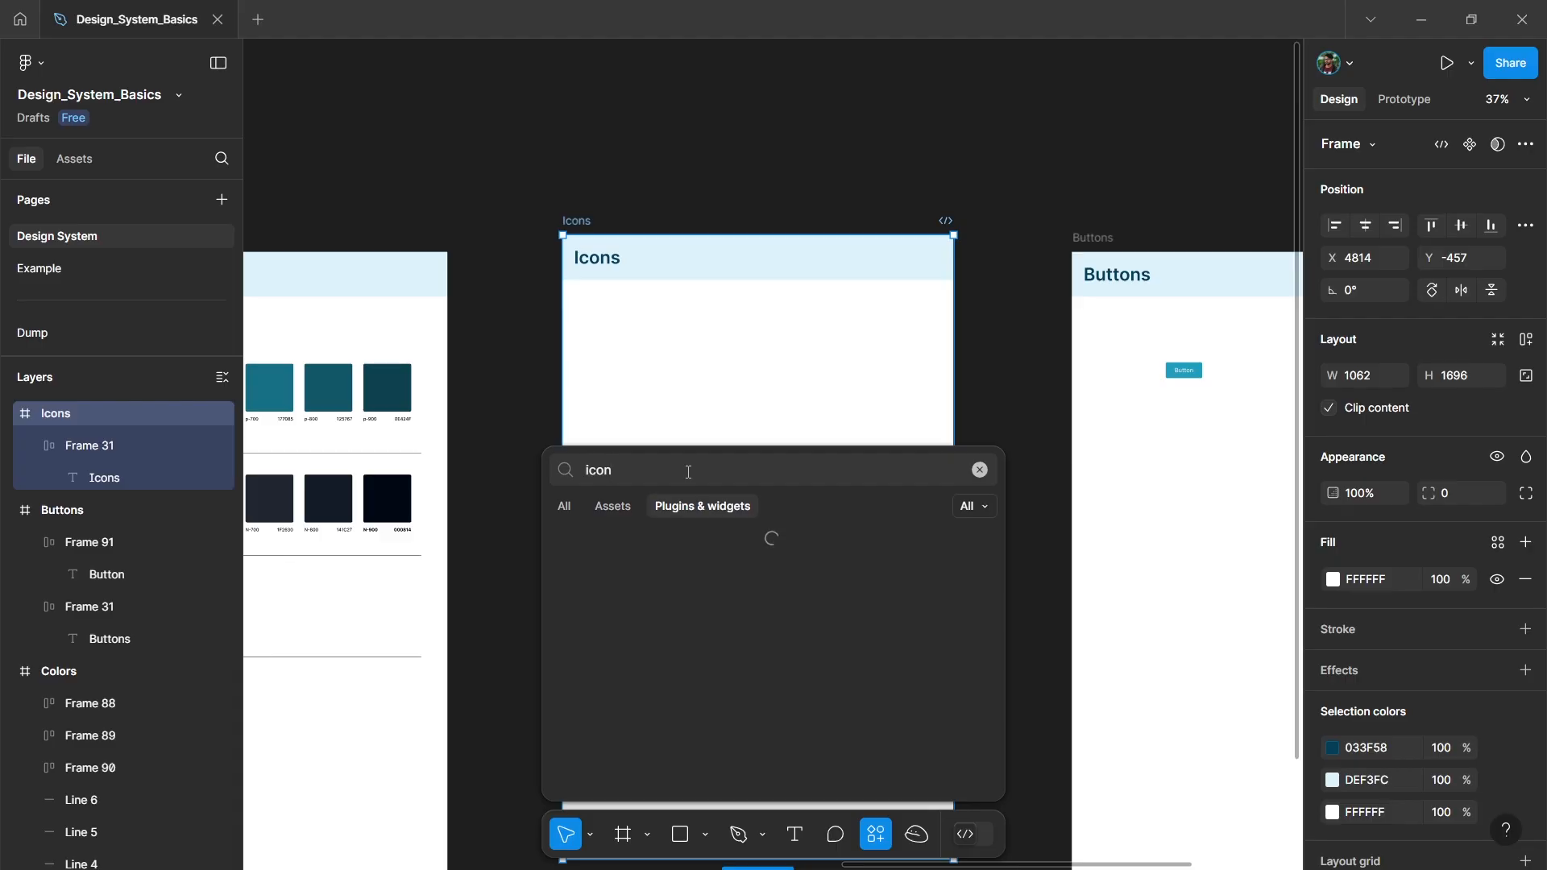
click(665, 548)
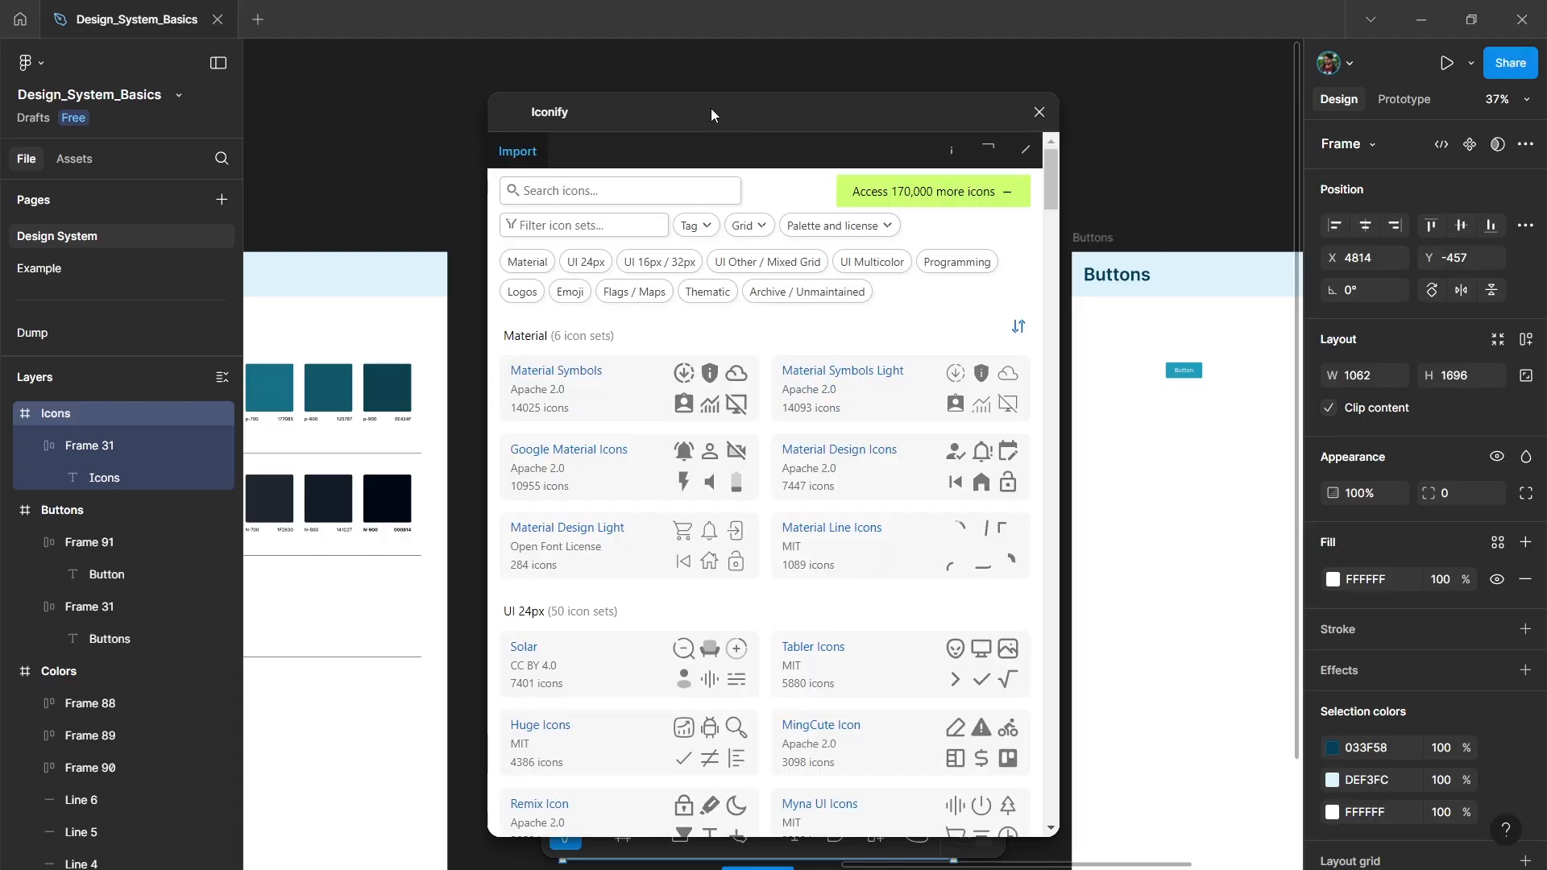
drag(682, 123, 951, 125)
click(792, 262)
click(834, 191)
text(chevron)
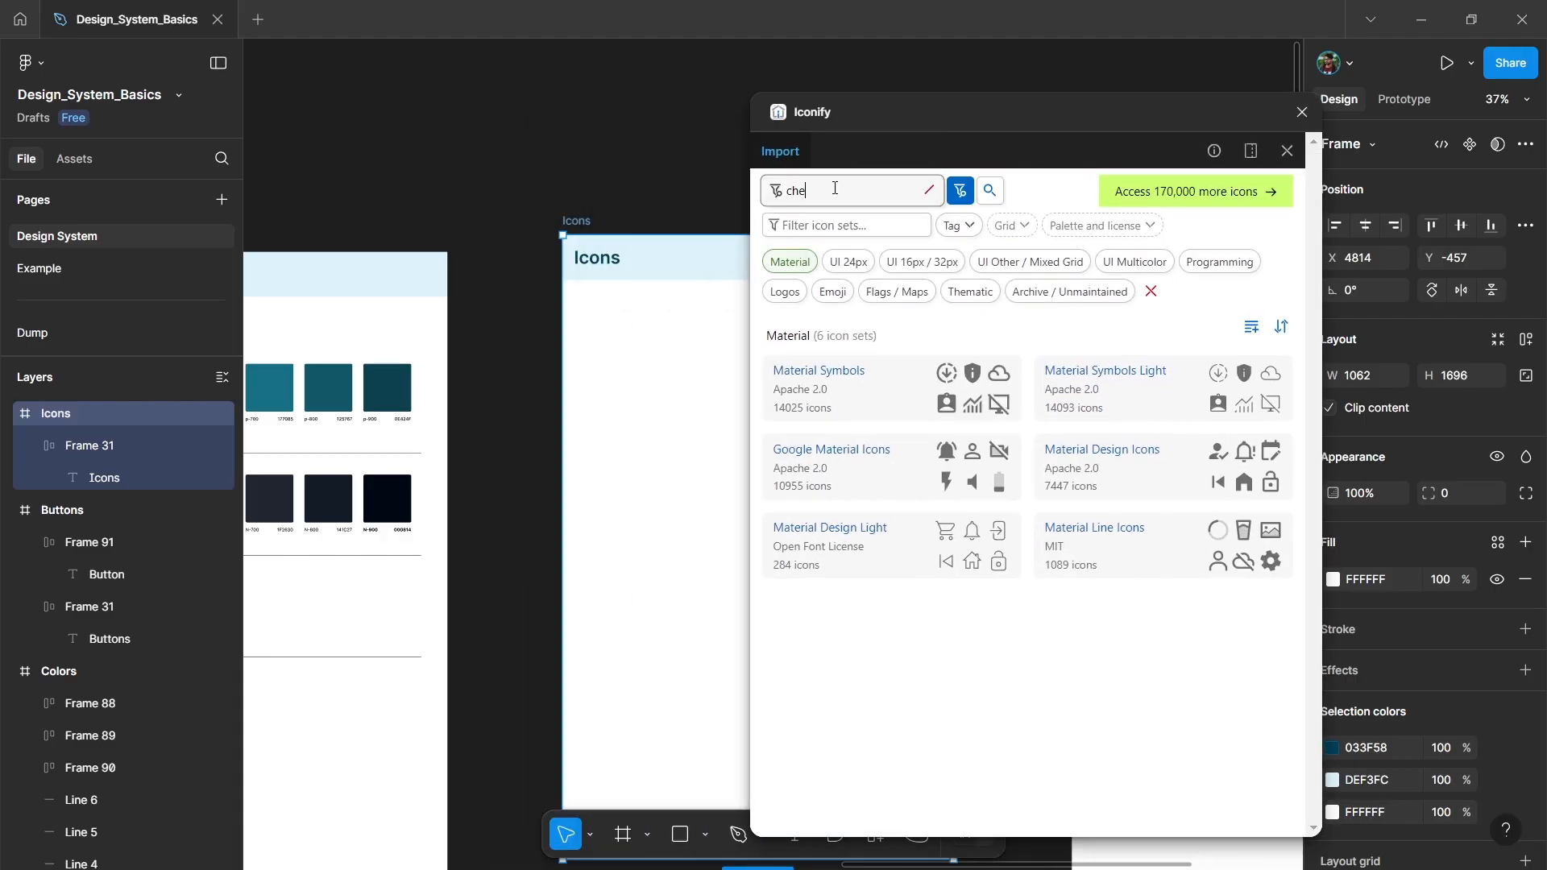
key(Return)
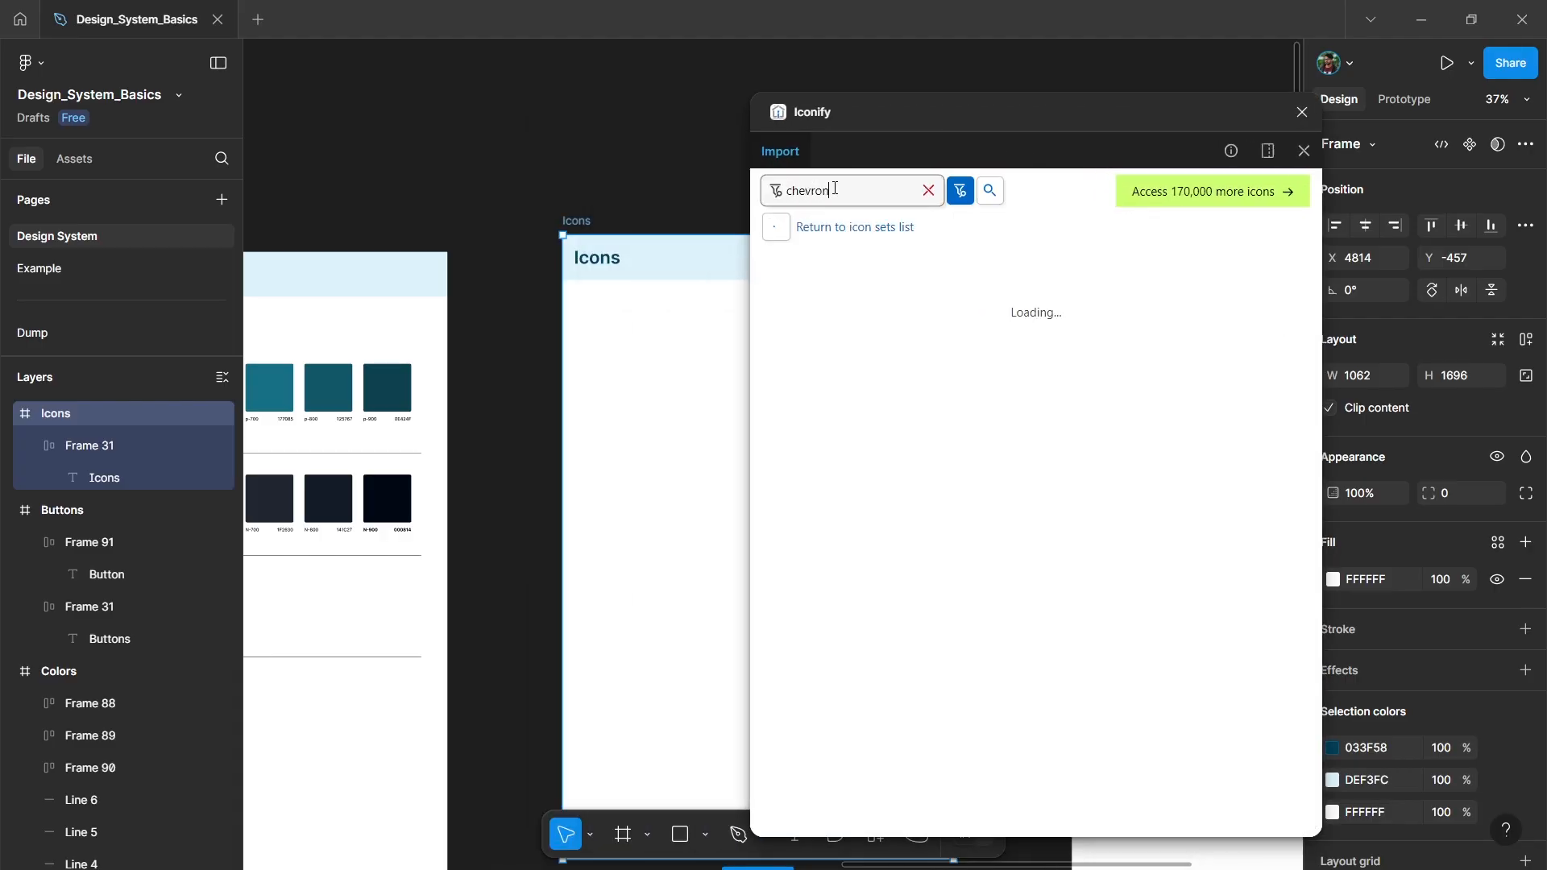
Place the Material Symbols chevron-left and chevron-right icons in the Icons frame and close the plugin.
drag(994, 376, 622, 339)
drag(667, 344, 664, 340)
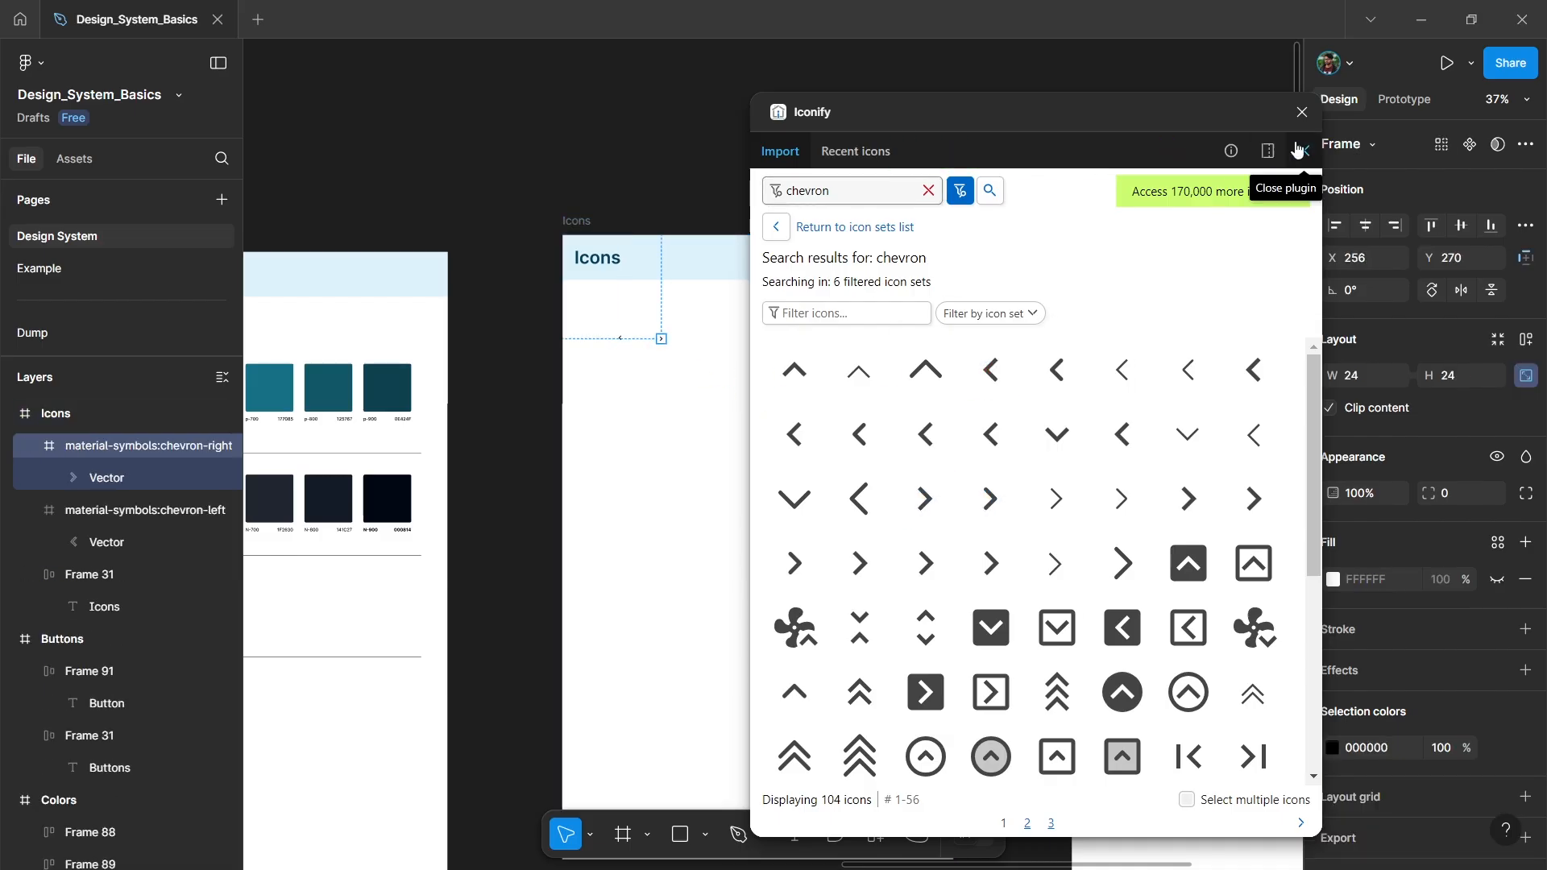
click(1303, 150)
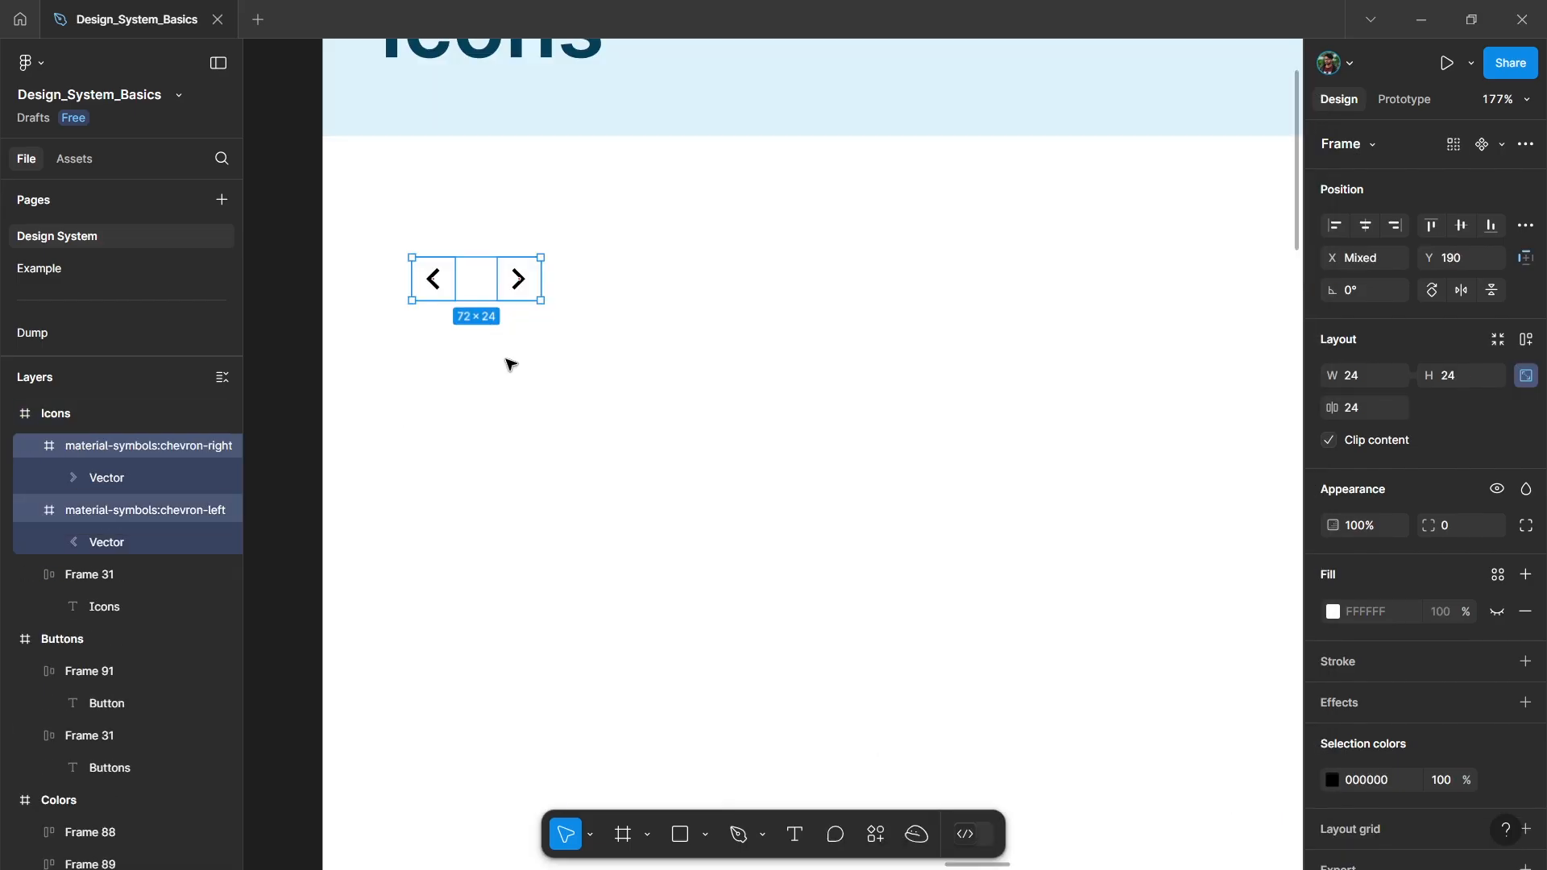
Convert the chevron-left and chevron-right icons into two separate components.
click(508, 363)
click(435, 280)
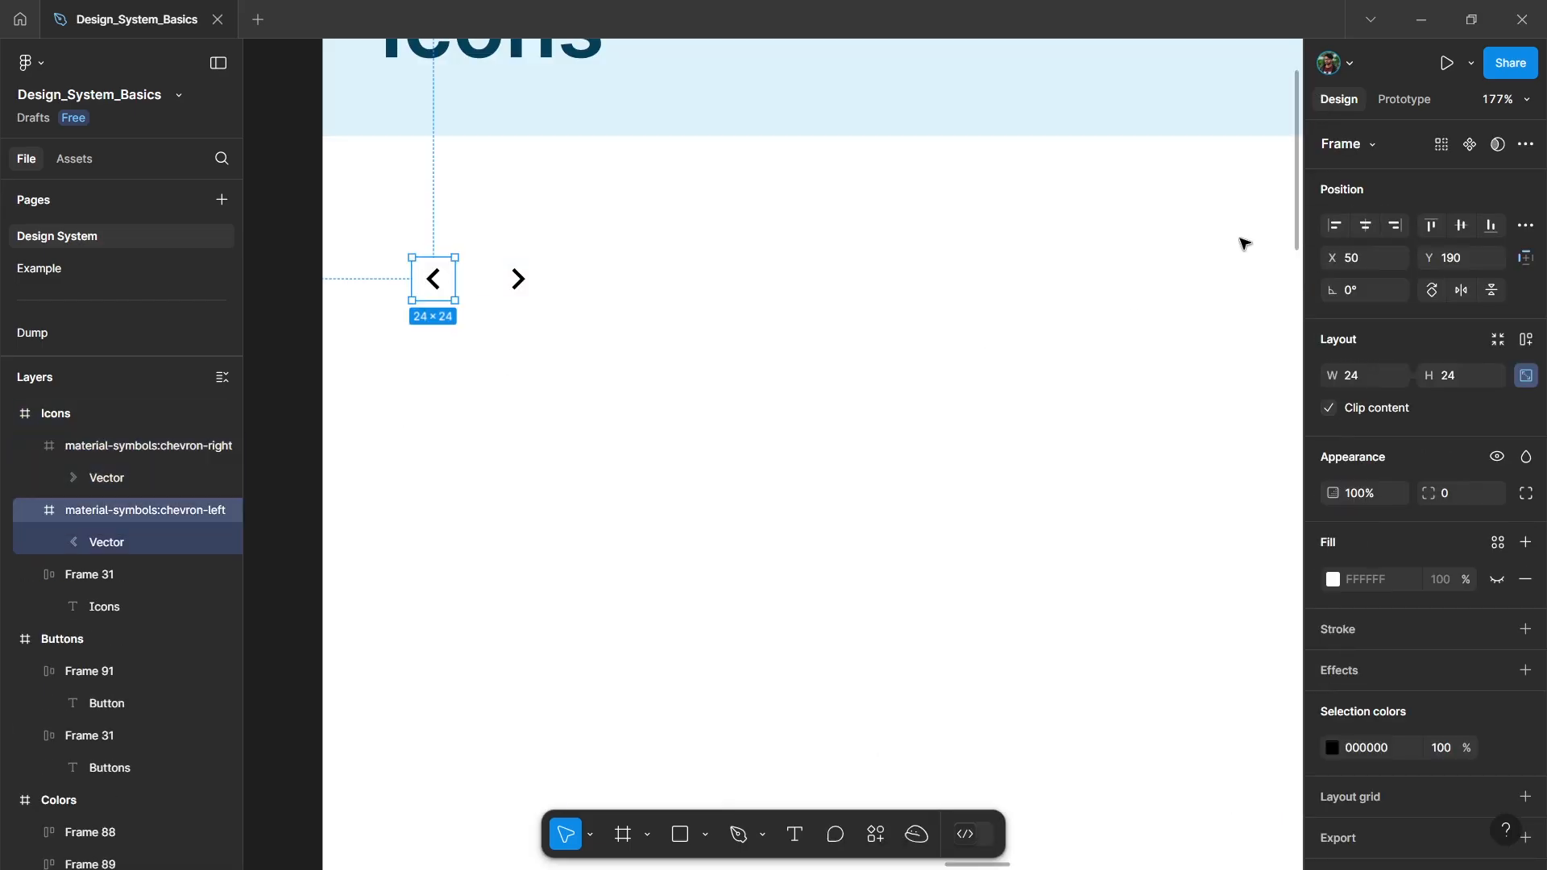
click(1478, 145)
click(531, 288)
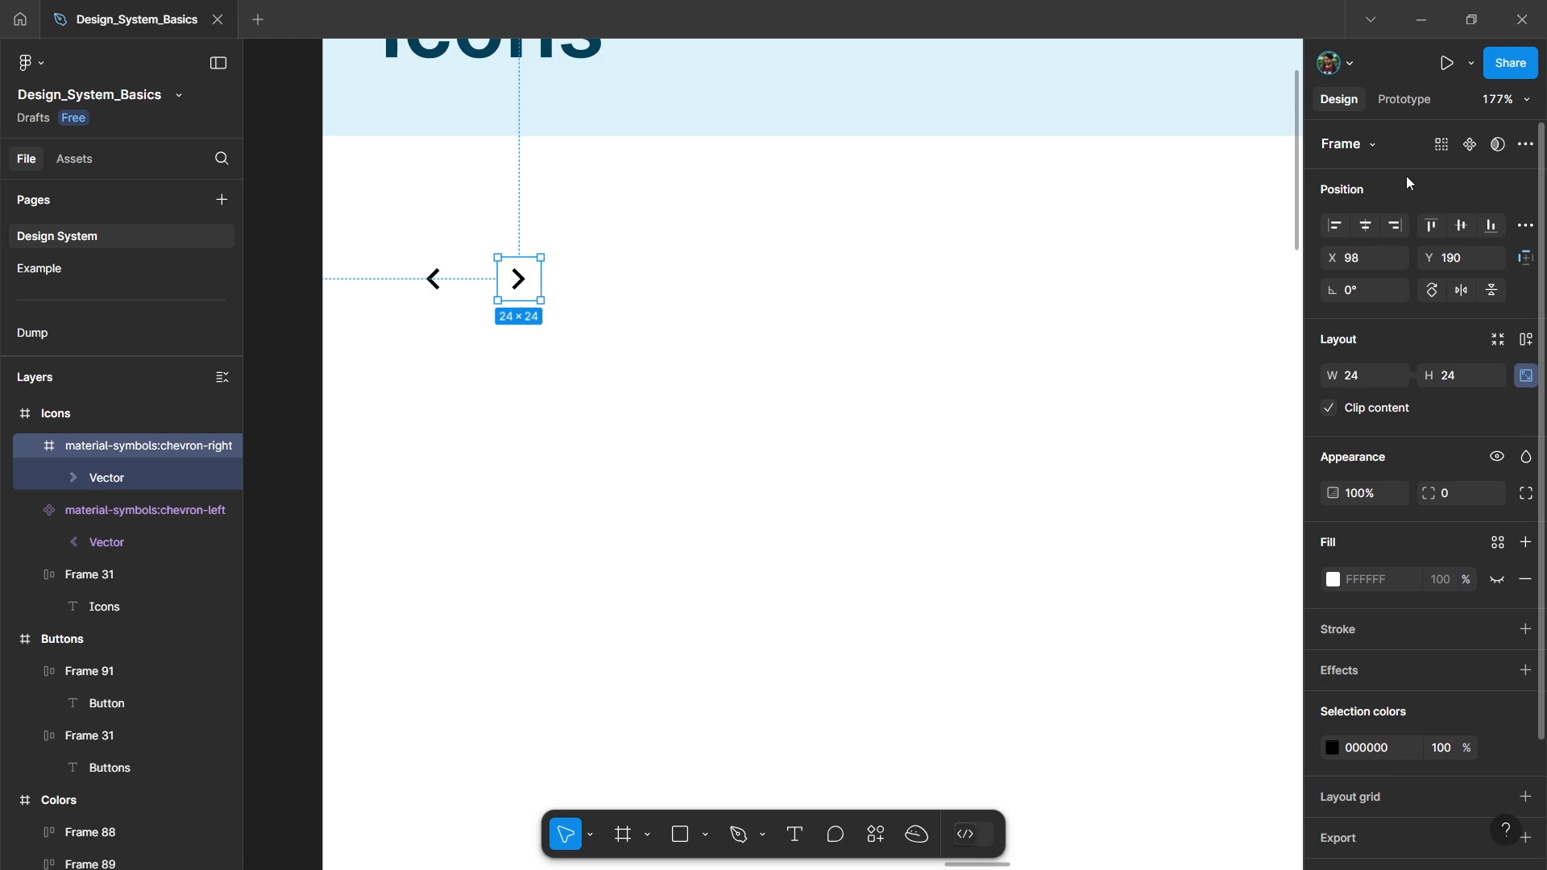
click(1471, 146)
click(475, 390)
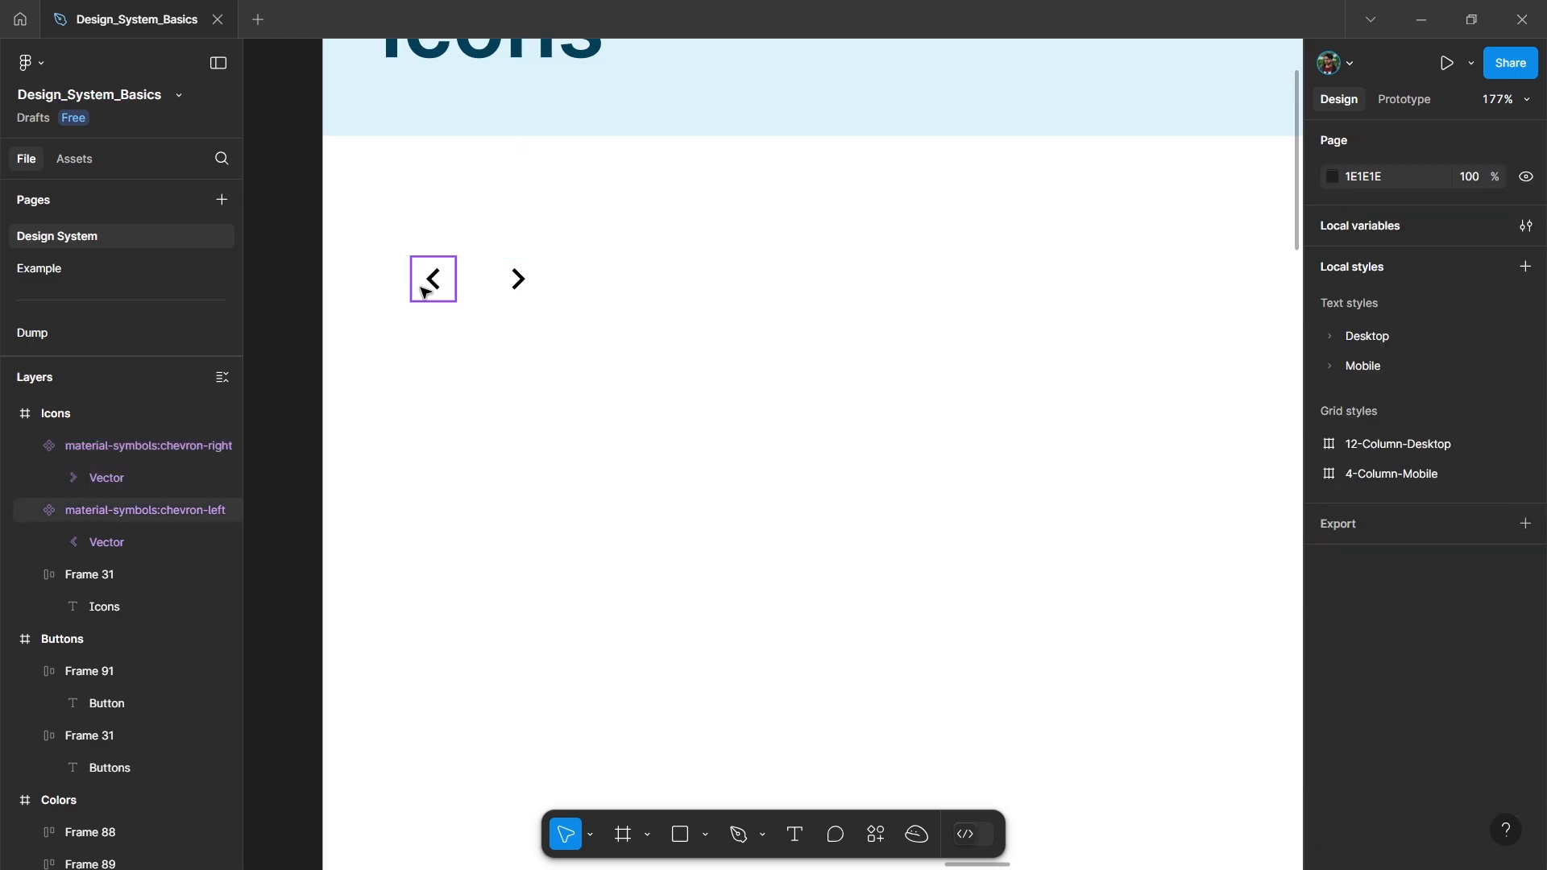
Duplicate the chevron-left component as an instance and move it into the button, before its label.
click(434, 285)
drag(438, 287, 698, 427)
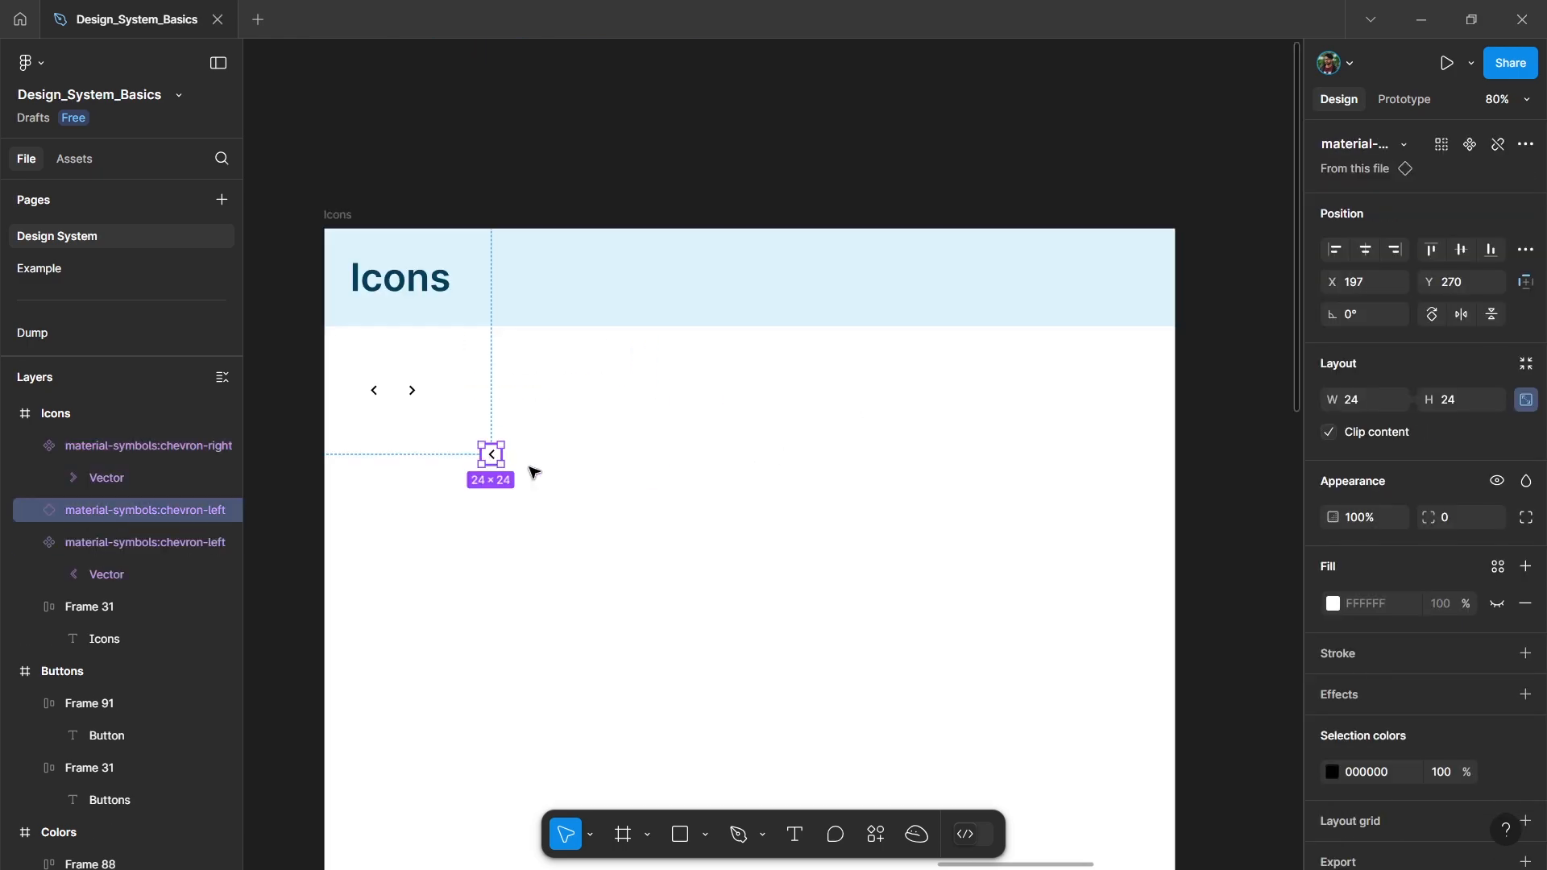
drag(492, 456, 1057, 525)
drag(1057, 525, 1055, 525)
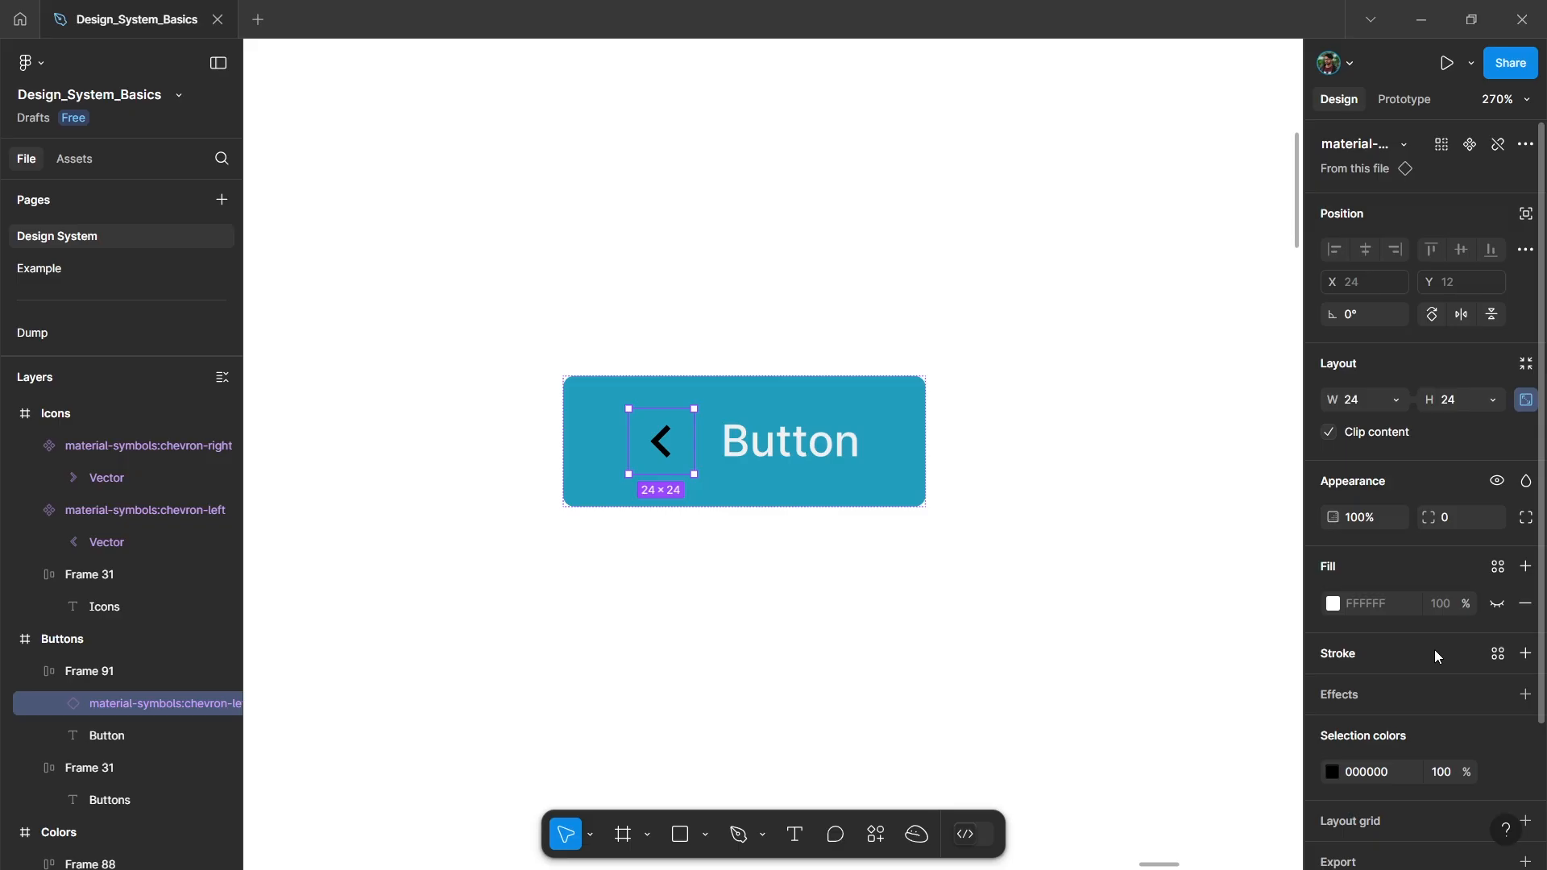
Recolour the black chevron-left icon inside the button with Color/Neutral/N50.
scroll(1436, 655, down, 2)
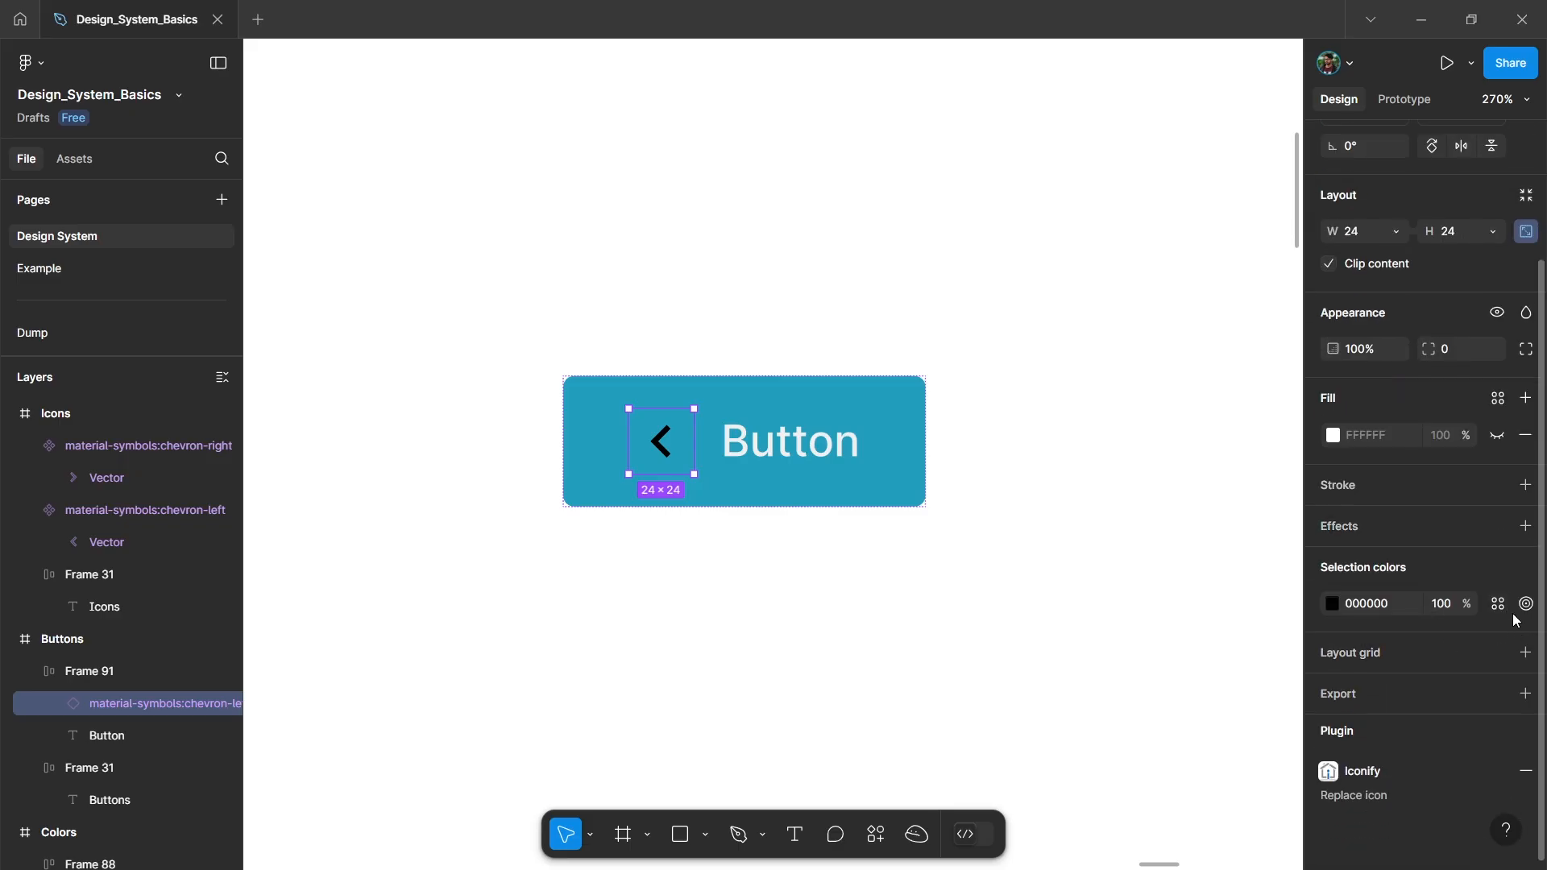
click(1524, 604)
scroll(1201, 654, down, 3)
click(1160, 689)
key(Escape)
Set the gap between items in the button's auto layout to 8.
key(Escape)
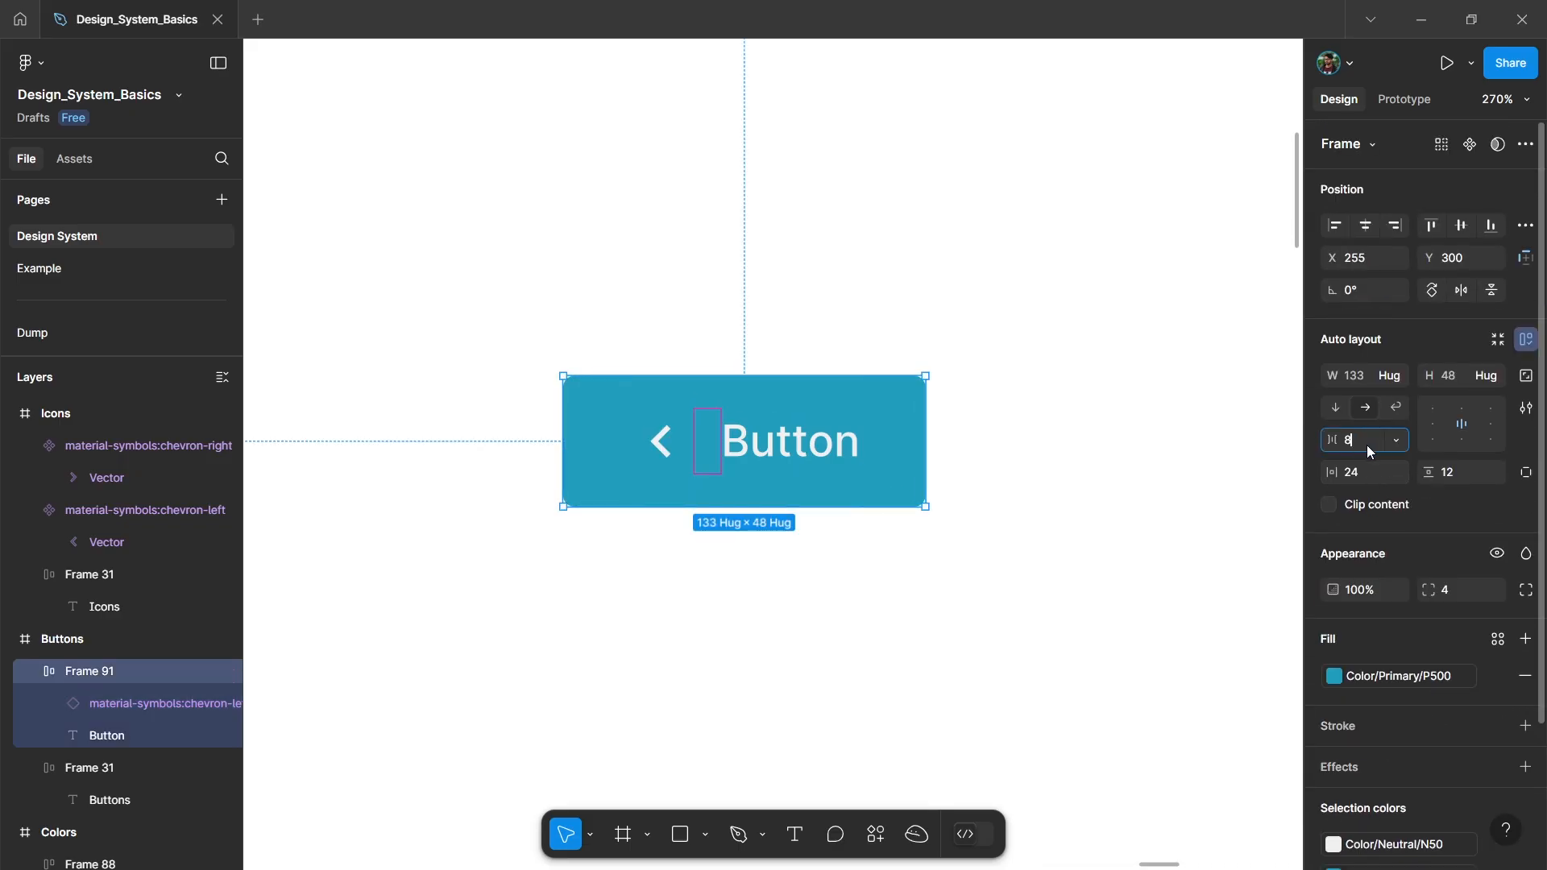
text(8)
key(Return)
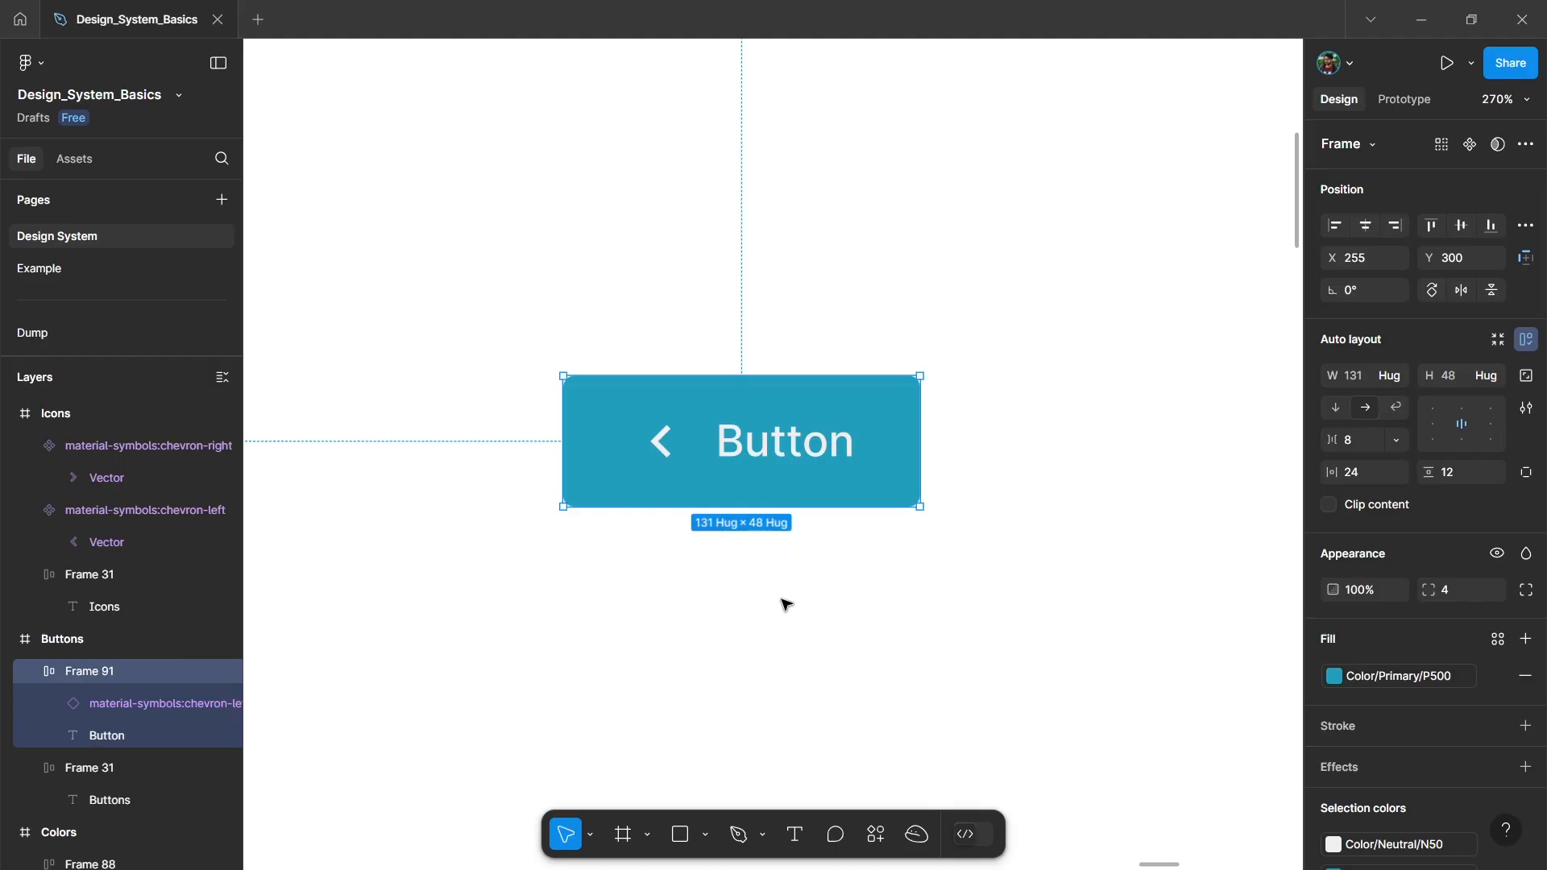
click(786, 604)
scroll(577, 597, down, 3)
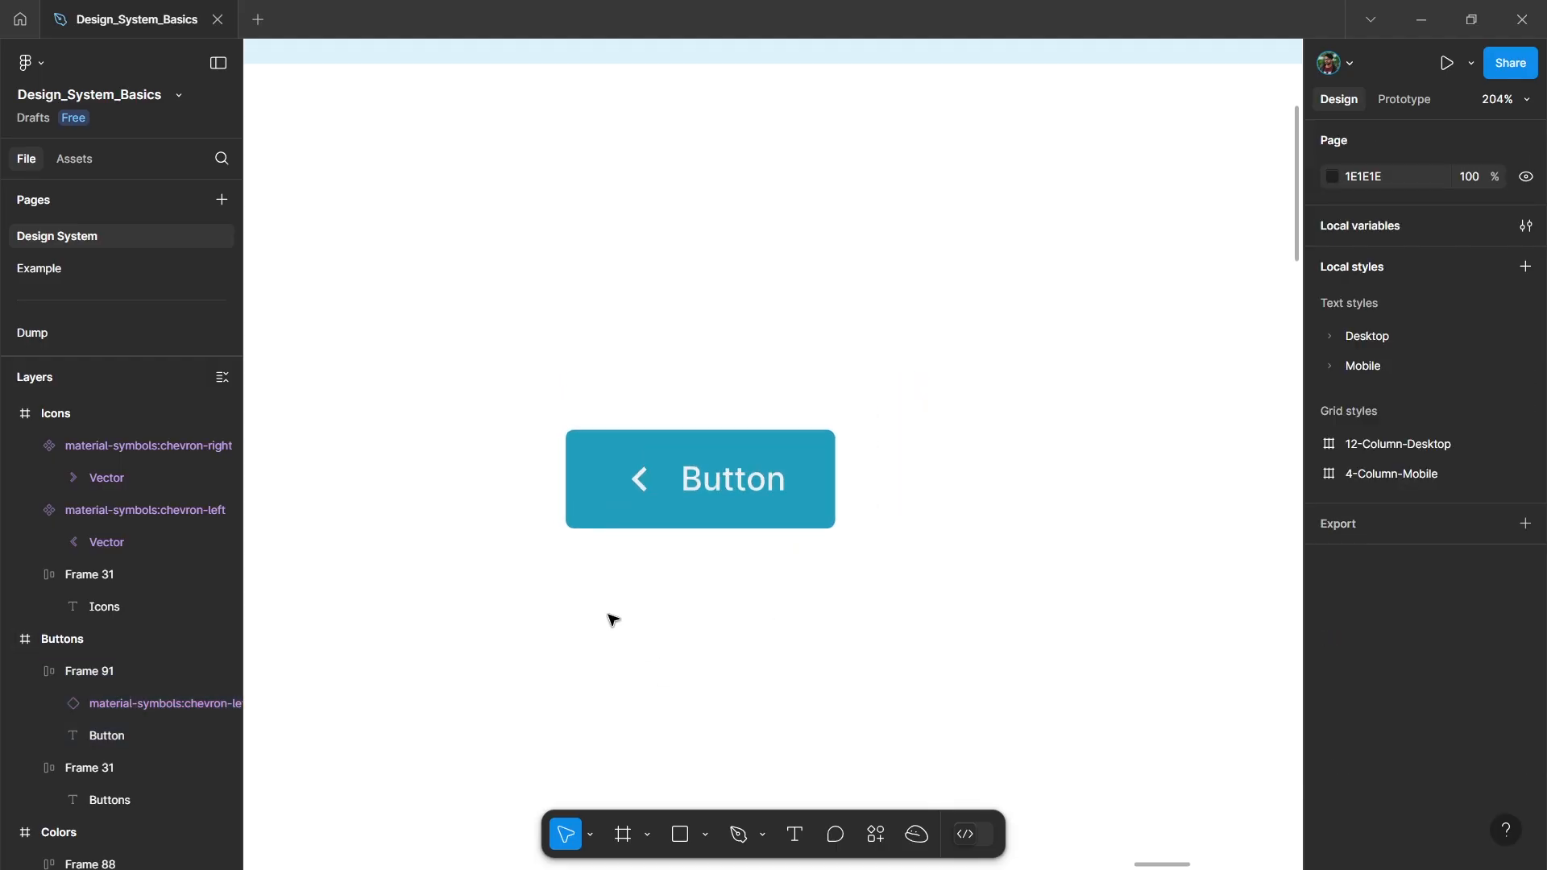
Insert an instance of the file's chevron-right component into the button, after its label.
click(74, 159)
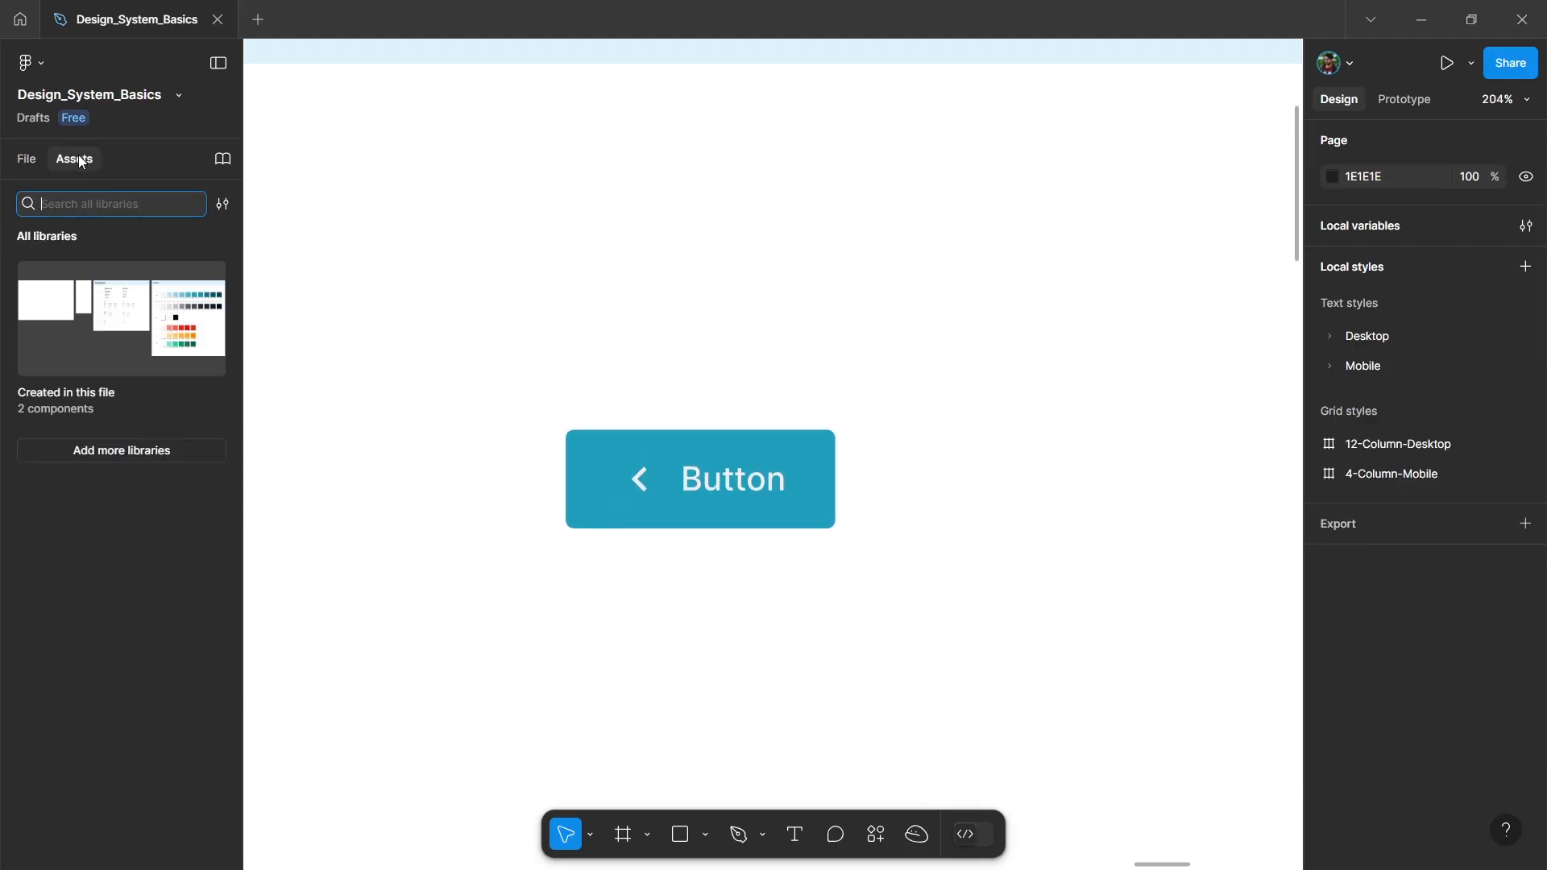
click(99, 338)
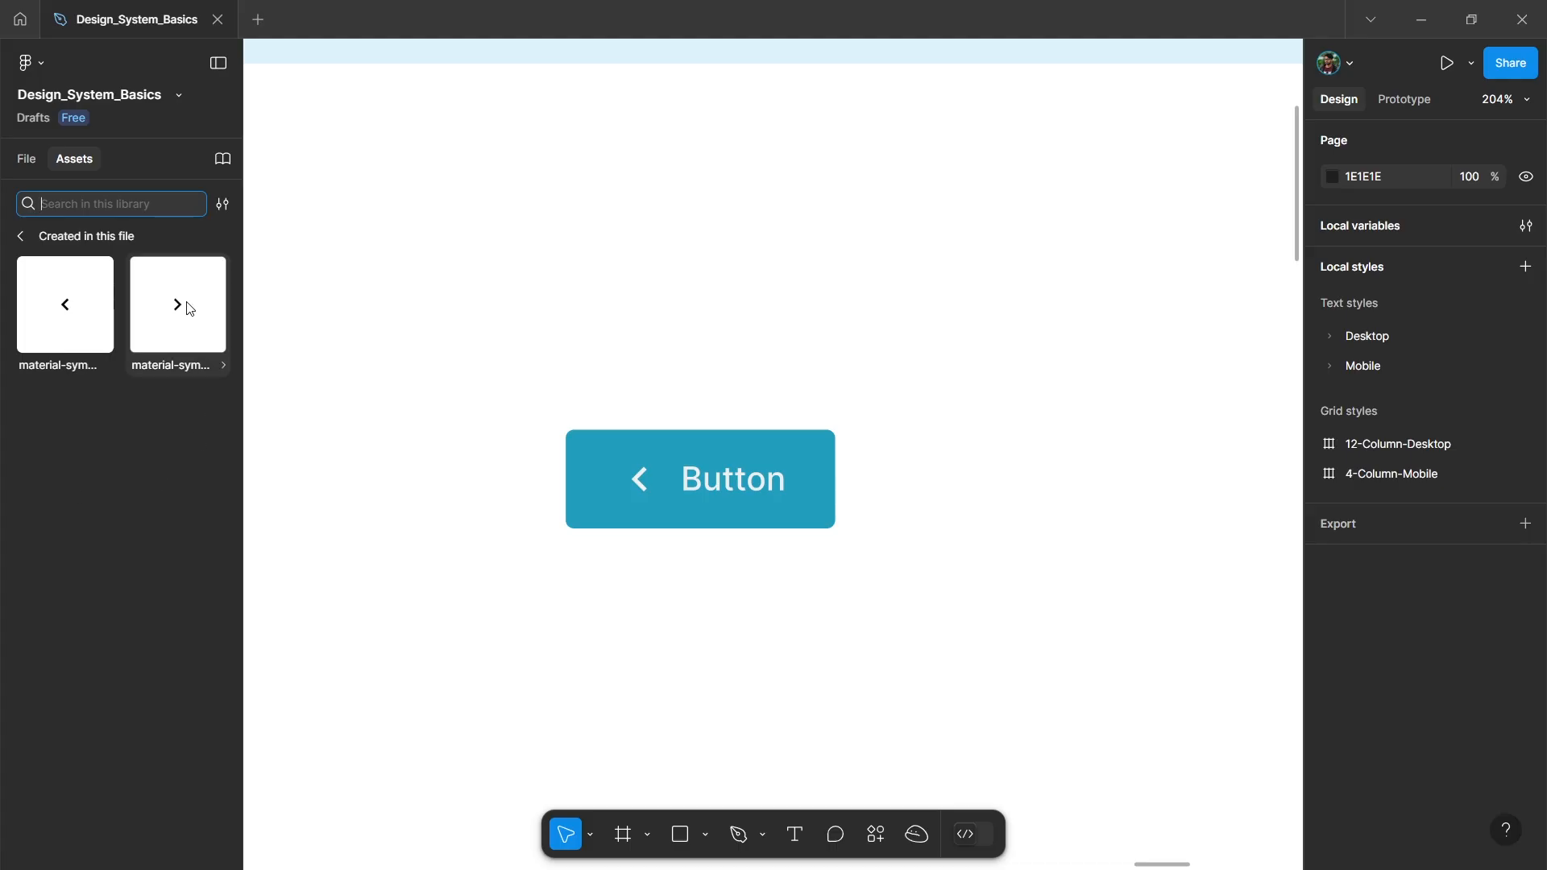
drag(786, 562, 814, 504)
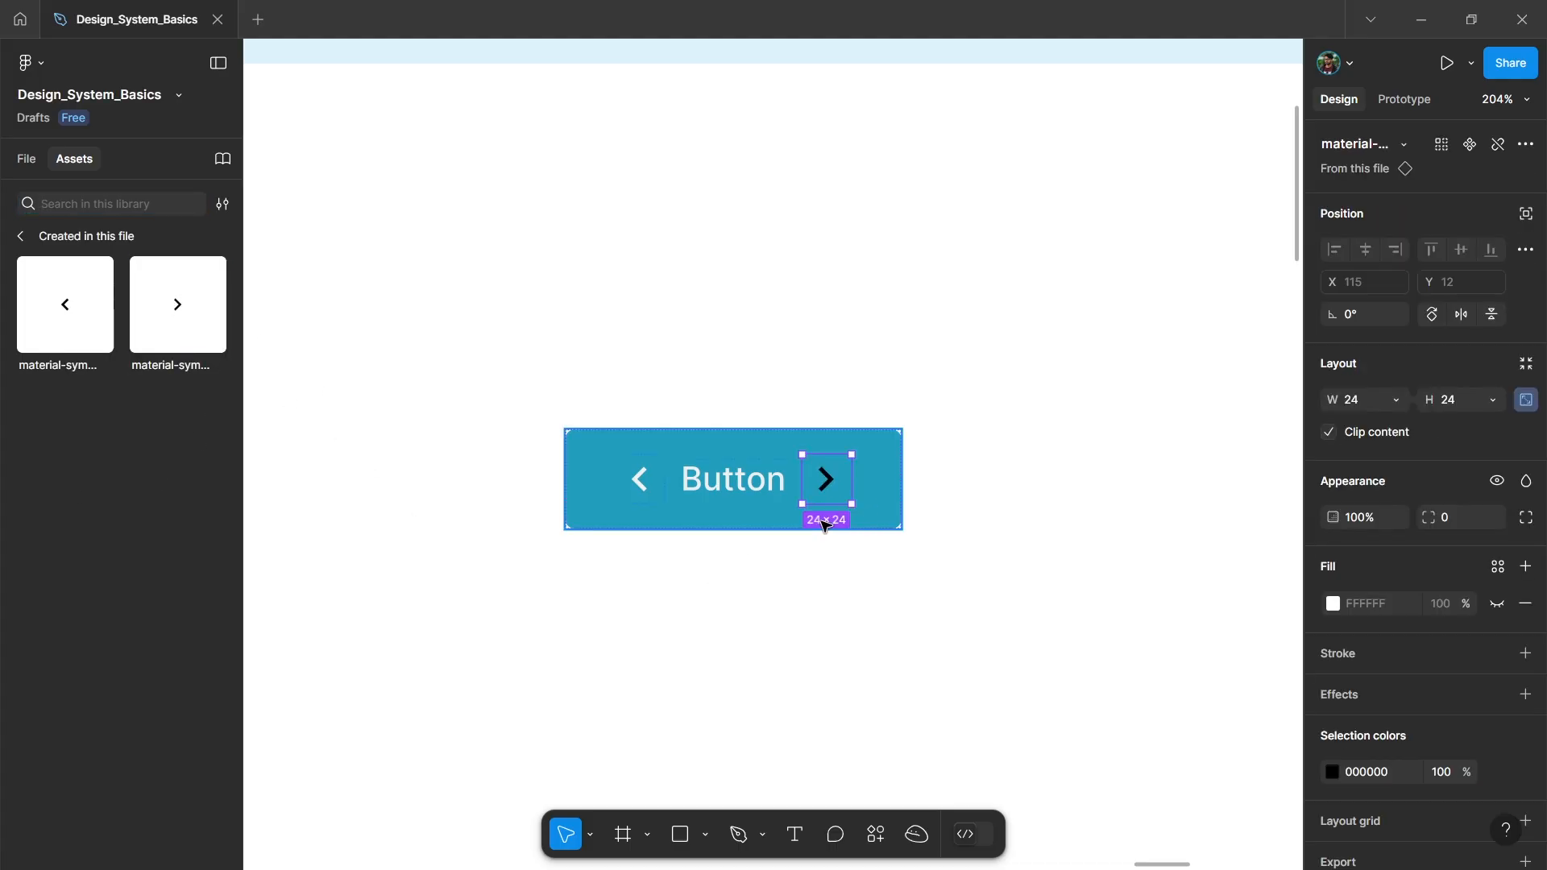
Recolour the black chevron-right icon inside the button with Color/Neutral/N50.
scroll(1388, 534, down, 3)
click(1333, 603)
scroll(1173, 745, down, 5)
click(1173, 746)
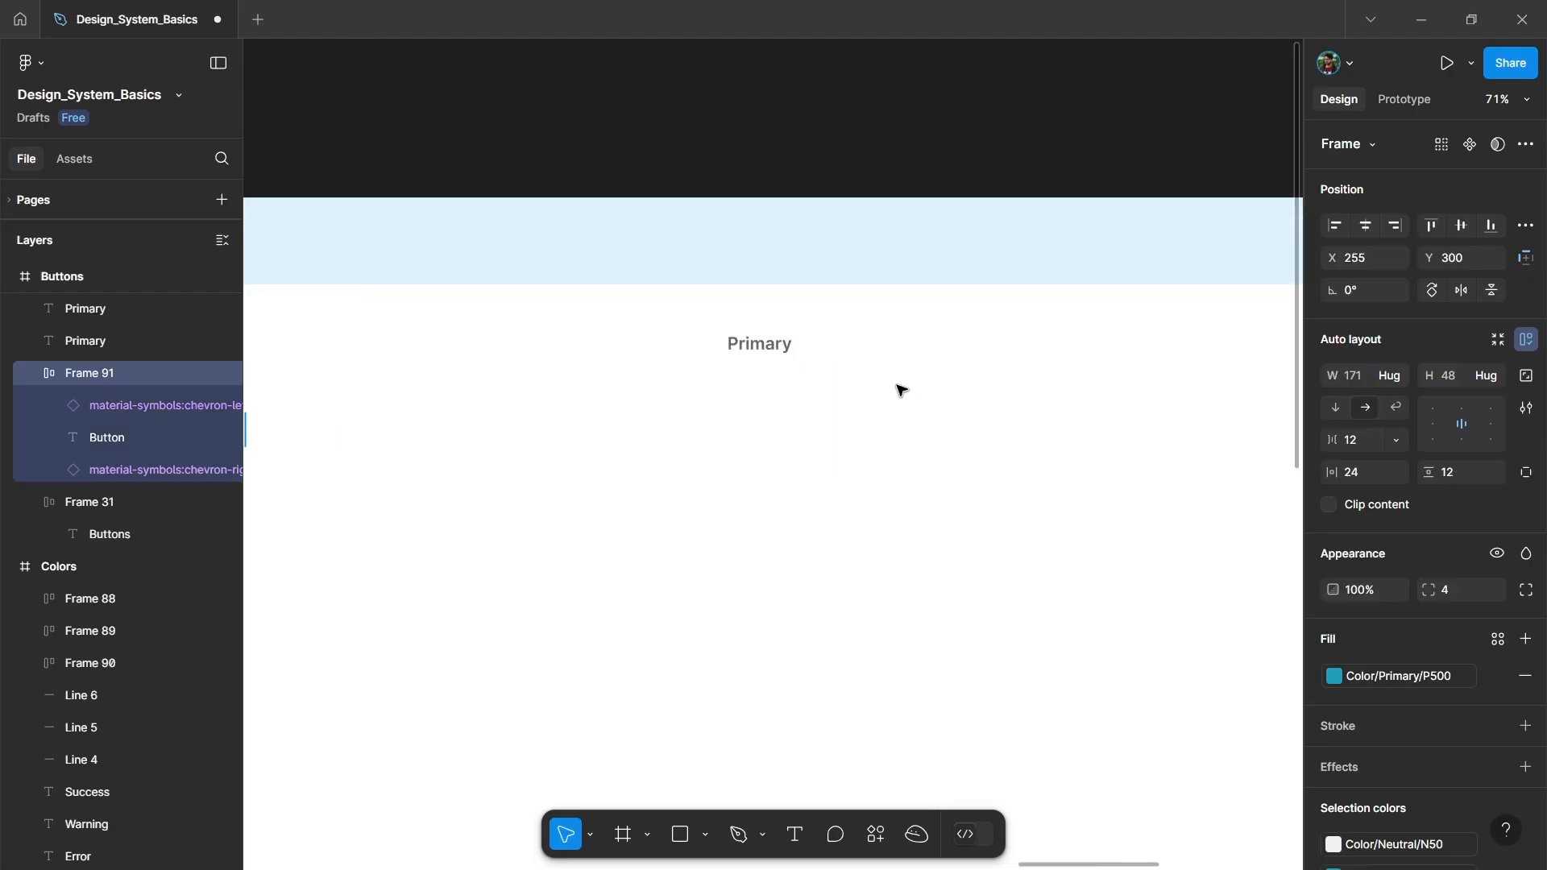
Retitle the copied Primary heading in the Buttons frame as Secondary.
click(759, 353)
double_click(759, 353)
text(Seconda)
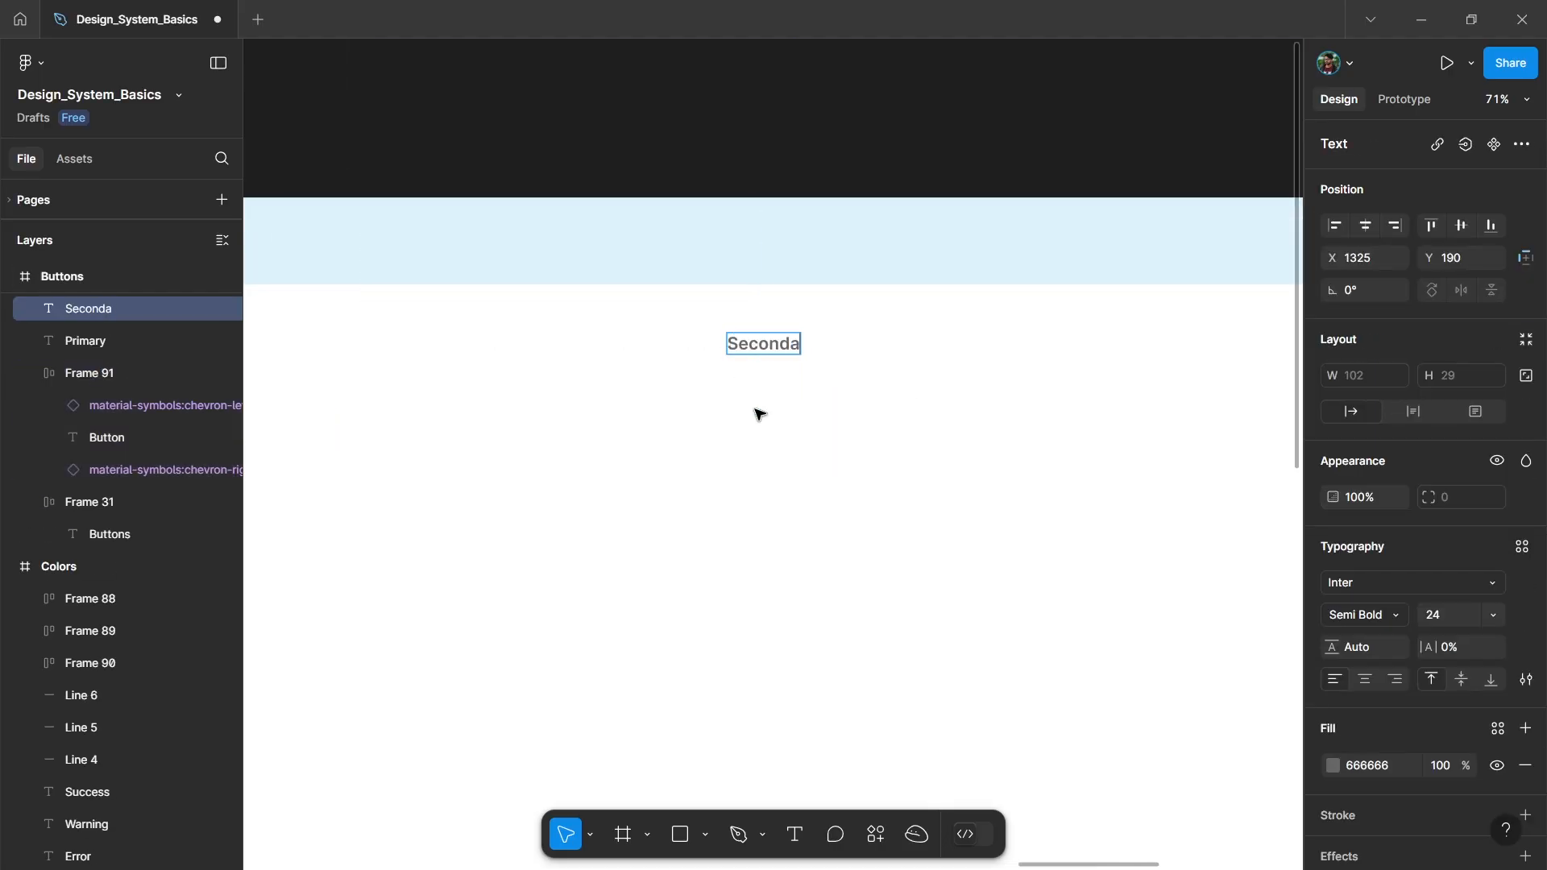
text(ry)
key(Escape)
Duplicate the Secondary heading further along the same row and retitle the copy Tertiary.
scroll(755, 409, down, 2)
drag(550, 363, 1147, 364)
scroll(1023, 363, right, 2)
scroll(1022, 363, up, 3)
key(Return)
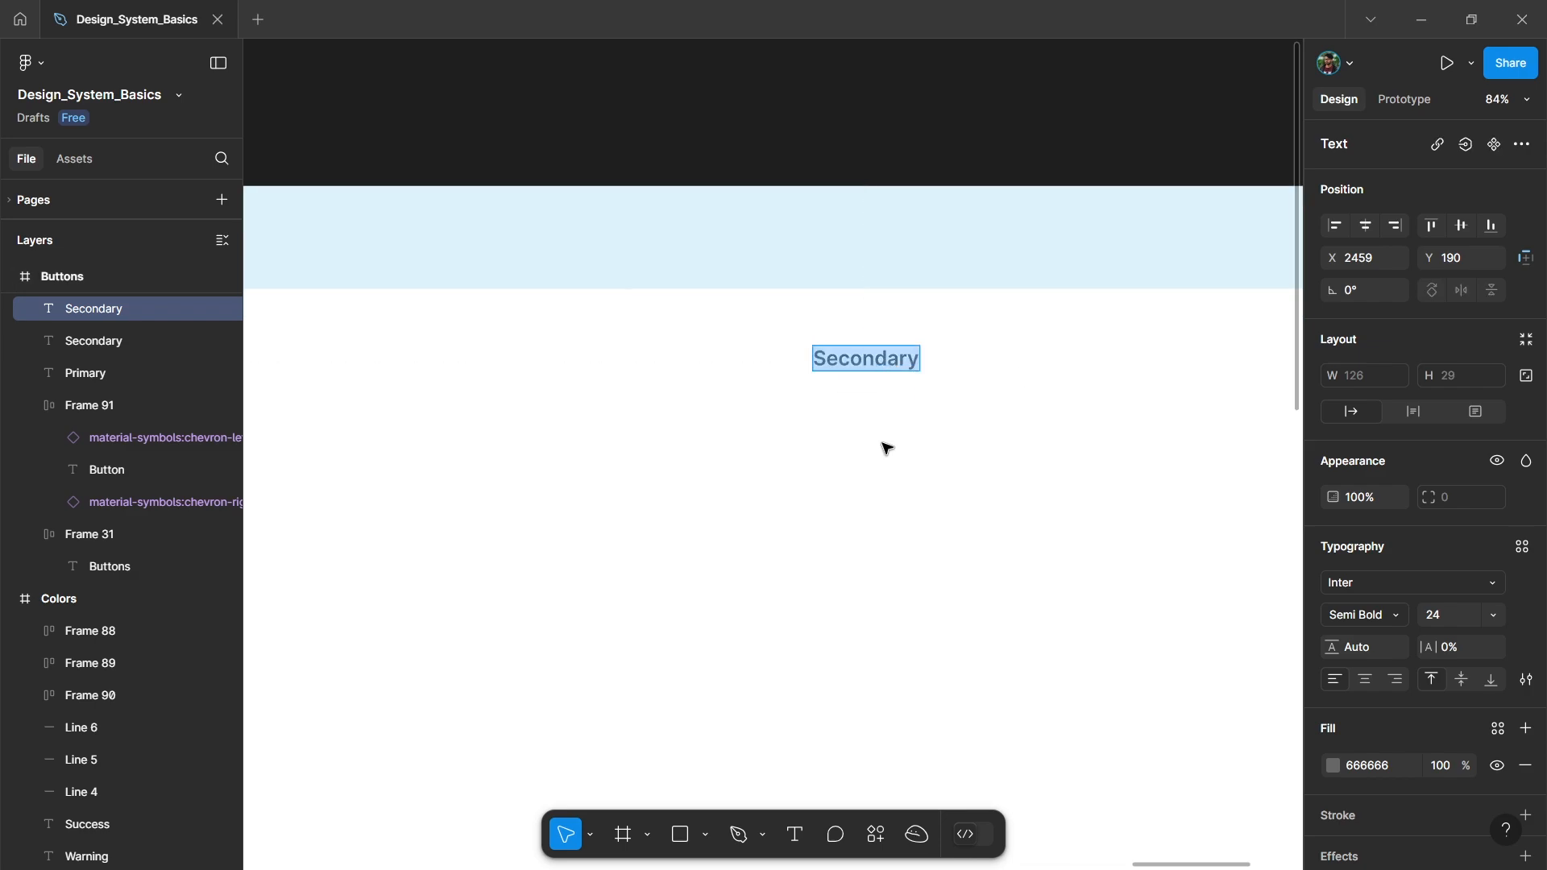
text(Tertiary)
key(Escape)
Duplicate the primary button and place the copy under the Secondary heading, level with the original.
scroll(725, 449, down, 3)
click(552, 453)
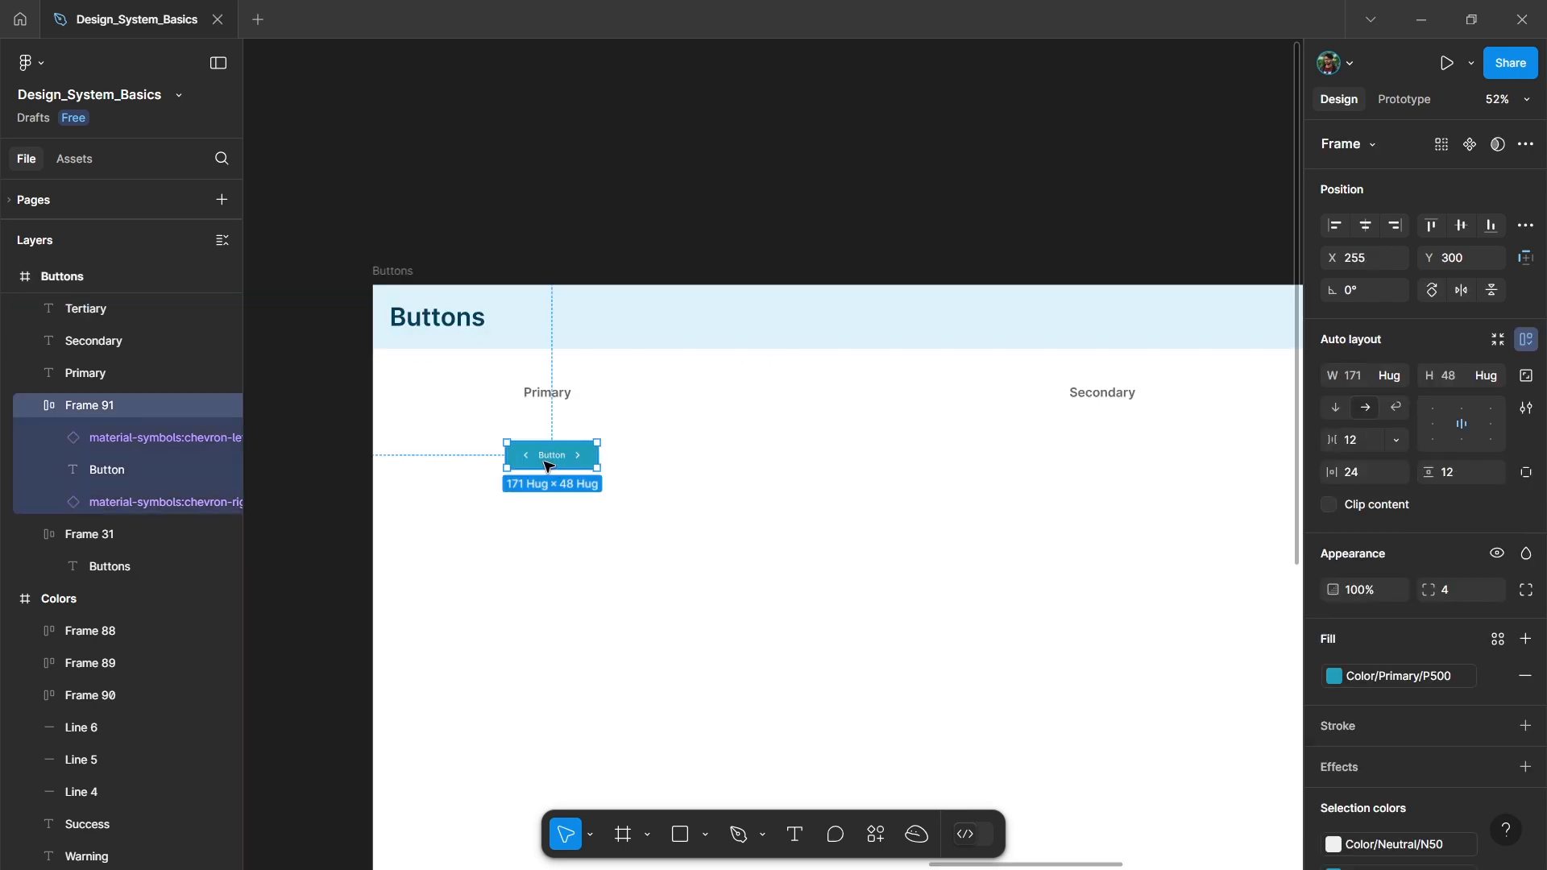
drag(552, 452, 1107, 466)
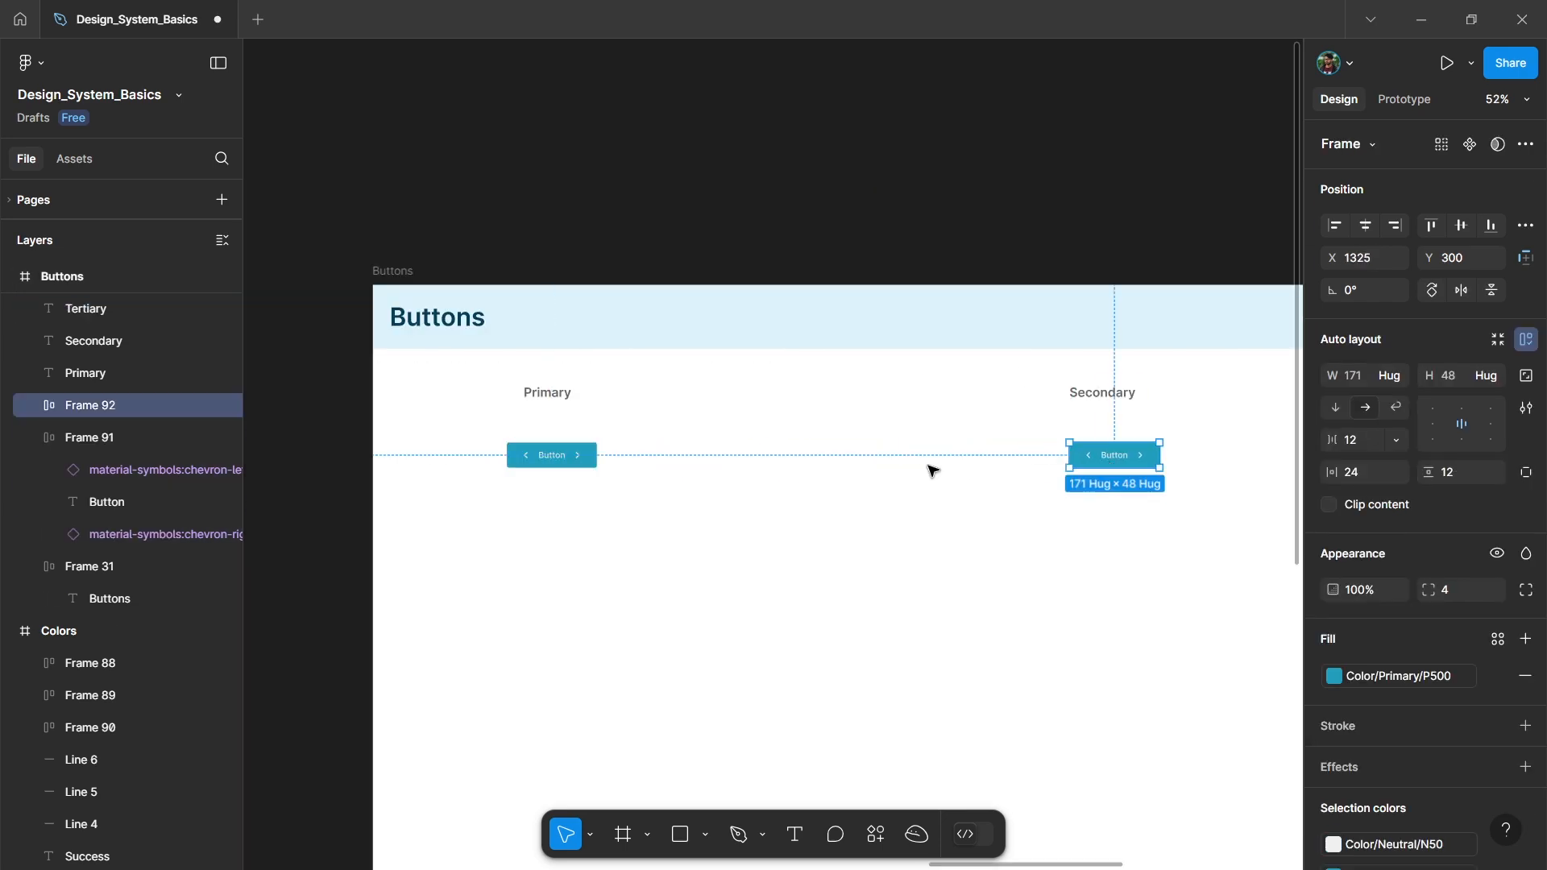
Remove the secondary button's fill and give it a Color/Primary/P500 stroke.
scroll(925, 467, right, 5)
scroll(644, 489, up, 4)
scroll(1517, 526, down, 3)
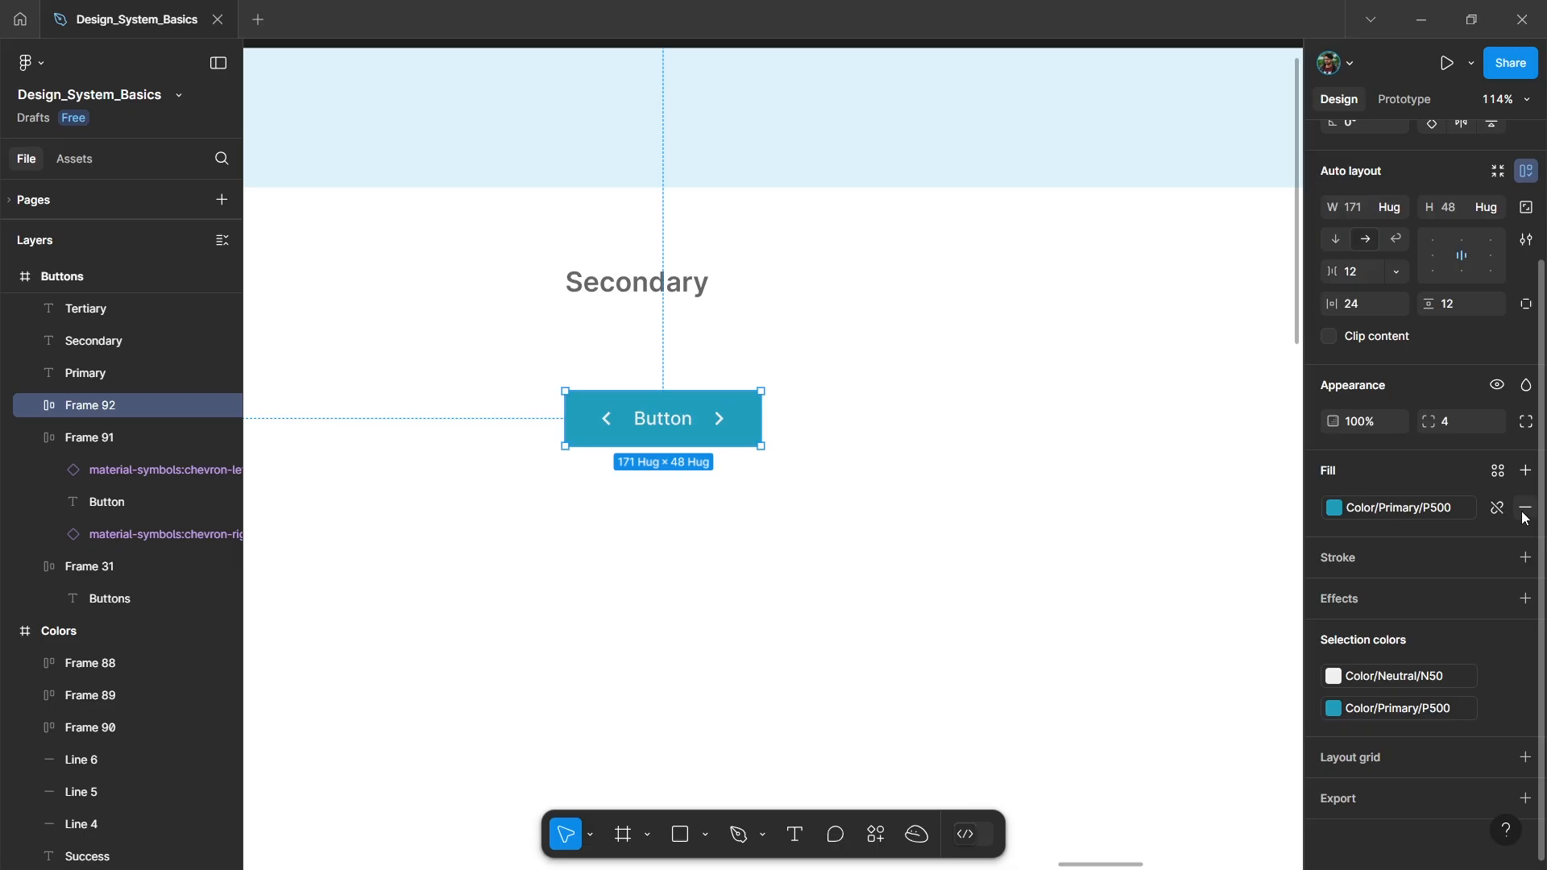
click(1526, 507)
click(1498, 513)
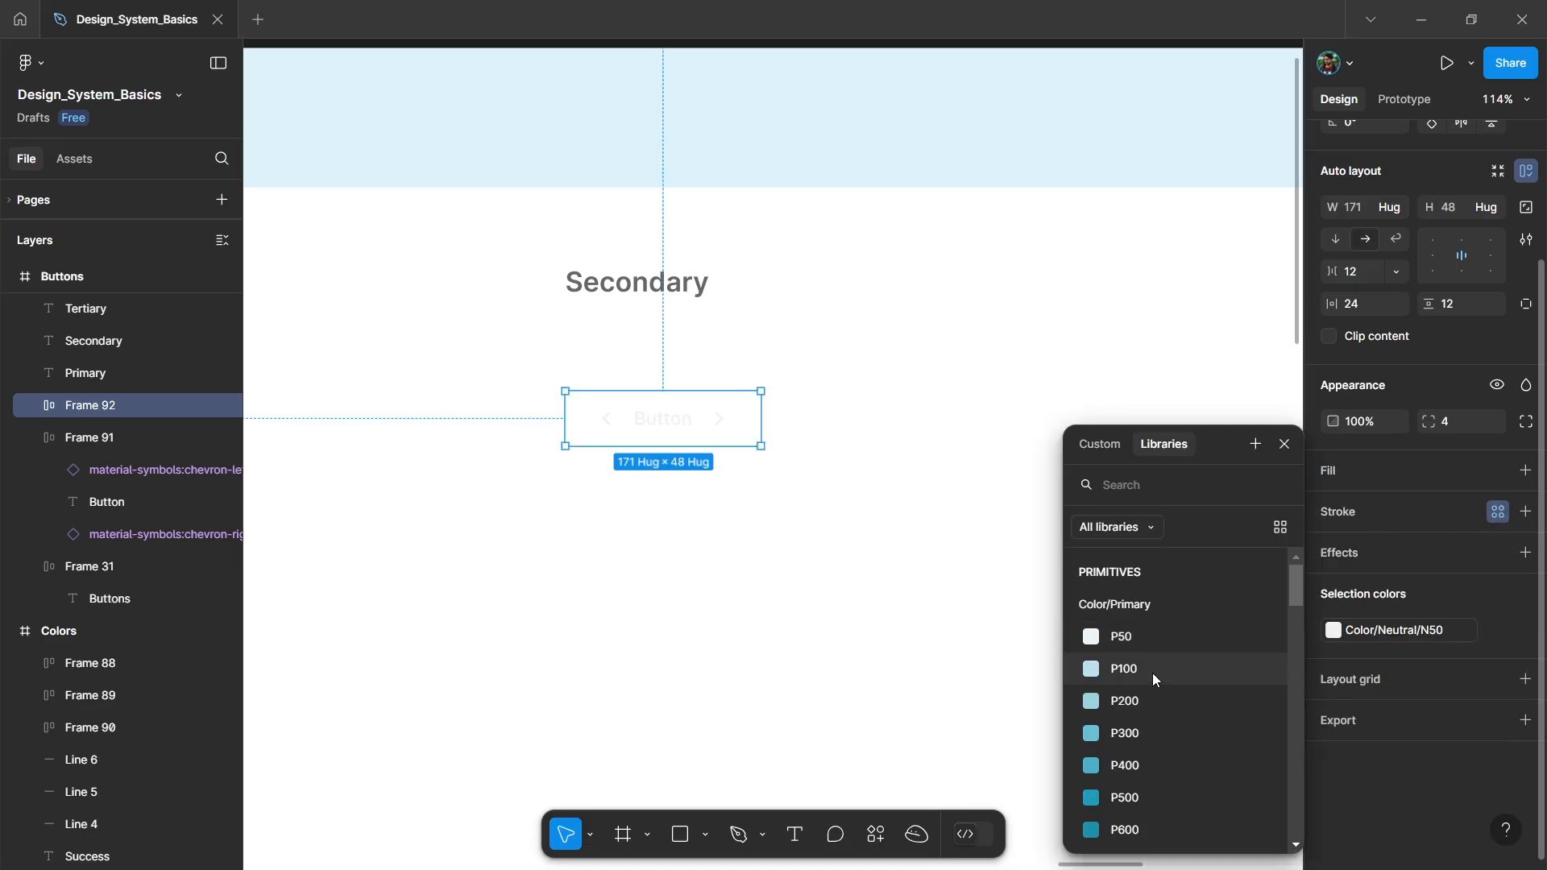
scroll(1152, 677, down, 1)
click(1148, 699)
Recolour the secondary button's label and both chevron icons with Color/Primary/P500.
scroll(641, 431, up, 3)
double_click(633, 420)
scroll(632, 419, up, 4)
shift+click(572, 415)
shift+click(835, 426)
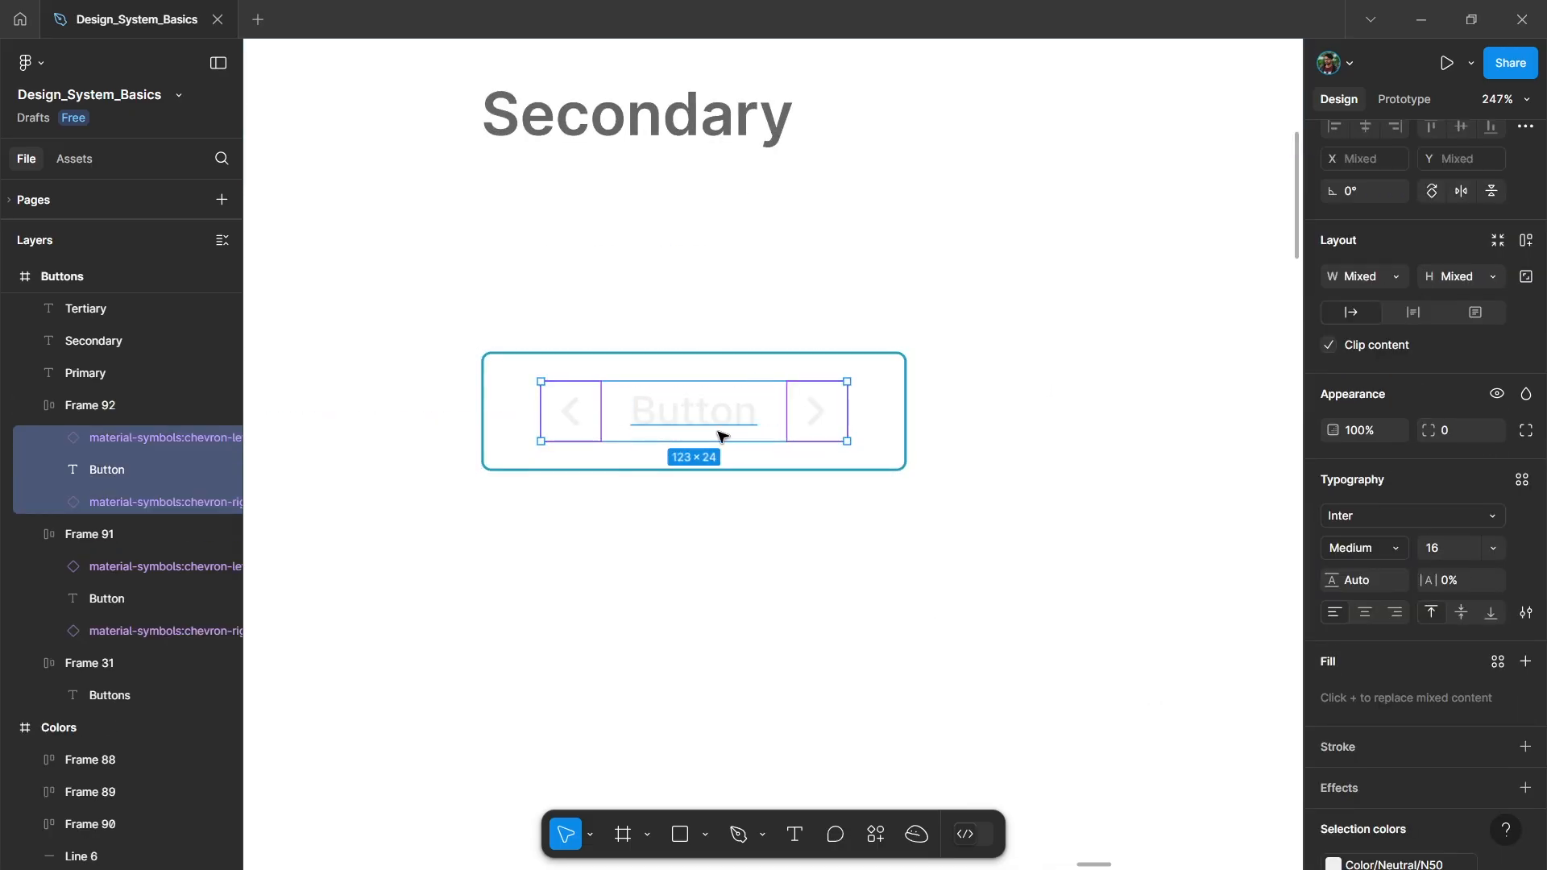
scroll(1346, 611, down, 2)
click(1370, 749)
scroll(1228, 588, up, 2)
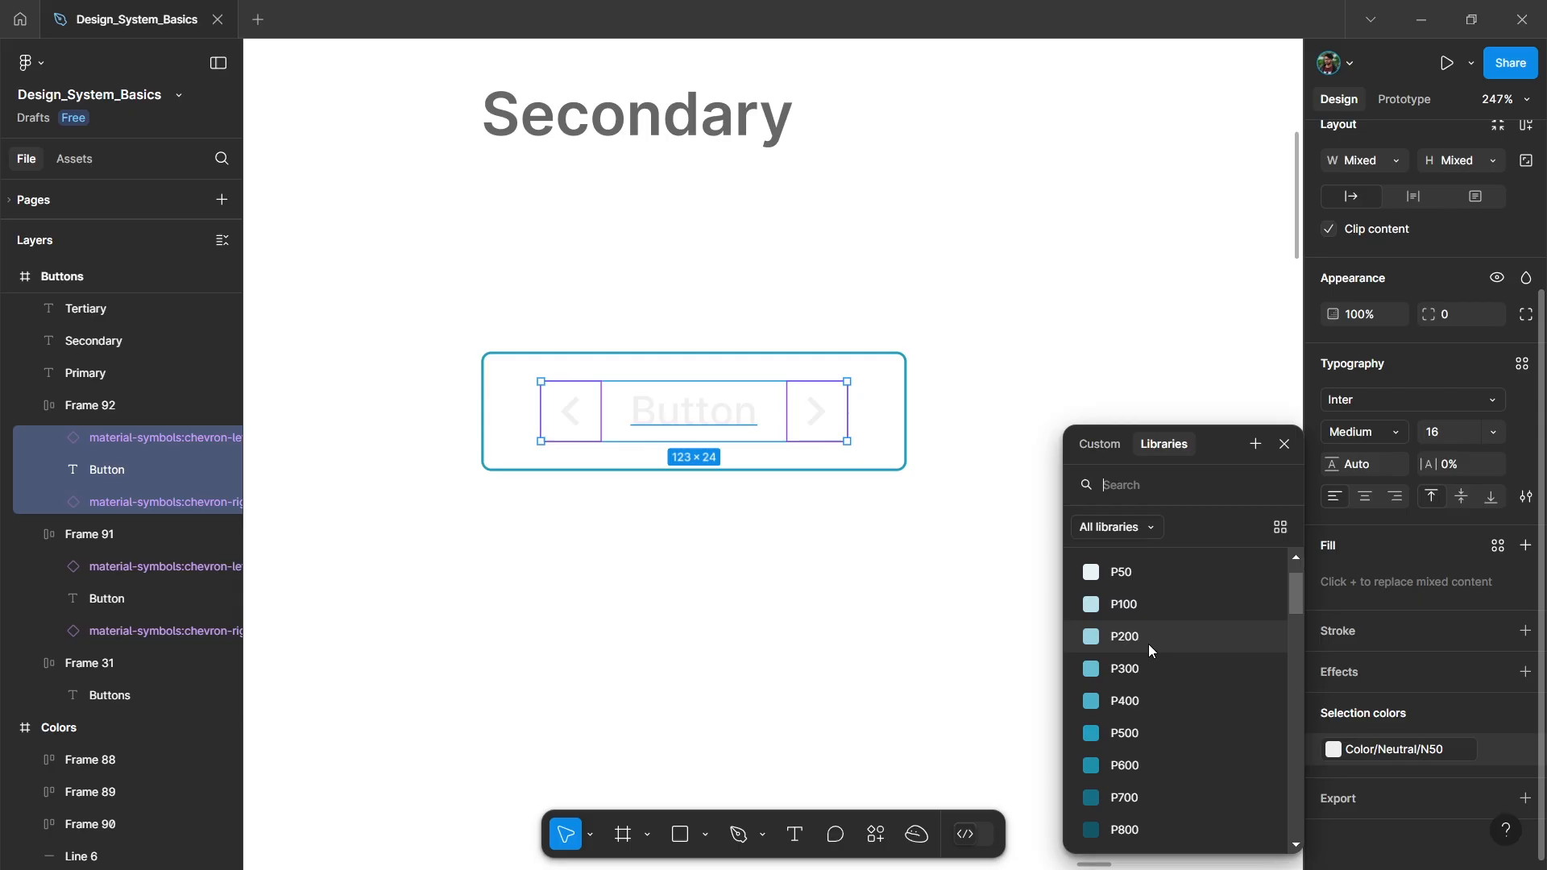
click(1133, 734)
click(676, 626)
Duplicate the outlined secondary button and place the copy under the Tertiary heading.
scroll(601, 501, down, 5)
scroll(577, 460, right, 2)
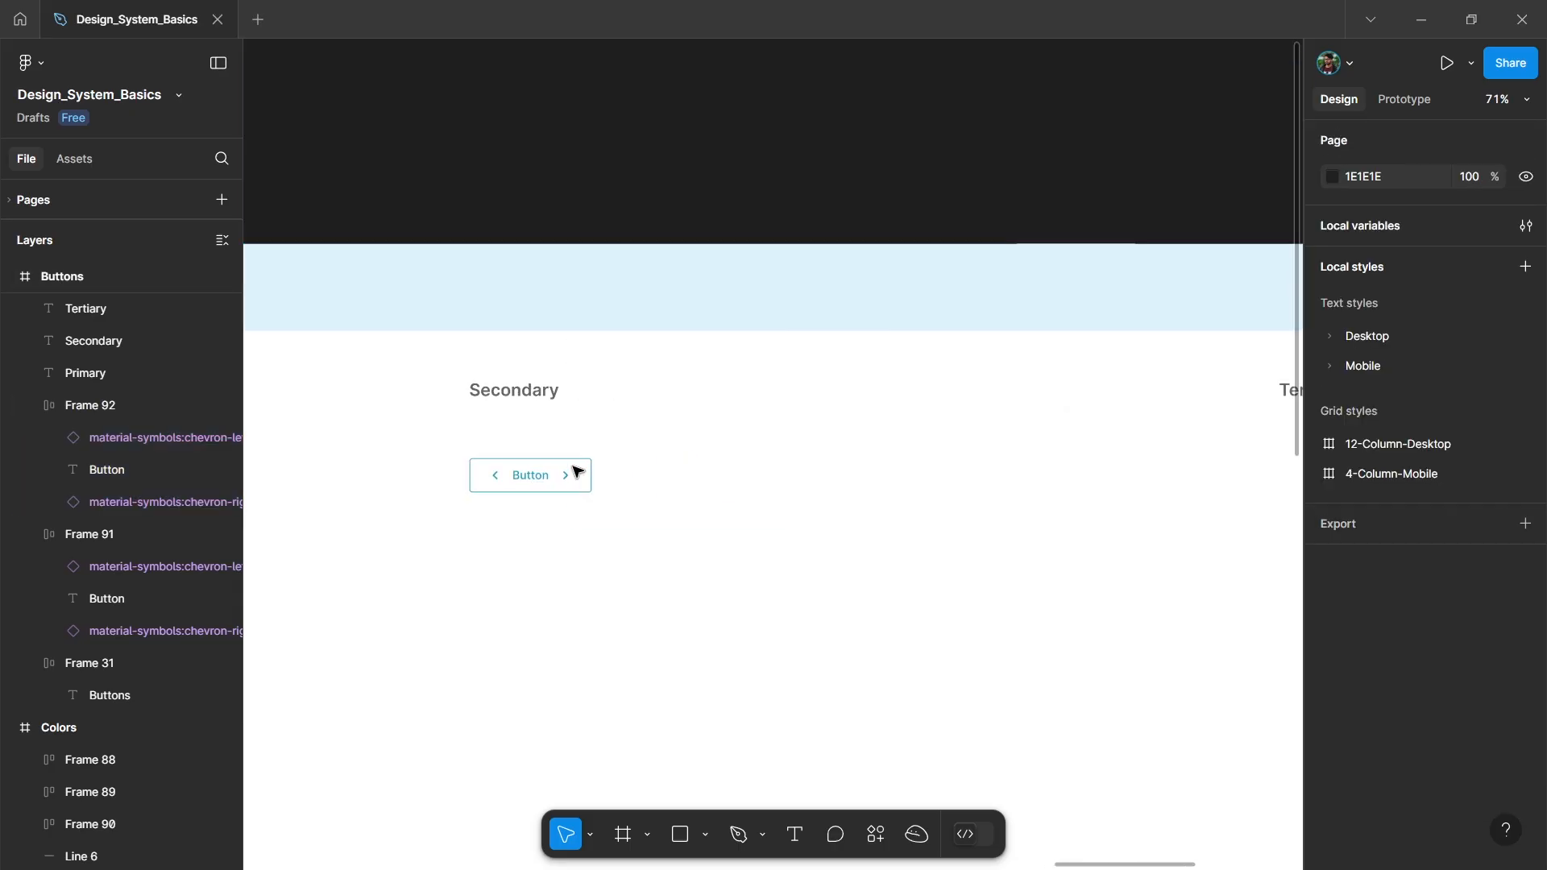
click(529, 487)
scroll(525, 489, down, 2)
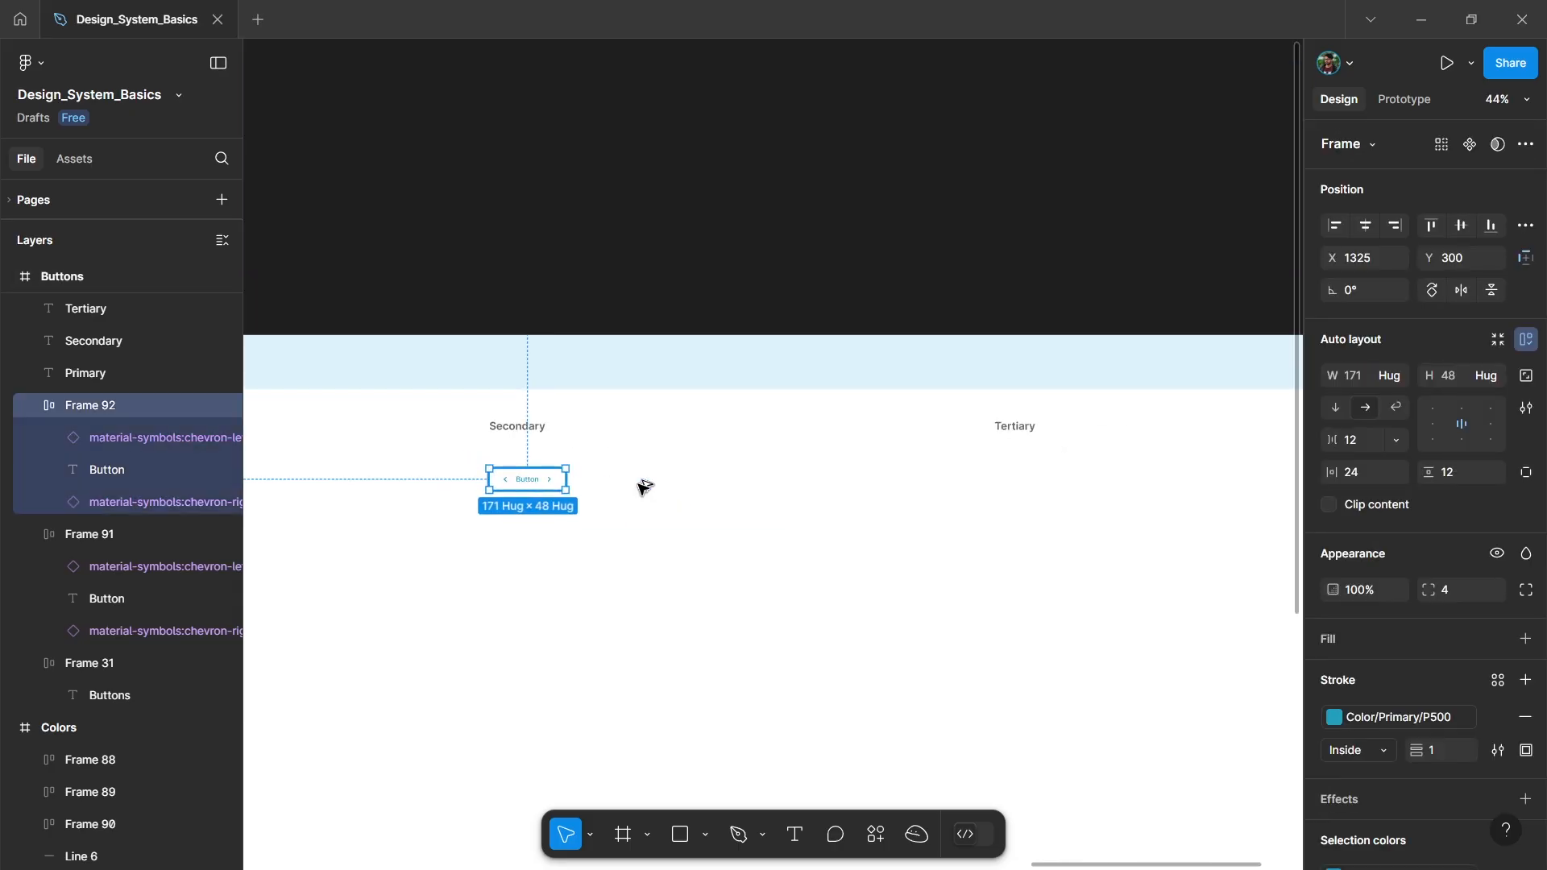
drag(644, 487, 1025, 478)
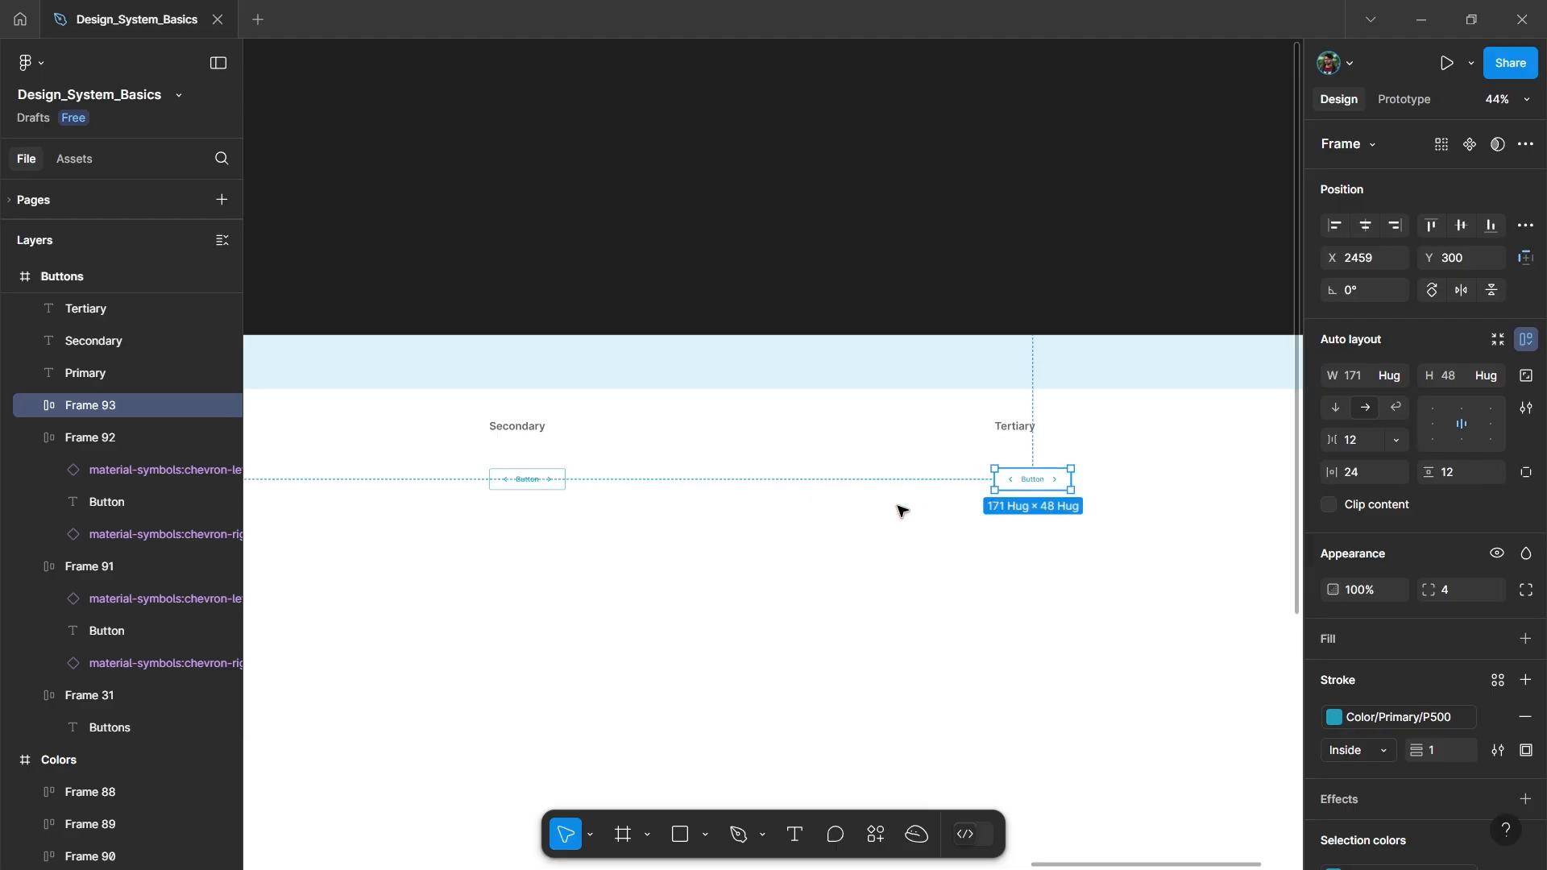
Remove the stroke from the tertiary button.
scroll(898, 506, right, 4)
scroll(682, 483, up, 5)
scroll(1408, 596, down, 1)
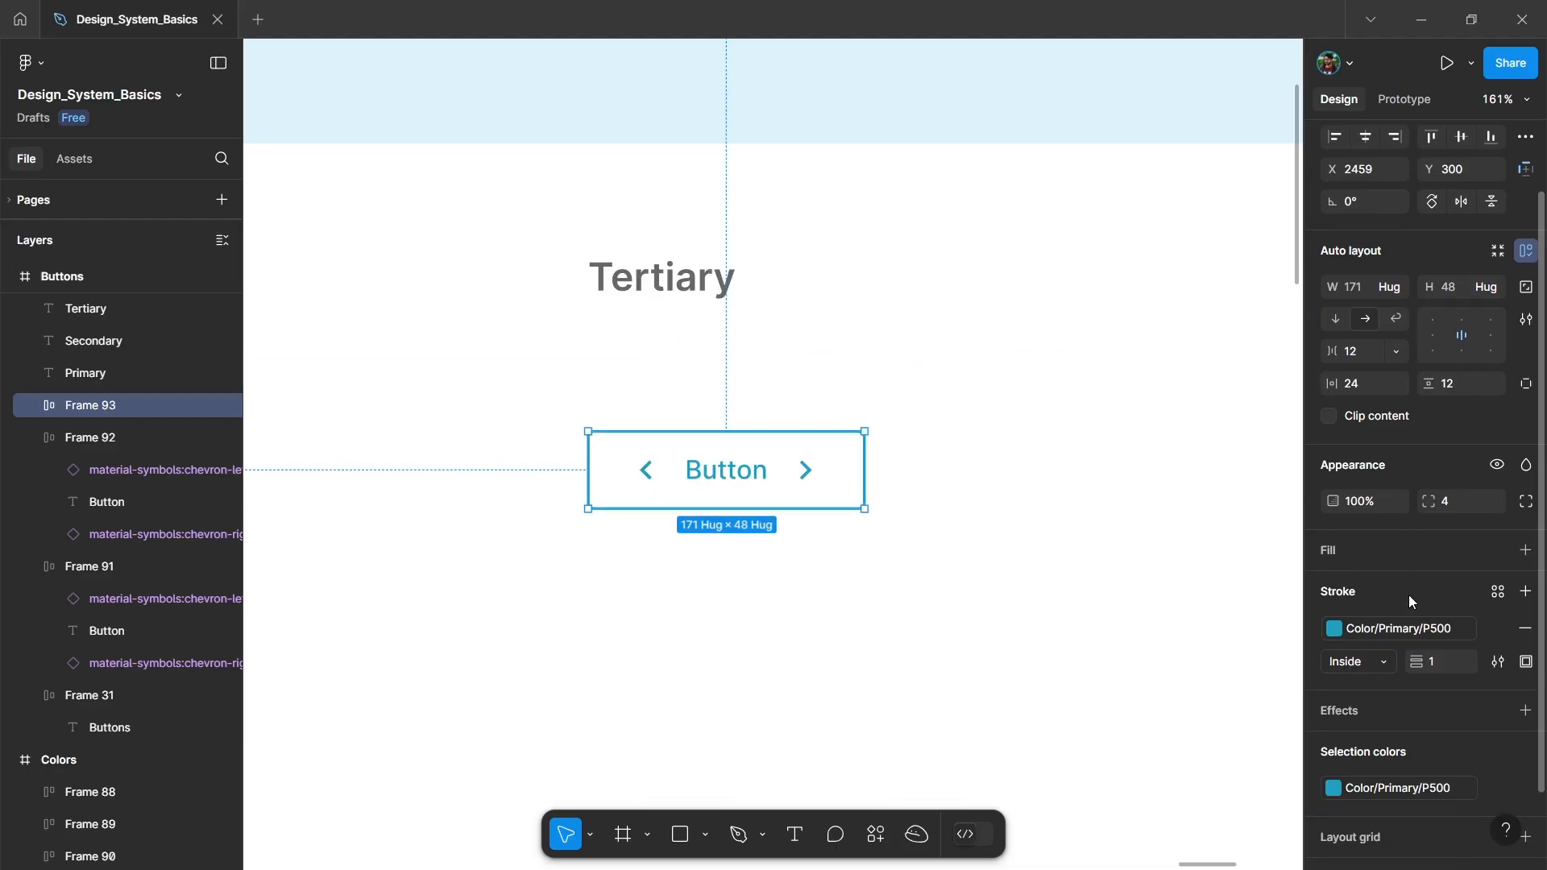
click(1526, 618)
click(925, 592)
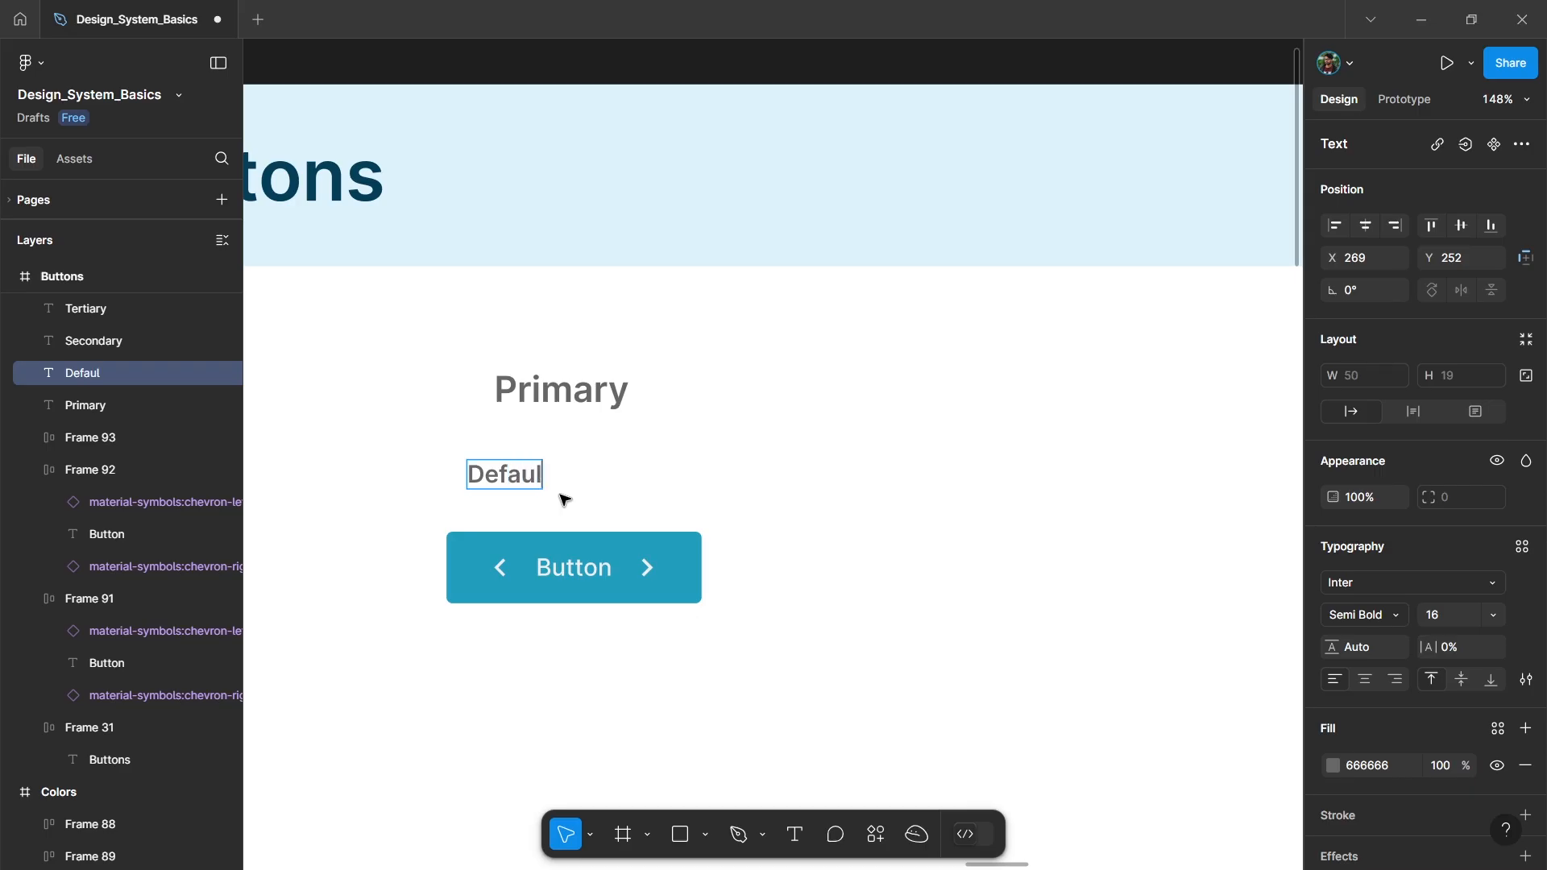
Centre the Default label above the primary button and place copies of it above the secondary and tertiary buttons.
scroll(612, 496, down, 5)
drag(549, 477, 582, 474)
scroll(582, 475, down, 5)
scroll(583, 475, right, 1)
drag(485, 476, 1003, 477)
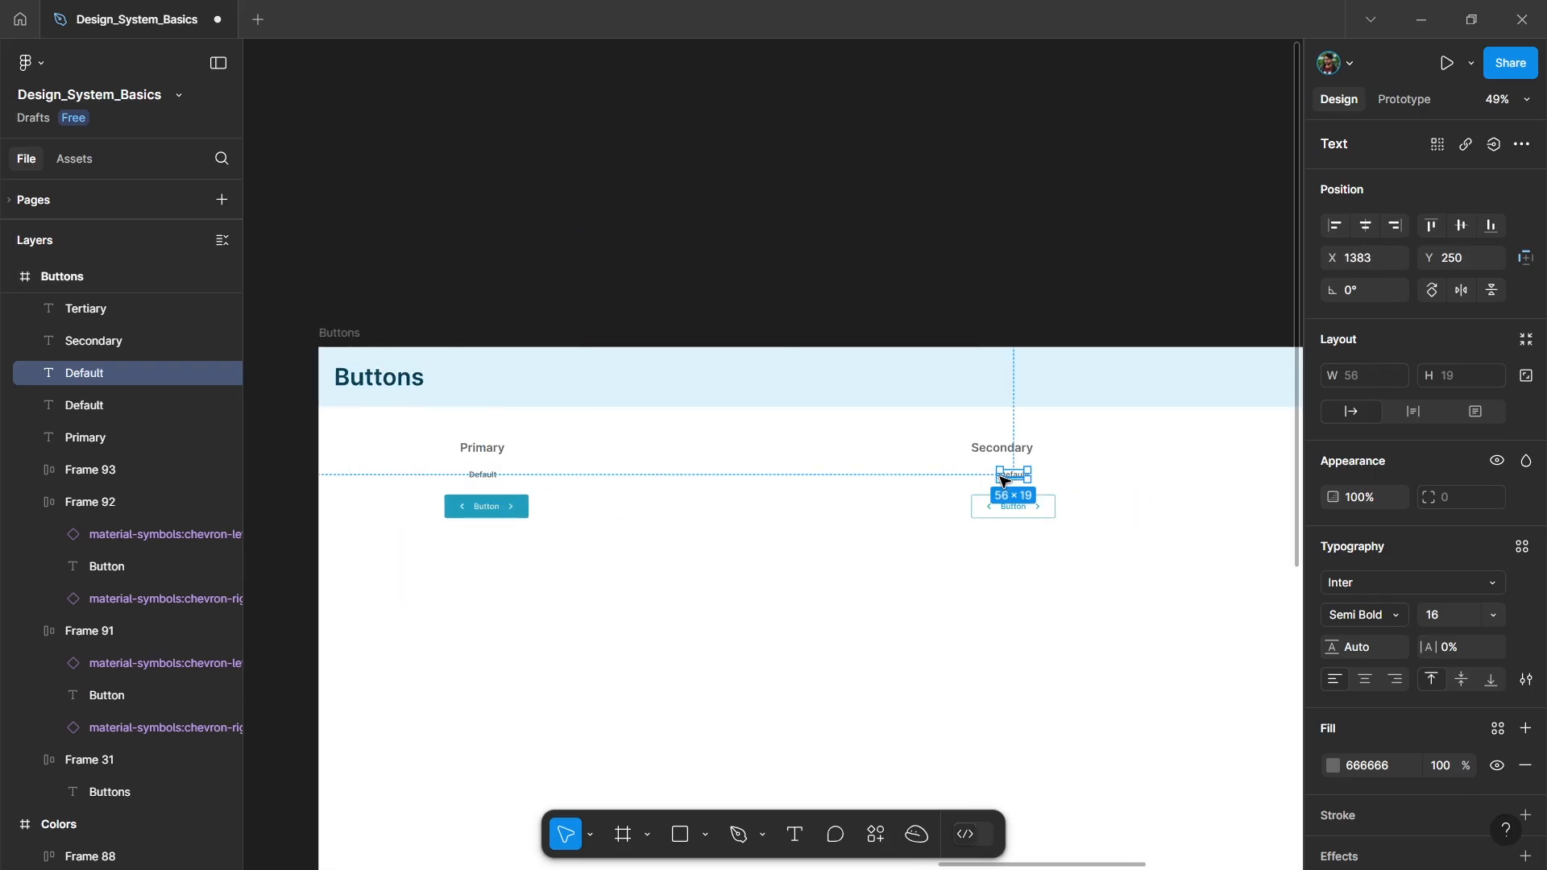
scroll(1003, 477, right, 6)
drag(455, 475, 1023, 483)
Add Hover, Focus, Click and Disabled state labels in a row beside Default under the Primary heading.
scroll(1022, 484, up, 5)
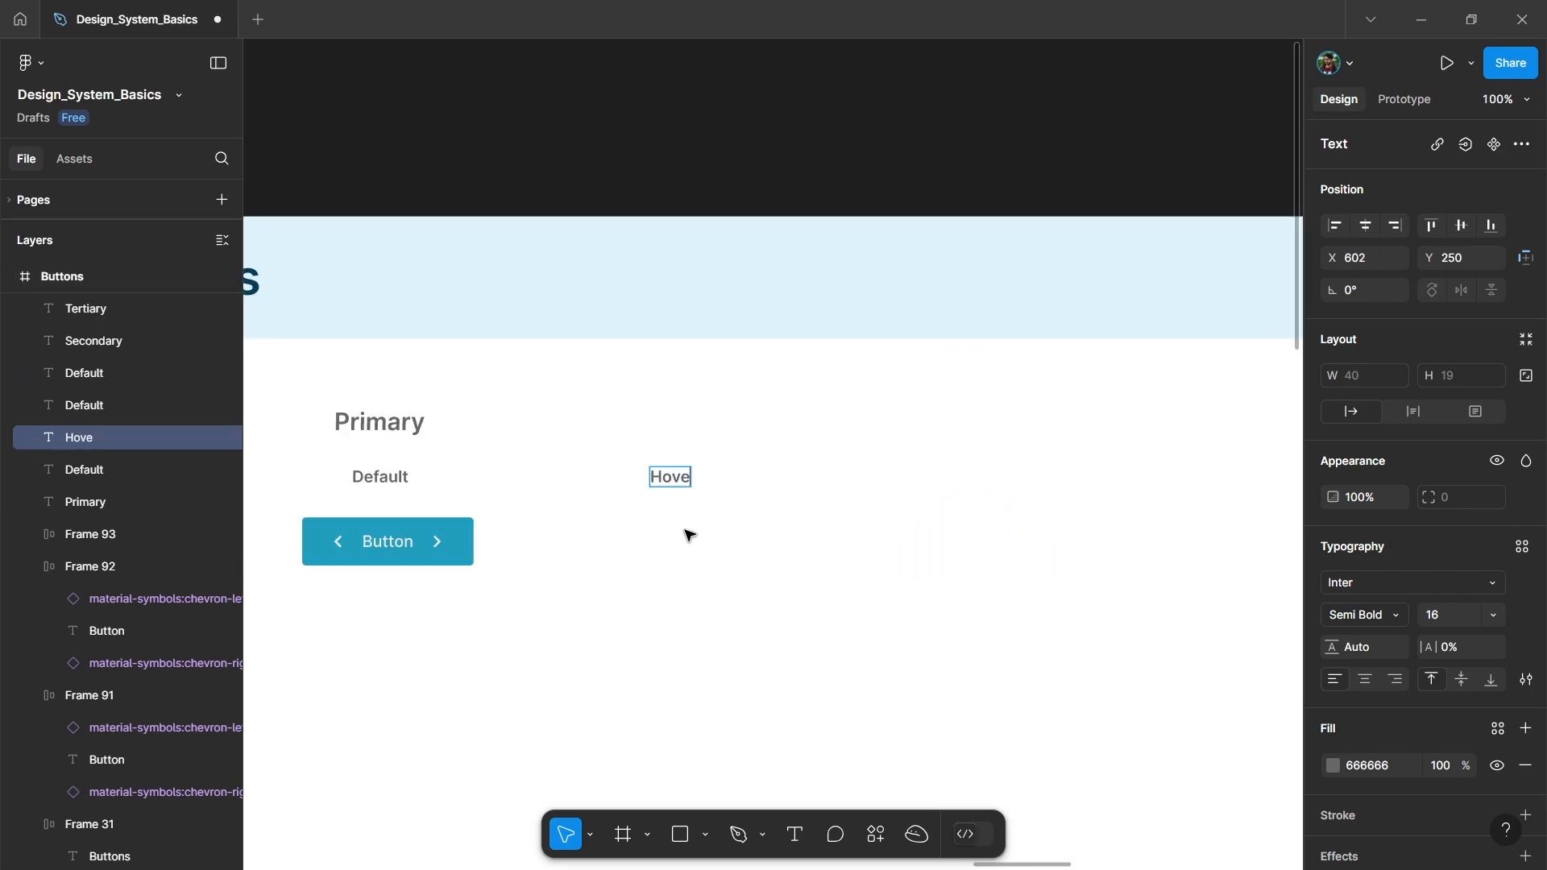
text(r)
key(Escape)
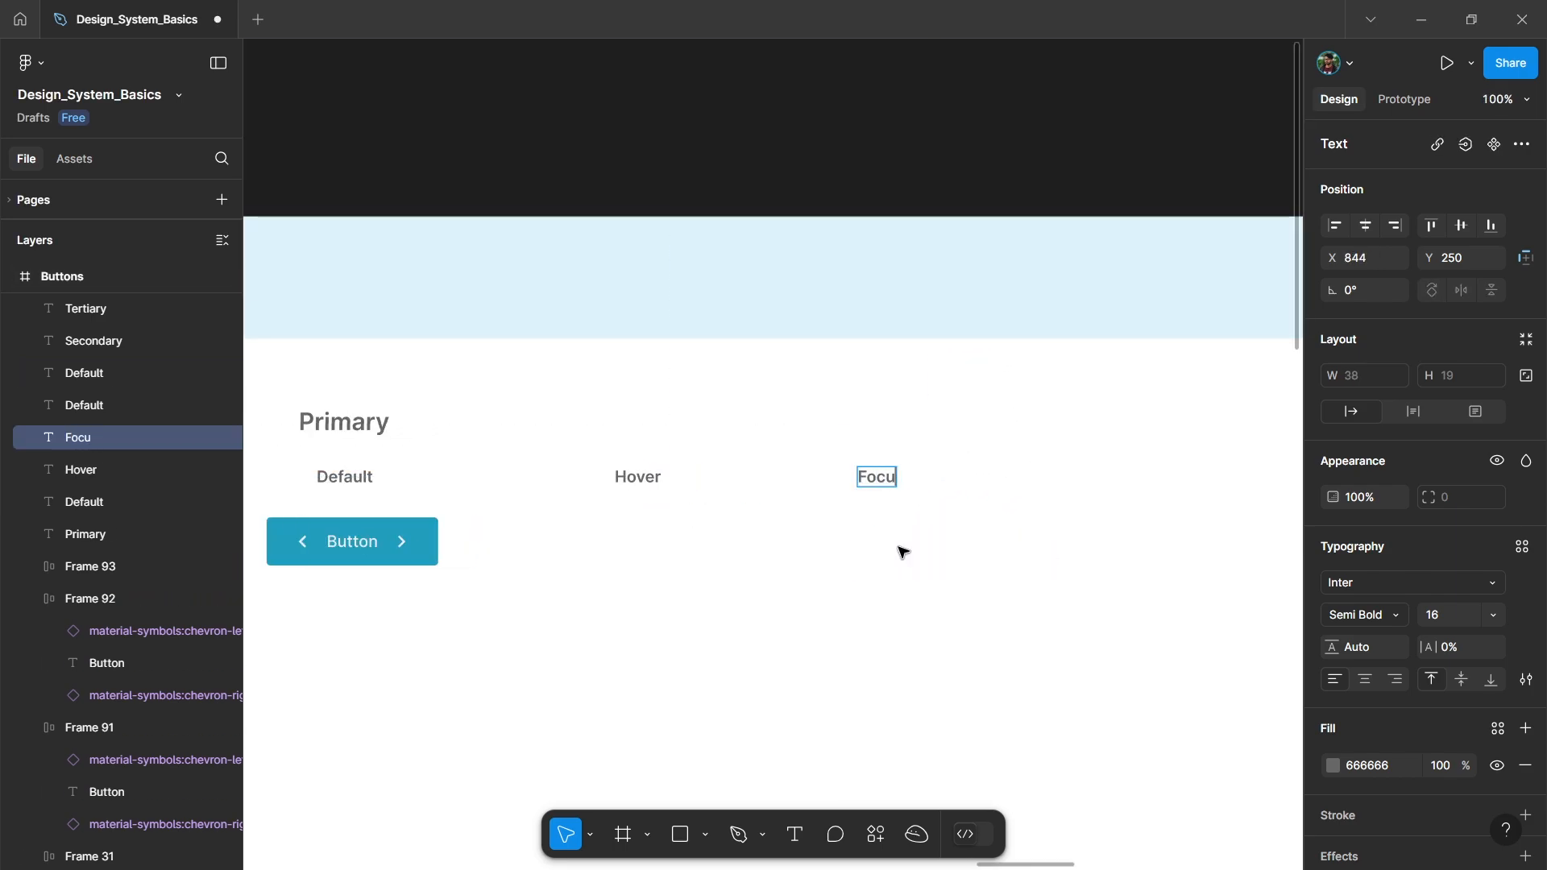
text(s)
key(Escape)
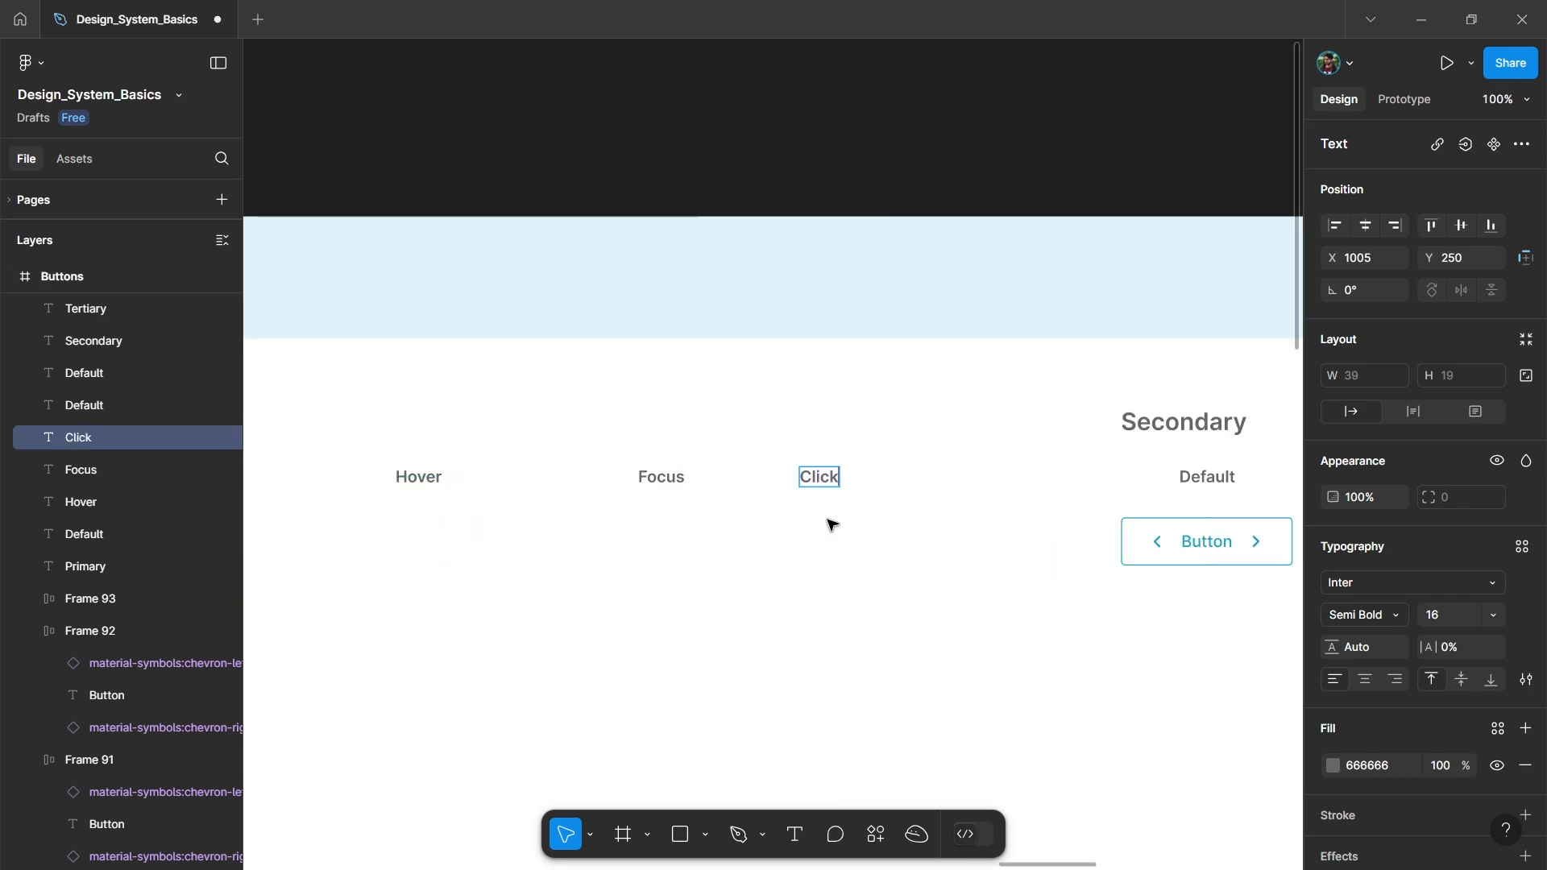
key(Escape)
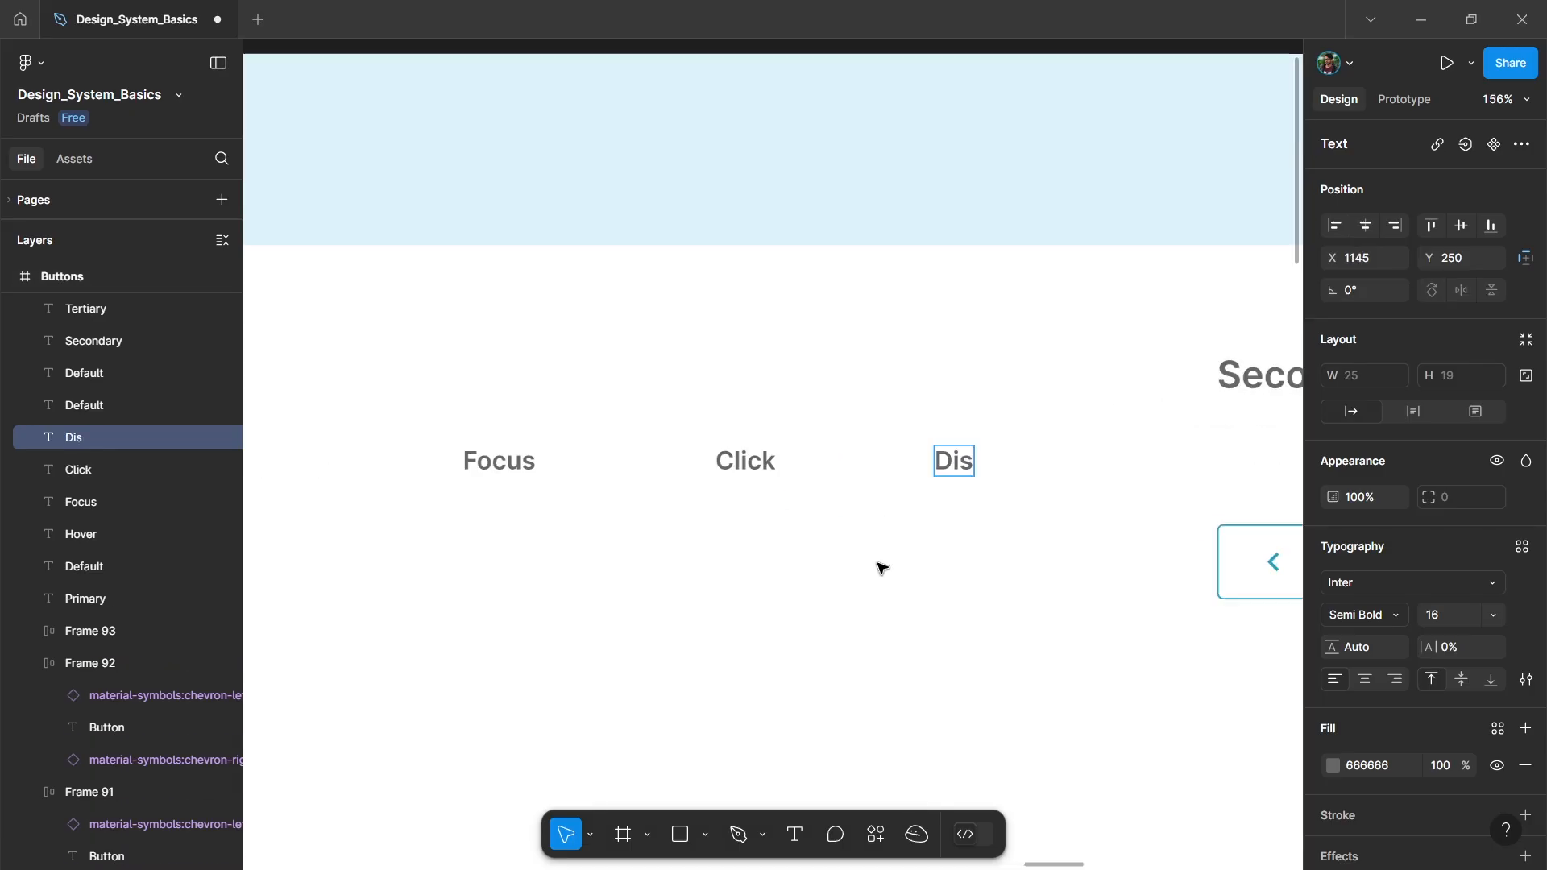
key(Escape)
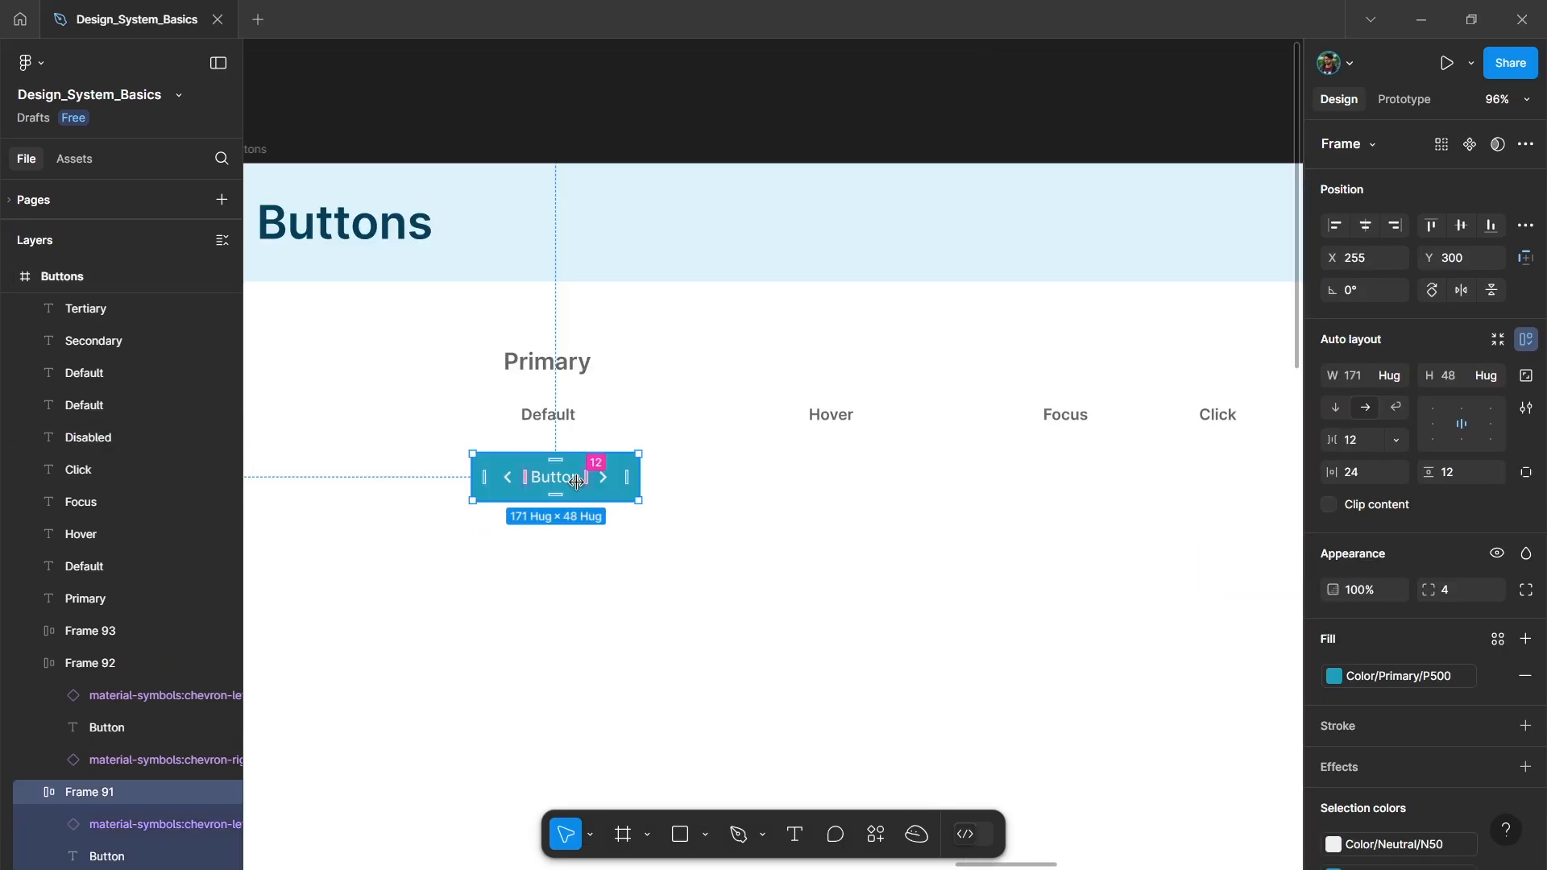
Duplicate the primary button under the Hover label and set the copy's fill to Color/Primary/P300.
drag(568, 481, 729, 481)
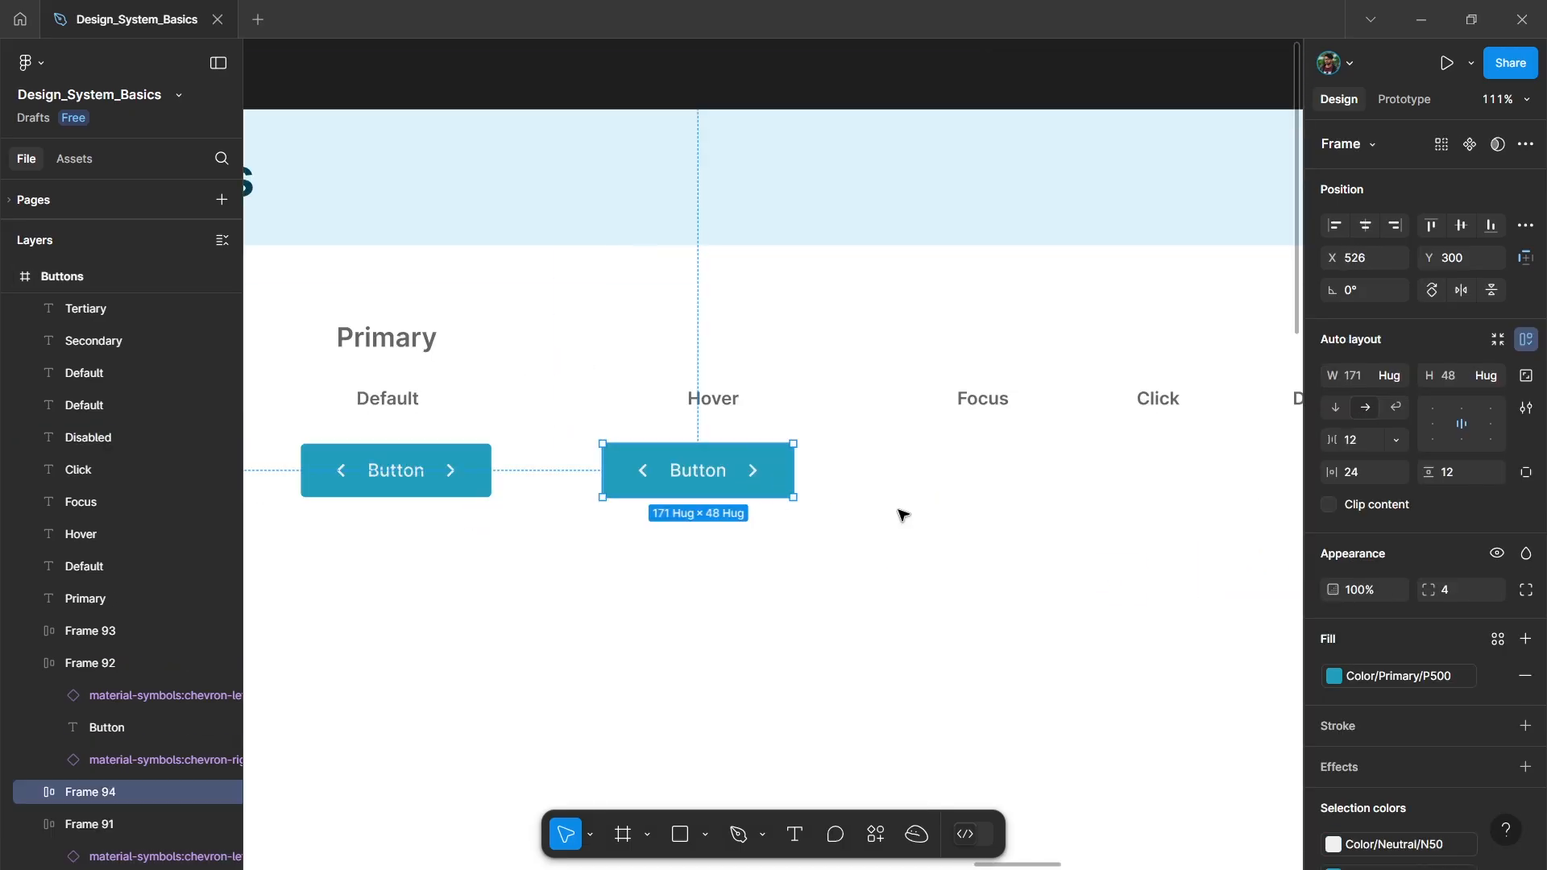
click(1371, 675)
click(1143, 661)
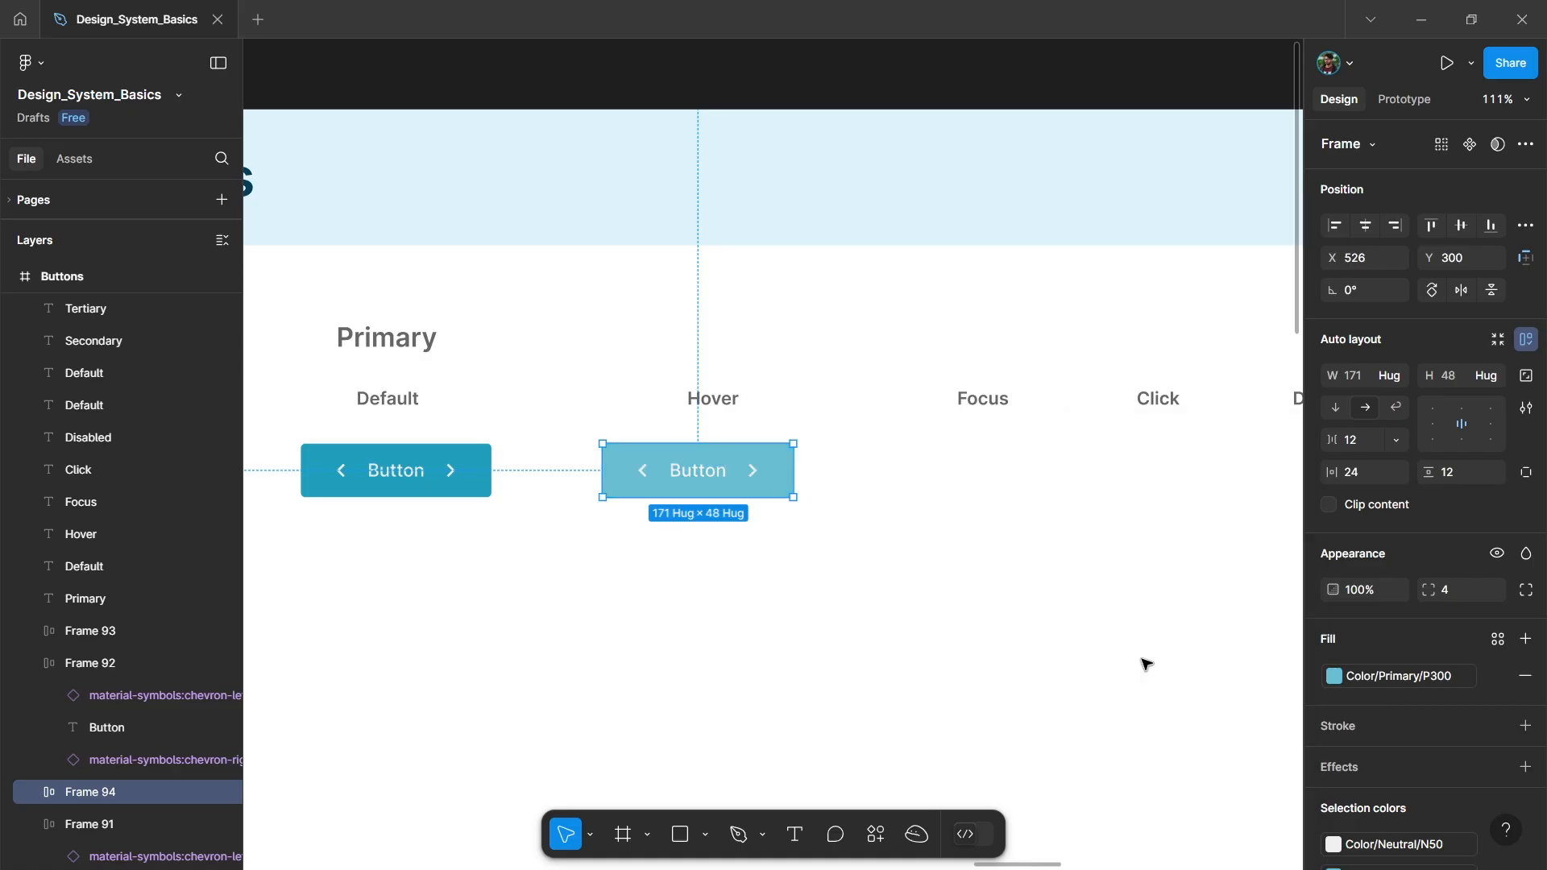
click(600, 665)
Align the Hover label and its button on their horizontal centres.
scroll(684, 449, up, 2)
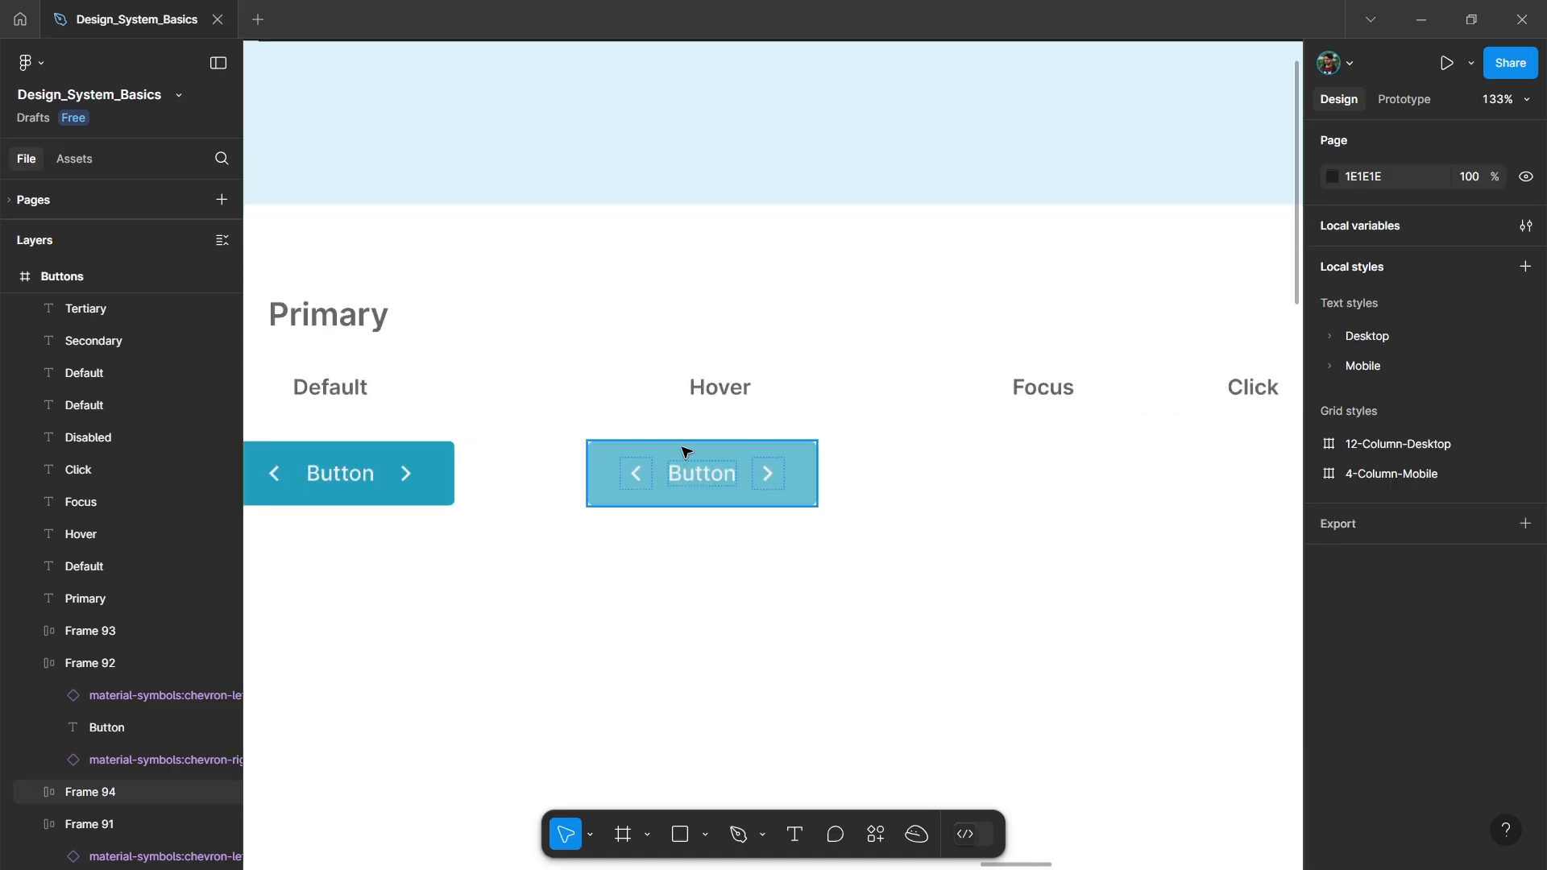
click(725, 390)
shift+click(752, 491)
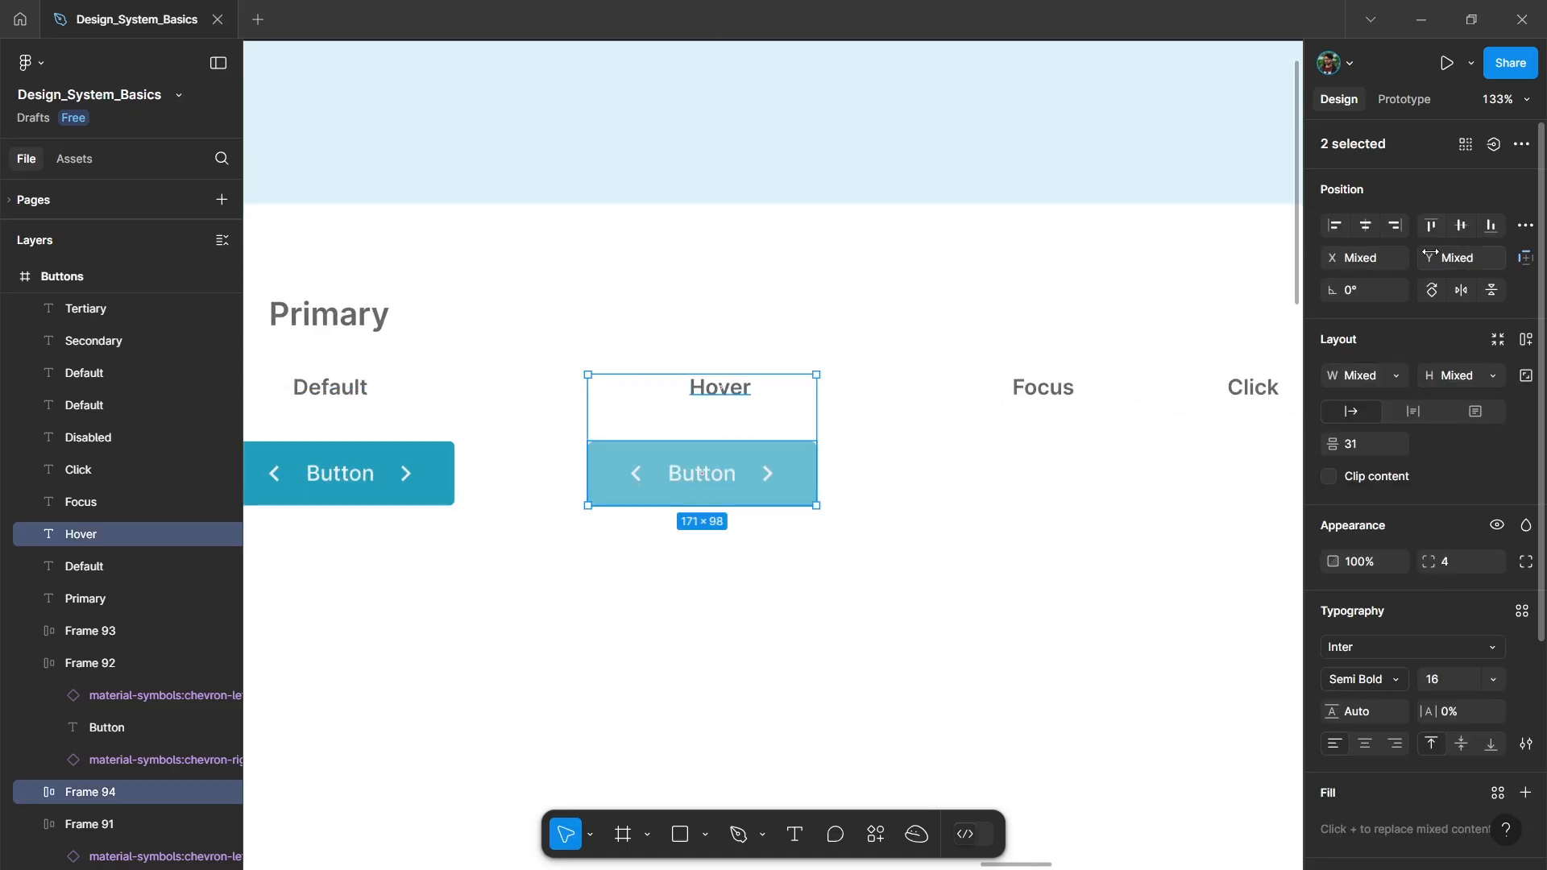
click(1368, 227)
Duplicate the default primary button and place the copy under the Focus label.
scroll(953, 559, down, 2)
click(307, 498)
drag(312, 500, 826, 500)
Give the Focus button an inside stroke with a weight of 2 in Color/Primary/P900.
scroll(987, 477, up, 3)
scroll(1416, 638, down, 2)
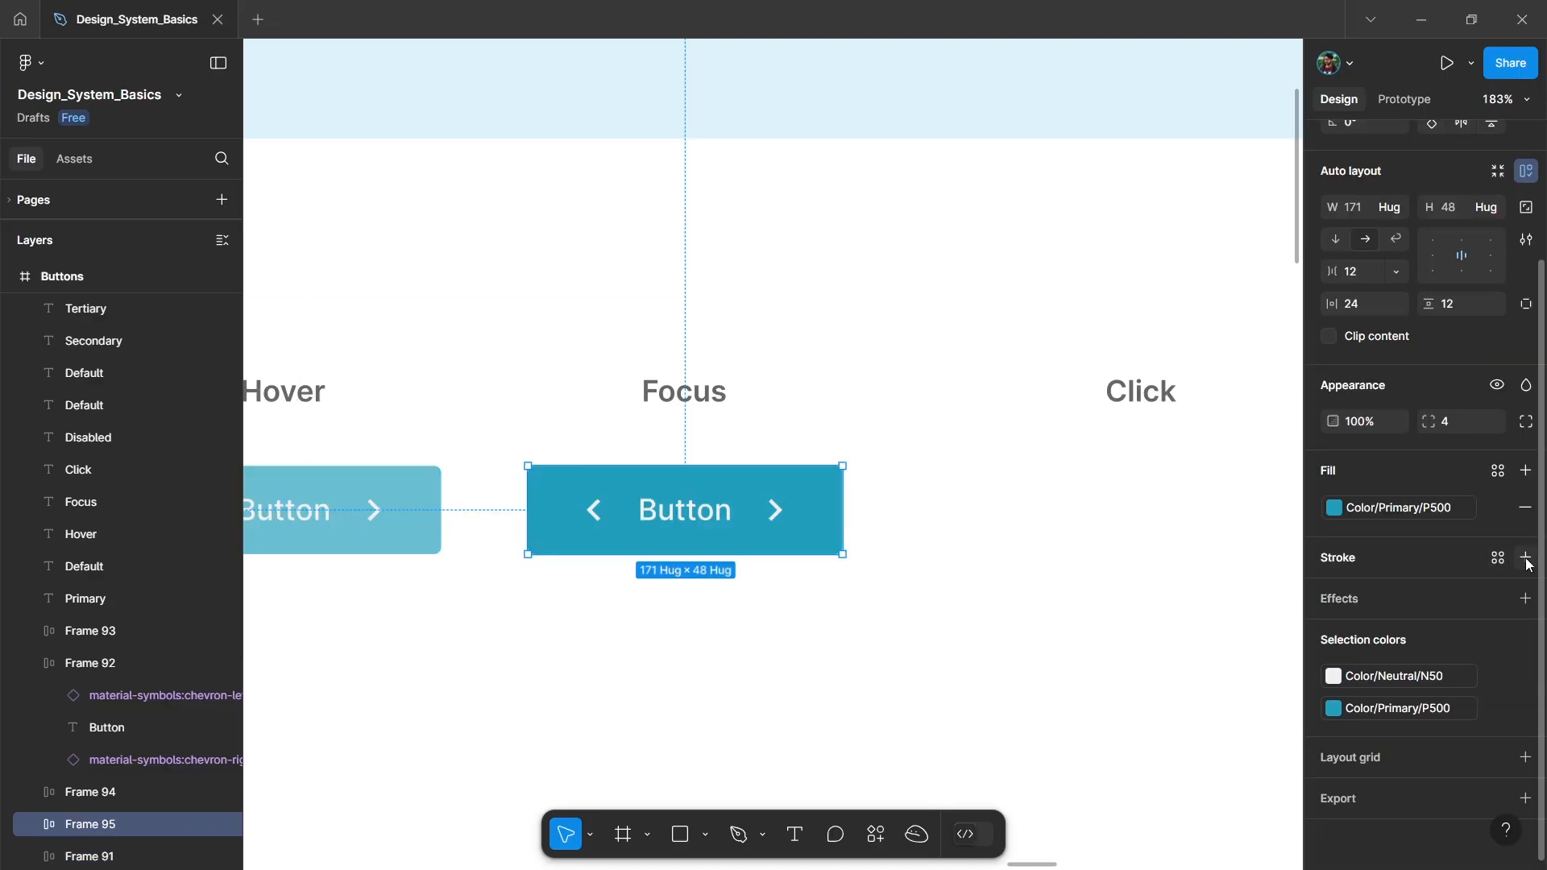
click(1527, 558)
click(1334, 595)
text(2)
key(Return)
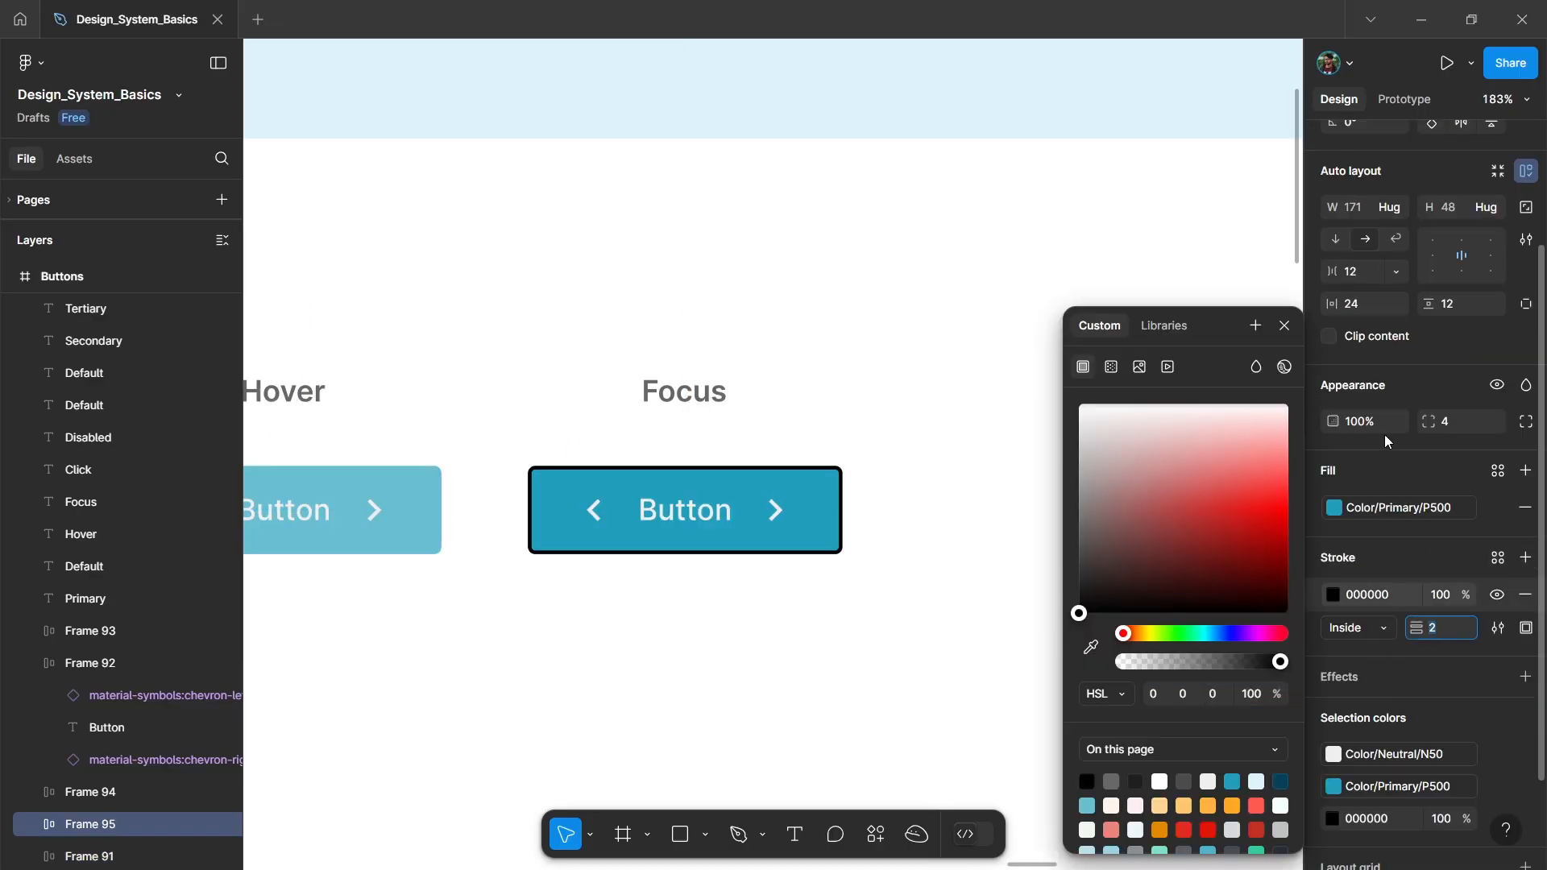
click(1359, 455)
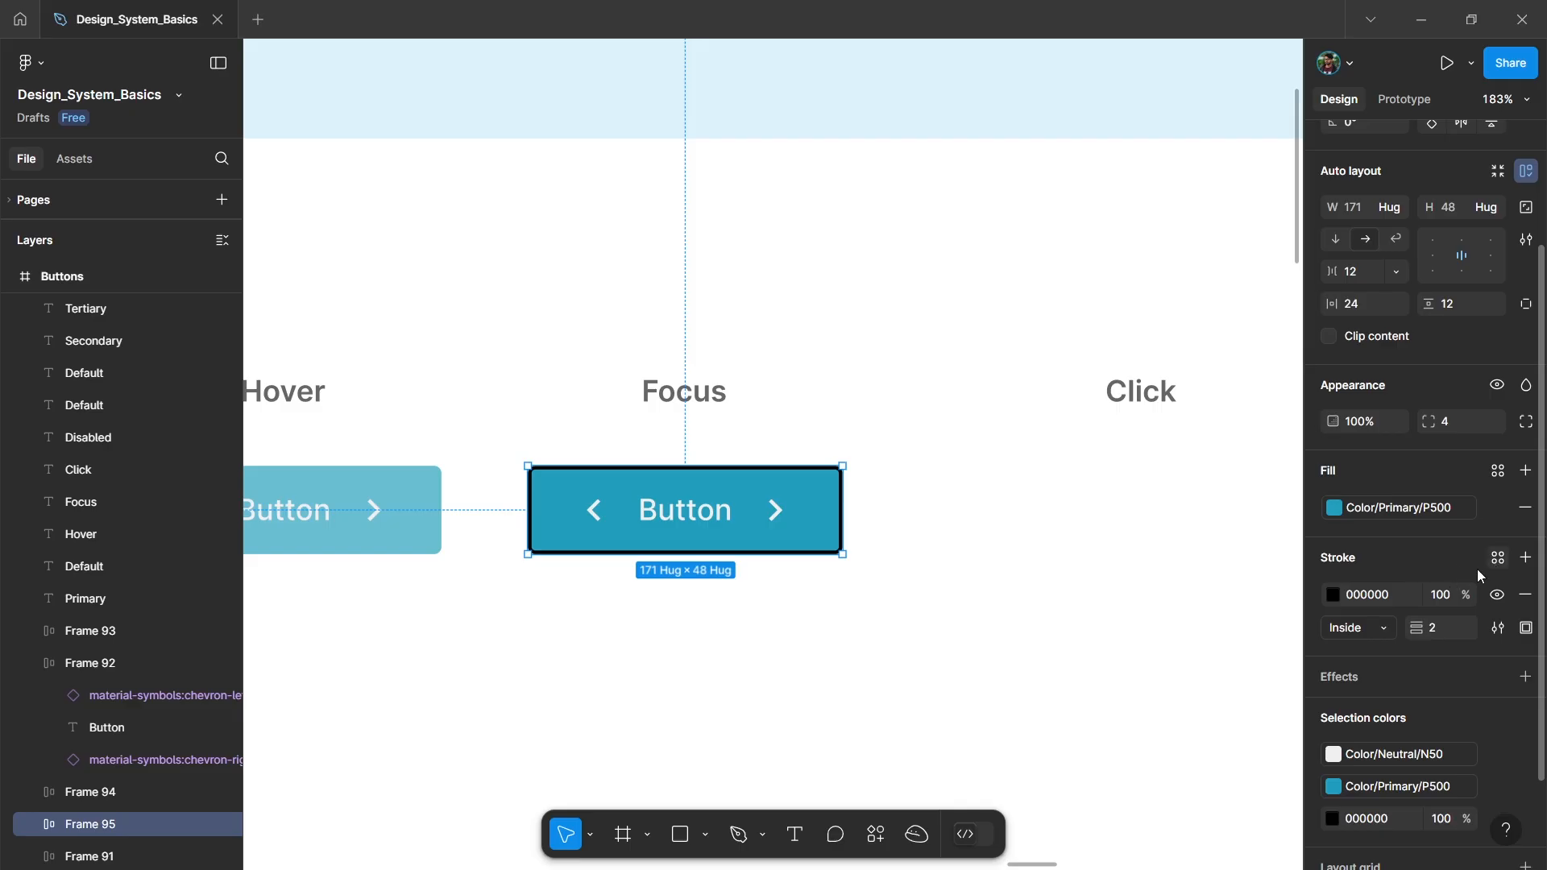
click(1497, 557)
scroll(1148, 688, down, 3)
click(1146, 724)
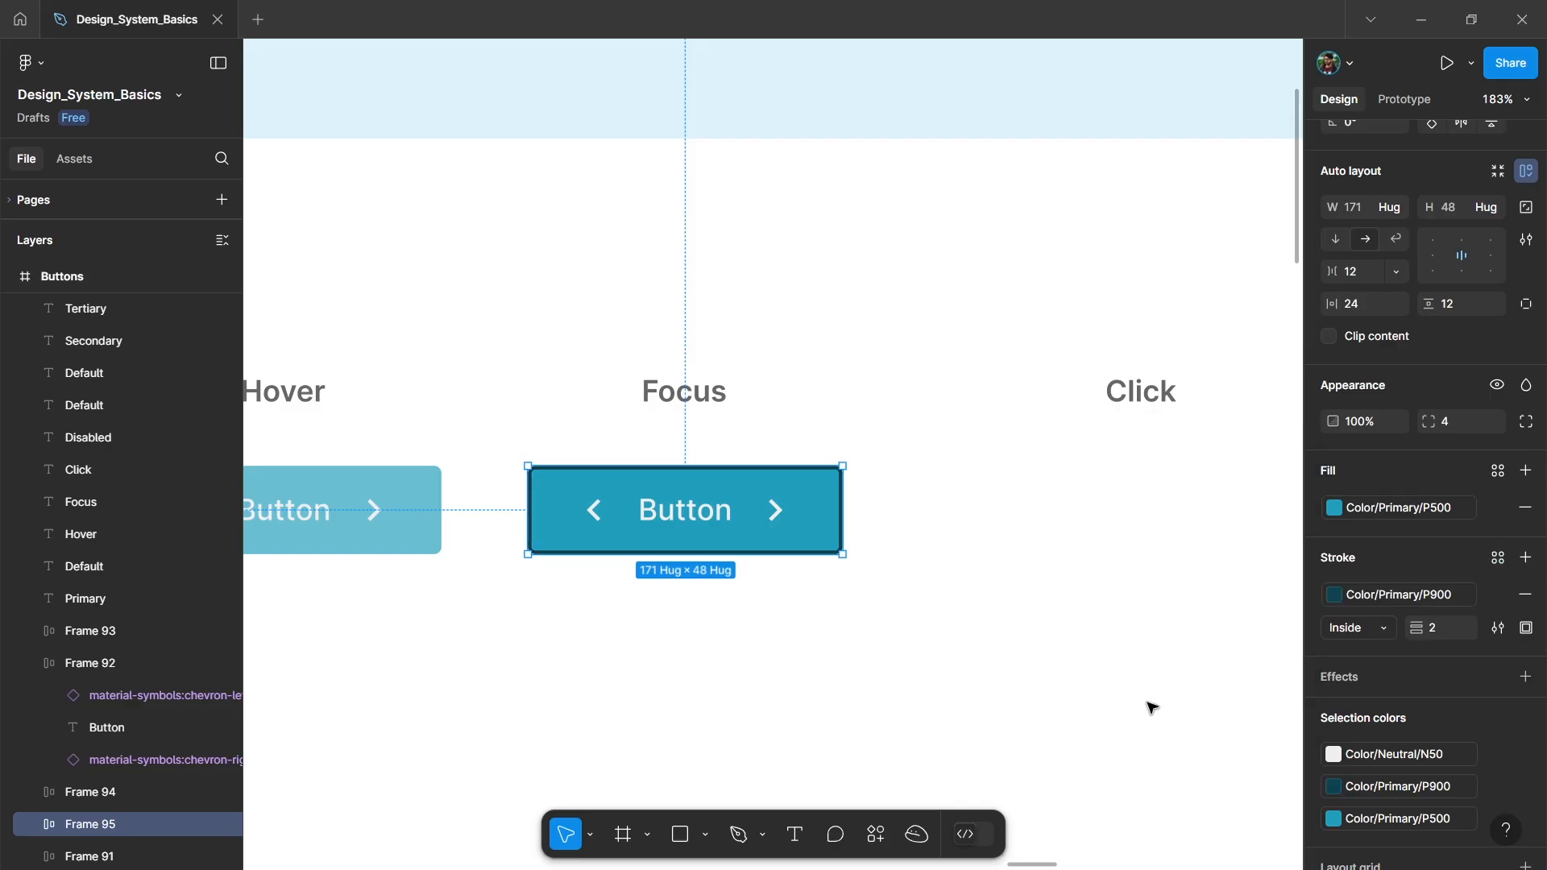
click(950, 656)
Duplicate the default primary button and place the copy under the Click label.
scroll(653, 612, down, 5)
click(300, 564)
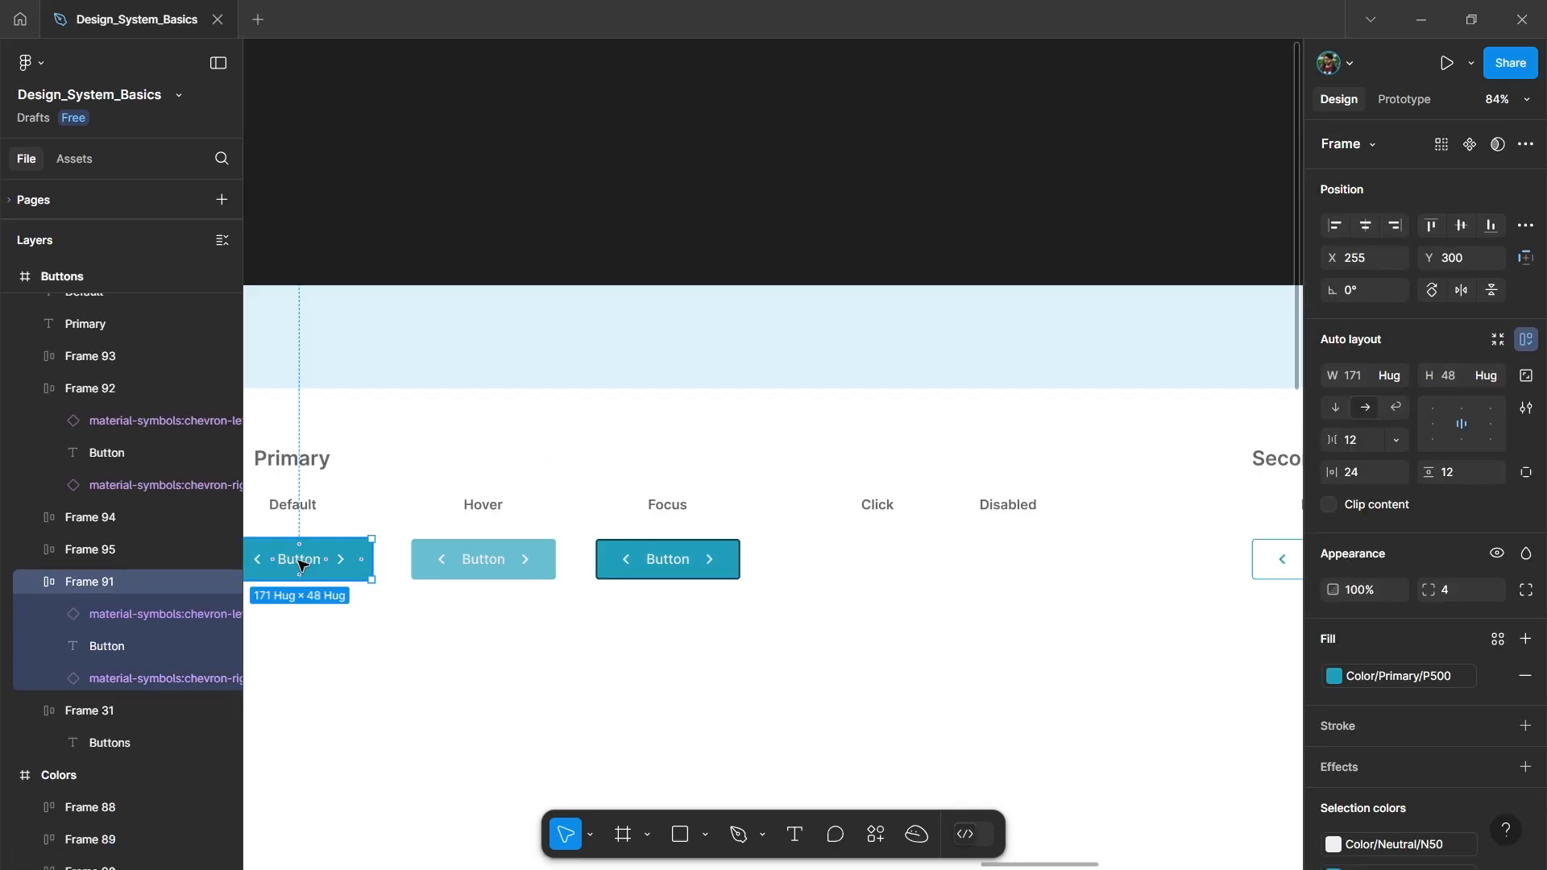
drag(299, 560, 835, 552)
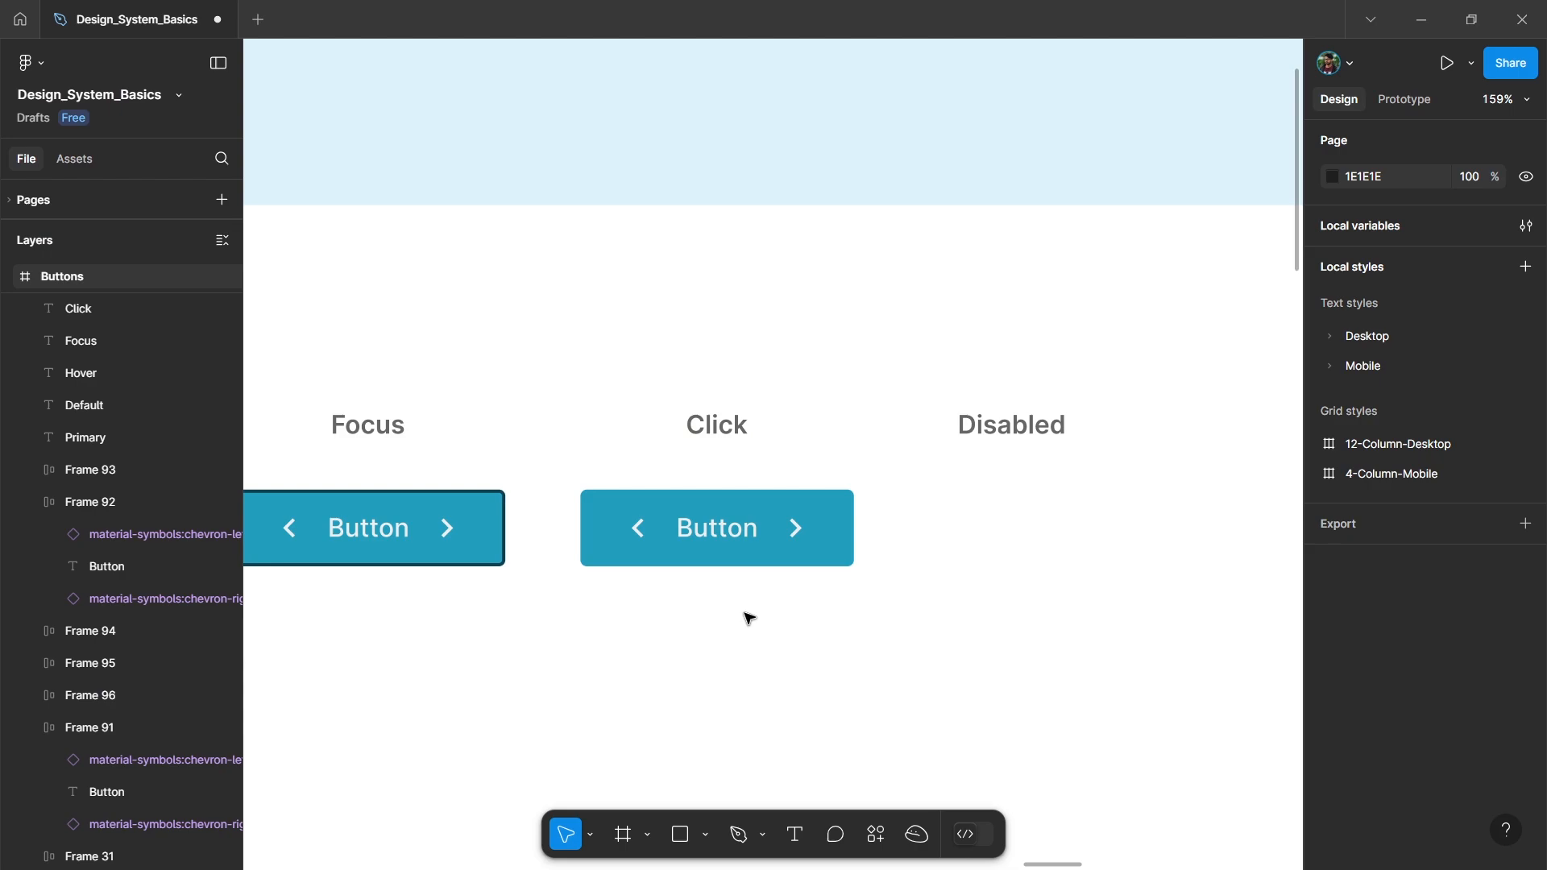
Set the Click button's fill to Color/Primary/P700.
scroll(746, 618, up, 2)
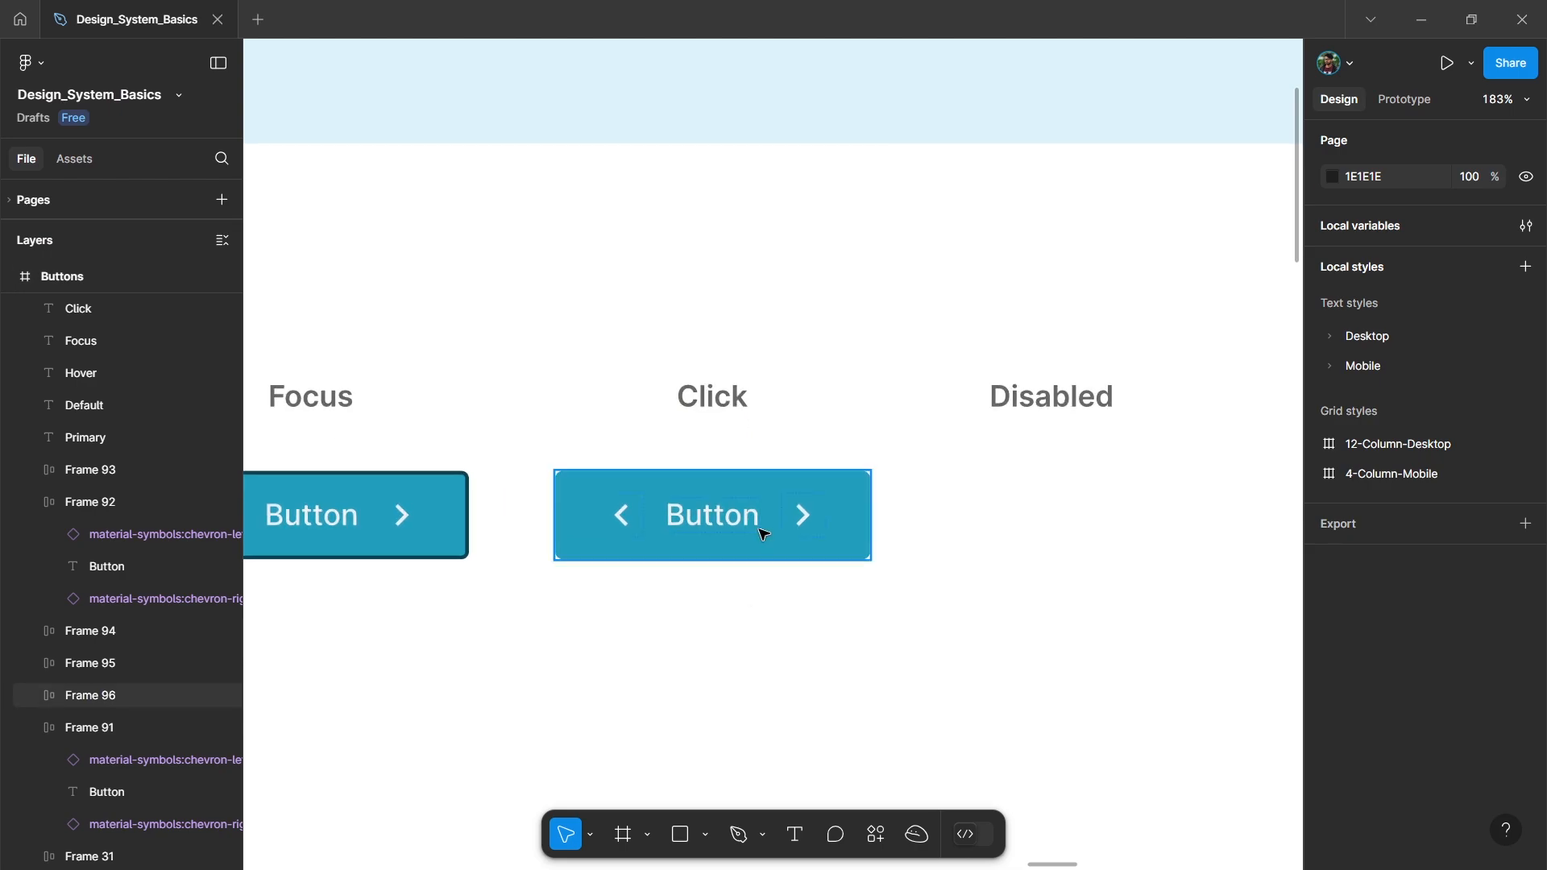
click(762, 534)
click(1409, 679)
scroll(1172, 741, down, 2)
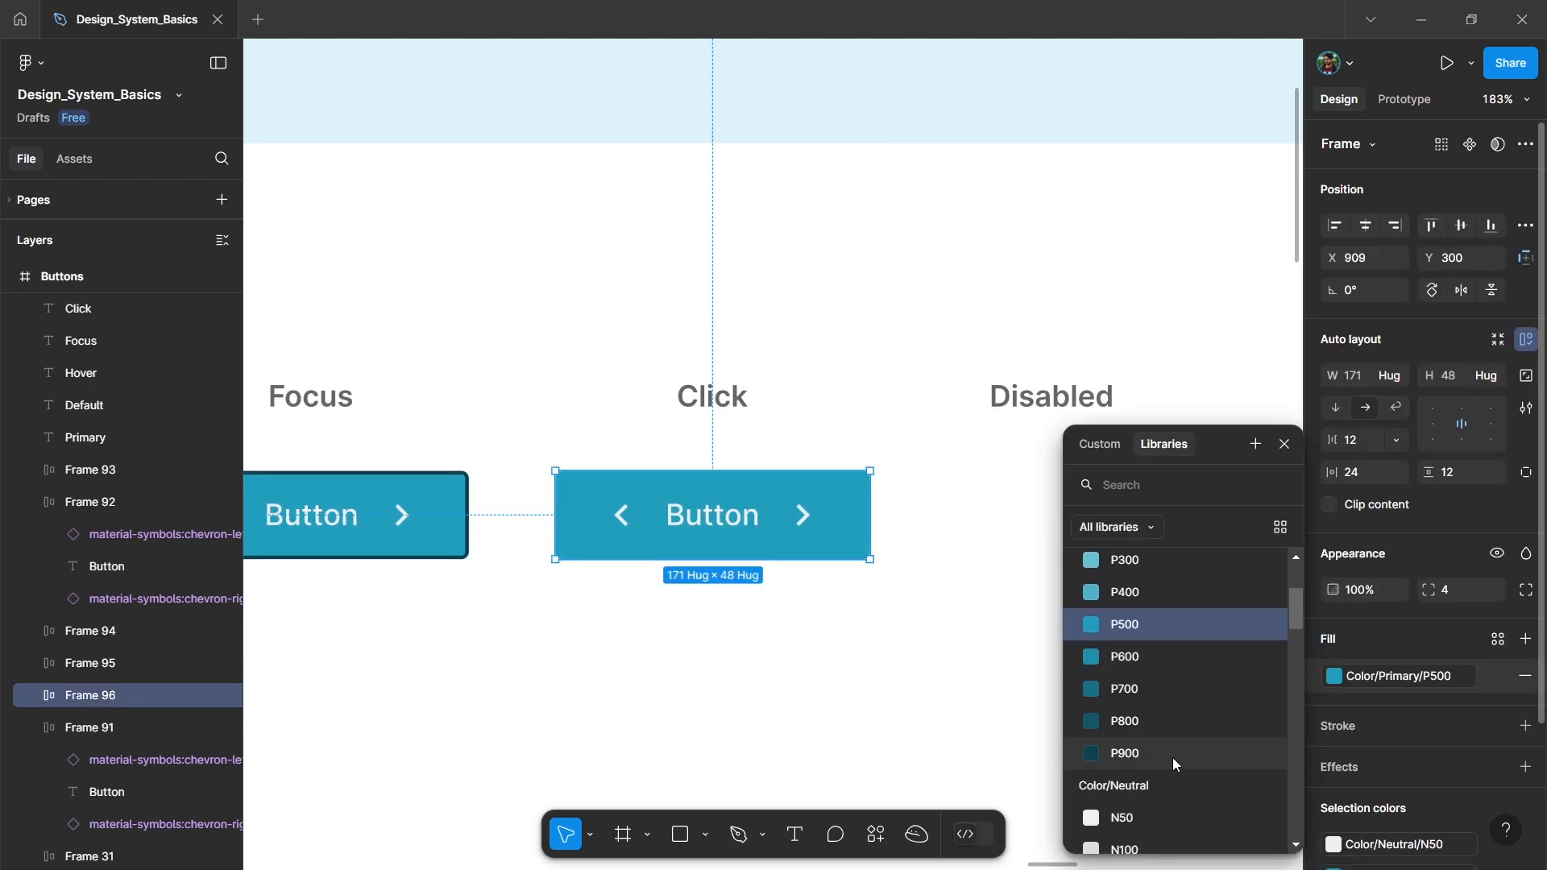
click(1134, 690)
click(865, 655)
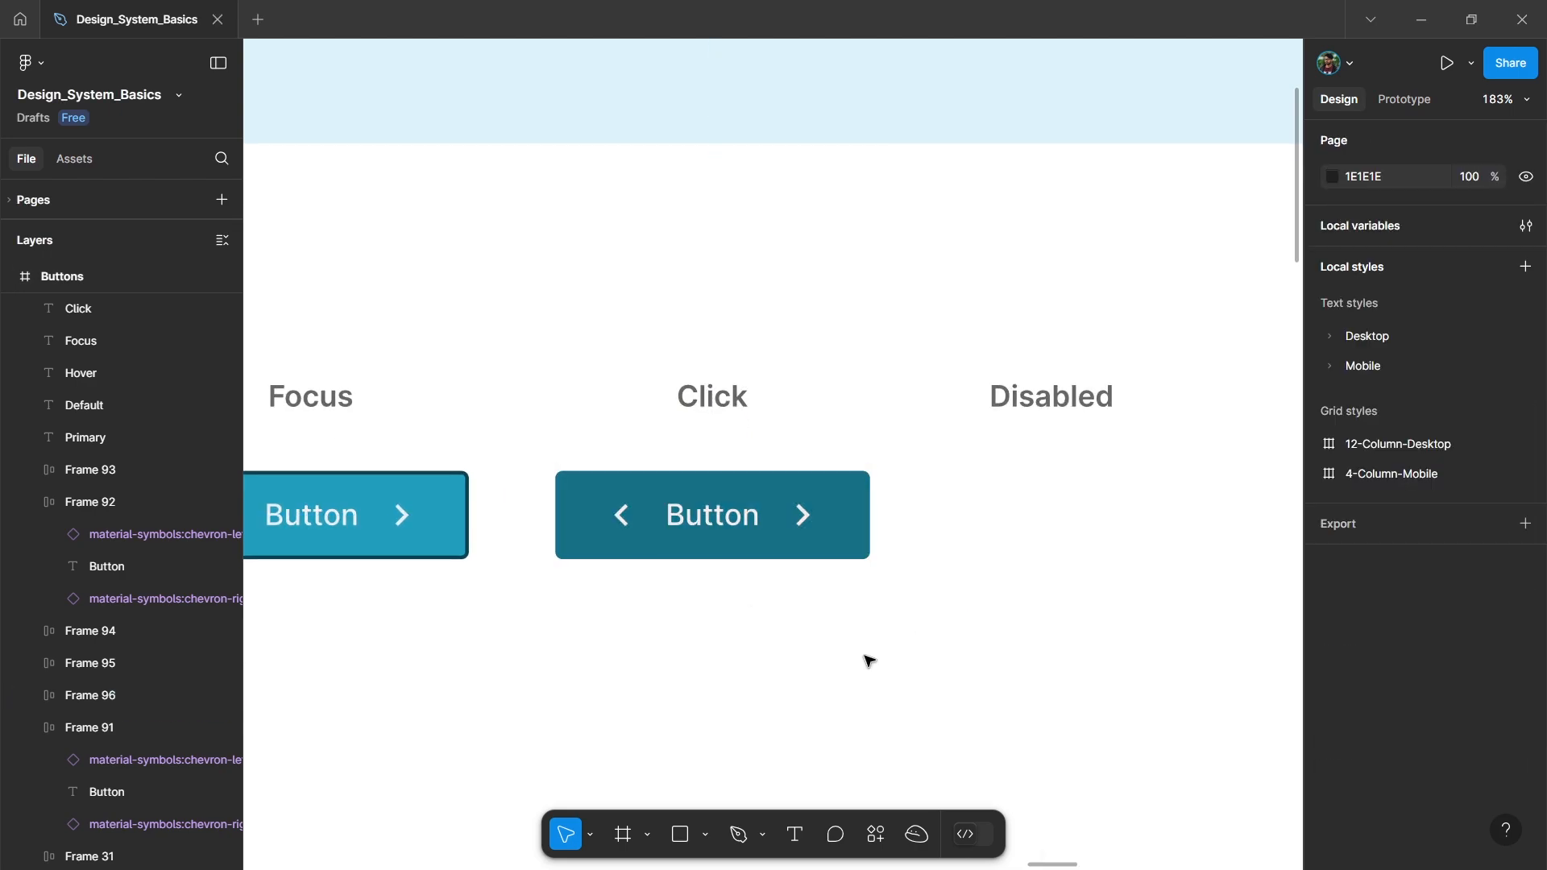
Duplicate the default primary button and place the copy under the Disabled label.
scroll(865, 654, down, 2)
scroll(865, 654, left, 1)
click(320, 591)
drag(327, 591, 1039, 590)
Set the Disabled button's fill to Color/Neutral/N200.
click(1400, 676)
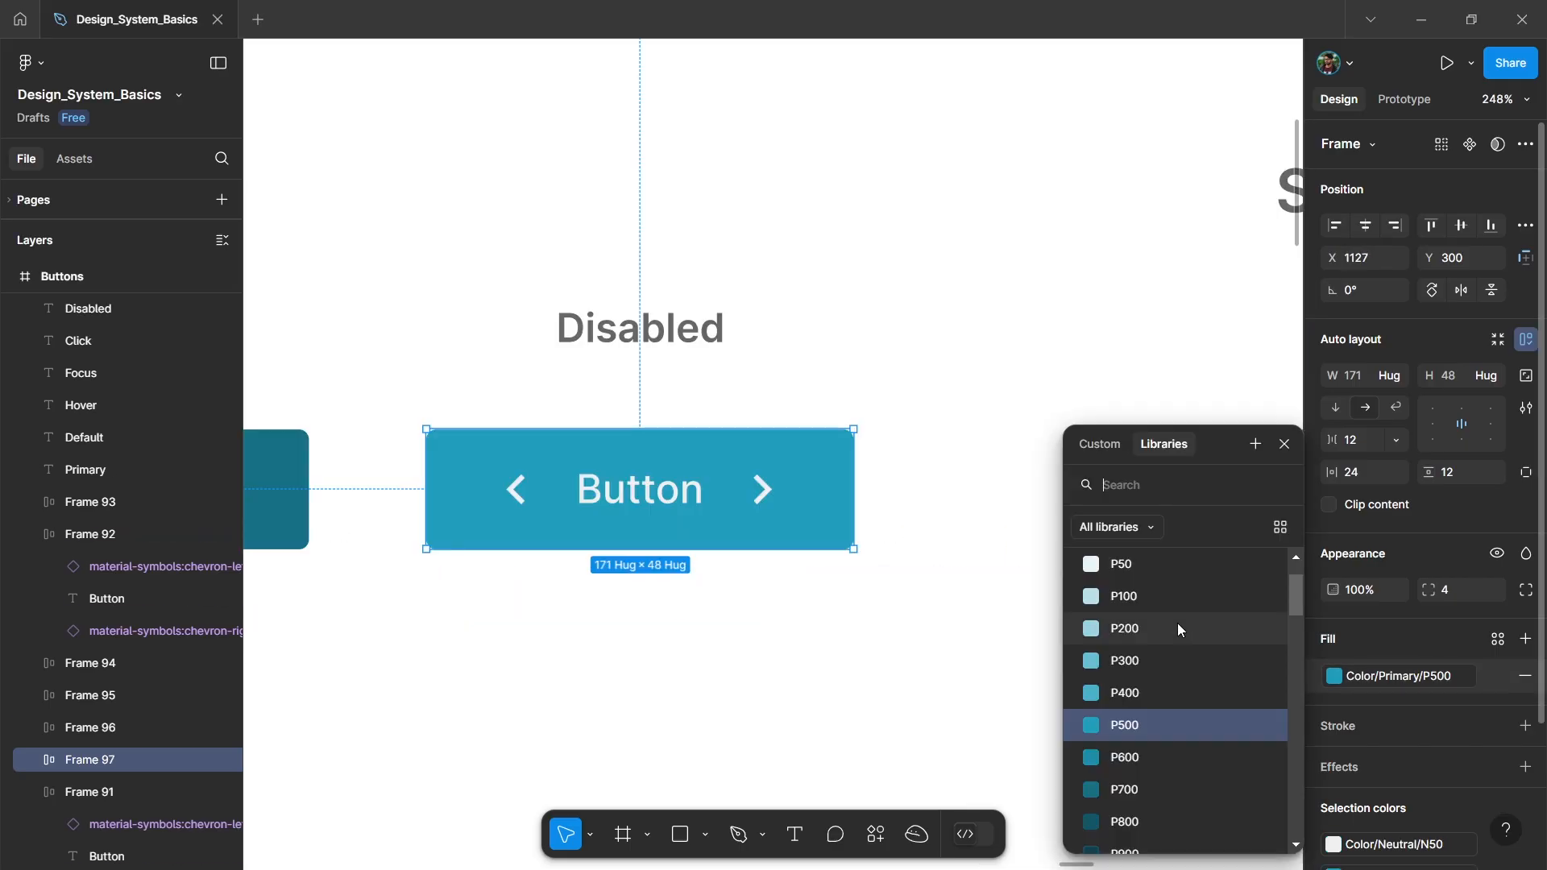
scroll(1172, 625, down, 4)
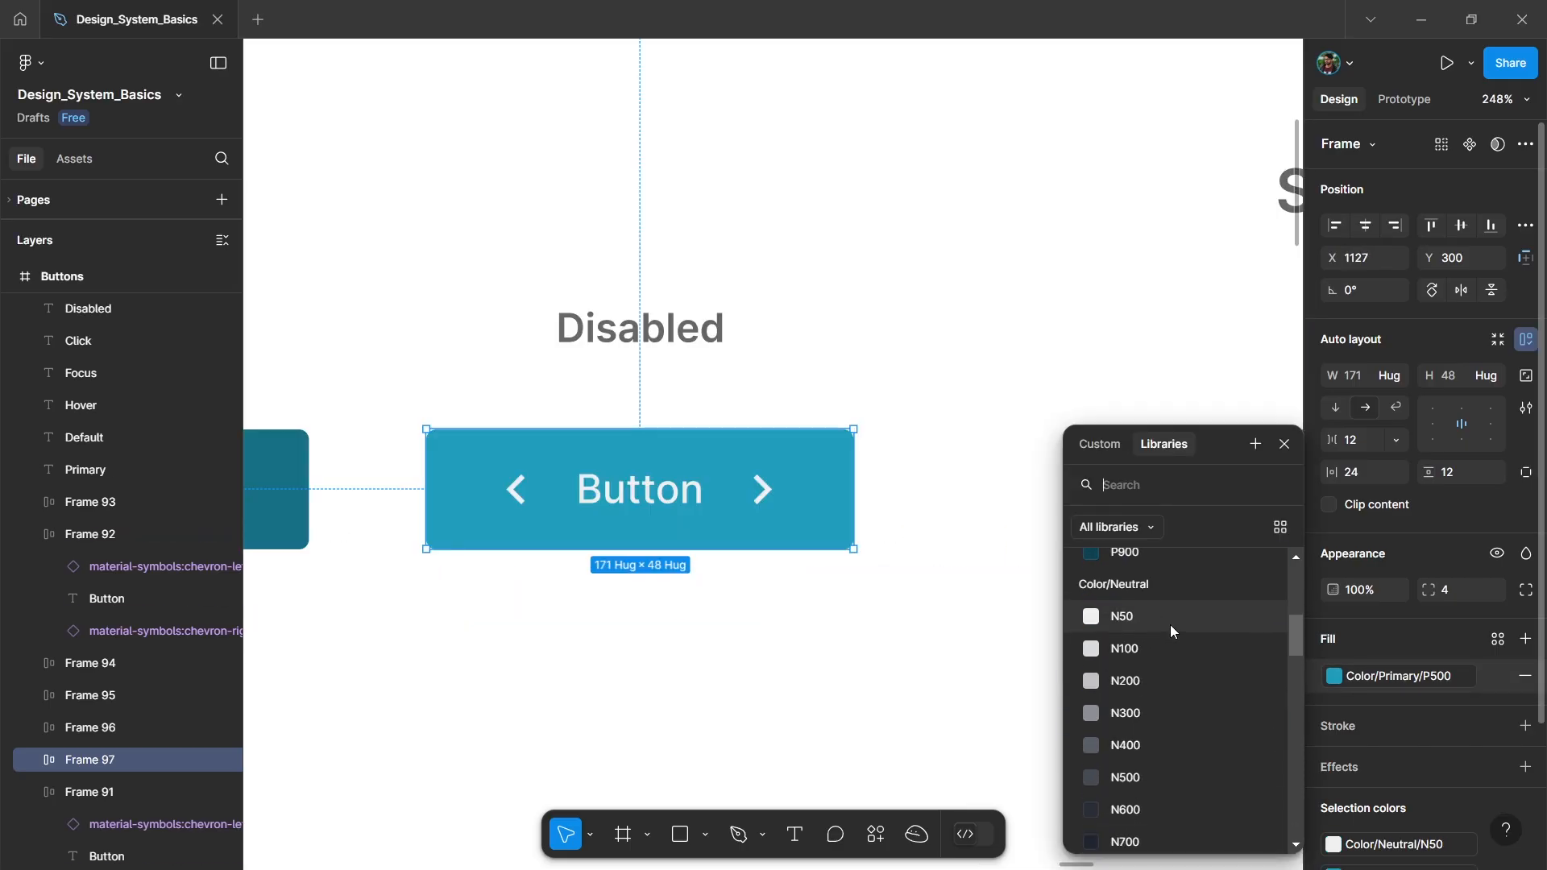
click(1144, 679)
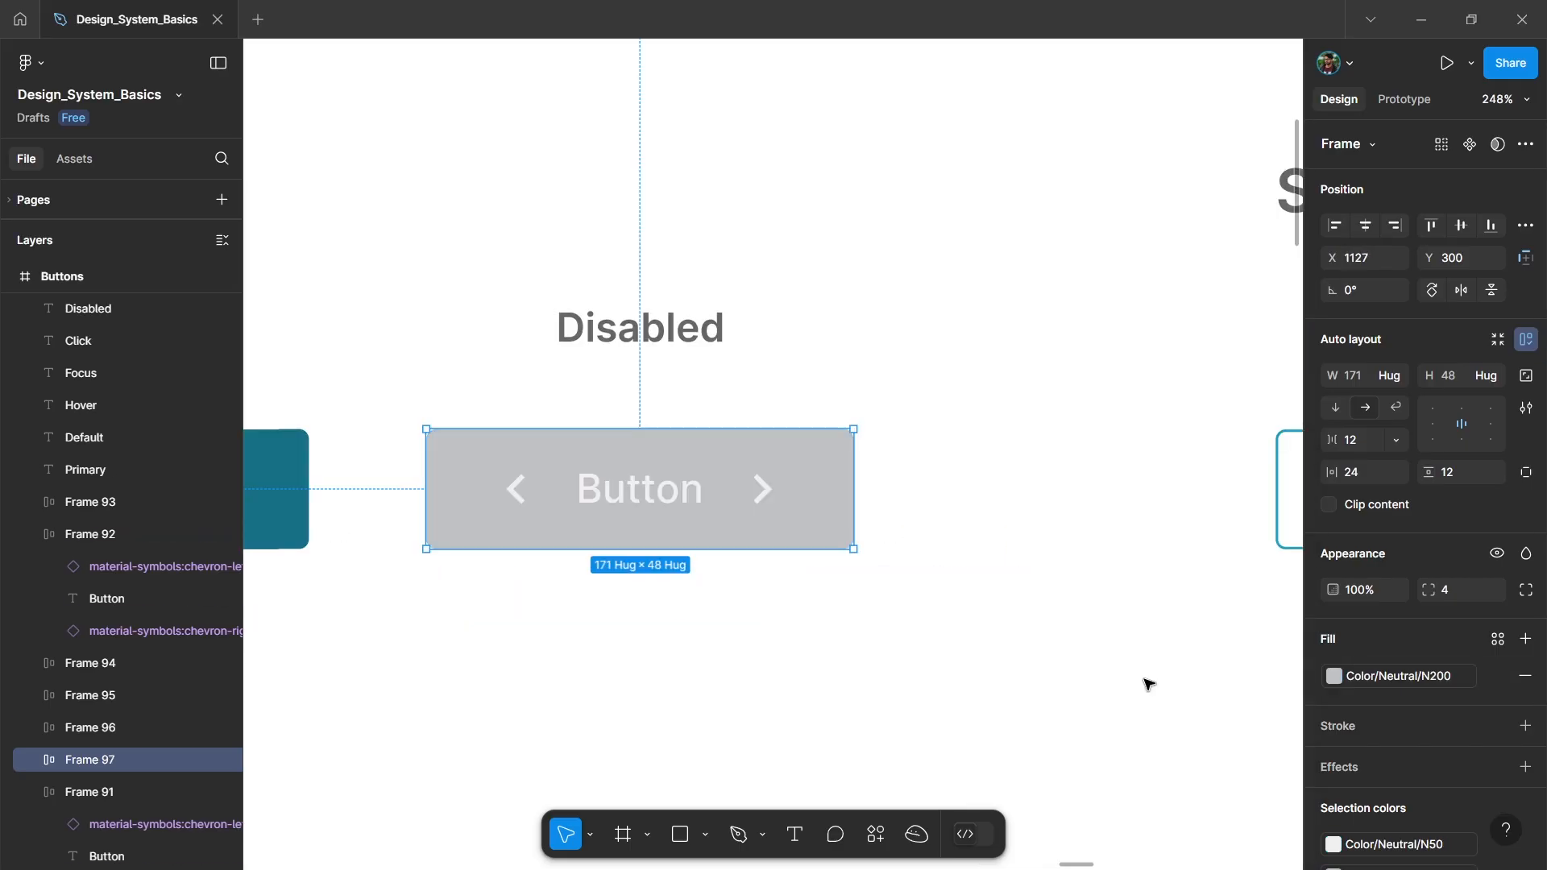
Recolor the primary Disabled button's label and both chevrons with a neutral gray library color.
double_click(639, 489)
shift+click(517, 489)
shift+click(759, 501)
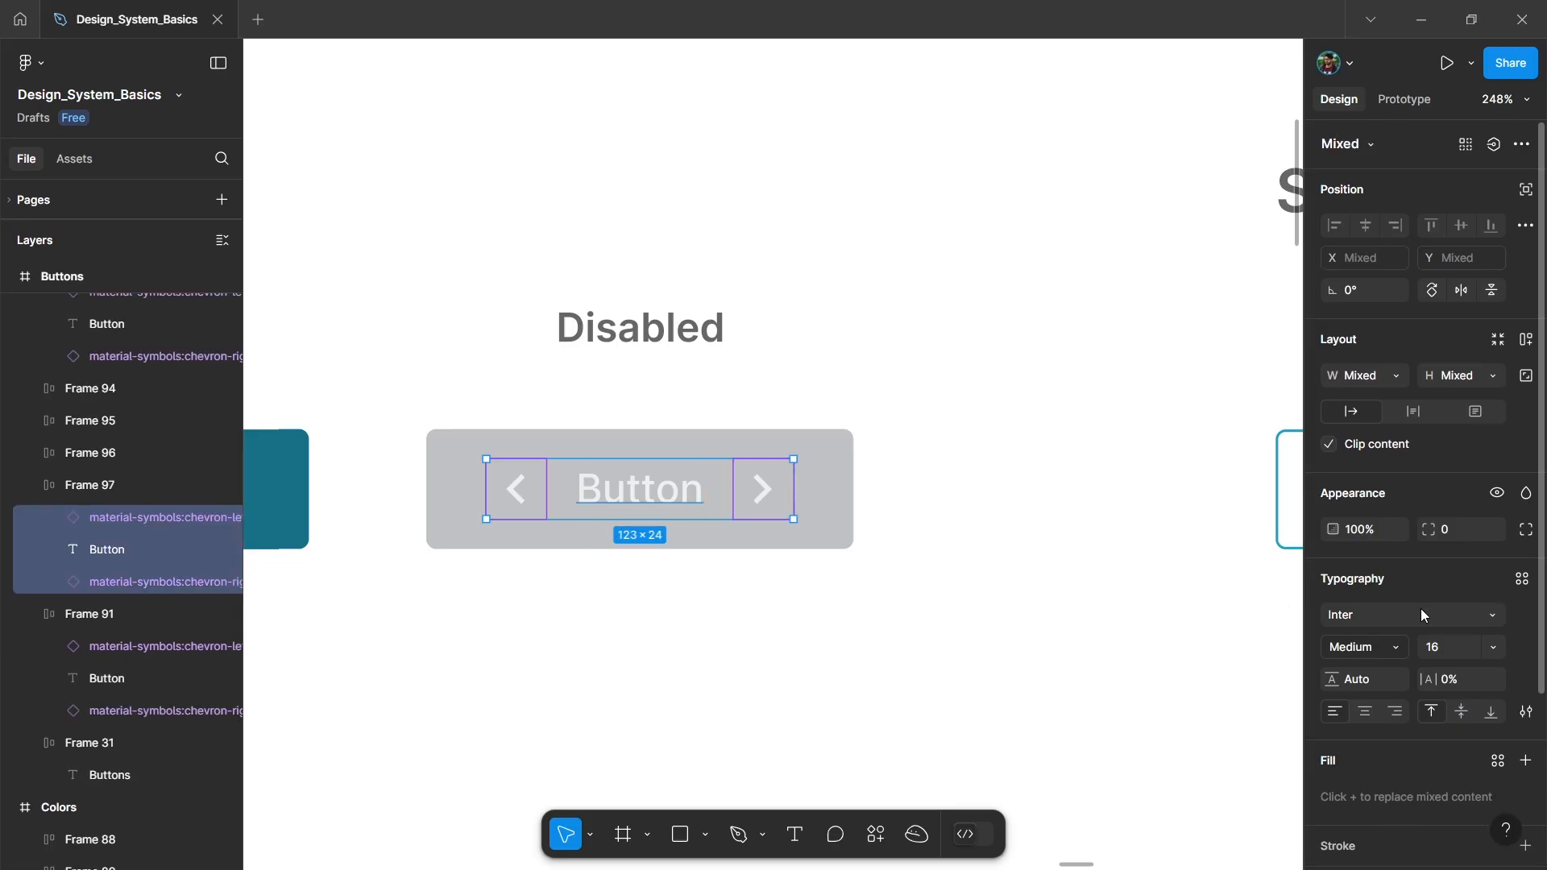
scroll(1438, 613, down, 4)
click(1370, 749)
scroll(1139, 712, down, 5)
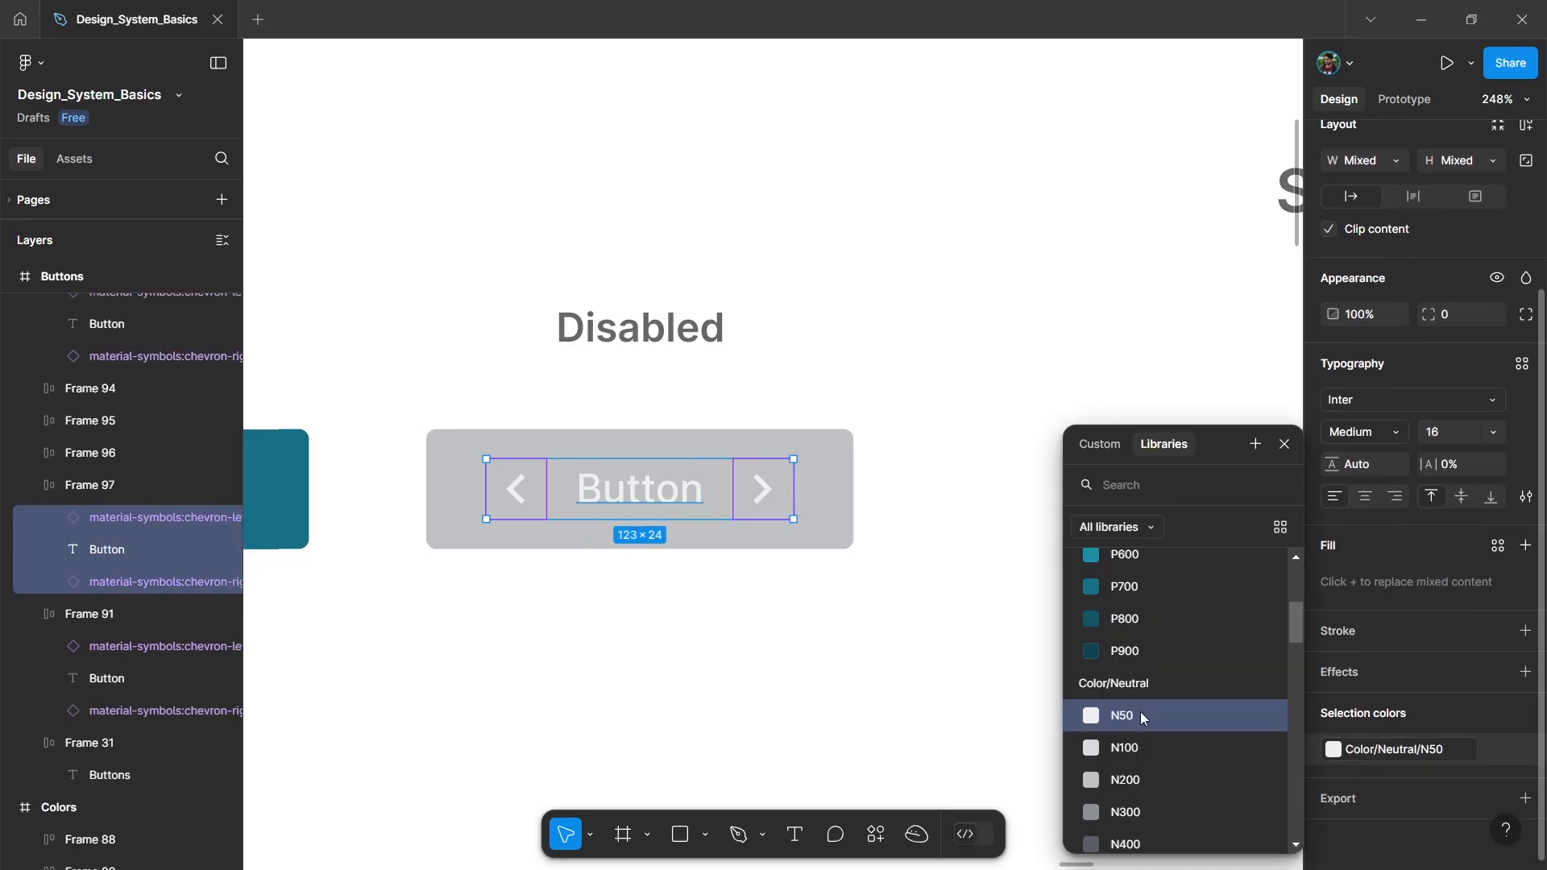
click(1148, 622)
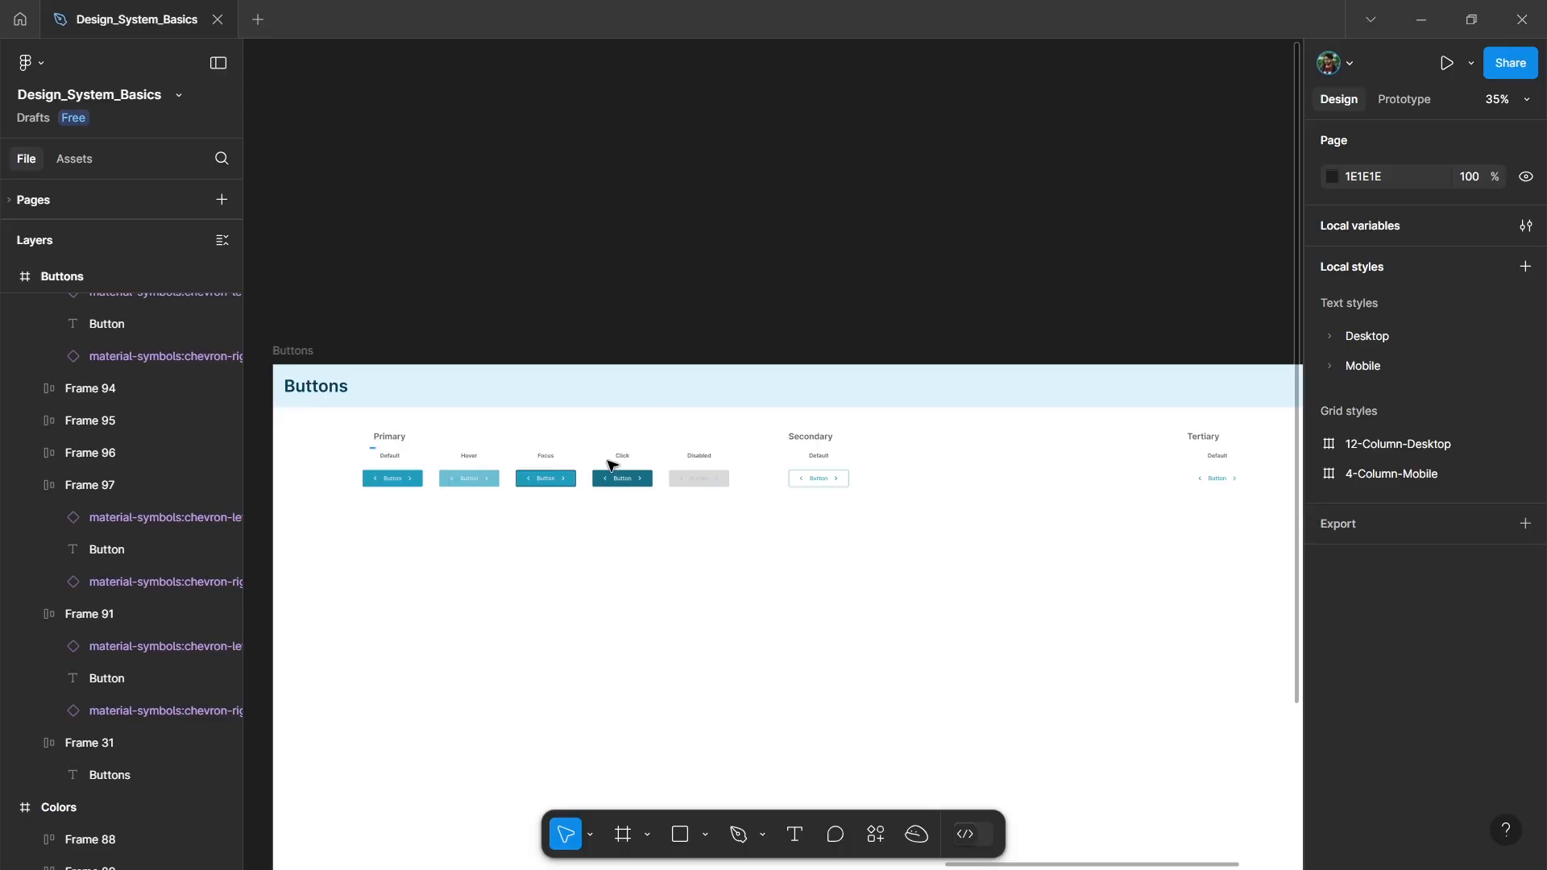
Copy the primary state labels above the Secondary section's button and duplicate the default secondary button under the Hover label.
drag(371, 447, 733, 461)
drag(639, 454, 1090, 460)
scroll(1070, 474, up, 3)
drag(824, 468, 814, 462)
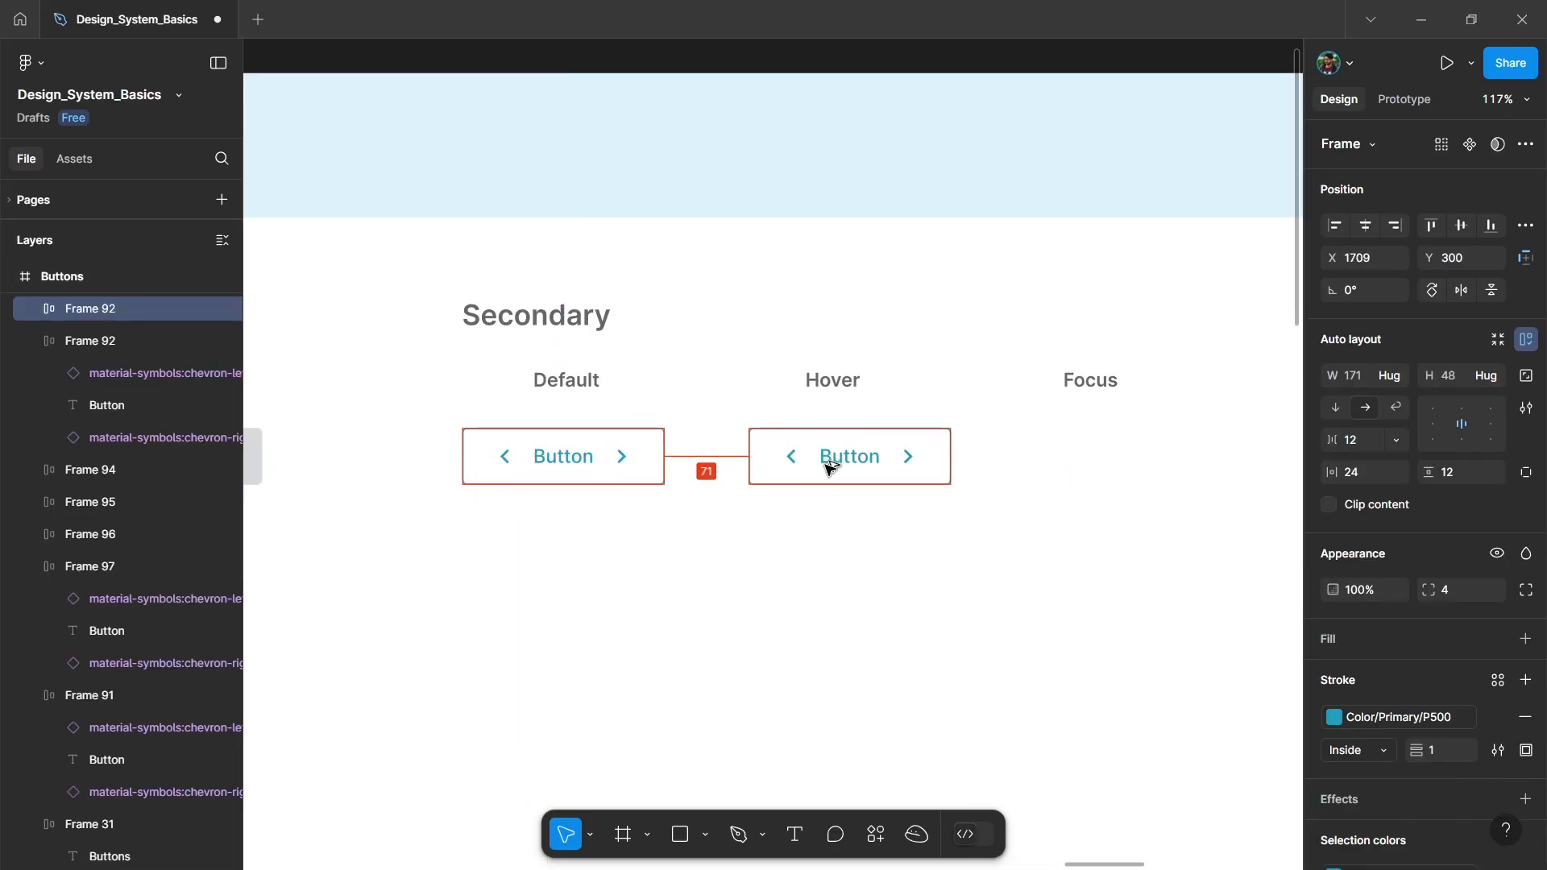
Open the library fill styles for the secondary Hover button.
scroll(815, 462, right, 1)
scroll(1442, 667, down, 3)
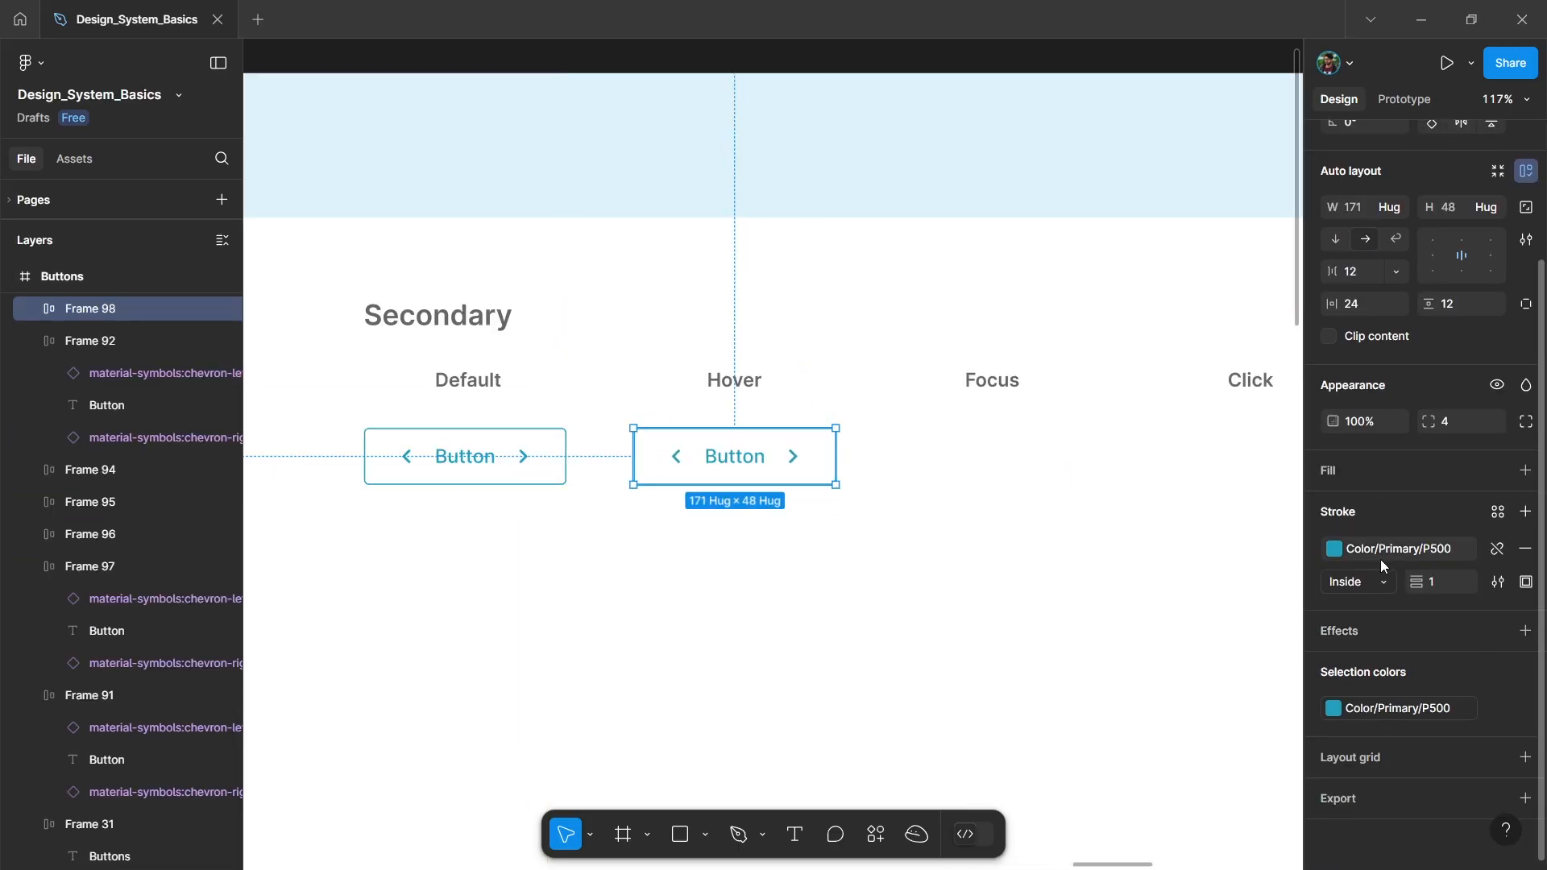
click(1497, 471)
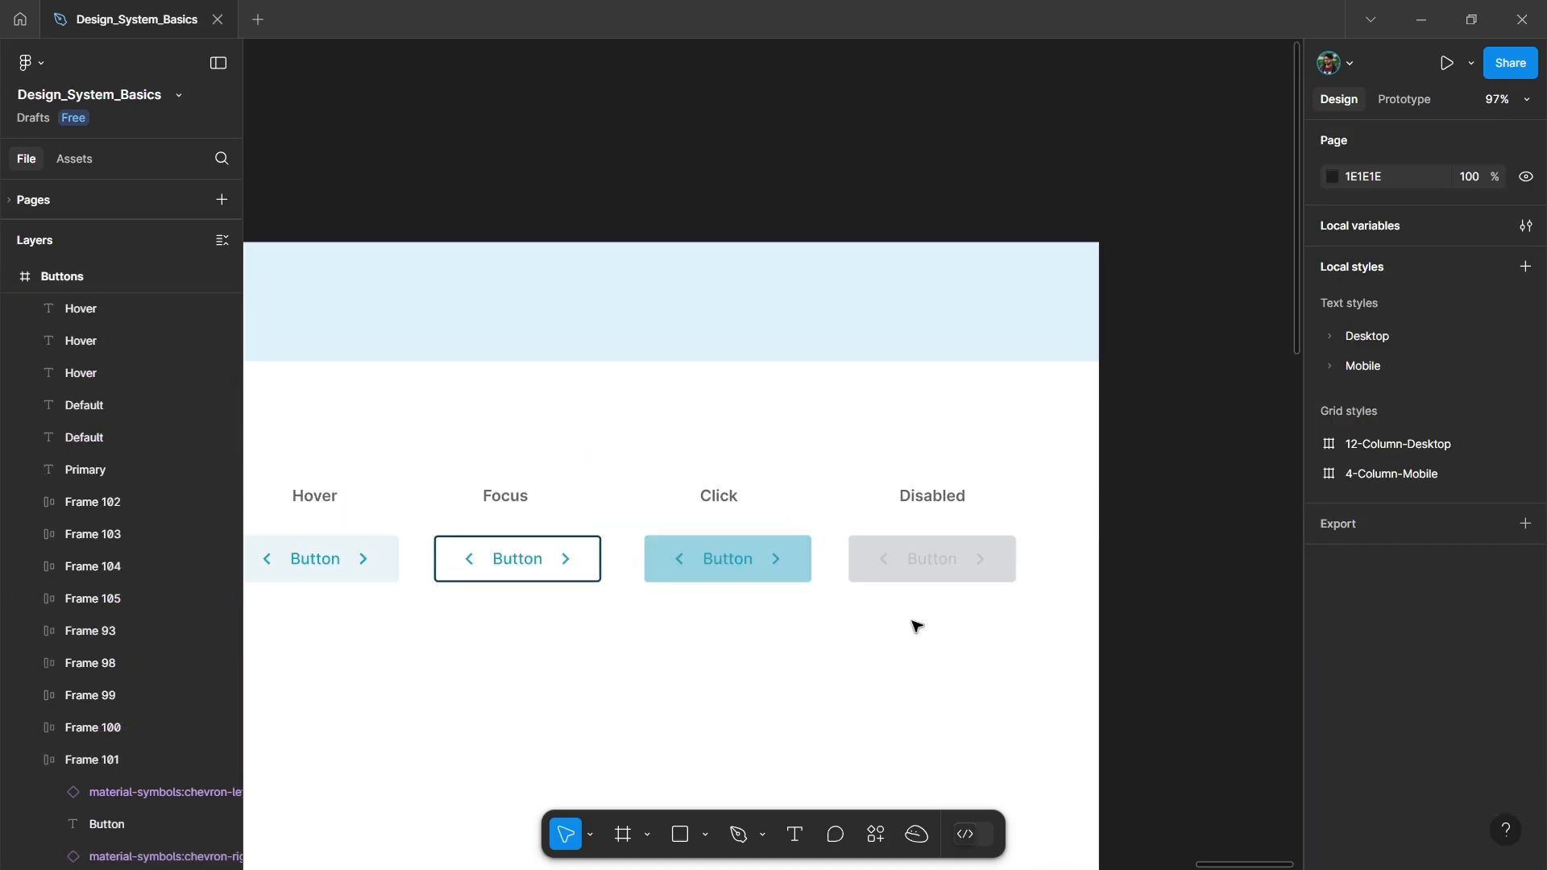
Duplicate the Primary heading beside the primary button row and change the copy's text to Regular.
scroll(917, 626, down, 5)
scroll(901, 667, left, 3)
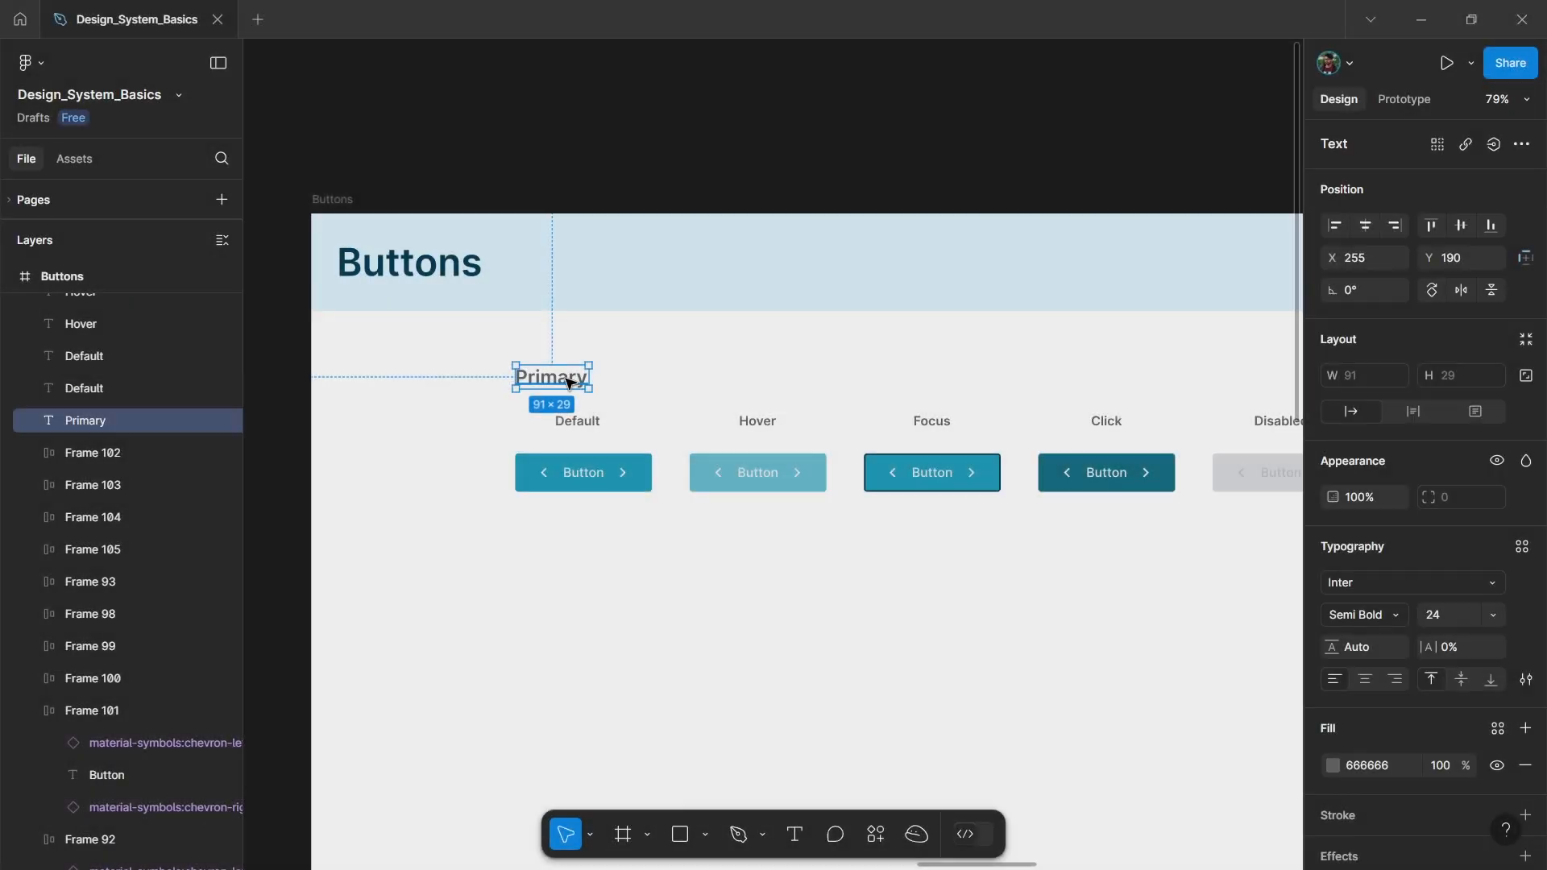
drag(564, 379, 408, 480)
text(Re)
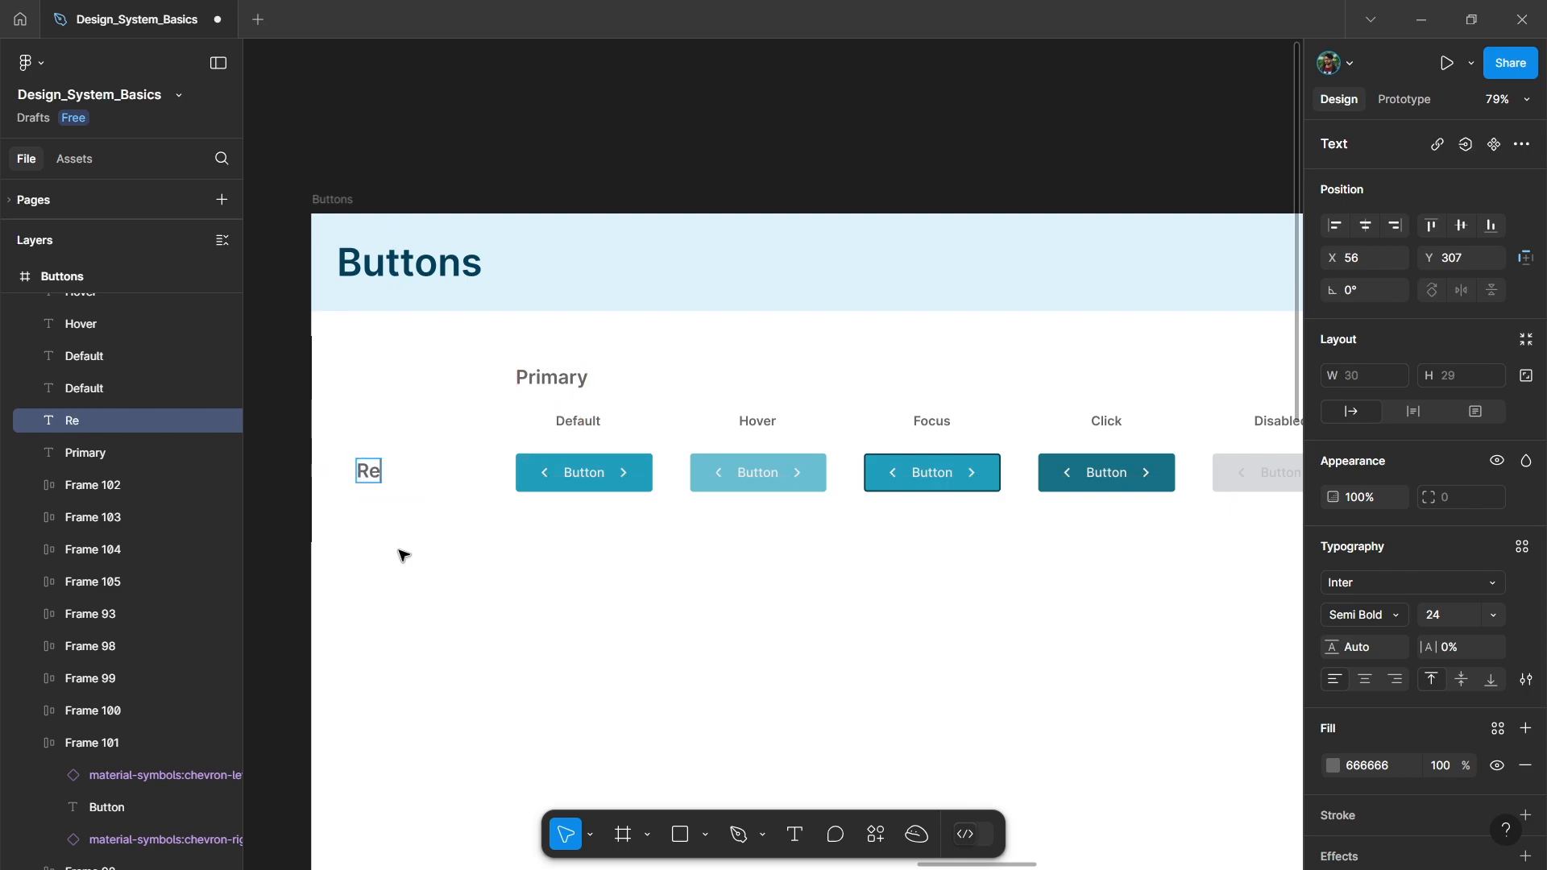
text(gular)
key(Escape)
Duplicate the Regular label with its full button row above the original and rename the copied label Small.
scroll(422, 529, down, 5)
drag(931, 553, 438, 666)
scroll(427, 520, up, 2)
scroll(433, 514, up, 5)
scroll(438, 498, down, 1)
drag(438, 666, 442, 537)
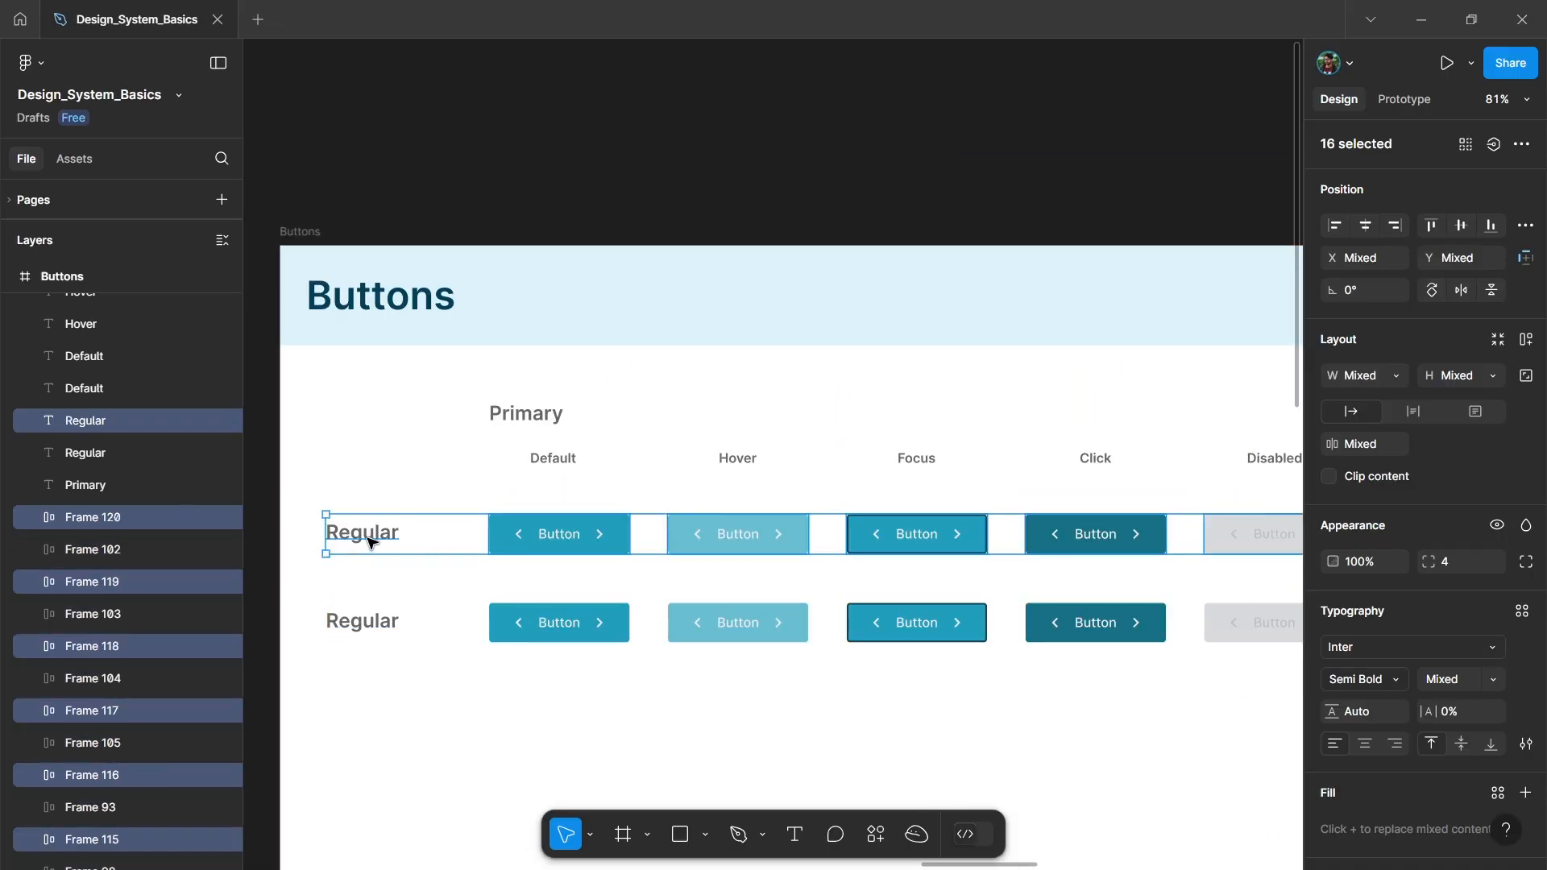
double_click(370, 541)
text(Small)
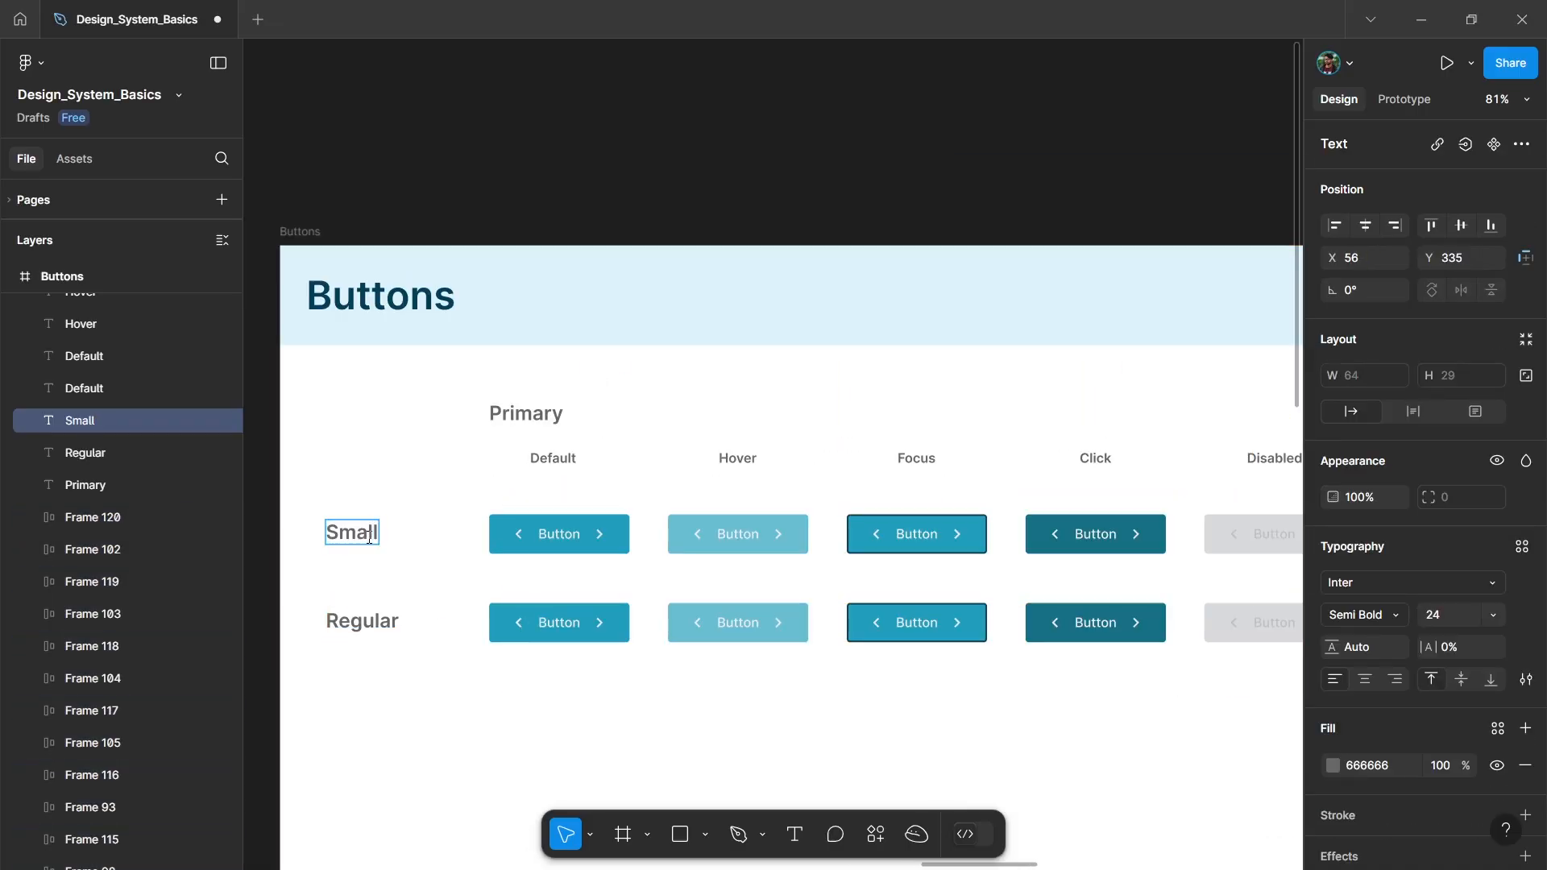
Duplicate the Regular label and its button row below the original and rename the copied label Large.
drag(473, 589, 473, 666)
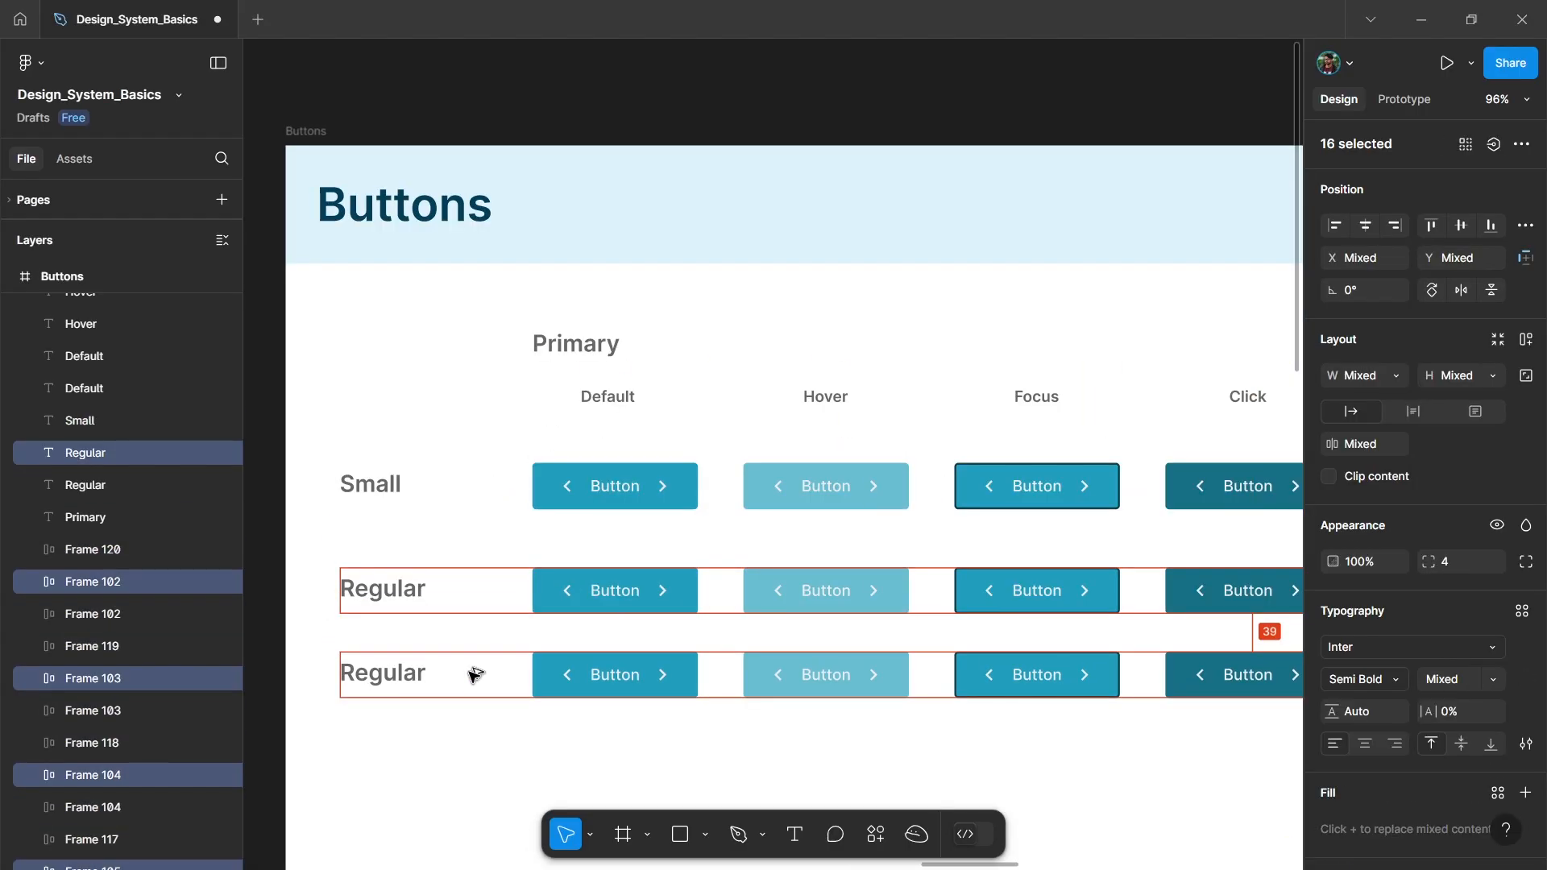
scroll(471, 628, down, 1)
double_click(382, 576)
text(Lar)
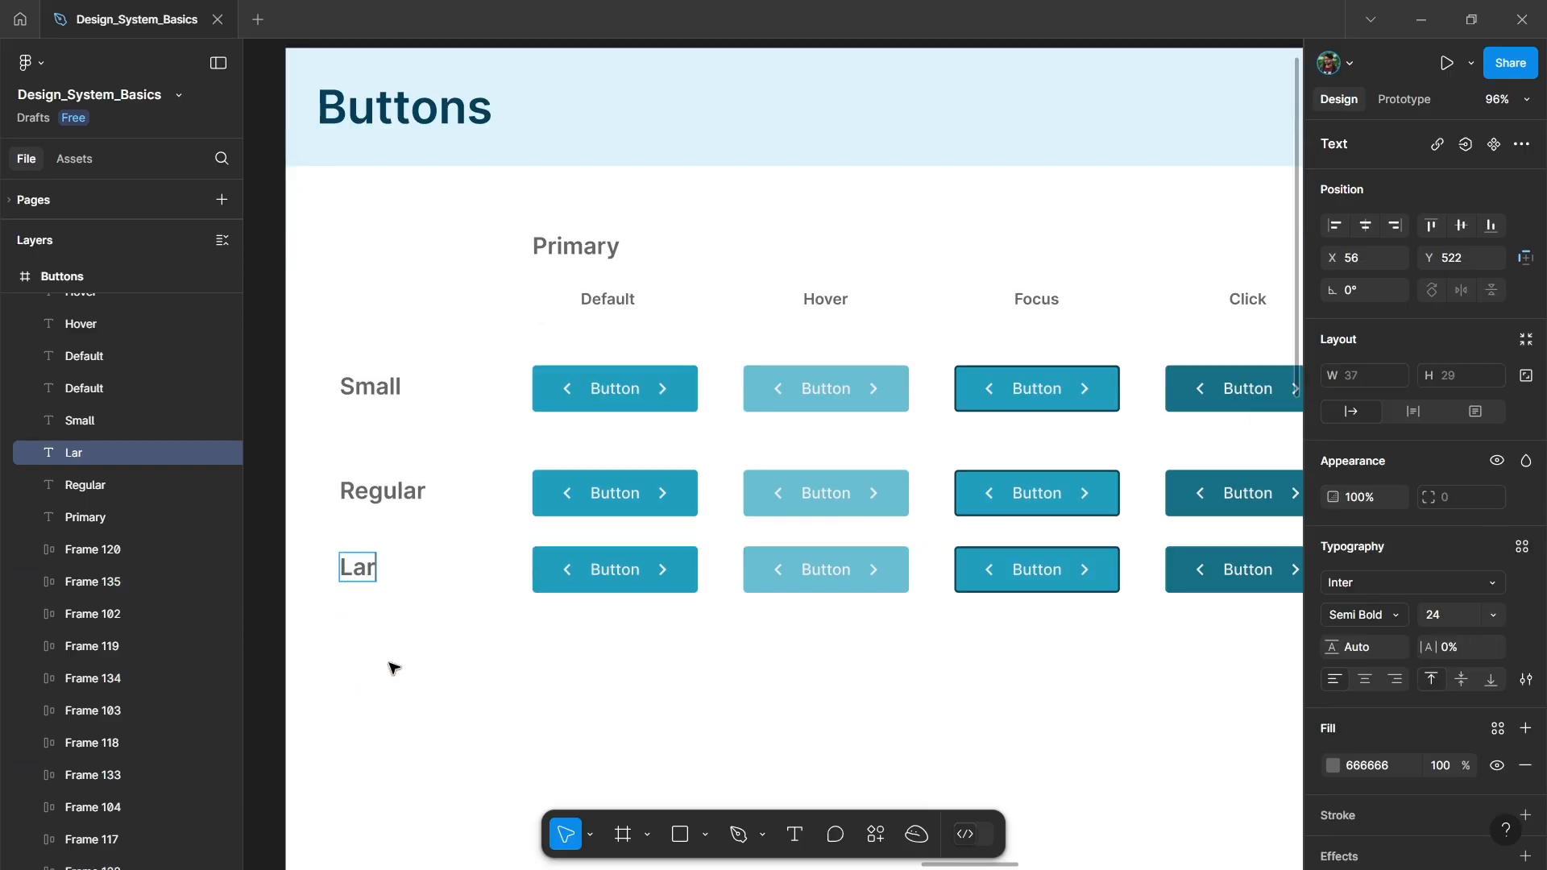
text(ge)
key(Escape)
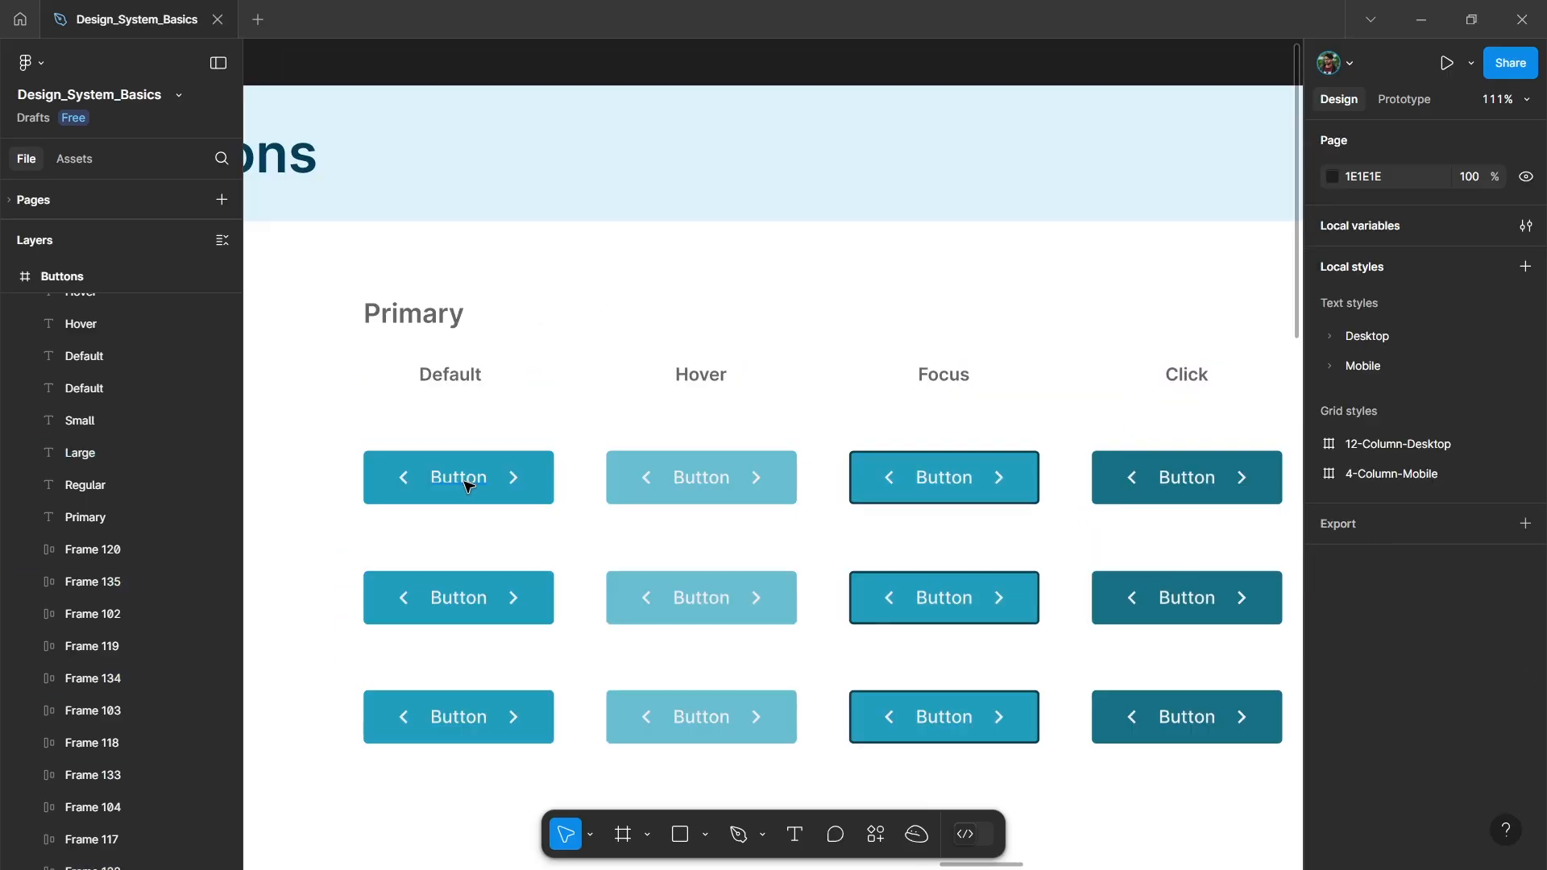
Set the font size of the Small default primary button's label to 14.
double_click(468, 483)
scroll(473, 492, up, 2)
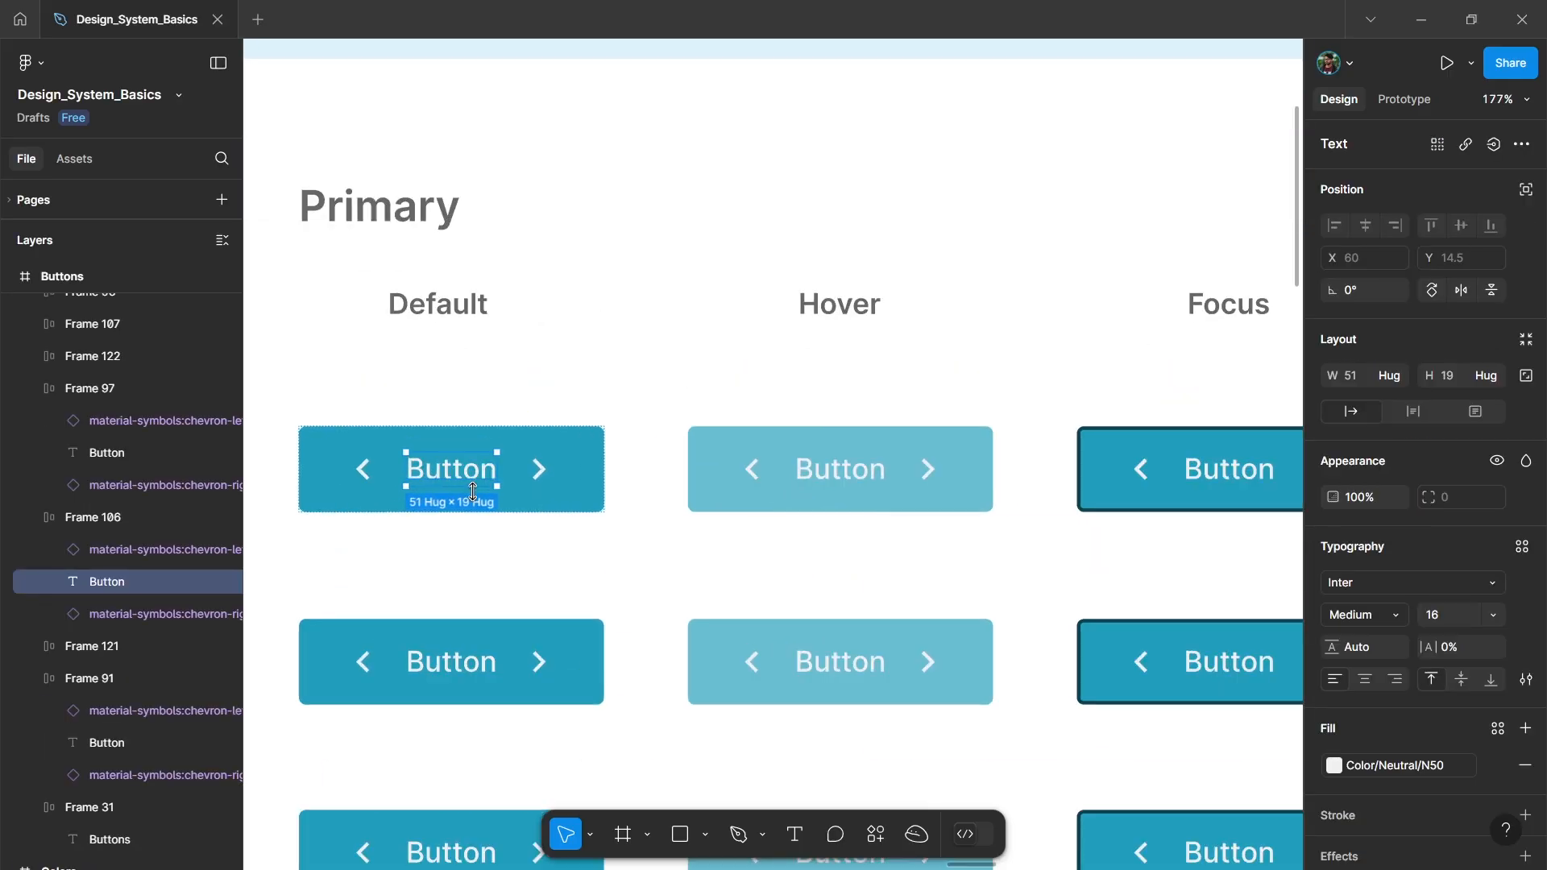
scroll(473, 491, down, 1)
scroll(473, 492, up, 2)
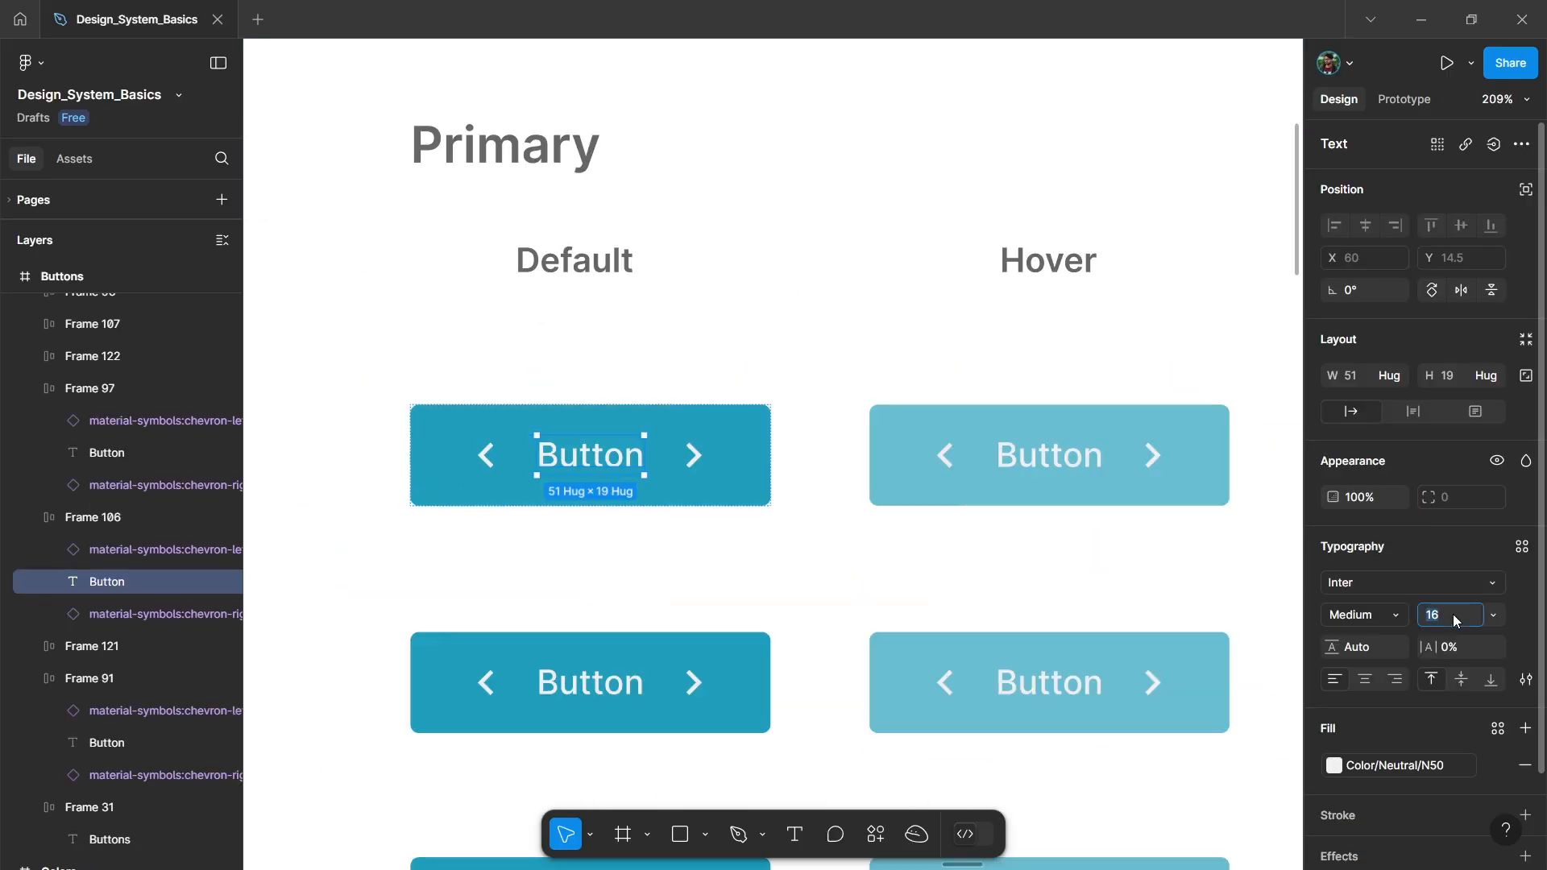
click(1453, 614)
text(14)
key(Return)
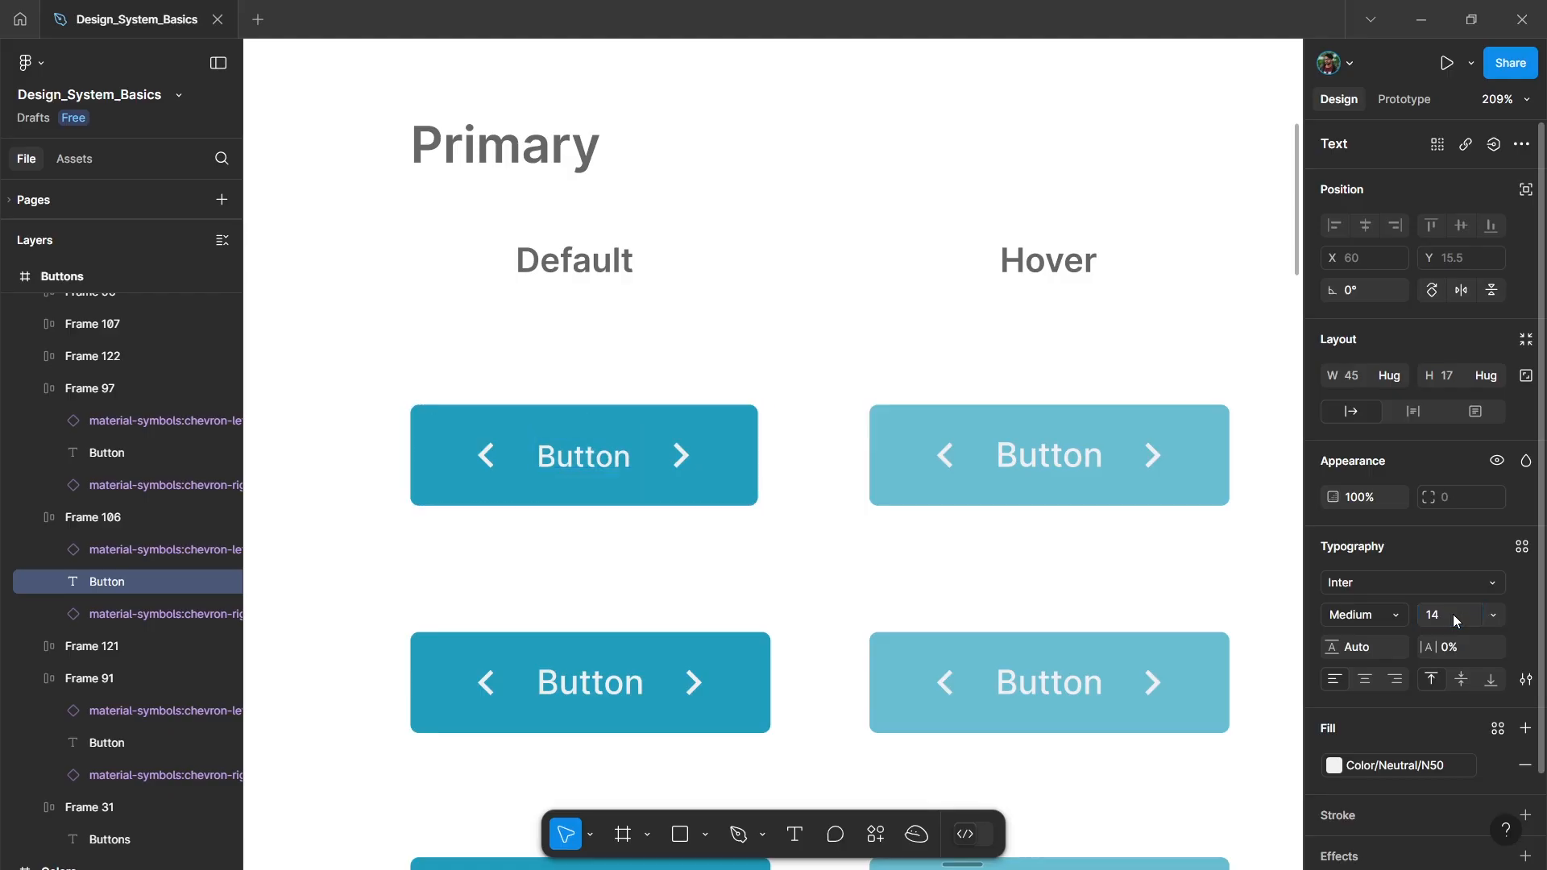
Resize both chevron icons in the Small default primary button to a width of 16.
click(680, 454)
shift+click(484, 457)
click(1361, 379)
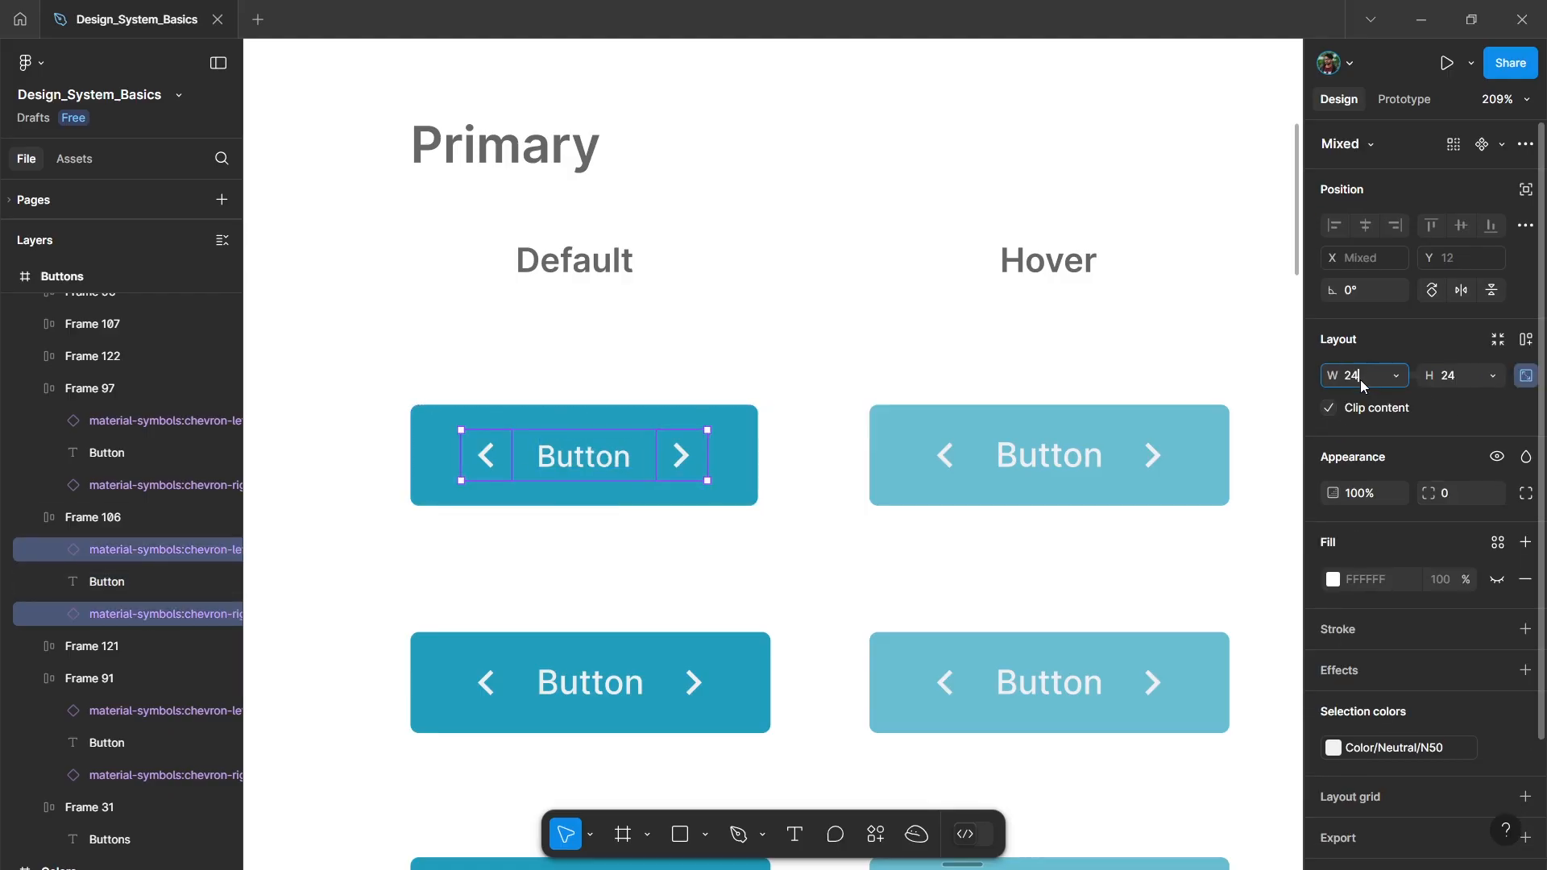
text(16)
key(Return)
Give the Small default primary button vertical padding 8, horizontal padding 16 and item spacing 8.
click(706, 460)
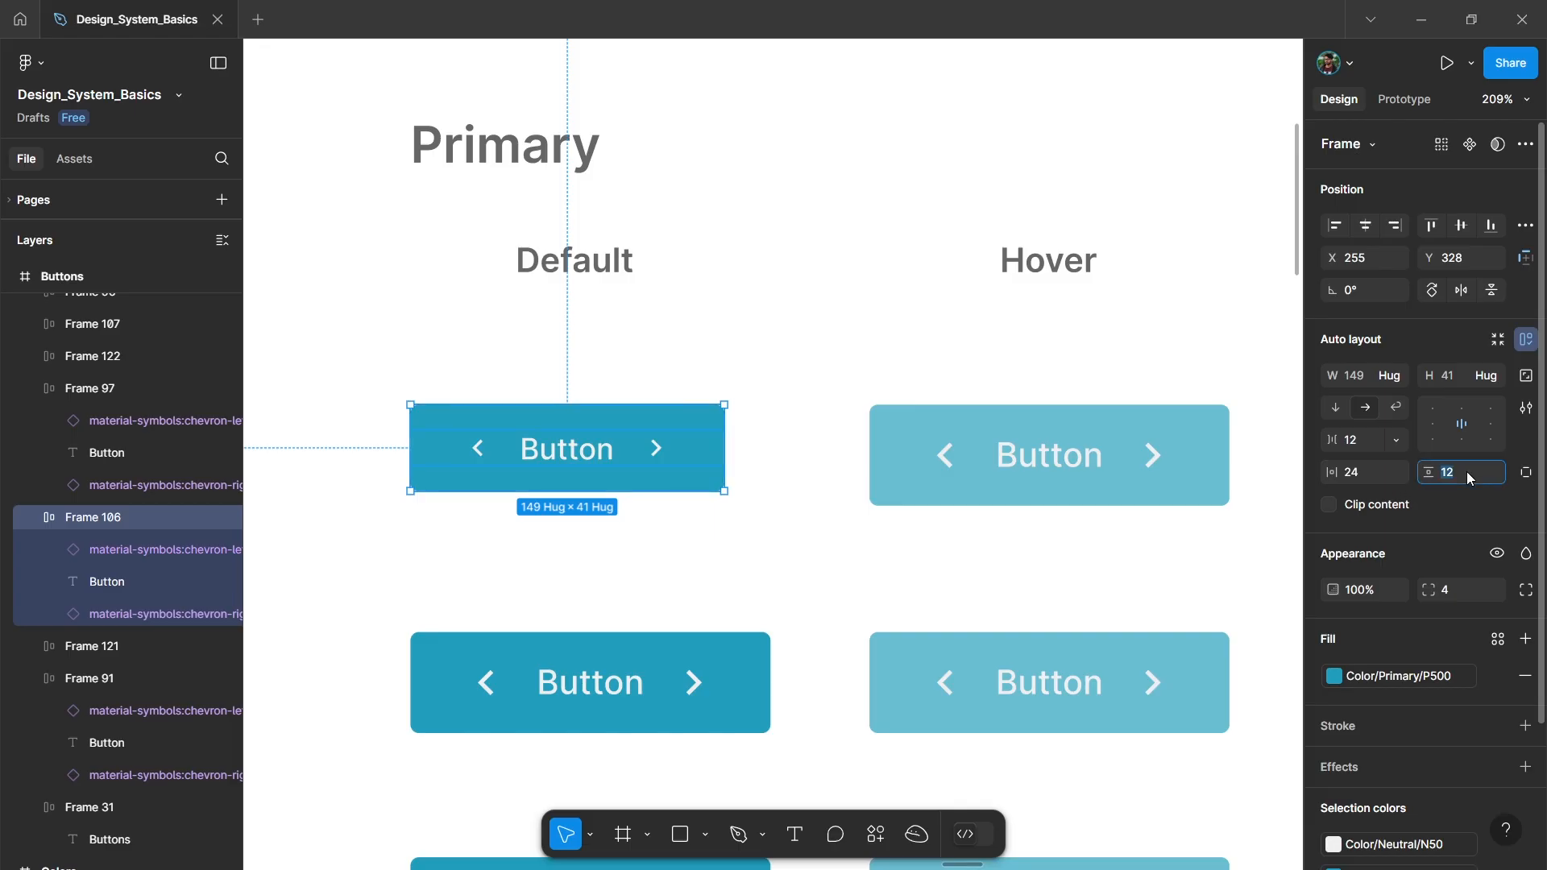
key(Return)
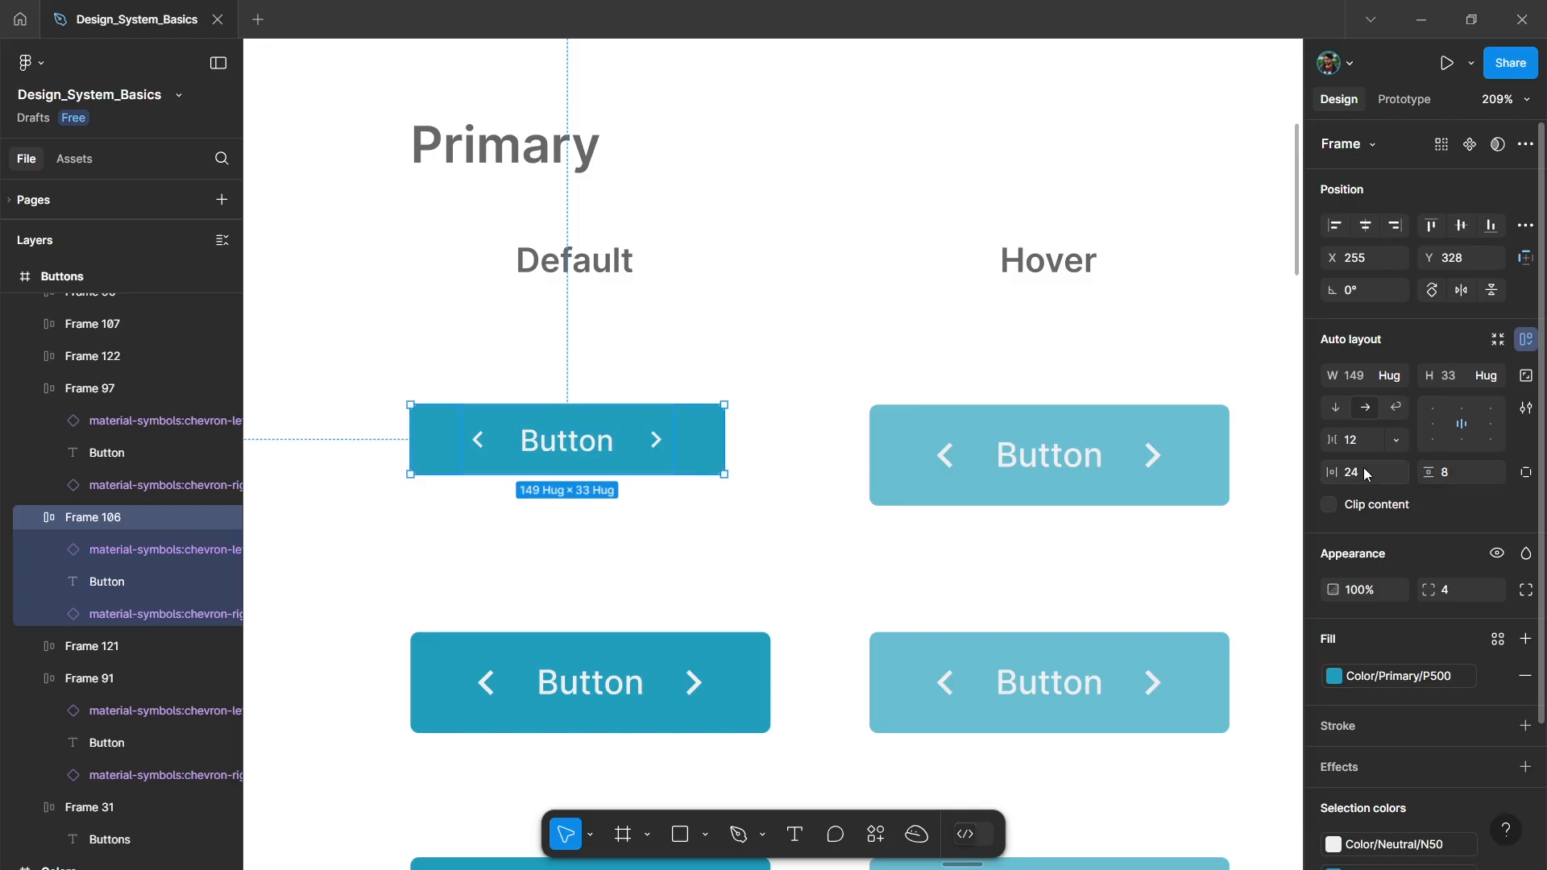
text(16)
key(Return)
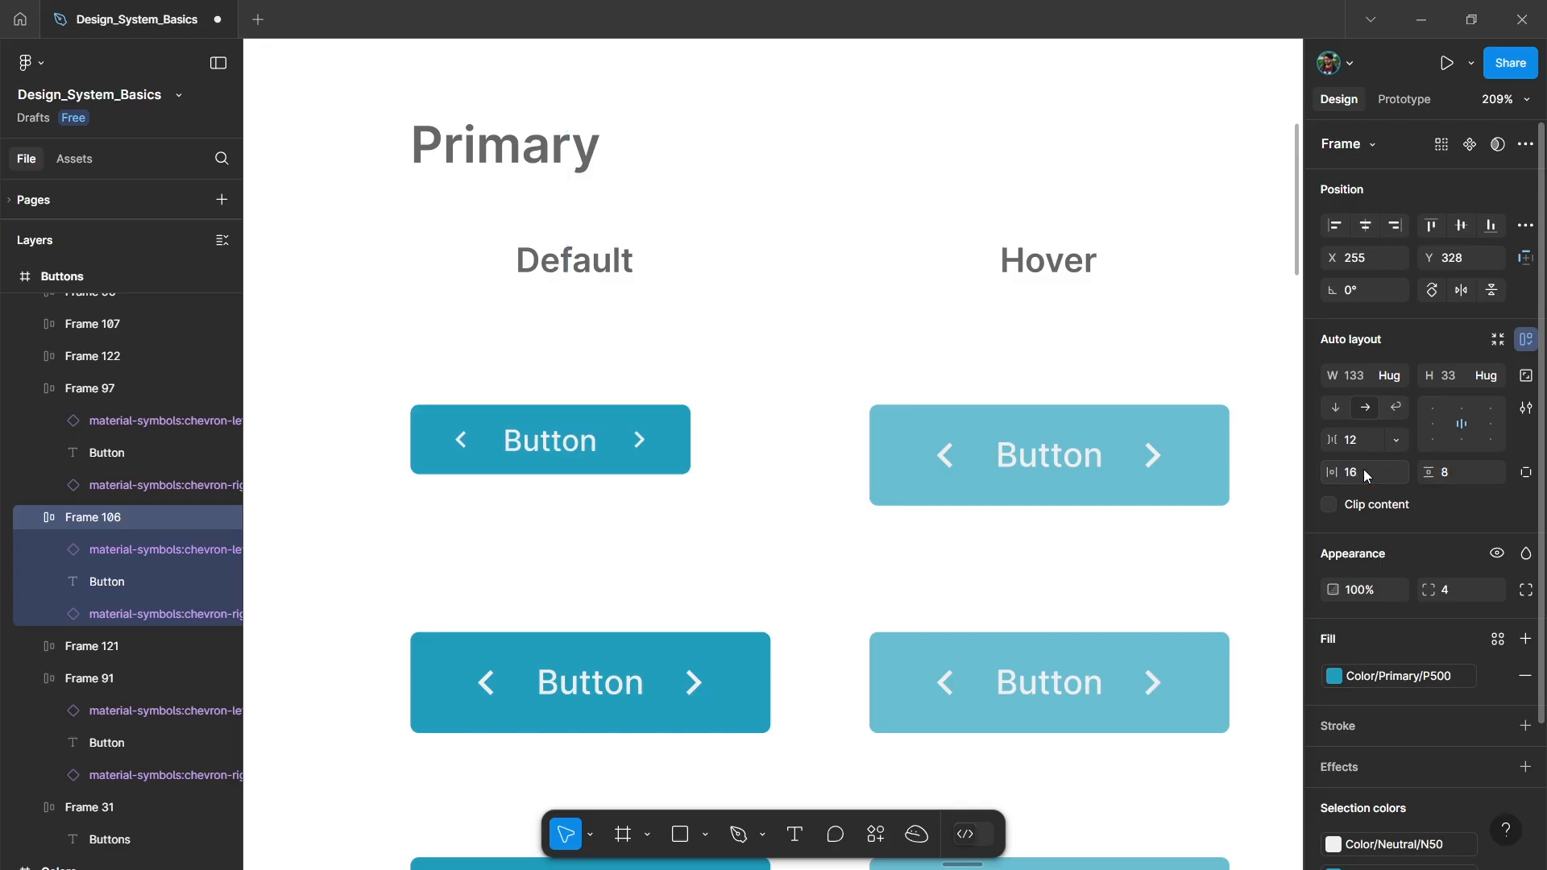
click(1358, 440)
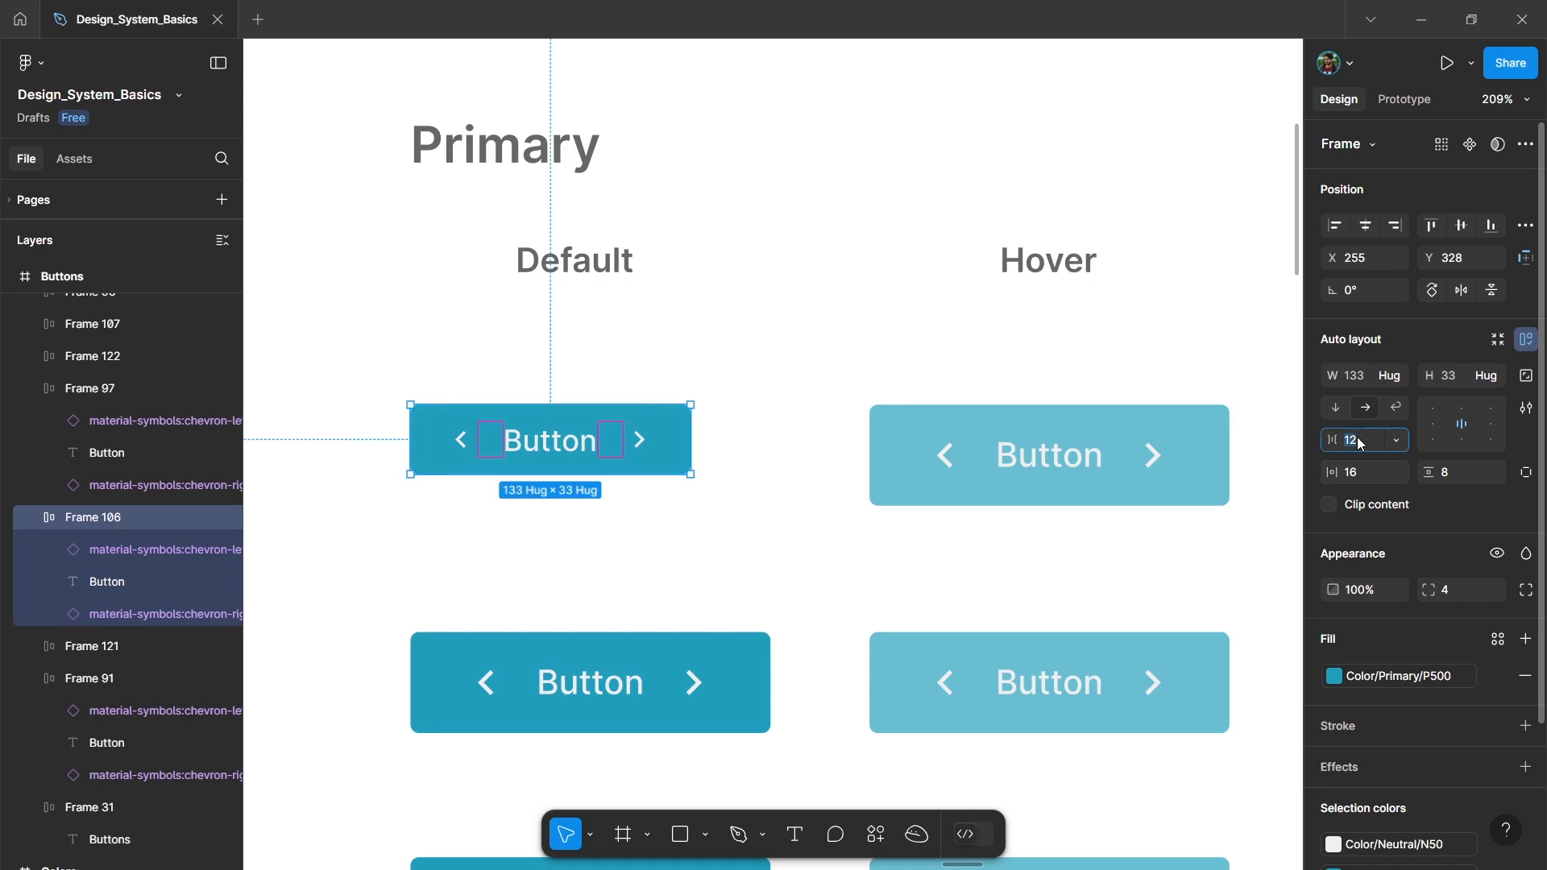
text(8)
key(Return)
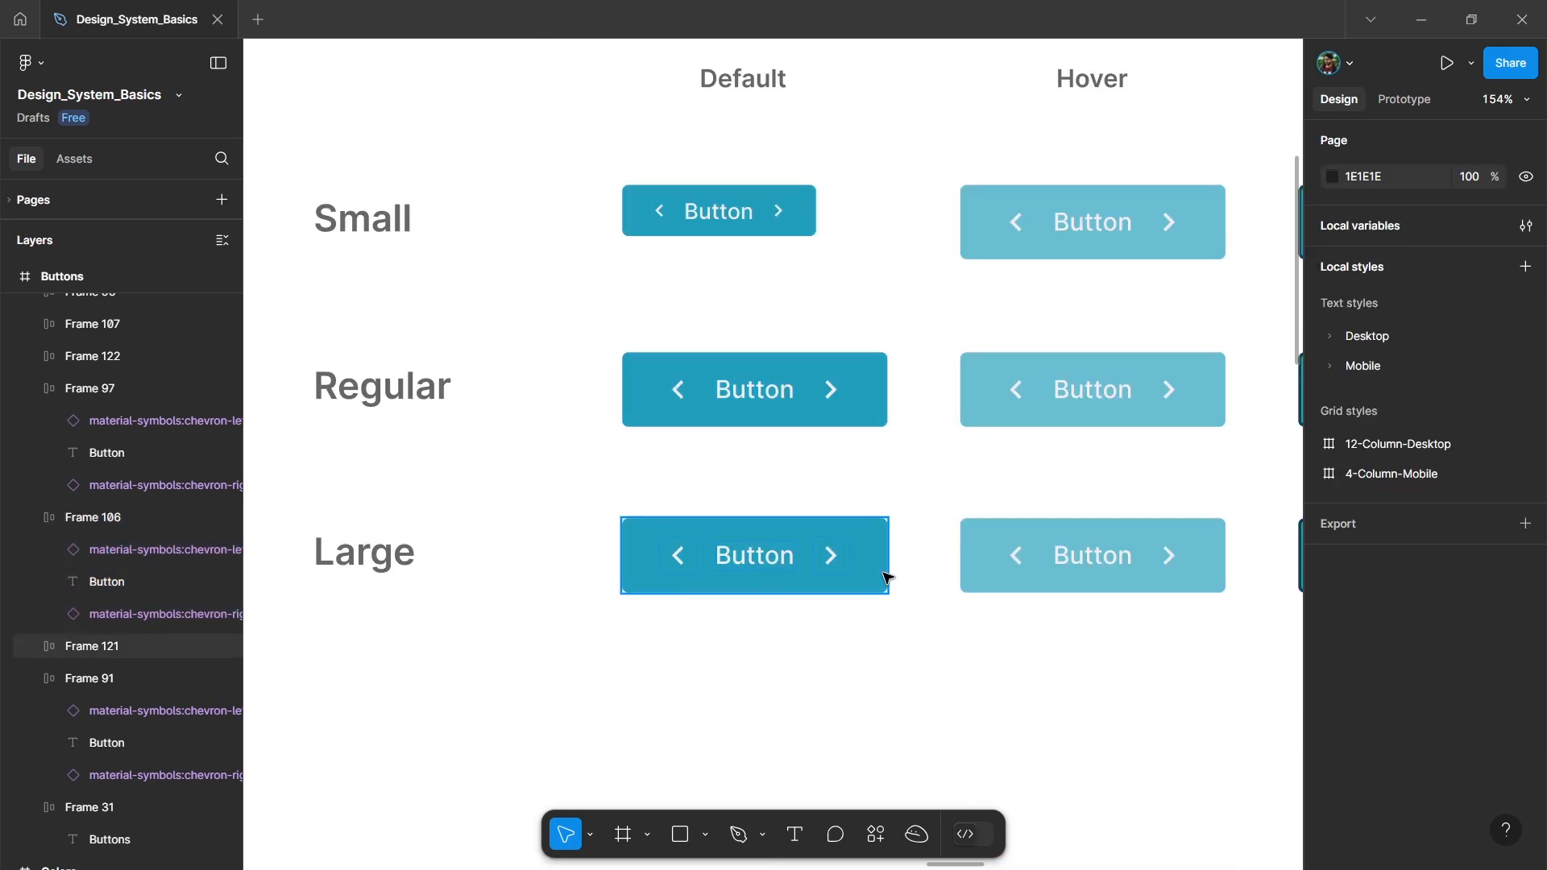
Set the font size of the Large default primary button's label to 18.
double_click(767, 568)
scroll(836, 603, up, 2)
click(1456, 622)
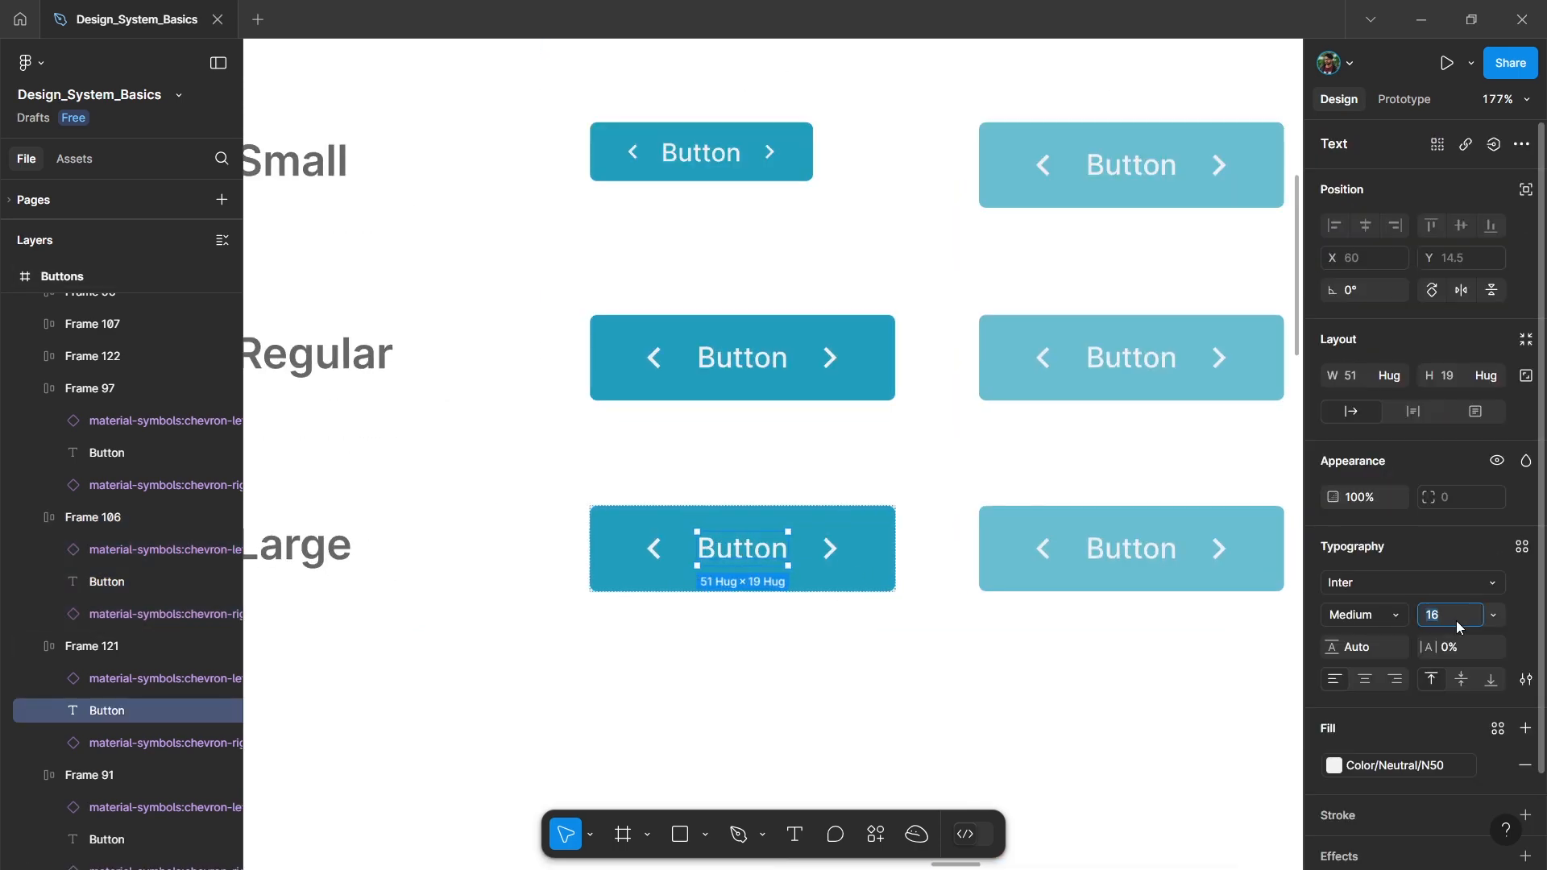
text(18)
key(Return)
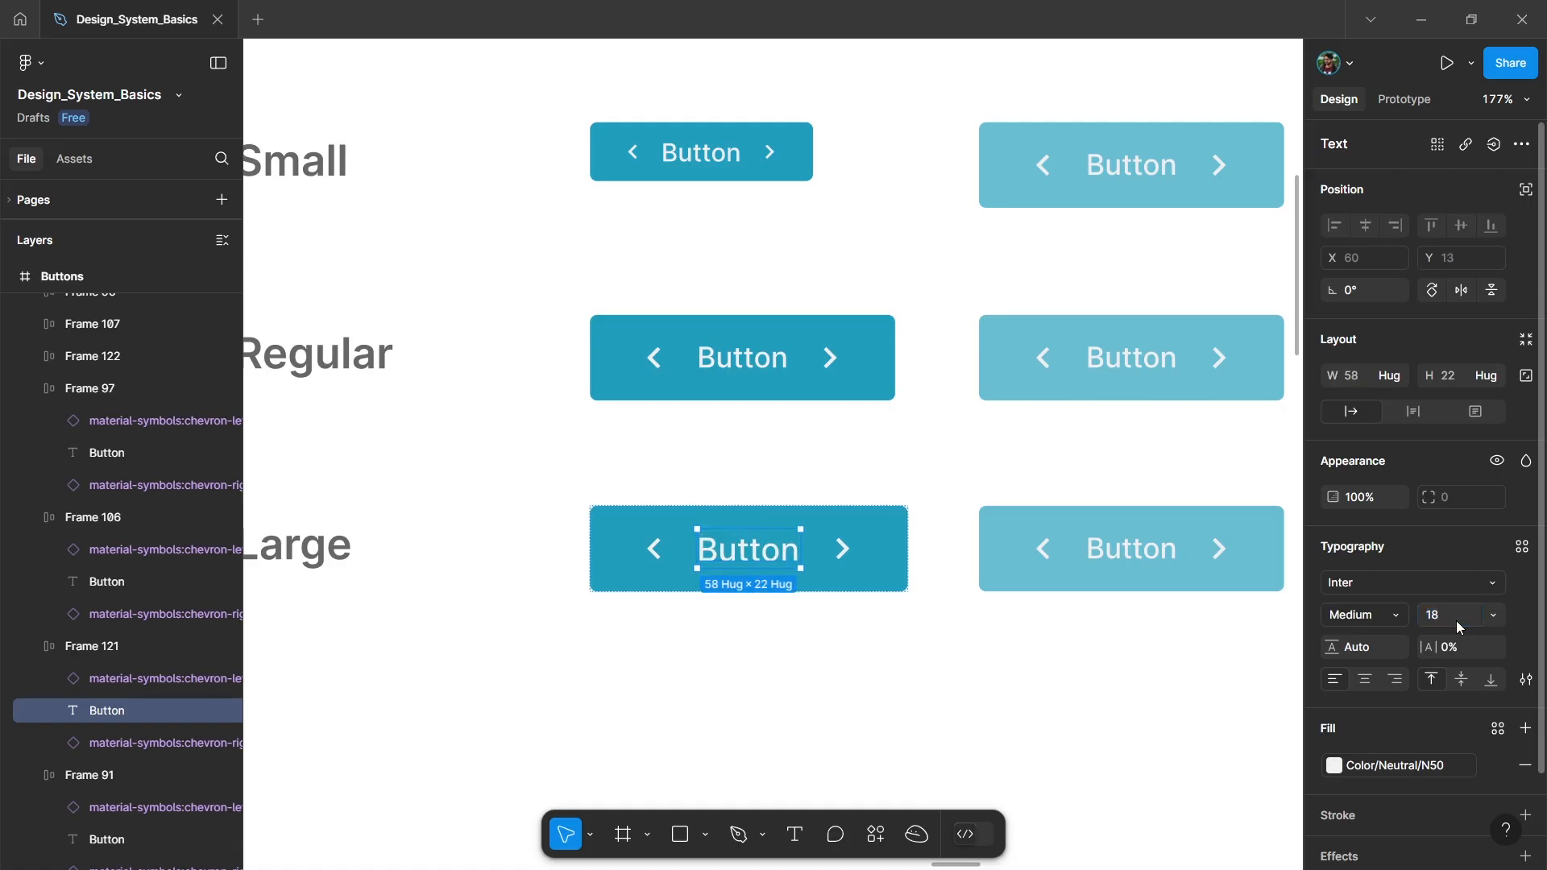
Give the Large default primary button vertical padding 16, horizontal padding 32 and item spacing 16.
click(652, 563)
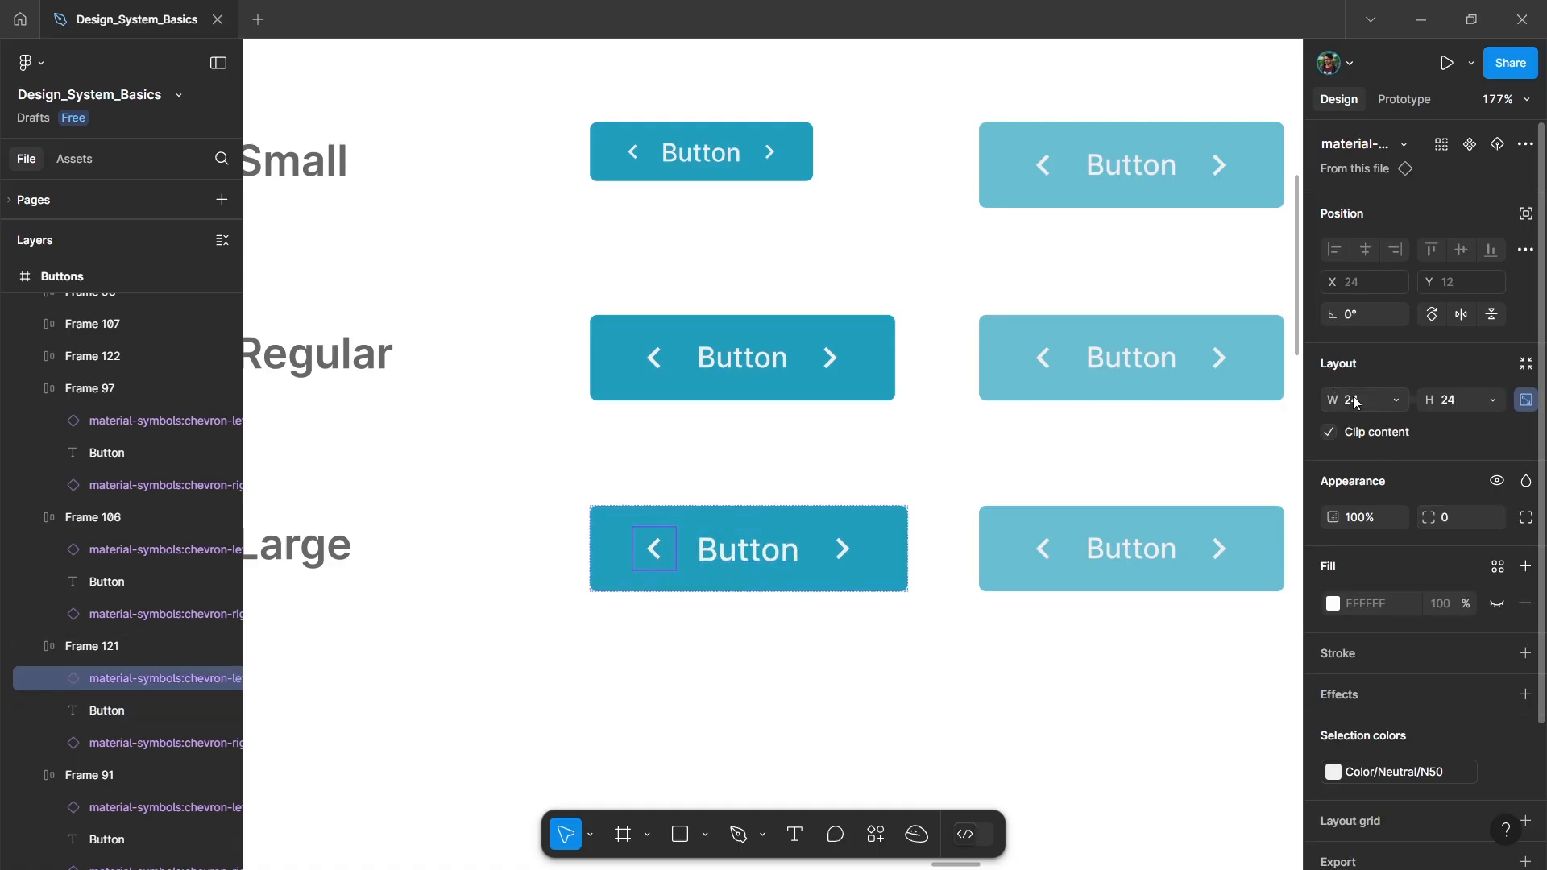
click(815, 586)
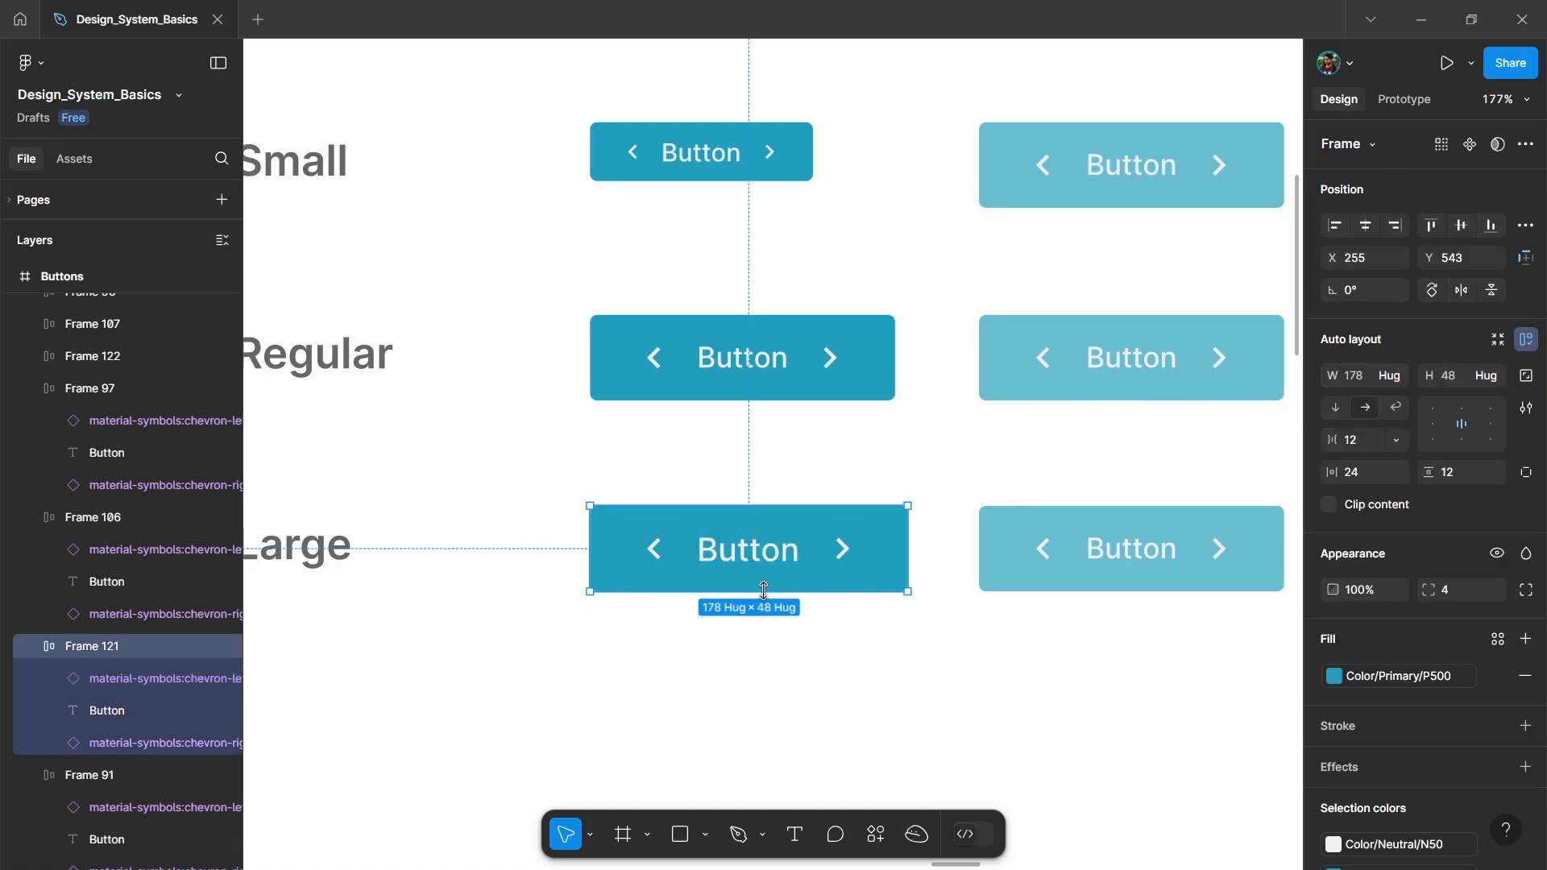
click(1457, 475)
text(16)
key(Return)
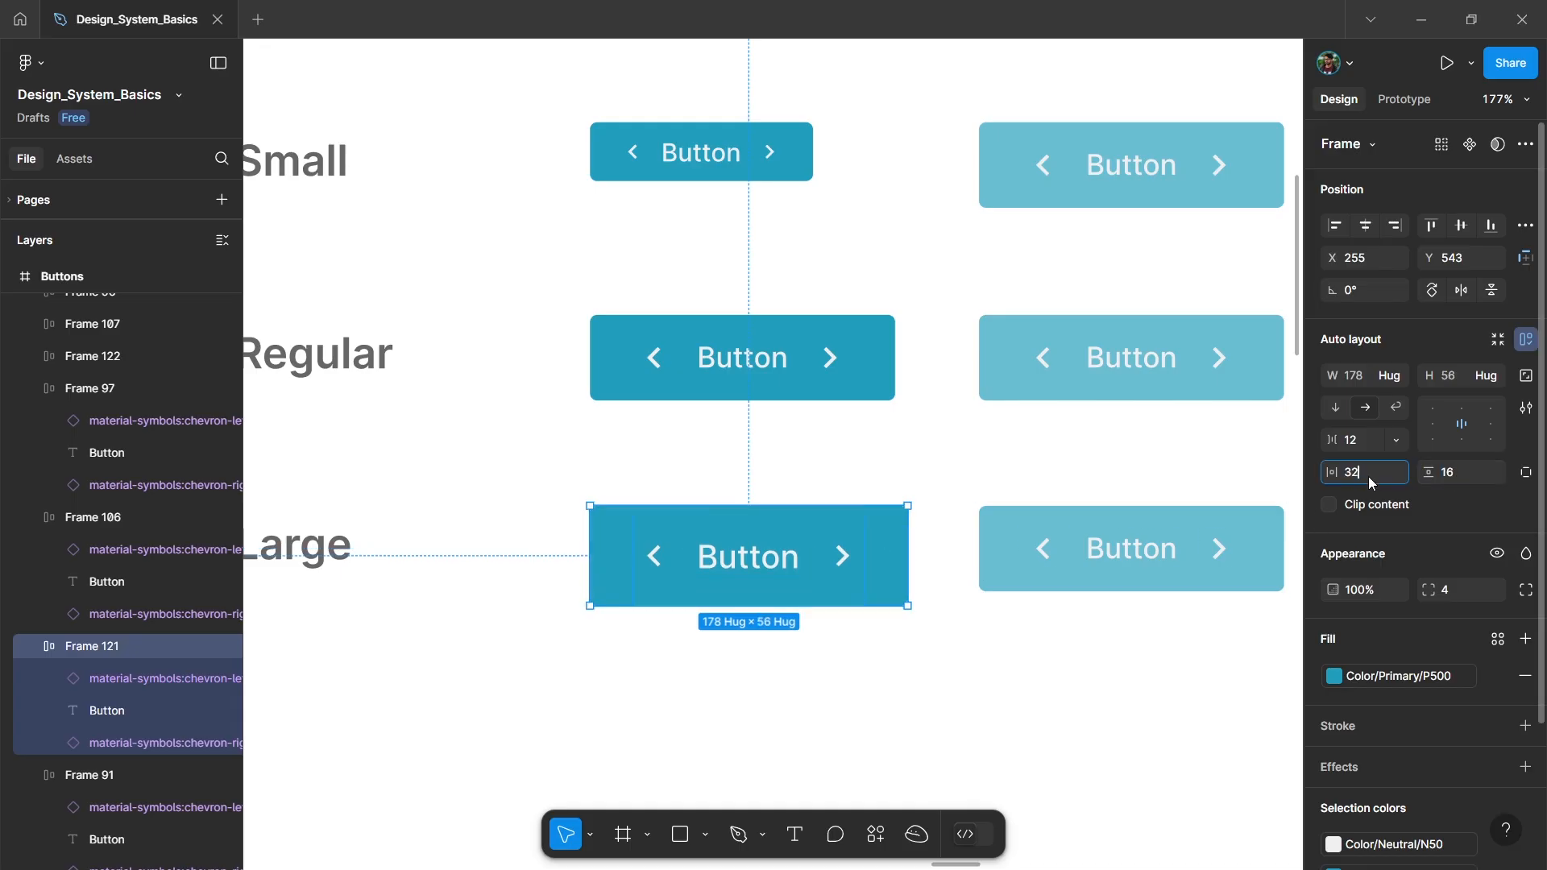
key(Return)
click(1356, 441)
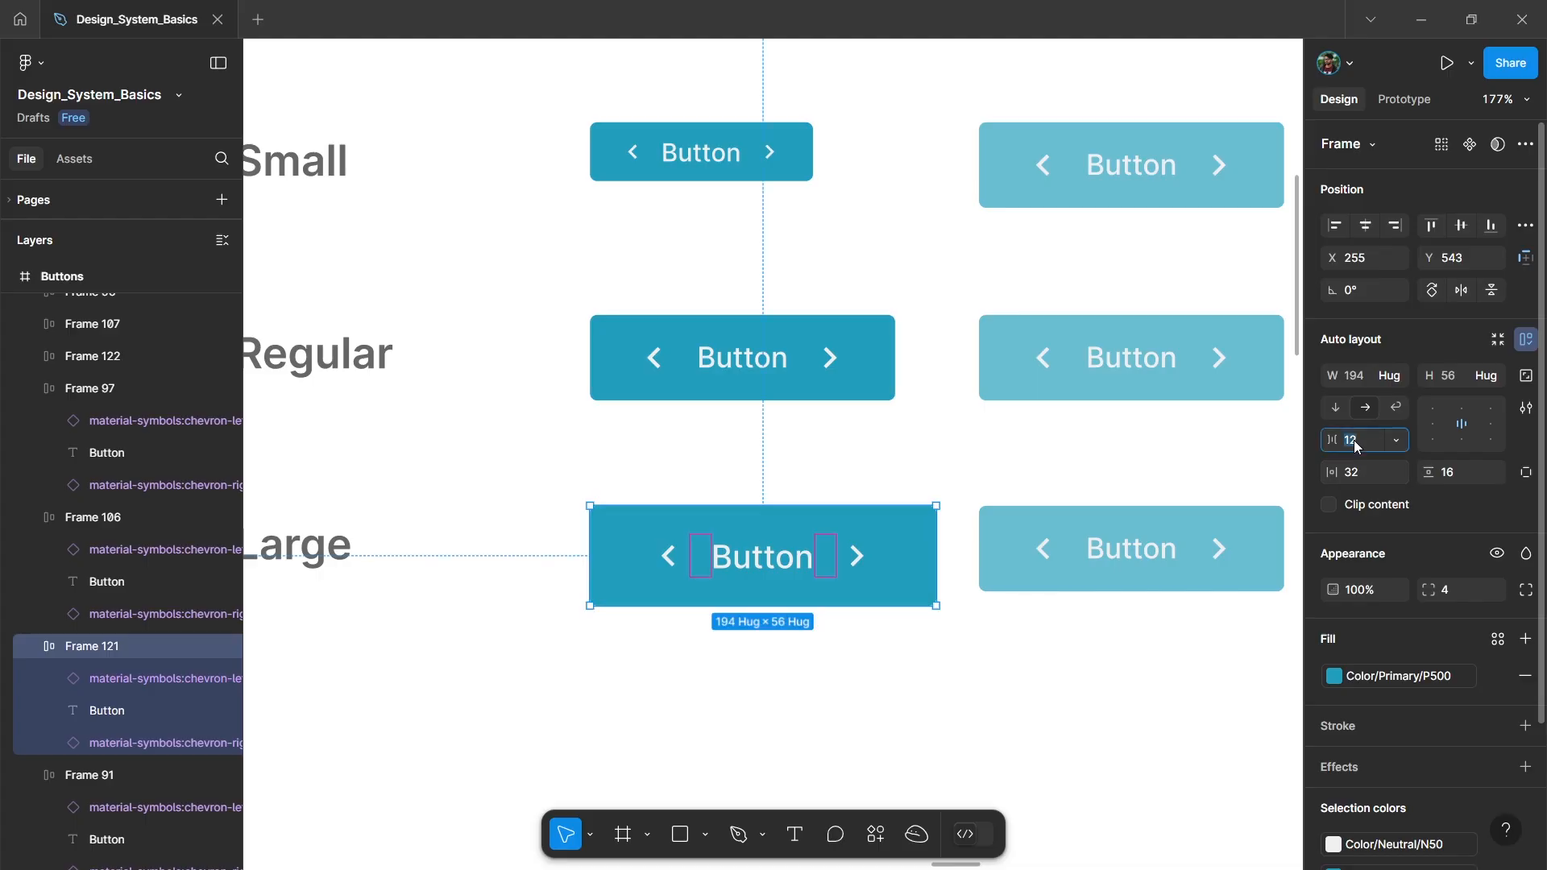
text(16)
key(Return)
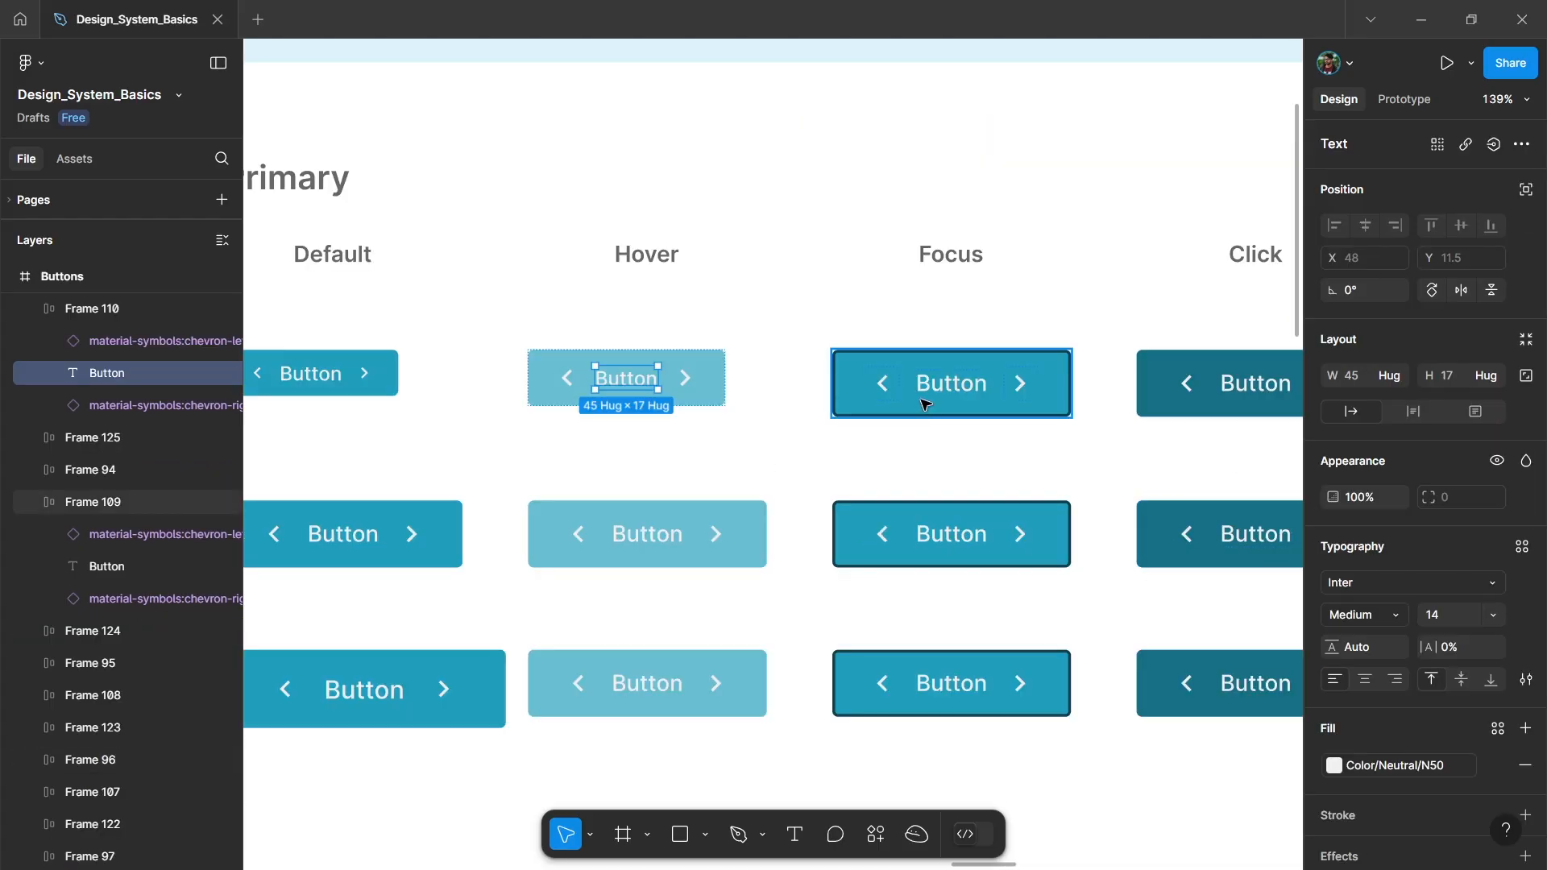
Set the label font size of the Small primary Focus, Click and Disabled buttons to 14.
ctrl+click(946, 387)
scroll(946, 386, right, 7)
ctrl+shift+click(703, 385)
ctrl+shift+click(999, 384)
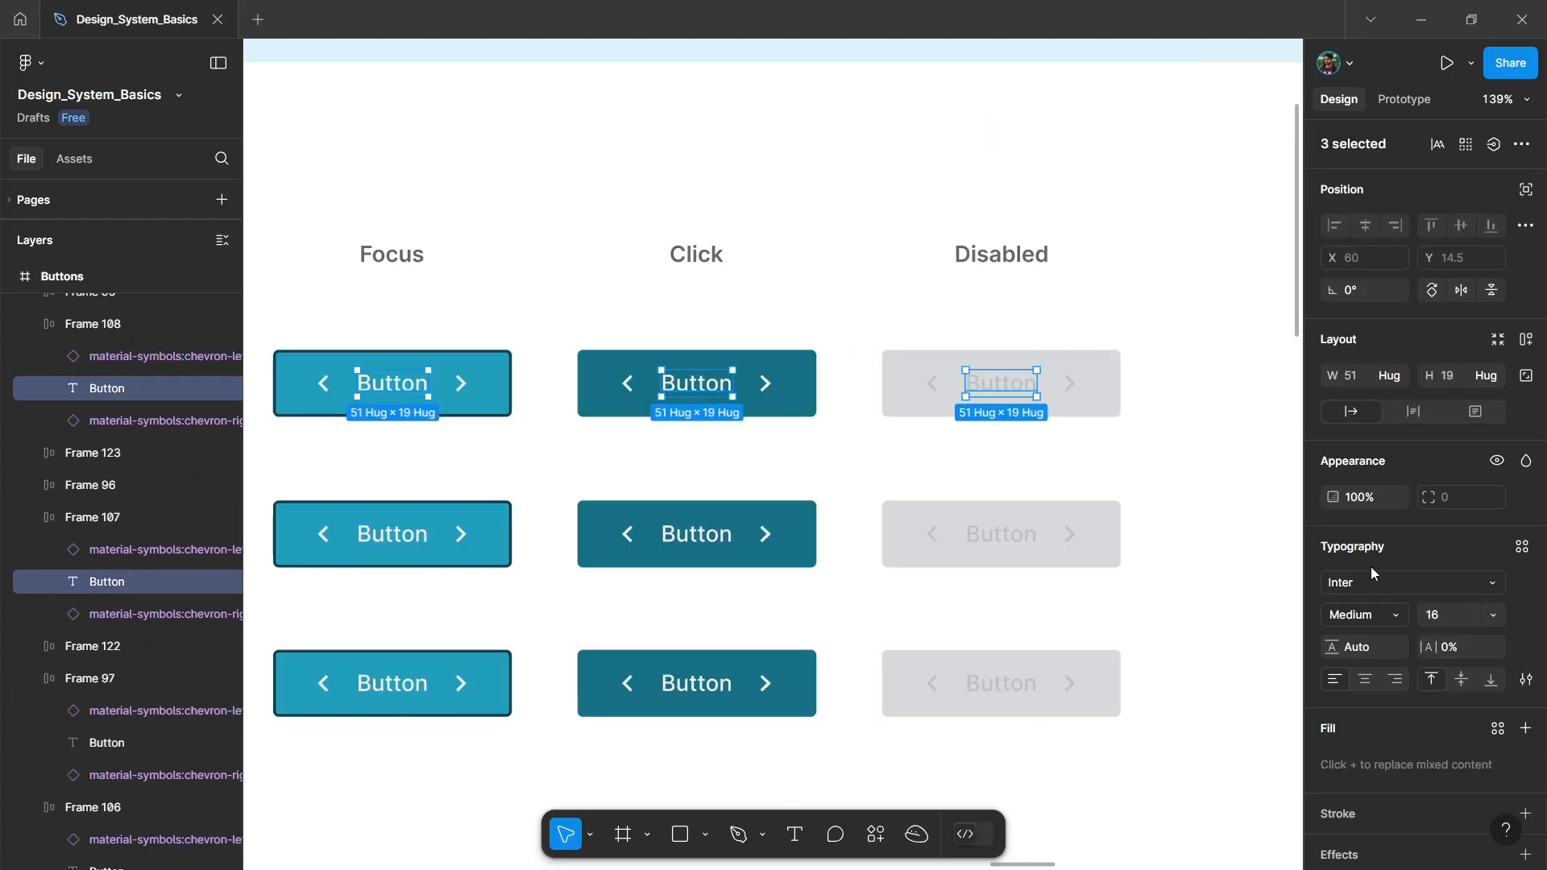
click(1453, 622)
text(14)
key(Return)
Give the Small primary Focus, Click and Disabled buttons horizontal padding 16, vertical padding 8 and item spacing 8.
key(Escape)
click(1365, 472)
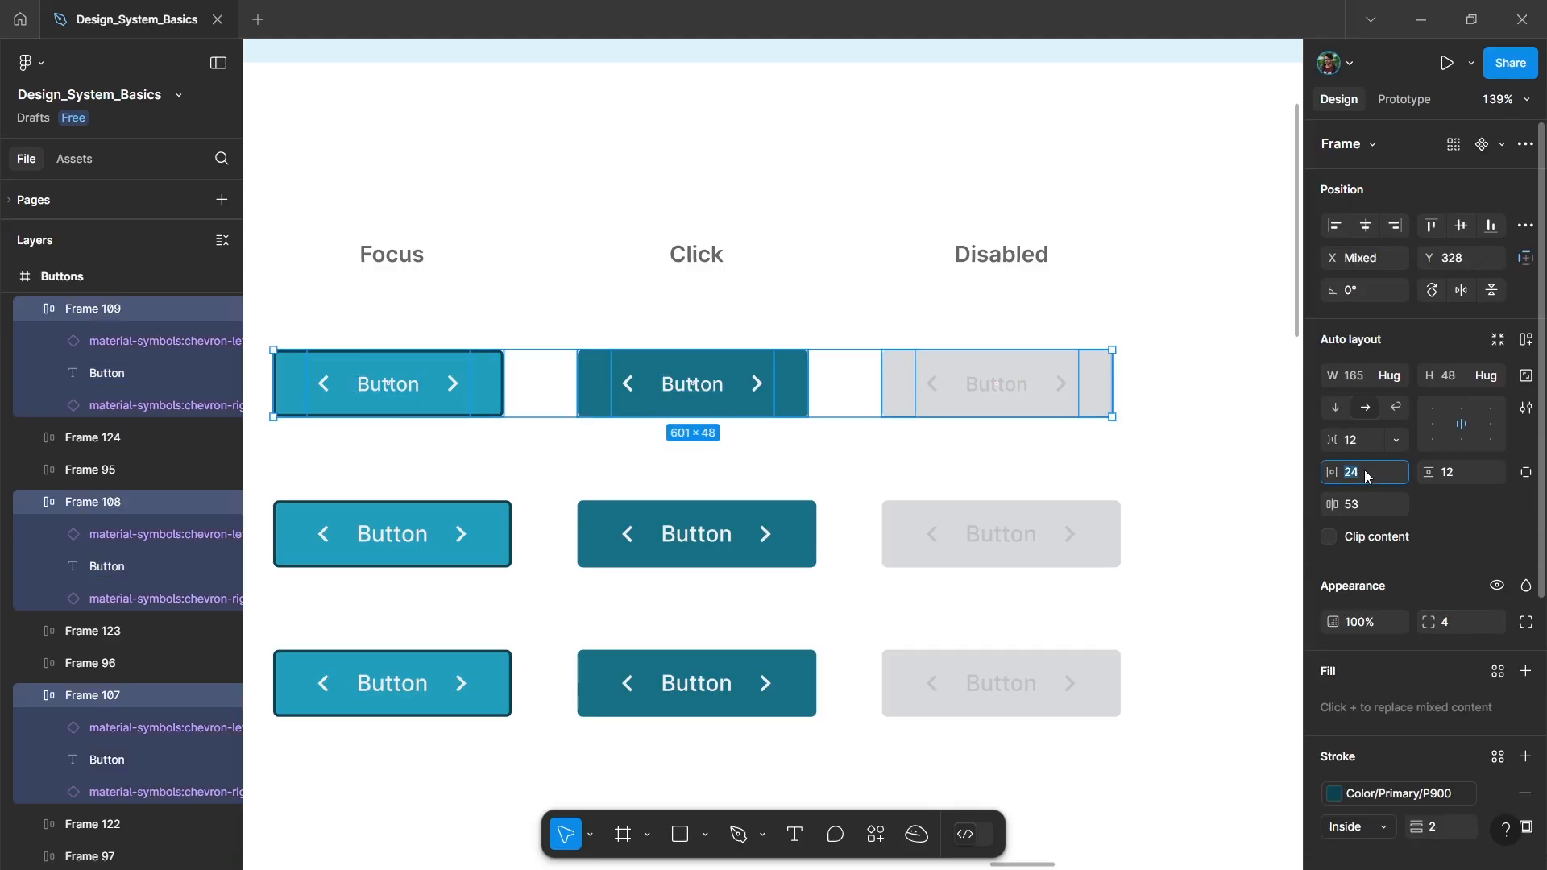
text(16)
click(1463, 473)
text(8)
key(Return)
click(1371, 442)
text(8)
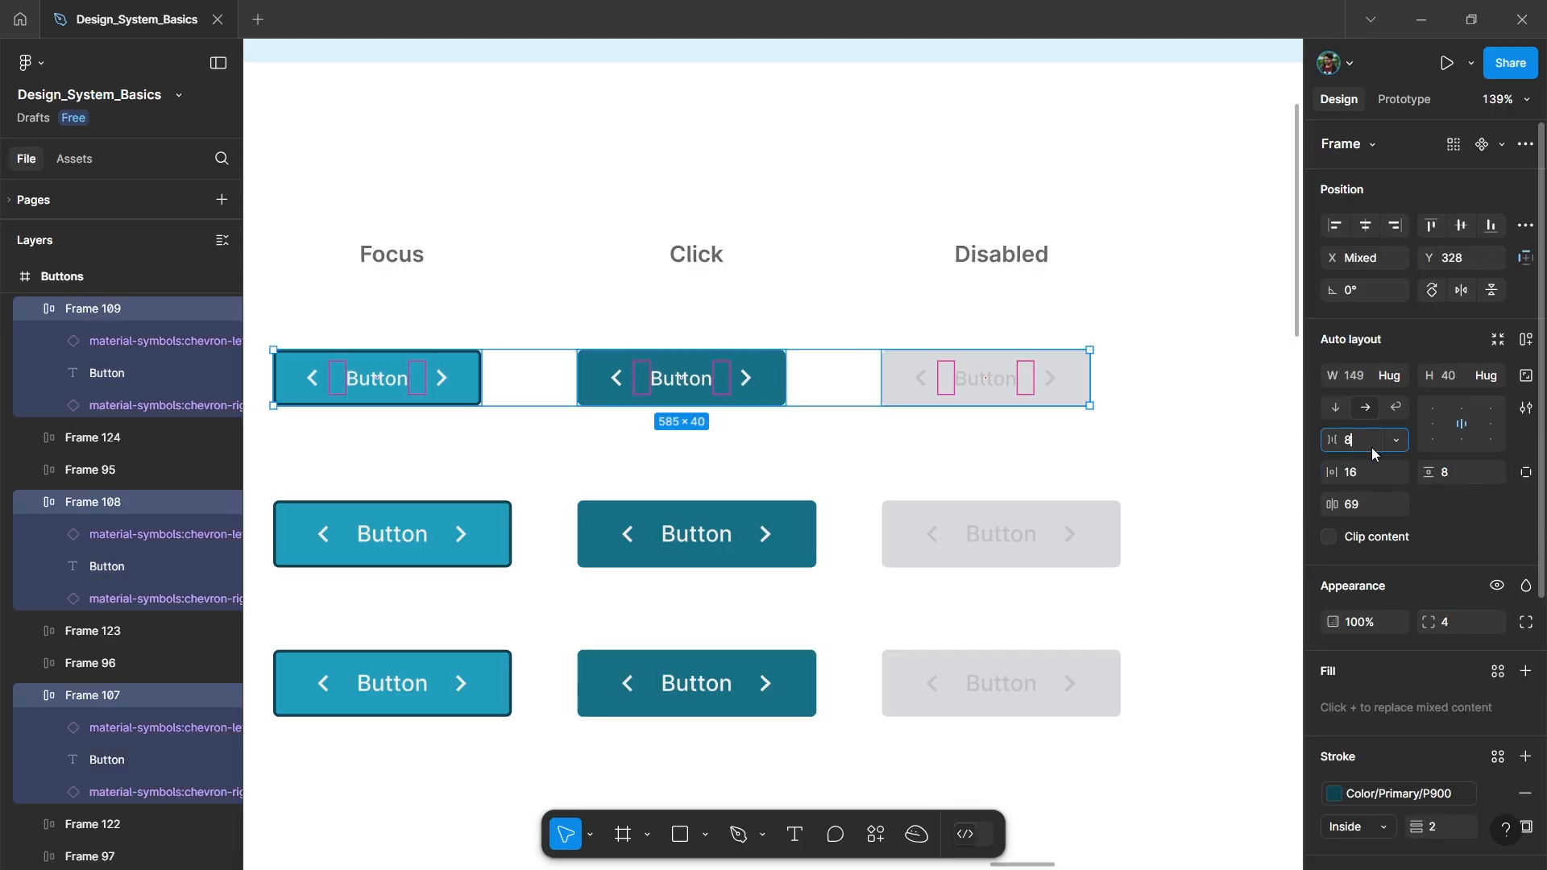
key(Return)
Combine all primary, secondary and tertiary buttons in every state and size into one component set.
scroll(850, 442, down, 3)
scroll(854, 444, right, 10)
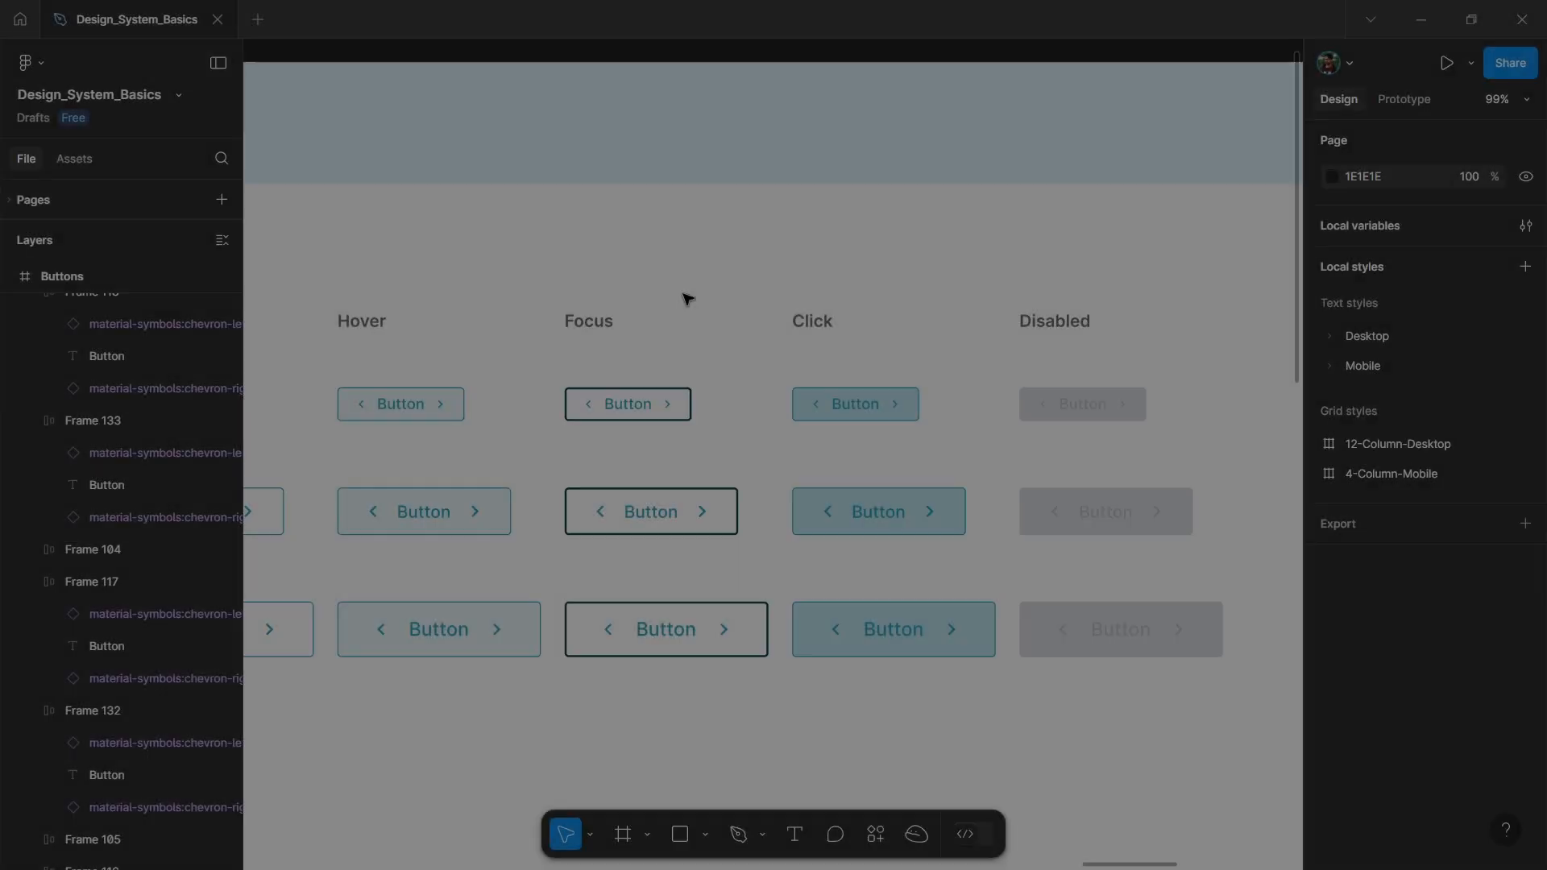
scroll(688, 297, right, 10)
scroll(683, 295, right, 5)
scroll(683, 299, down, 5)
scroll(683, 298, left, 4)
drag(1206, 417, 379, 321)
scroll(363, 304, up, 2)
scroll(390, 301, down, 2)
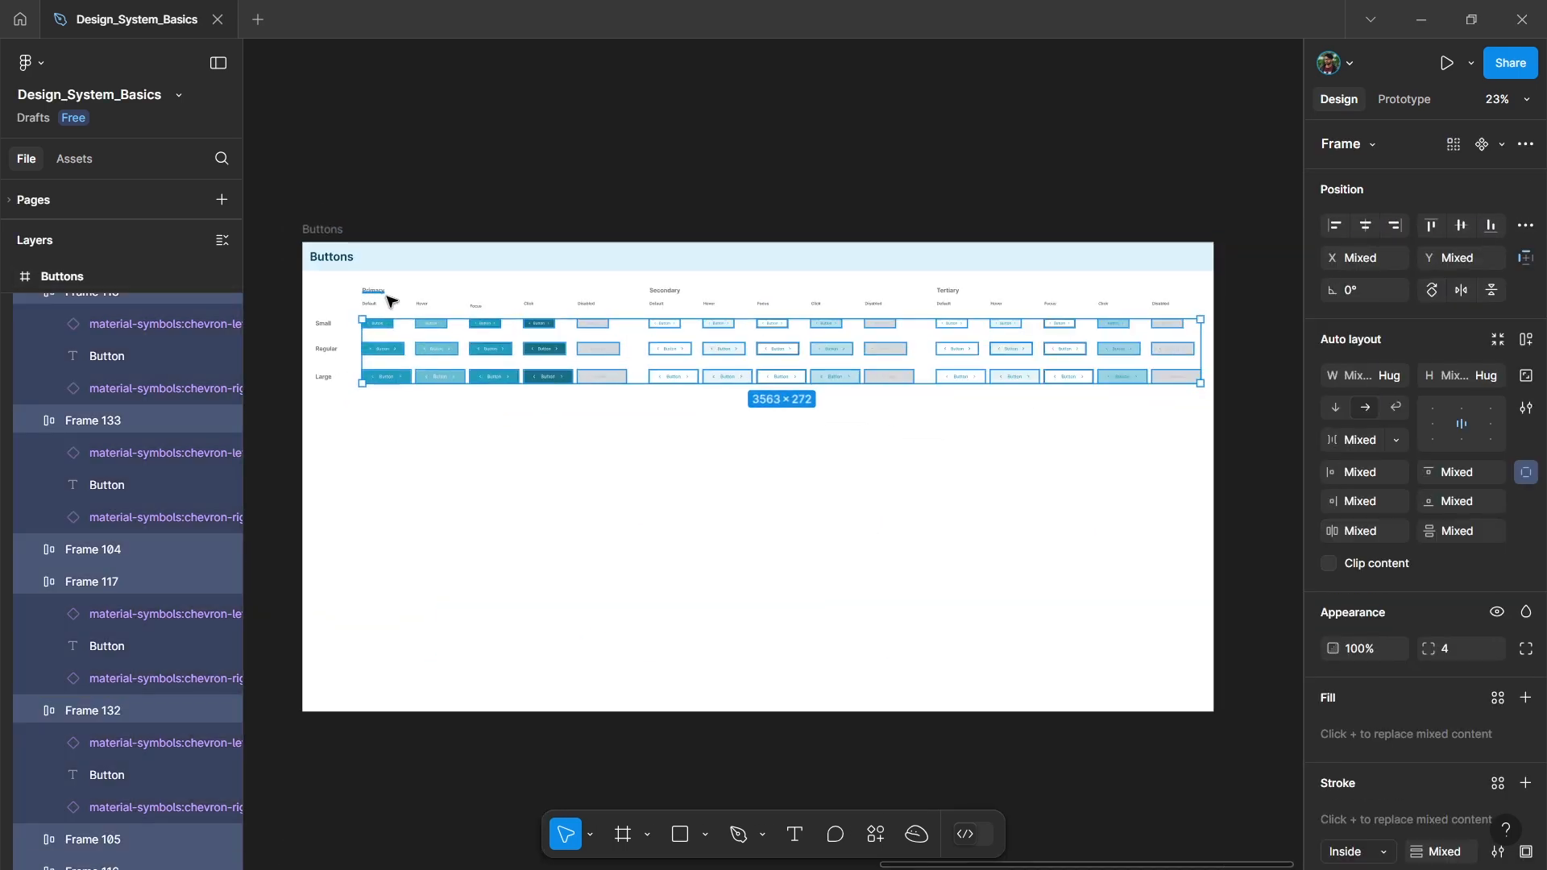
click(1502, 144)
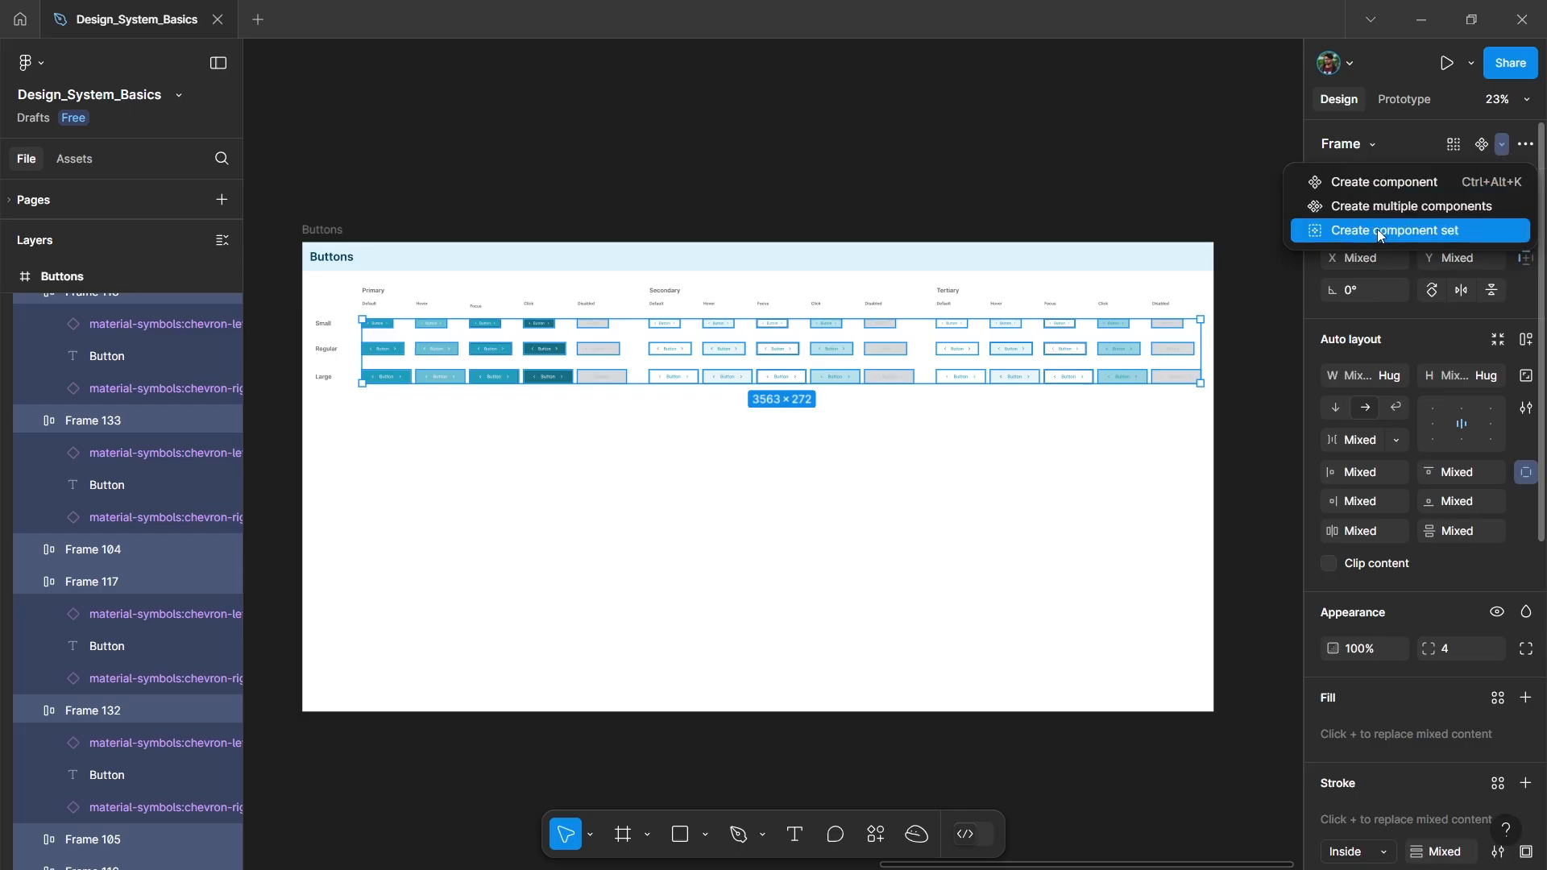
click(1399, 230)
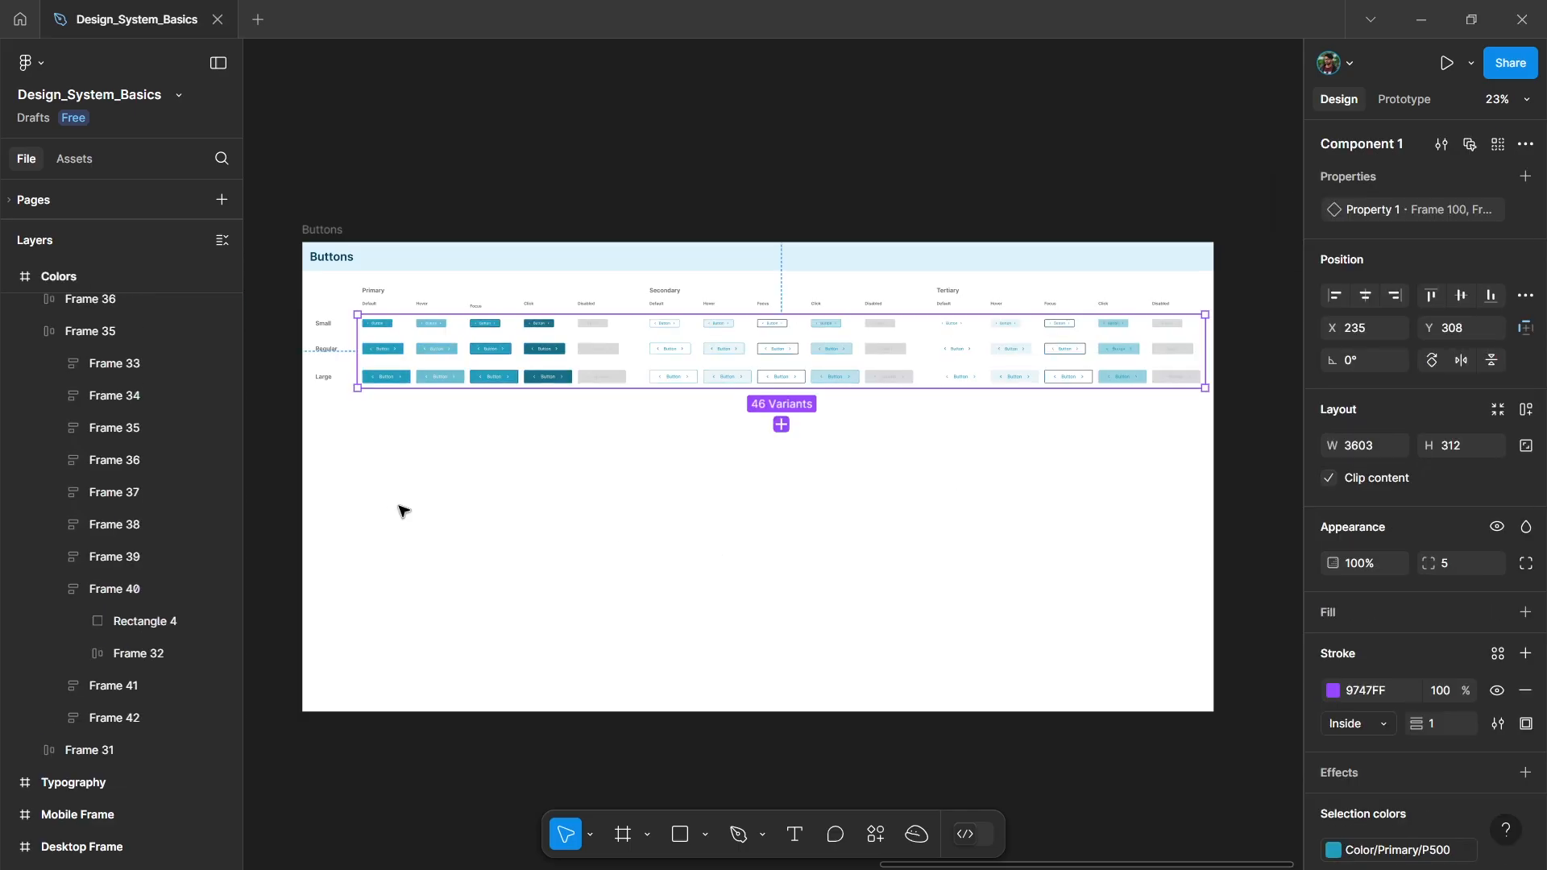
Rename the new component set to Button.
click(446, 500)
click(462, 360)
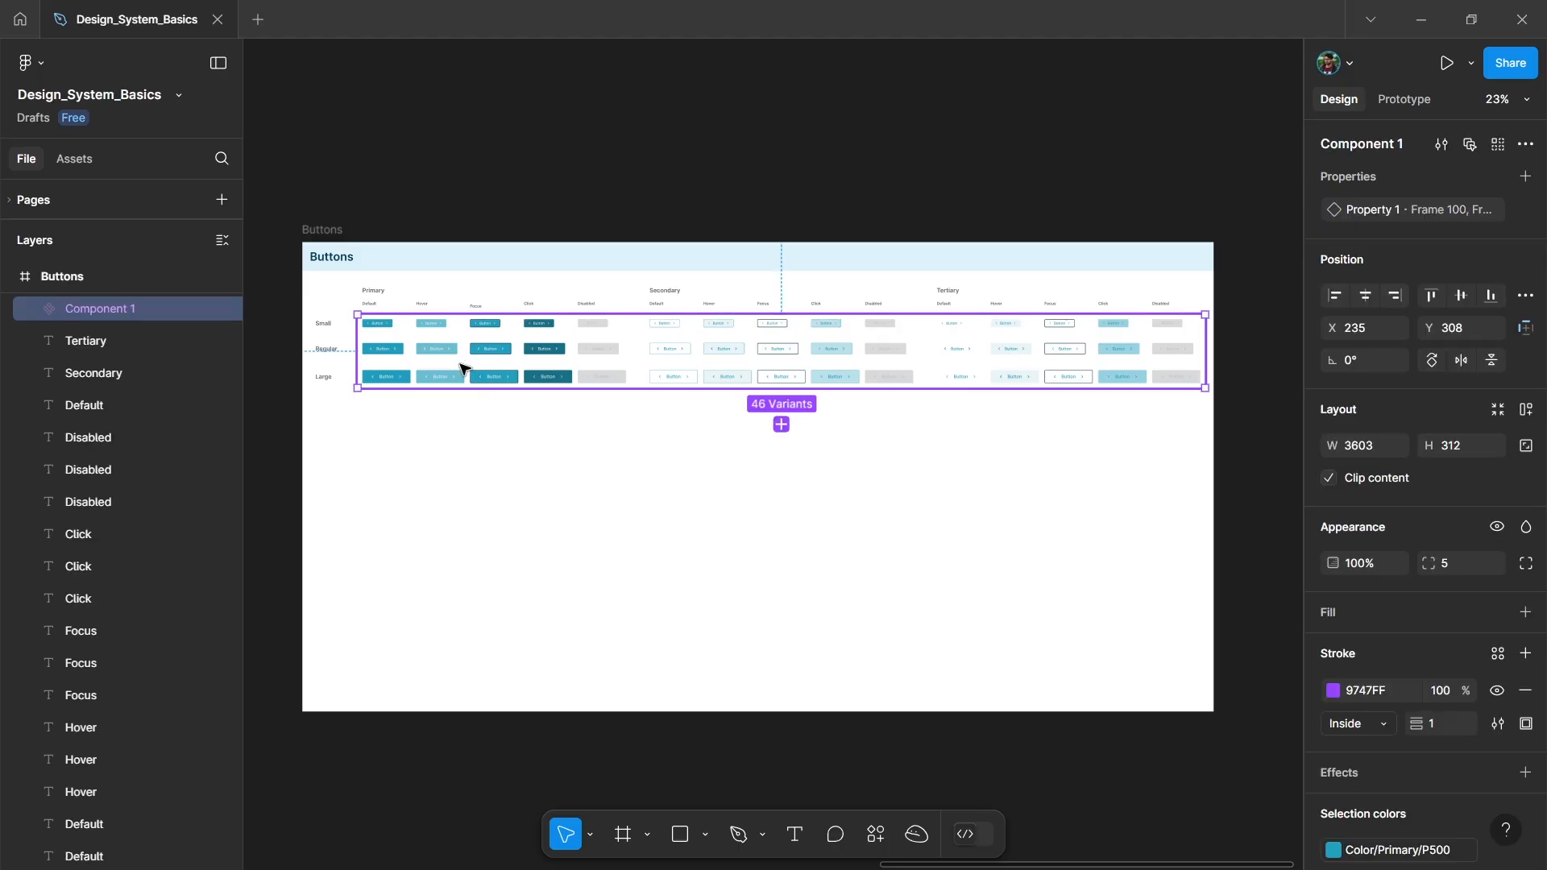
double_click(107, 307)
text(Button)
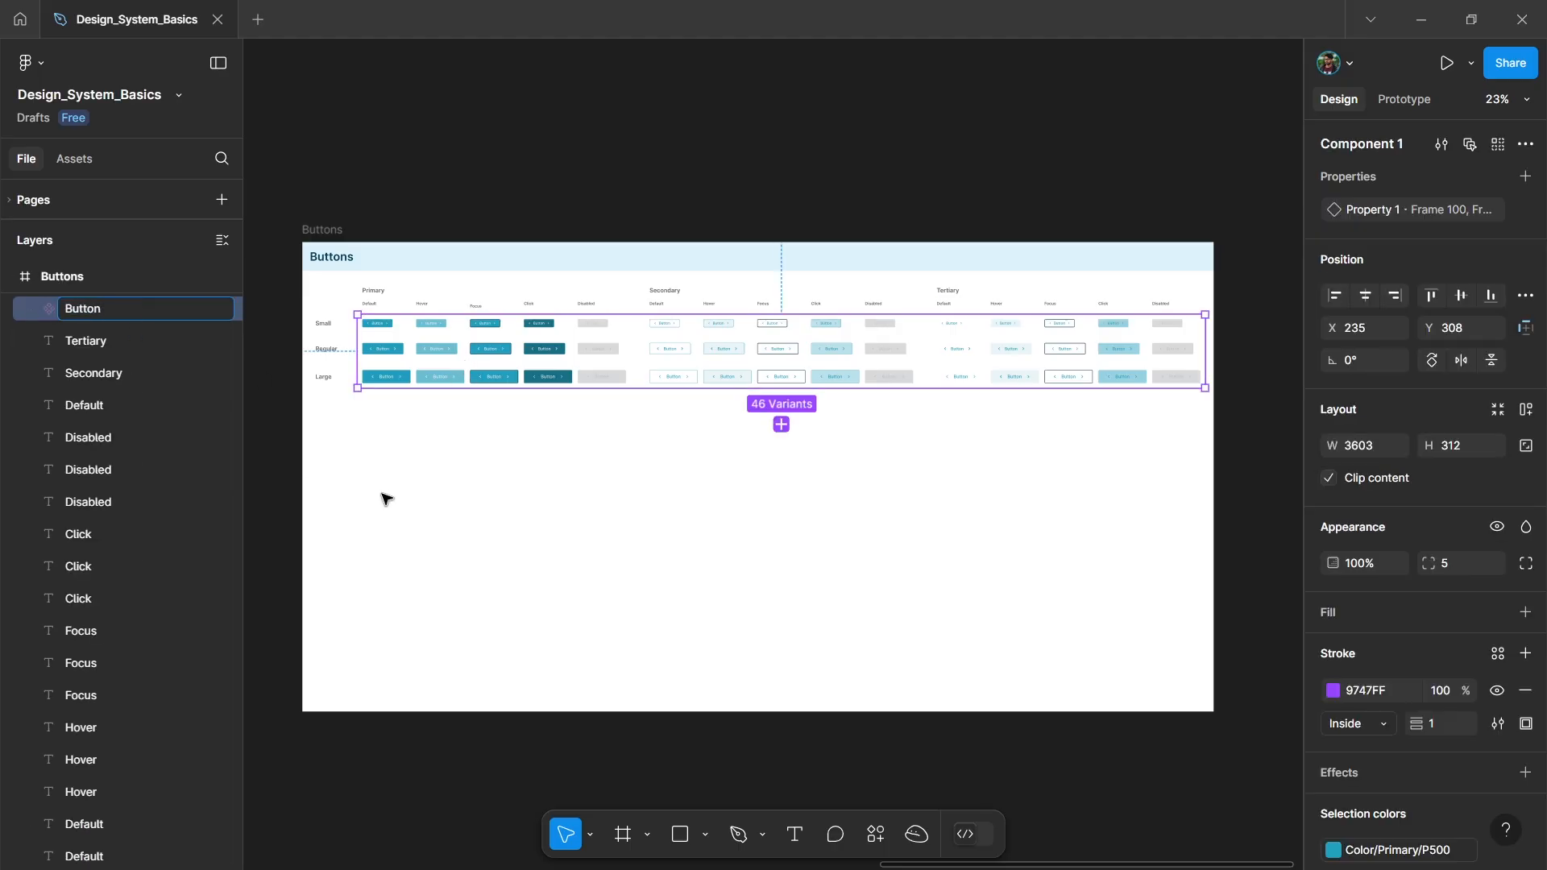
click(454, 487)
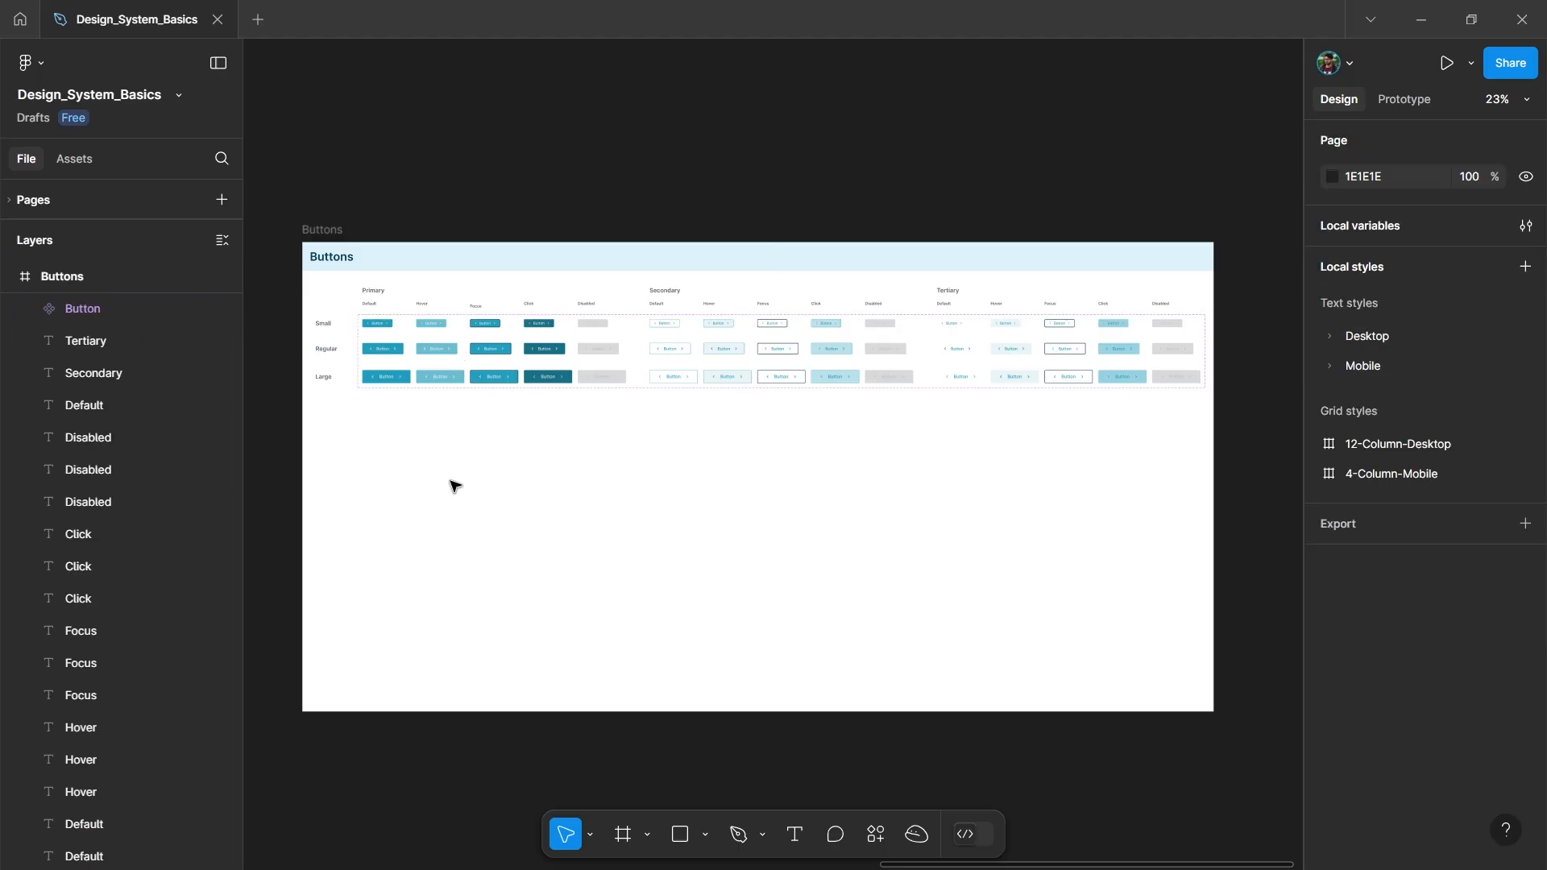
click(846, 371)
click(1525, 176)
click(1418, 239)
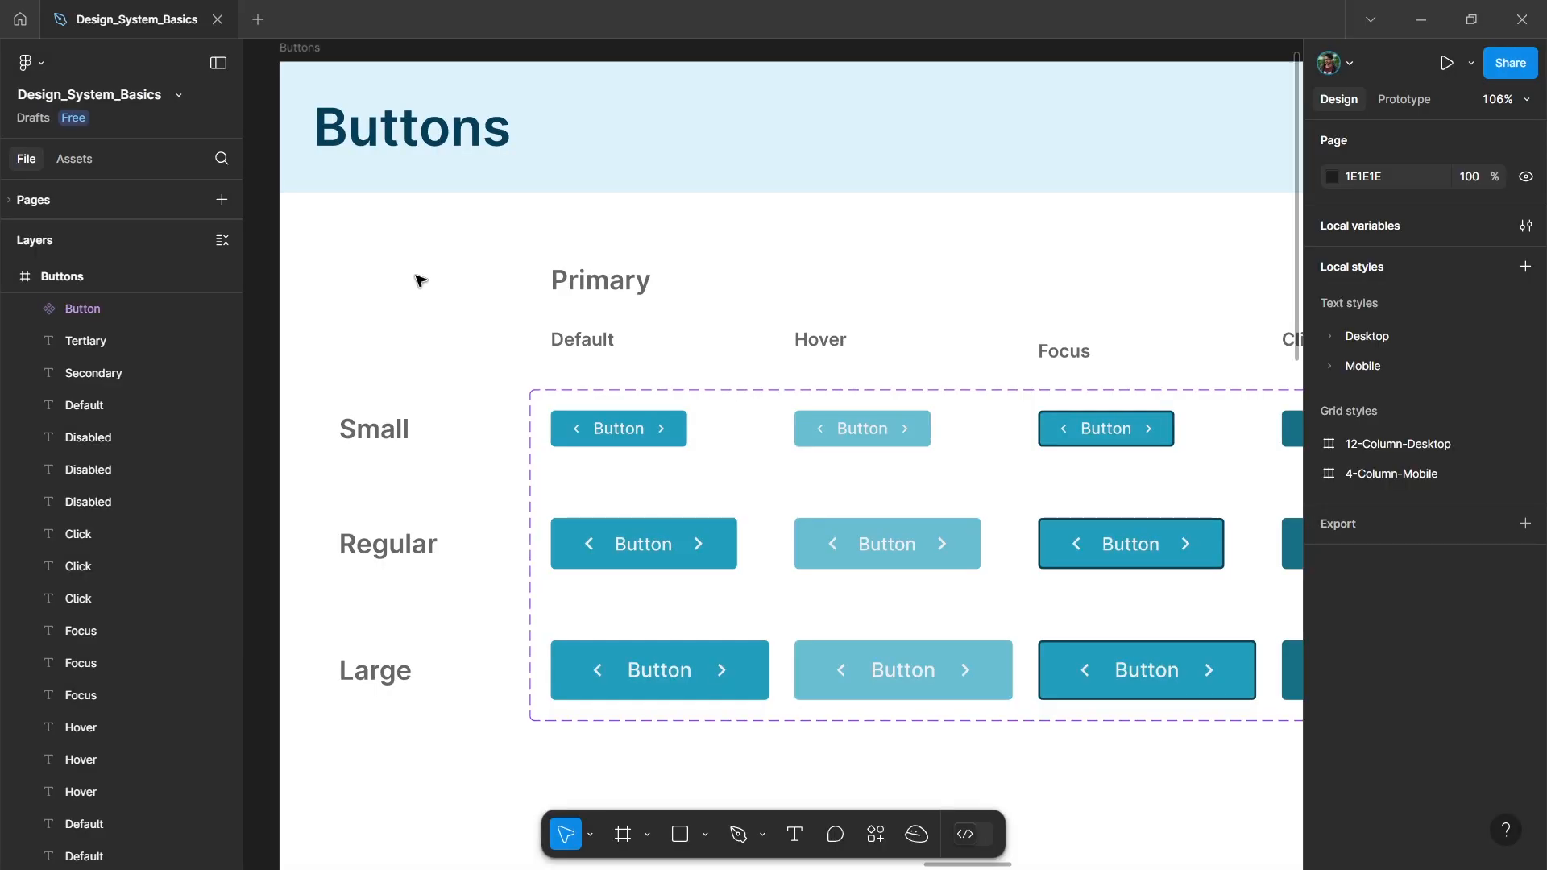
Examine the type, size and state labels around the button grid.
click(639, 292)
click(852, 238)
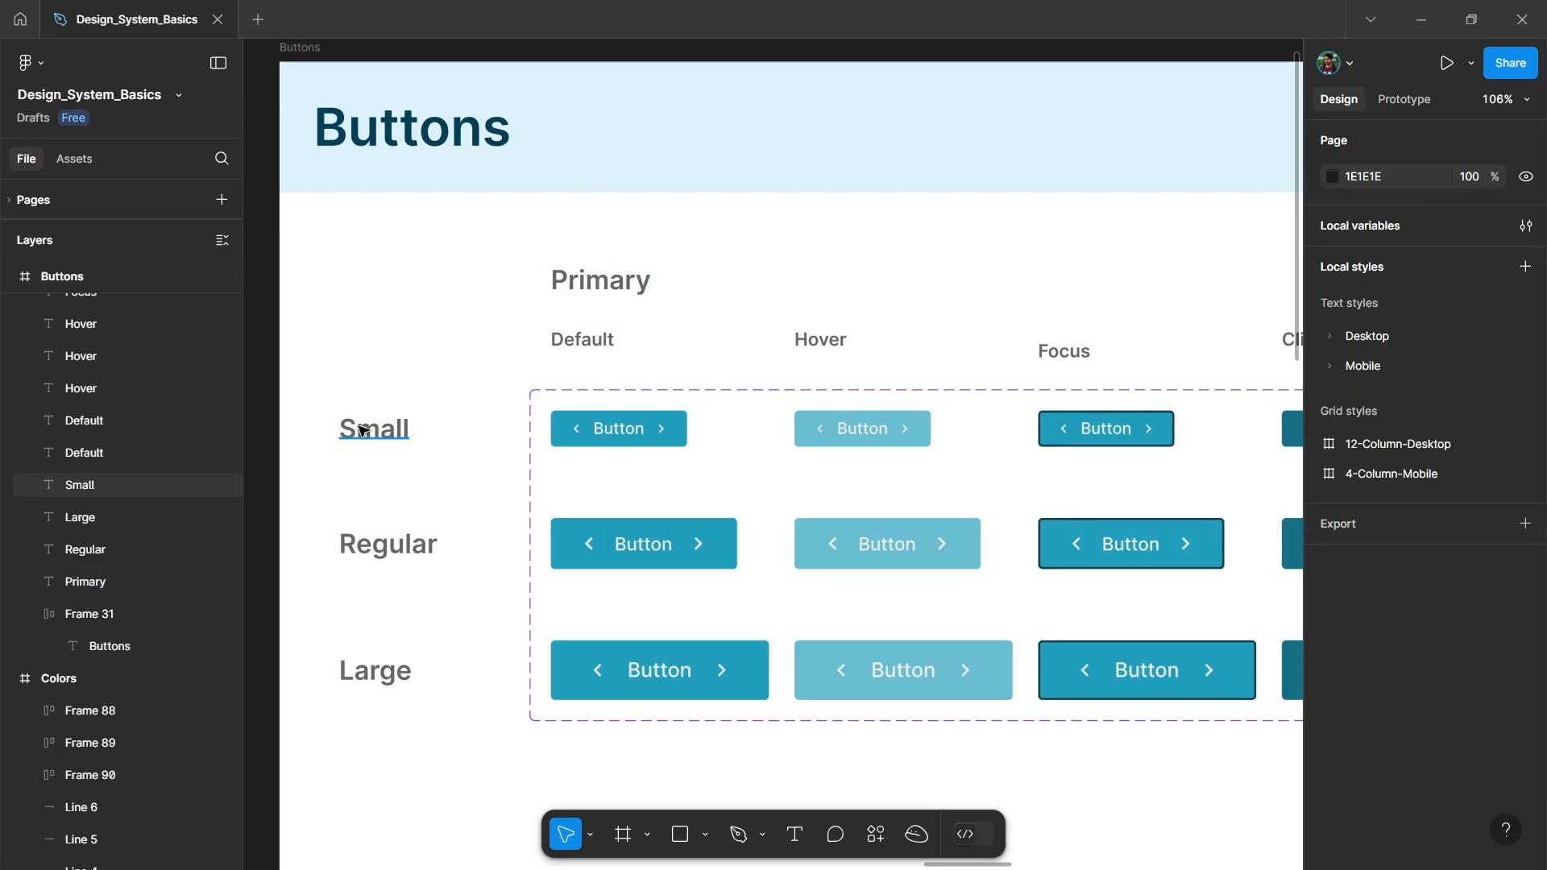
click(360, 428)
click(408, 345)
click(583, 339)
click(346, 336)
scroll(369, 307, down, 5)
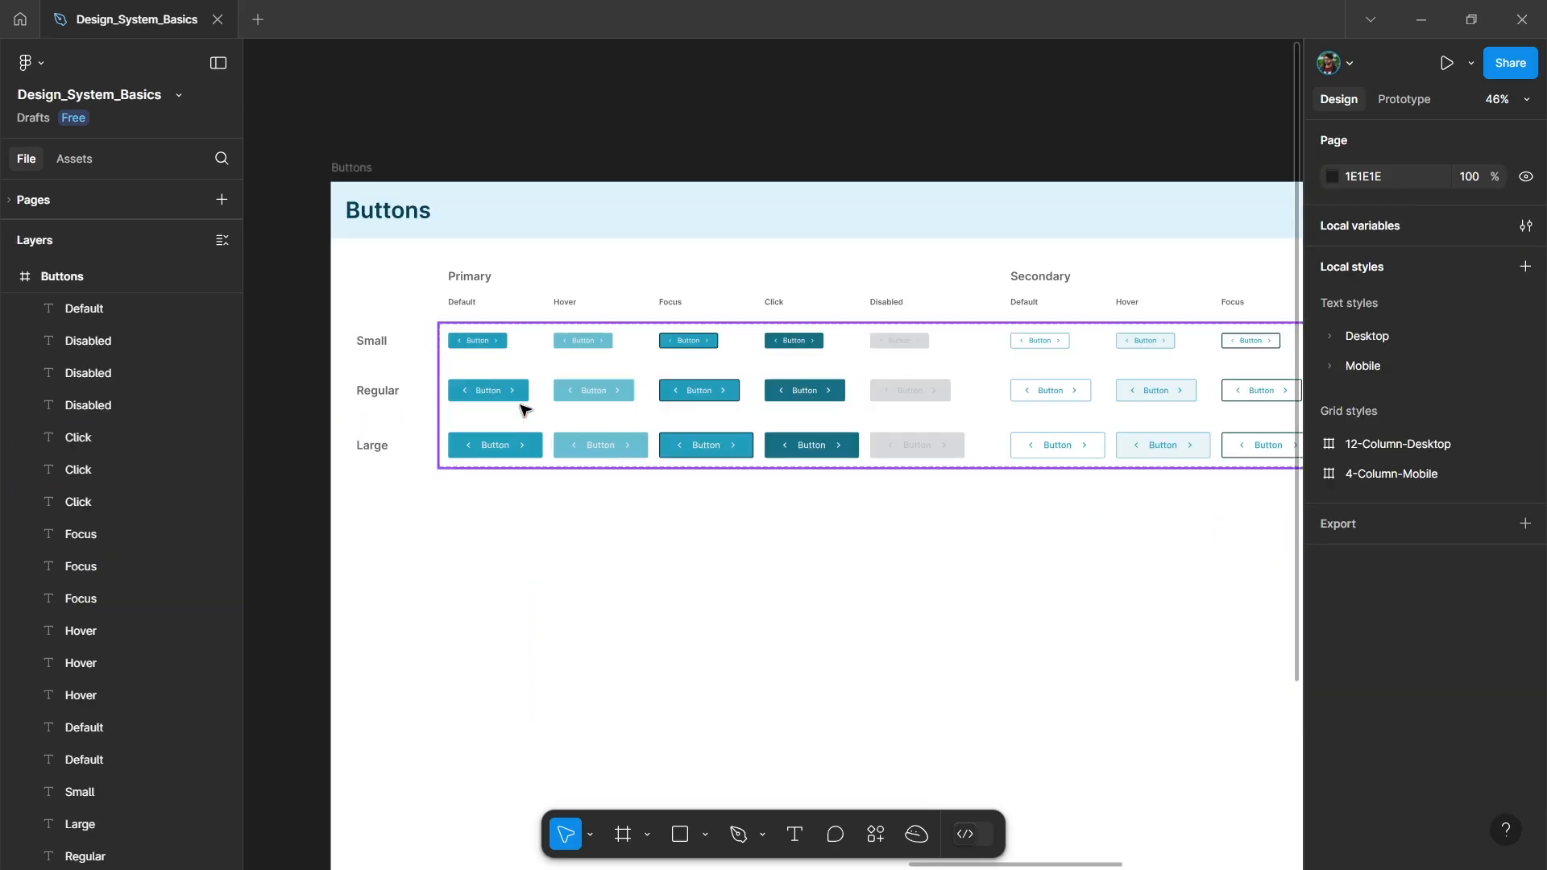
Rename the Button component set's existing variant property to Type.
click(522, 408)
scroll(533, 398, down, 3)
scroll(621, 354, up, 1)
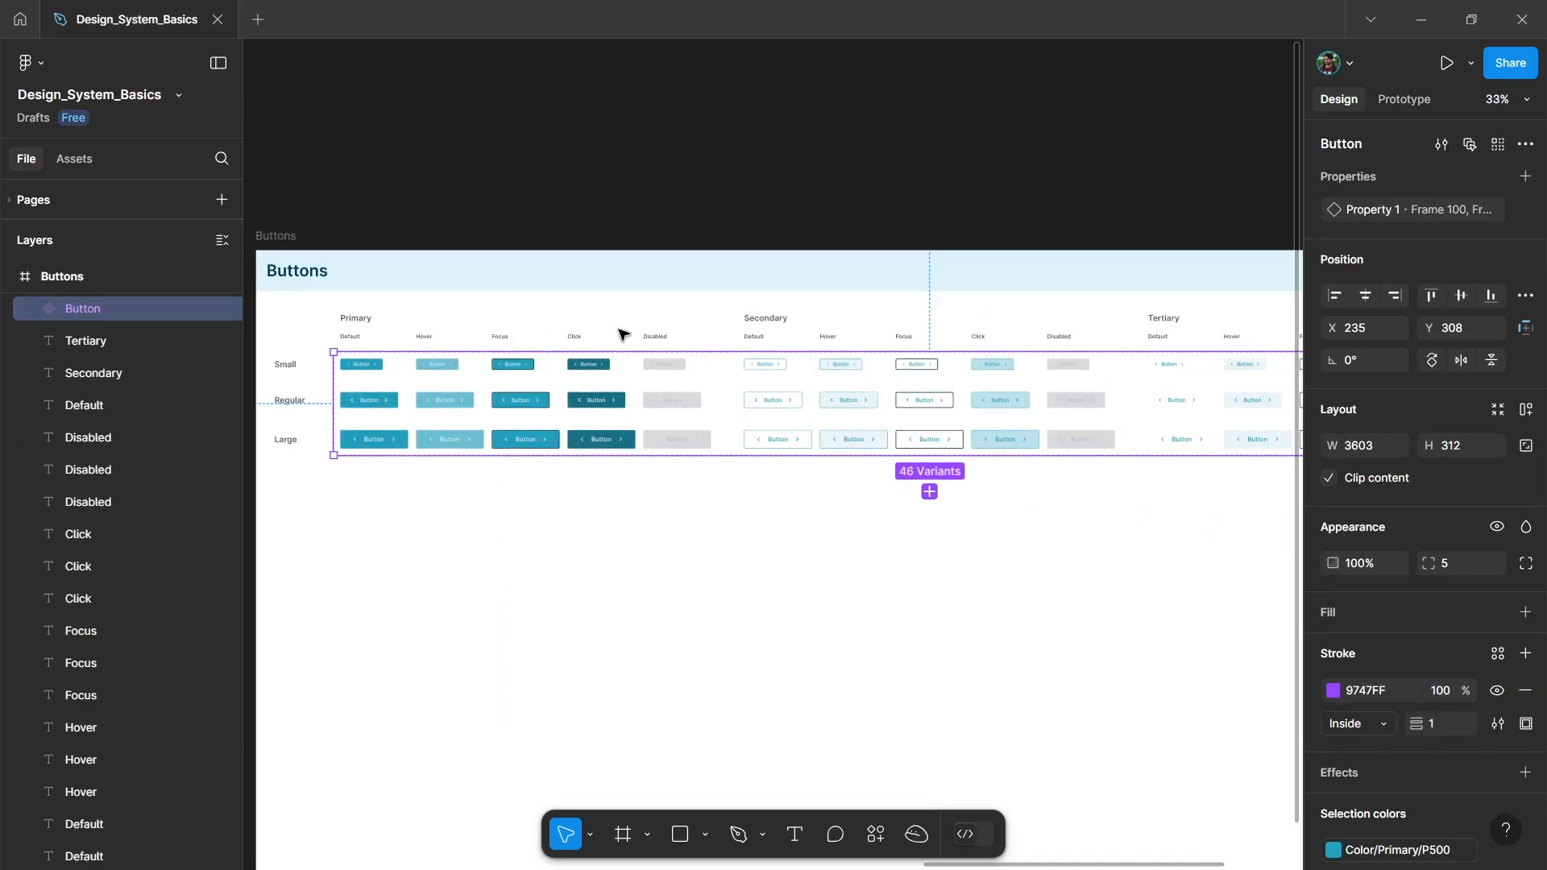
double_click(1362, 209)
text(Type)
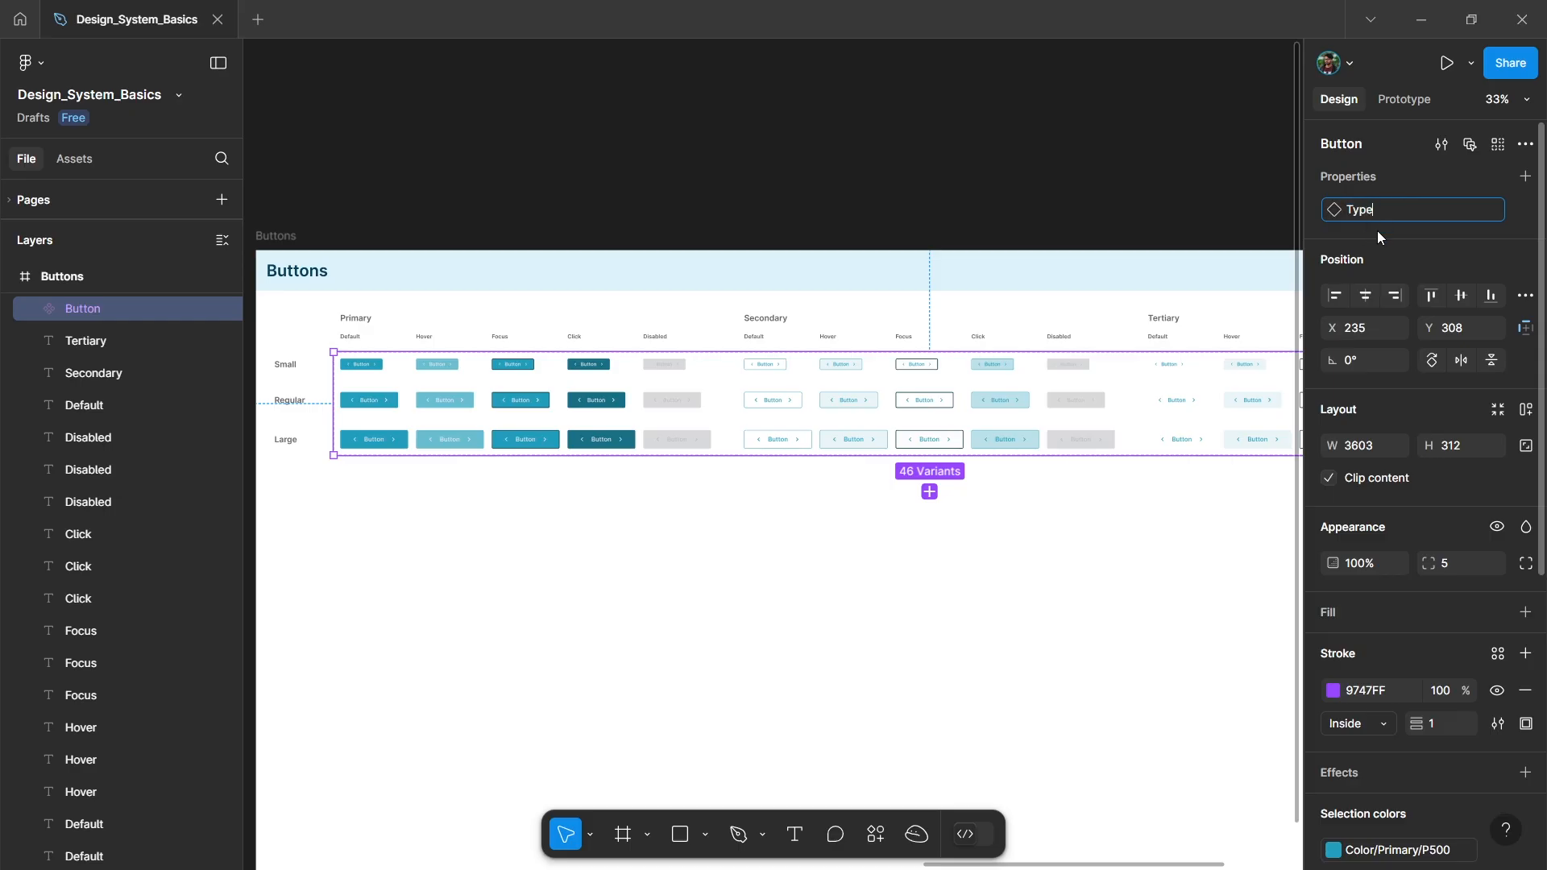
key(Return)
Add a variant property named State with the value Default to the Button component set.
click(1526, 176)
click(1439, 239)
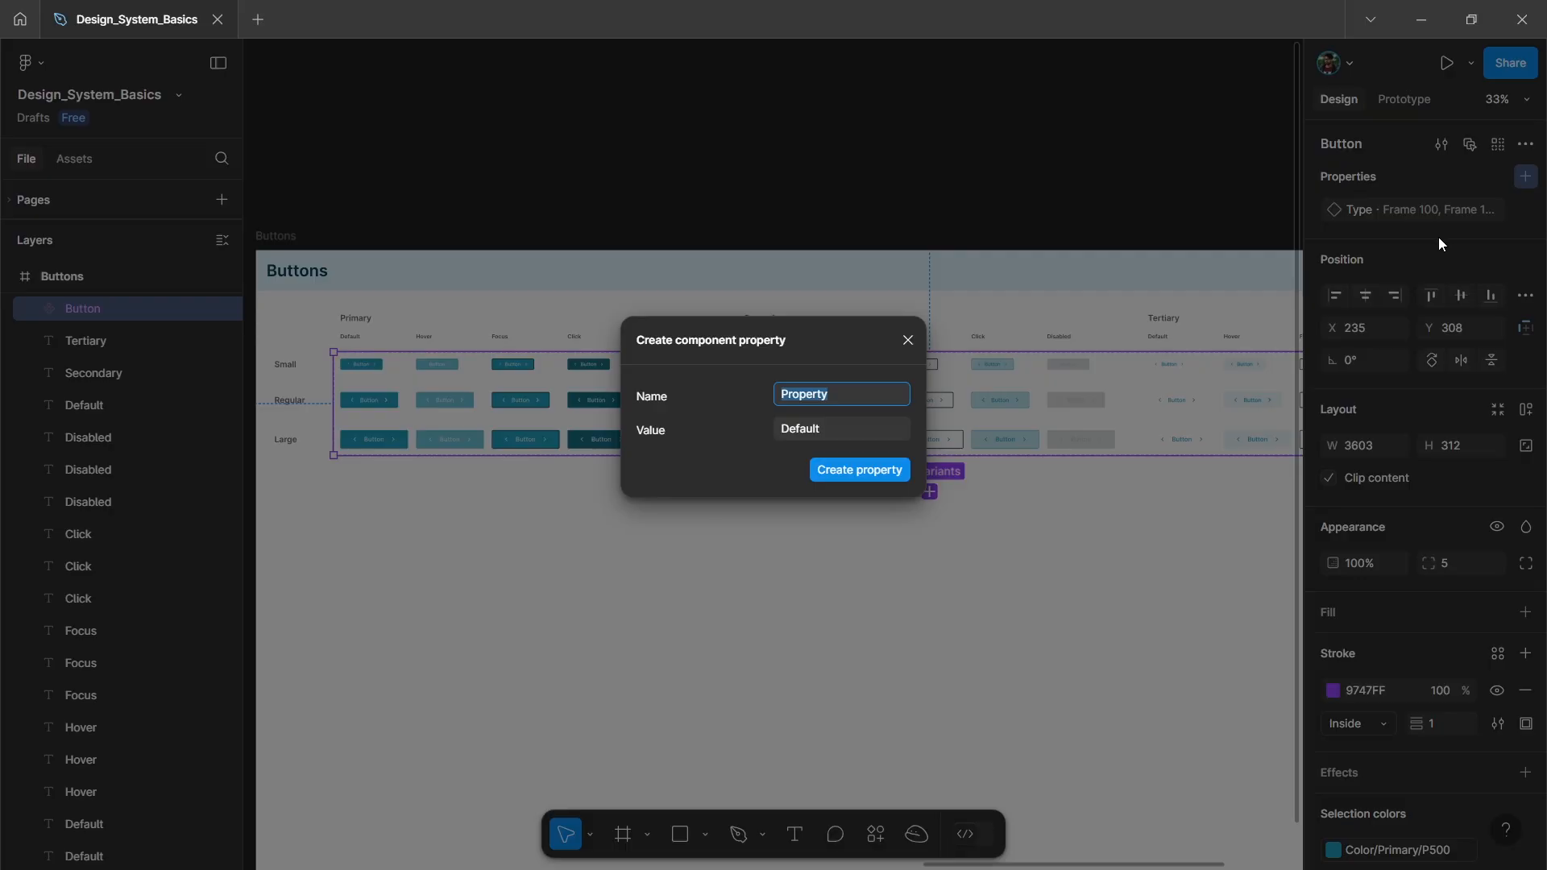
text(State)
key(Return)
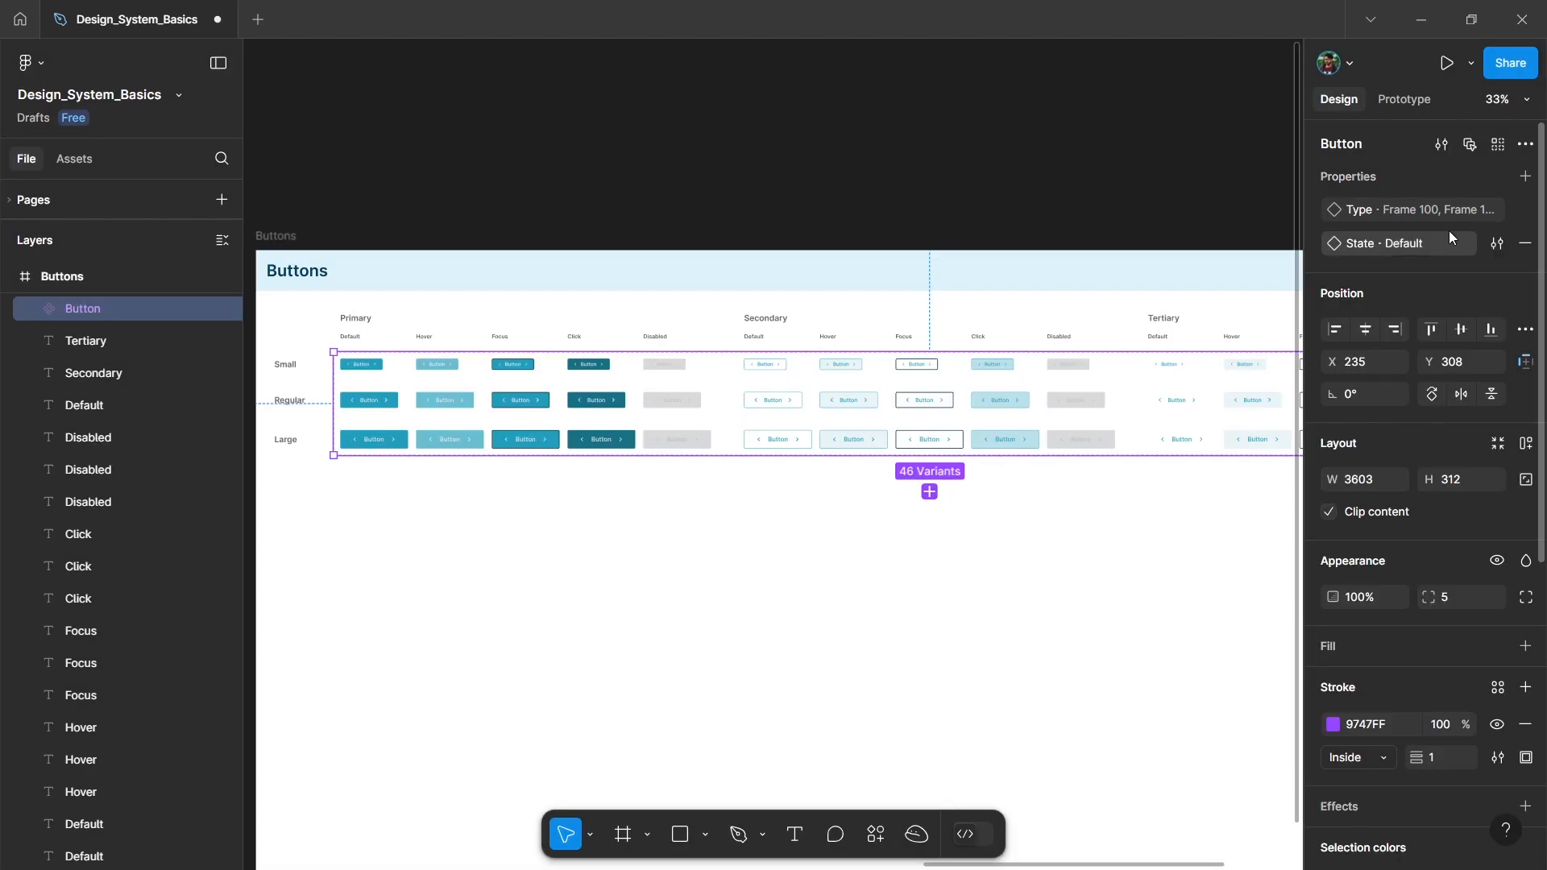
Add a variant property named Size with the value Default to the Button component set.
click(1525, 176)
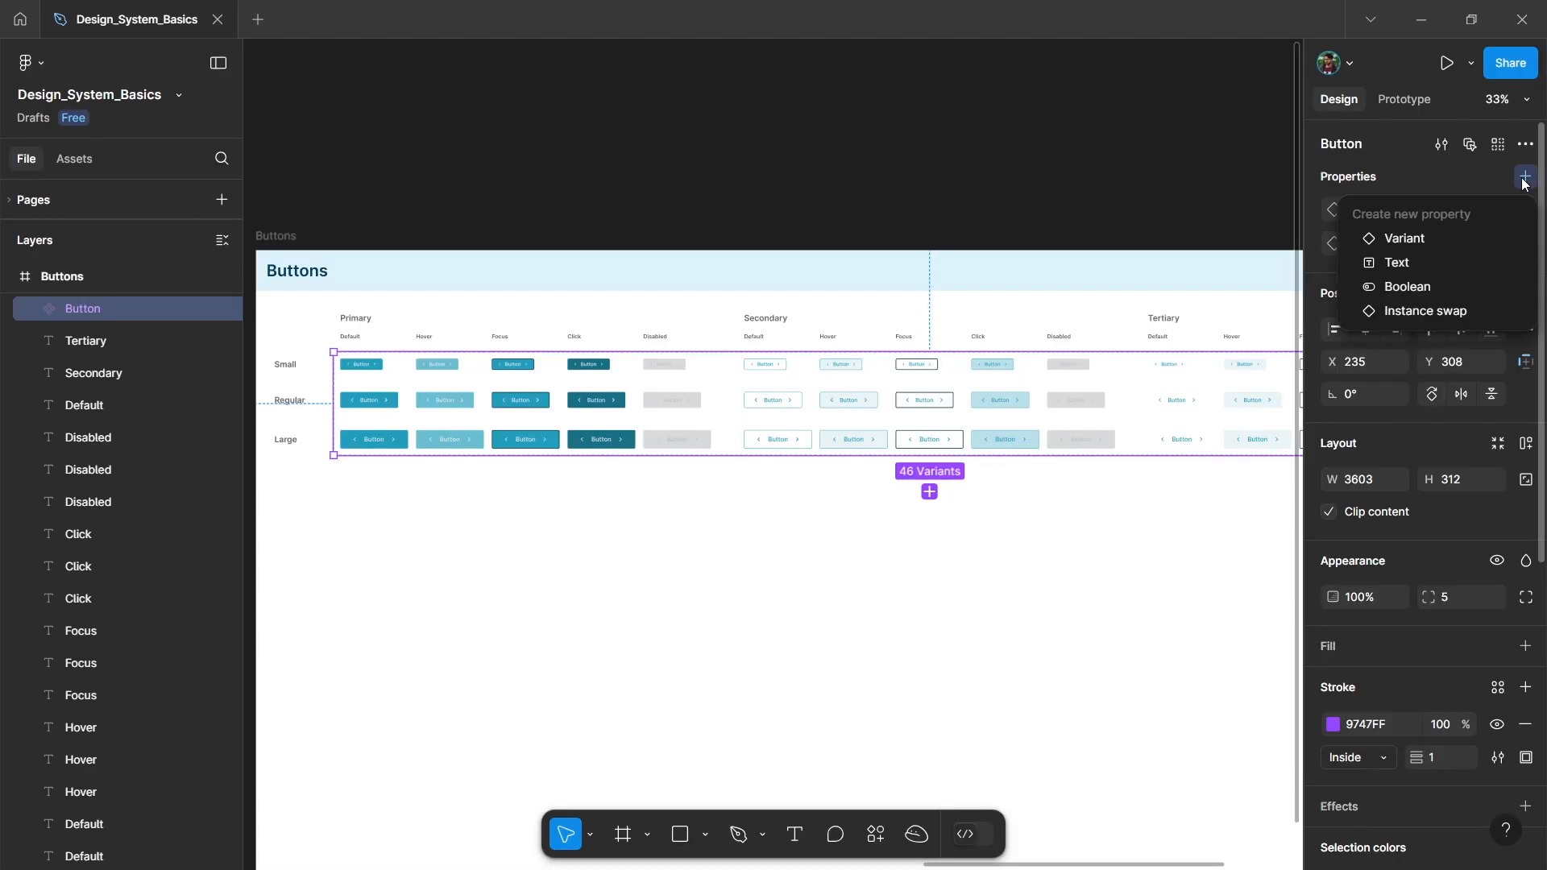
click(1410, 236)
text(Size)
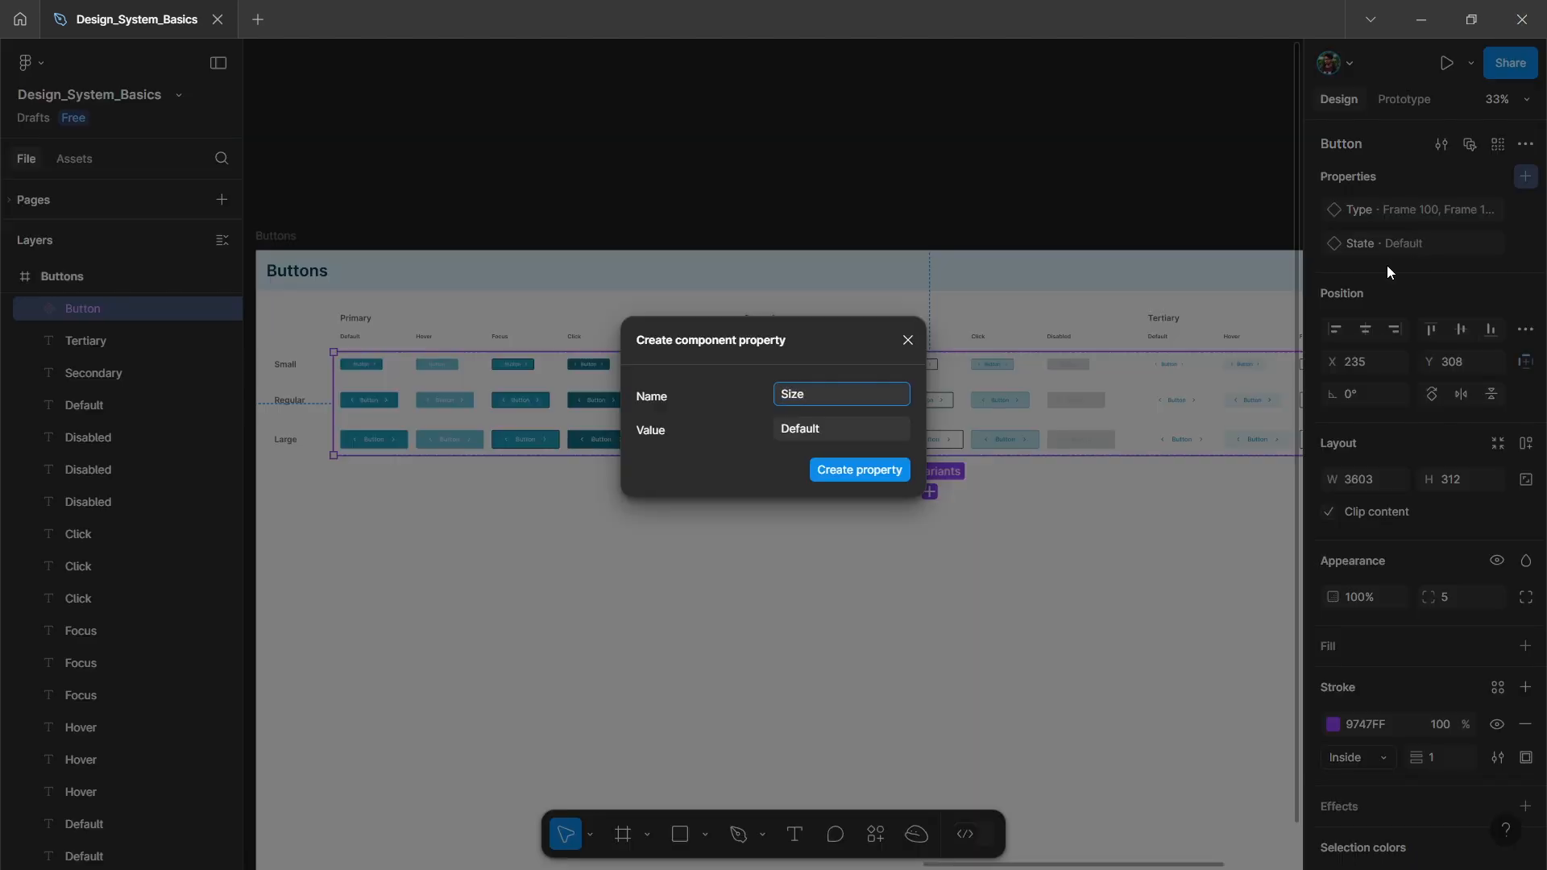
click(858, 477)
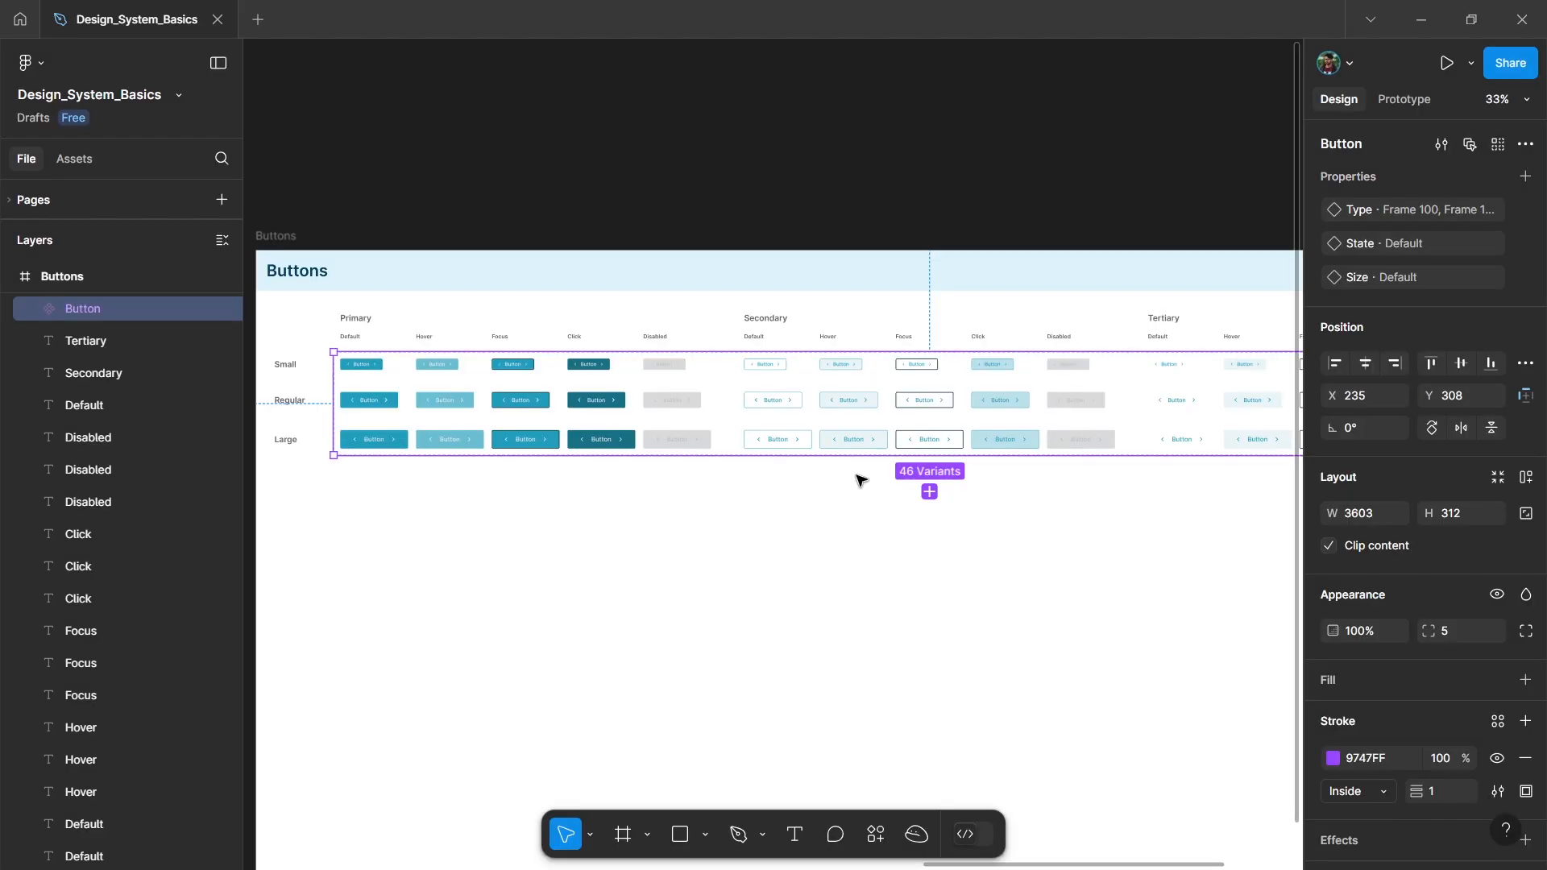
Set the Type of all 15 primary button variants to Primary.
drag(728, 488, 338, 352)
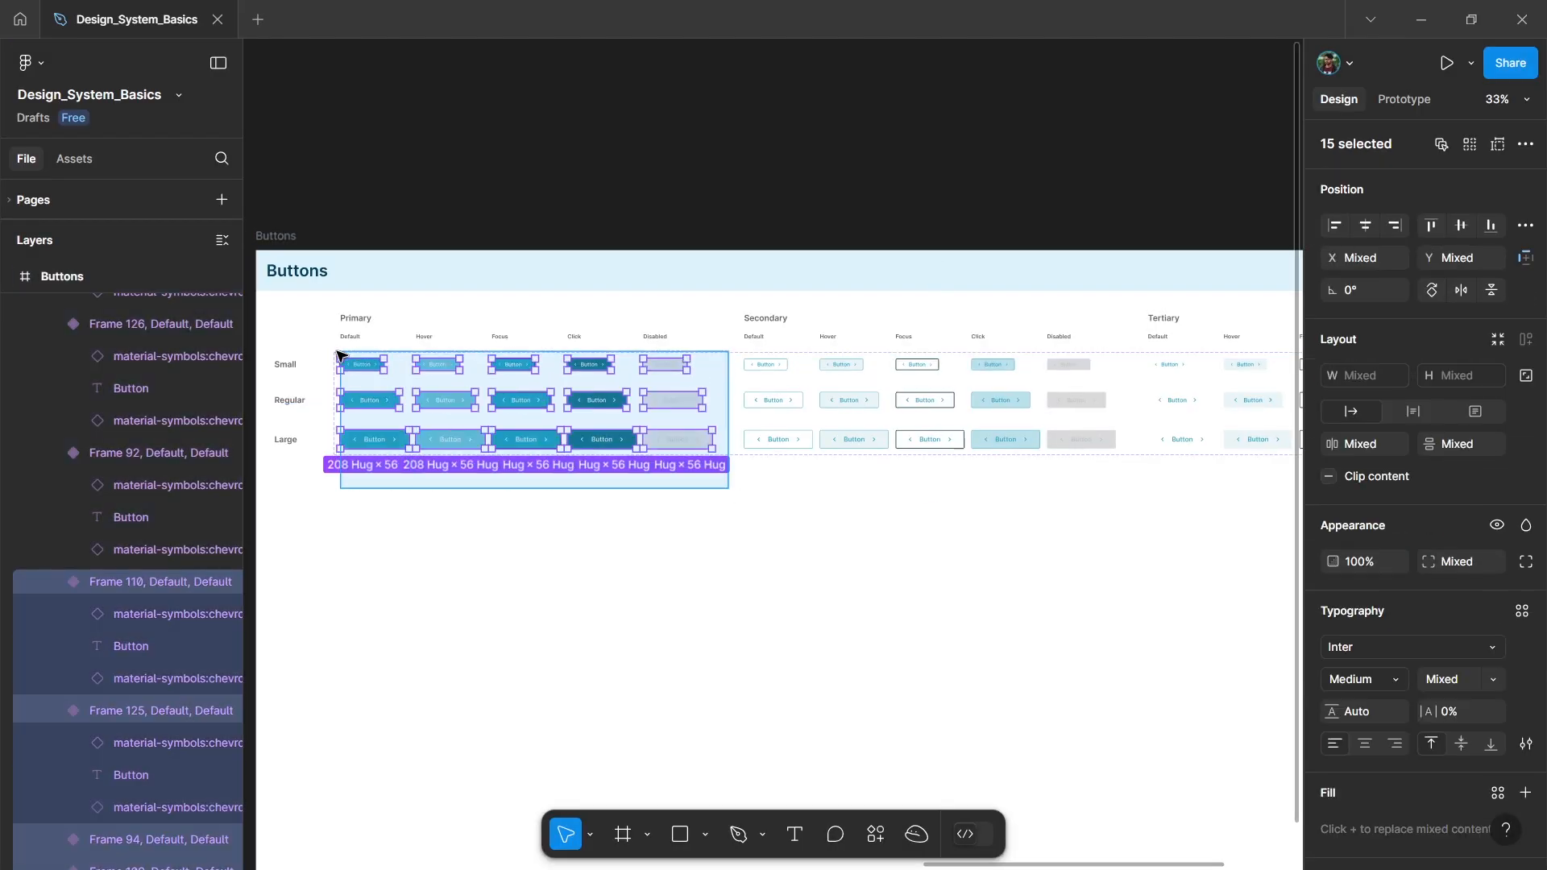
scroll(338, 352, up, 3)
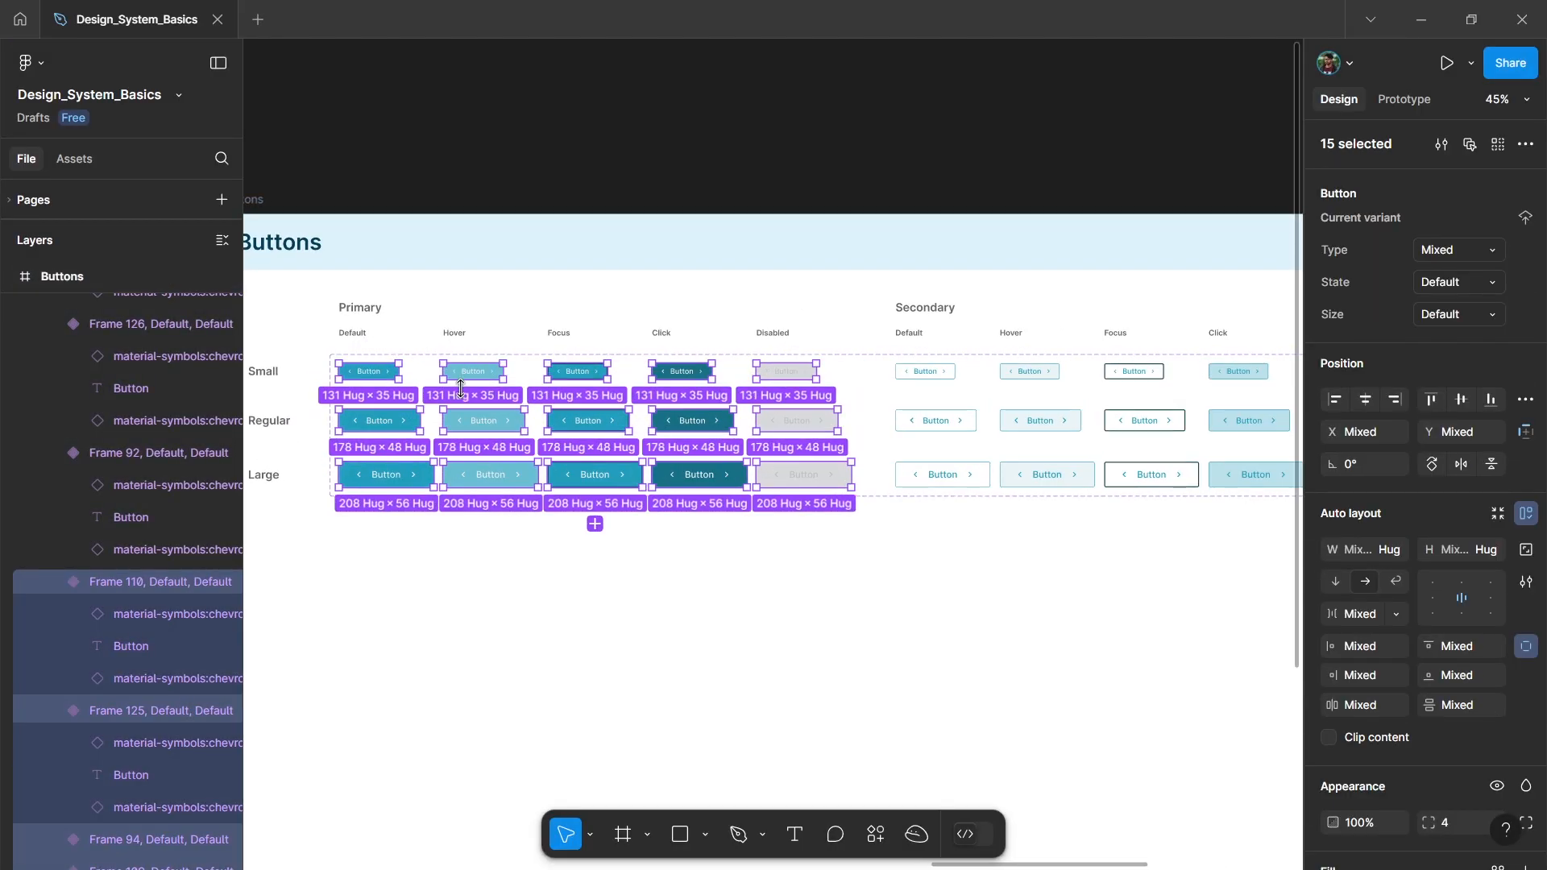
click(1458, 251)
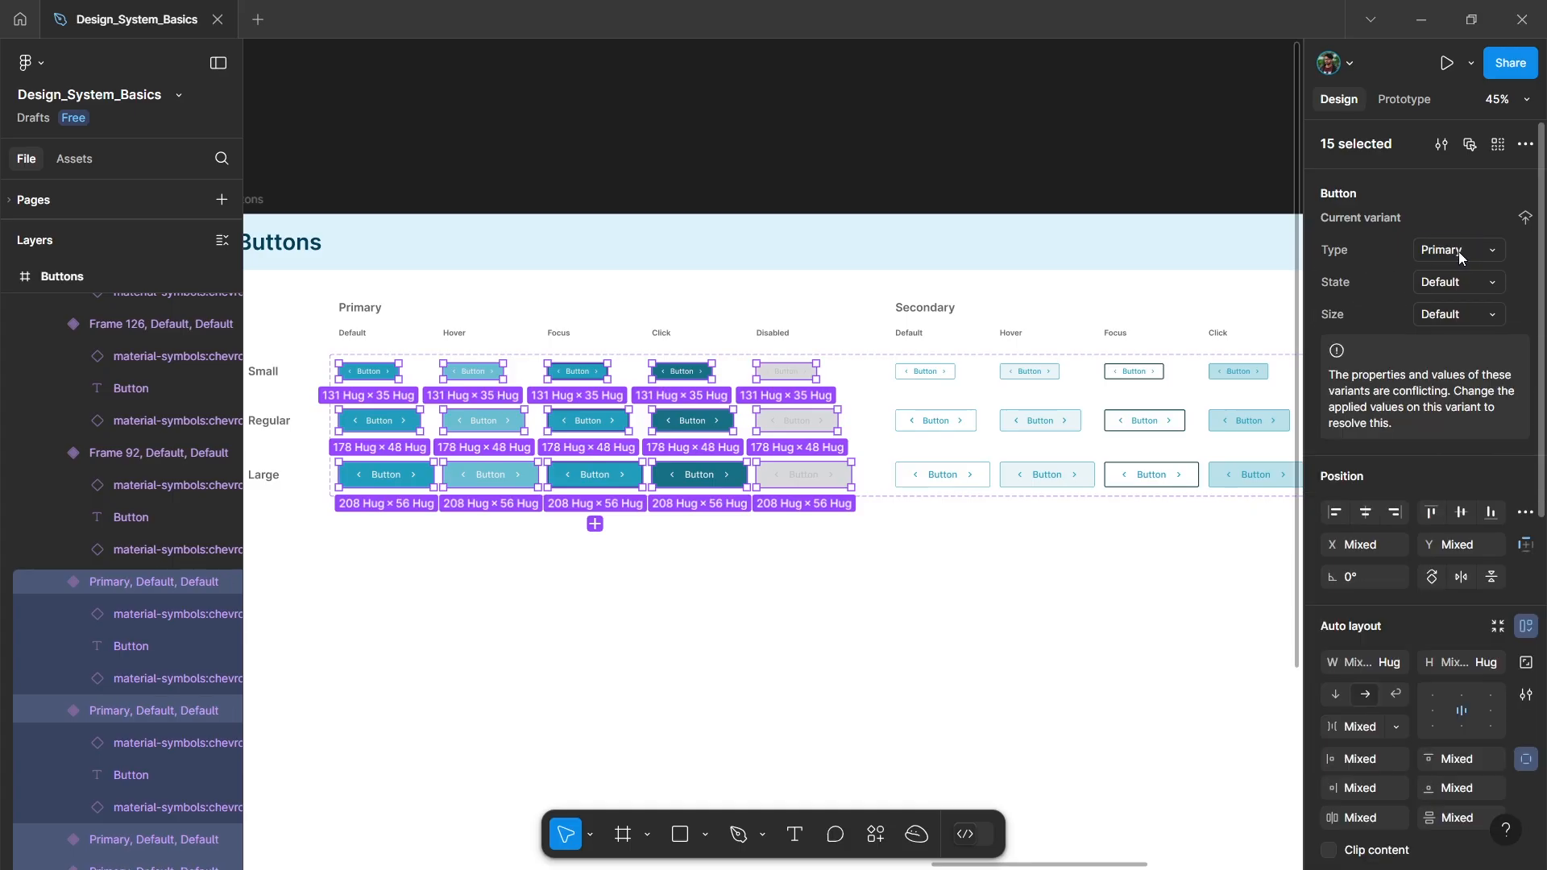
Set the Type of all 15 secondary button variants to Secondary.
scroll(1156, 387, right, 5)
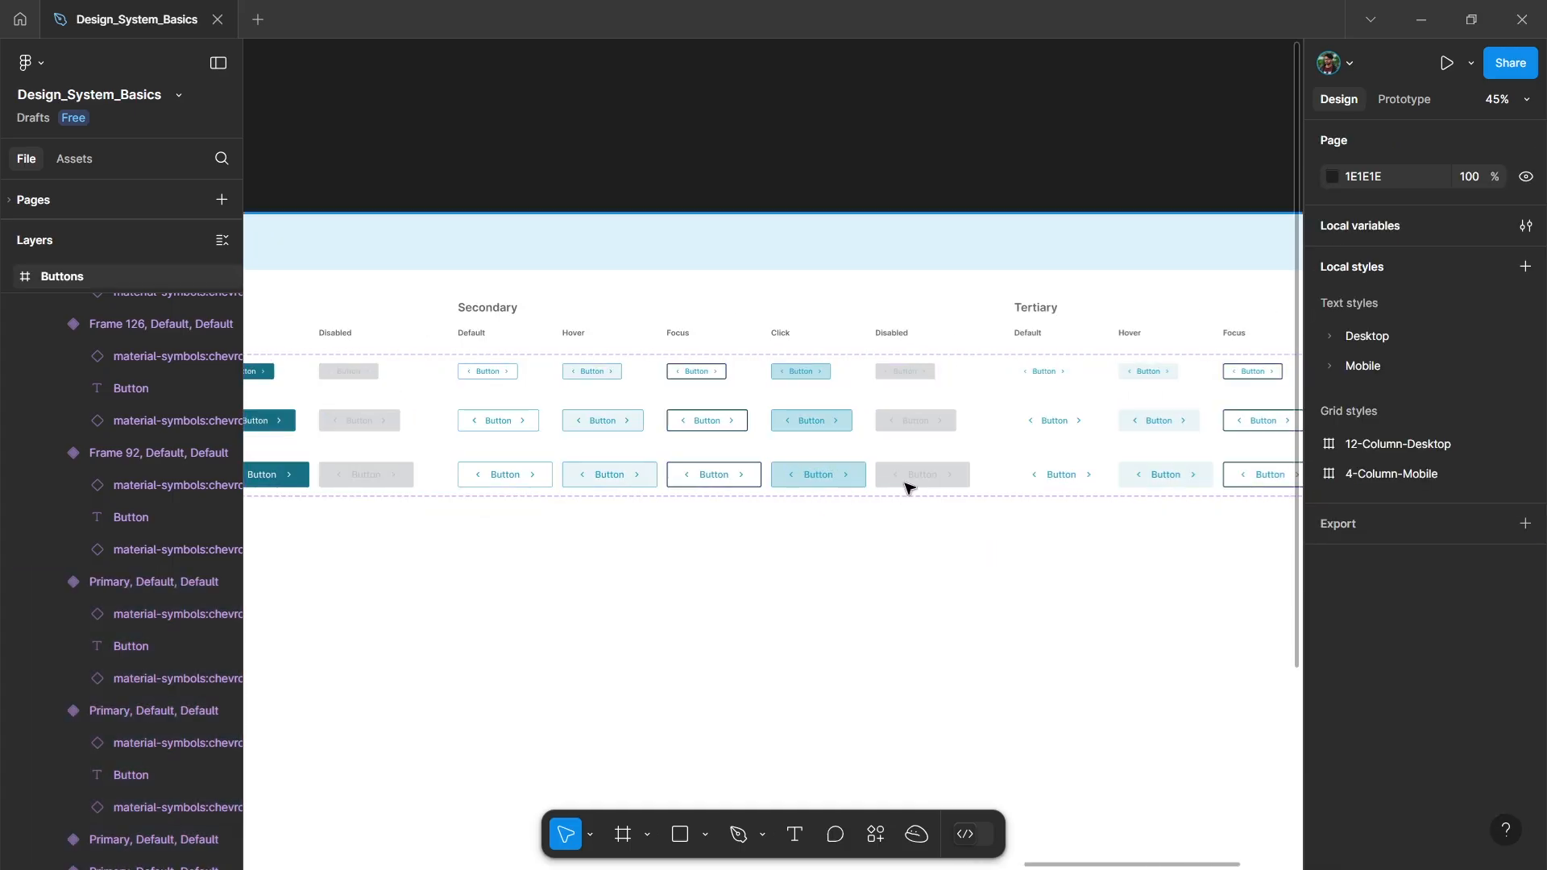
drag(983, 549, 449, 354)
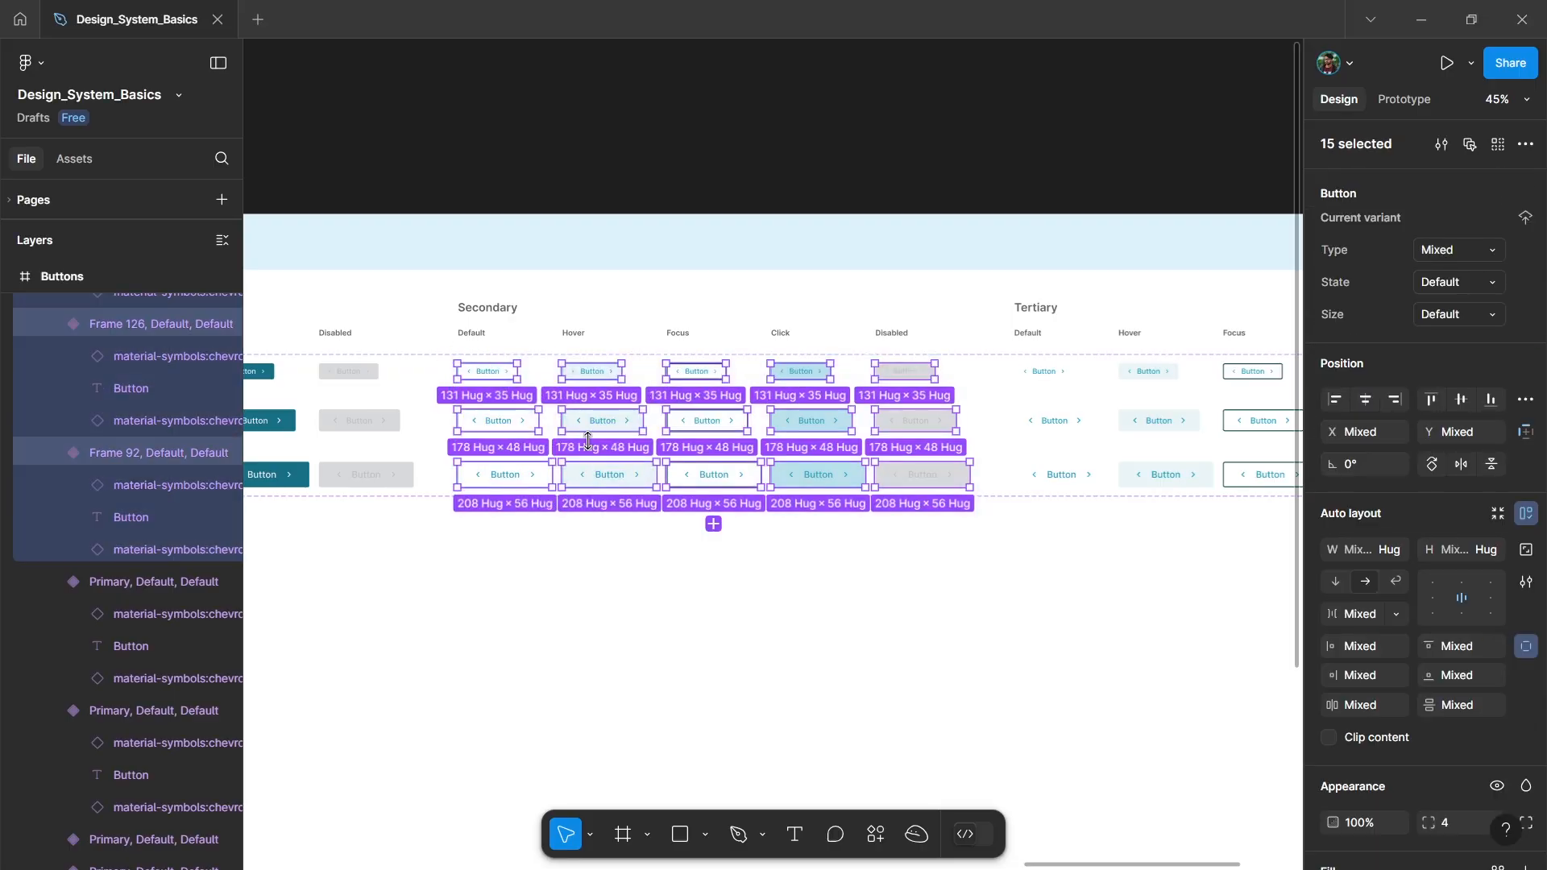
click(1455, 250)
text(Secondary)
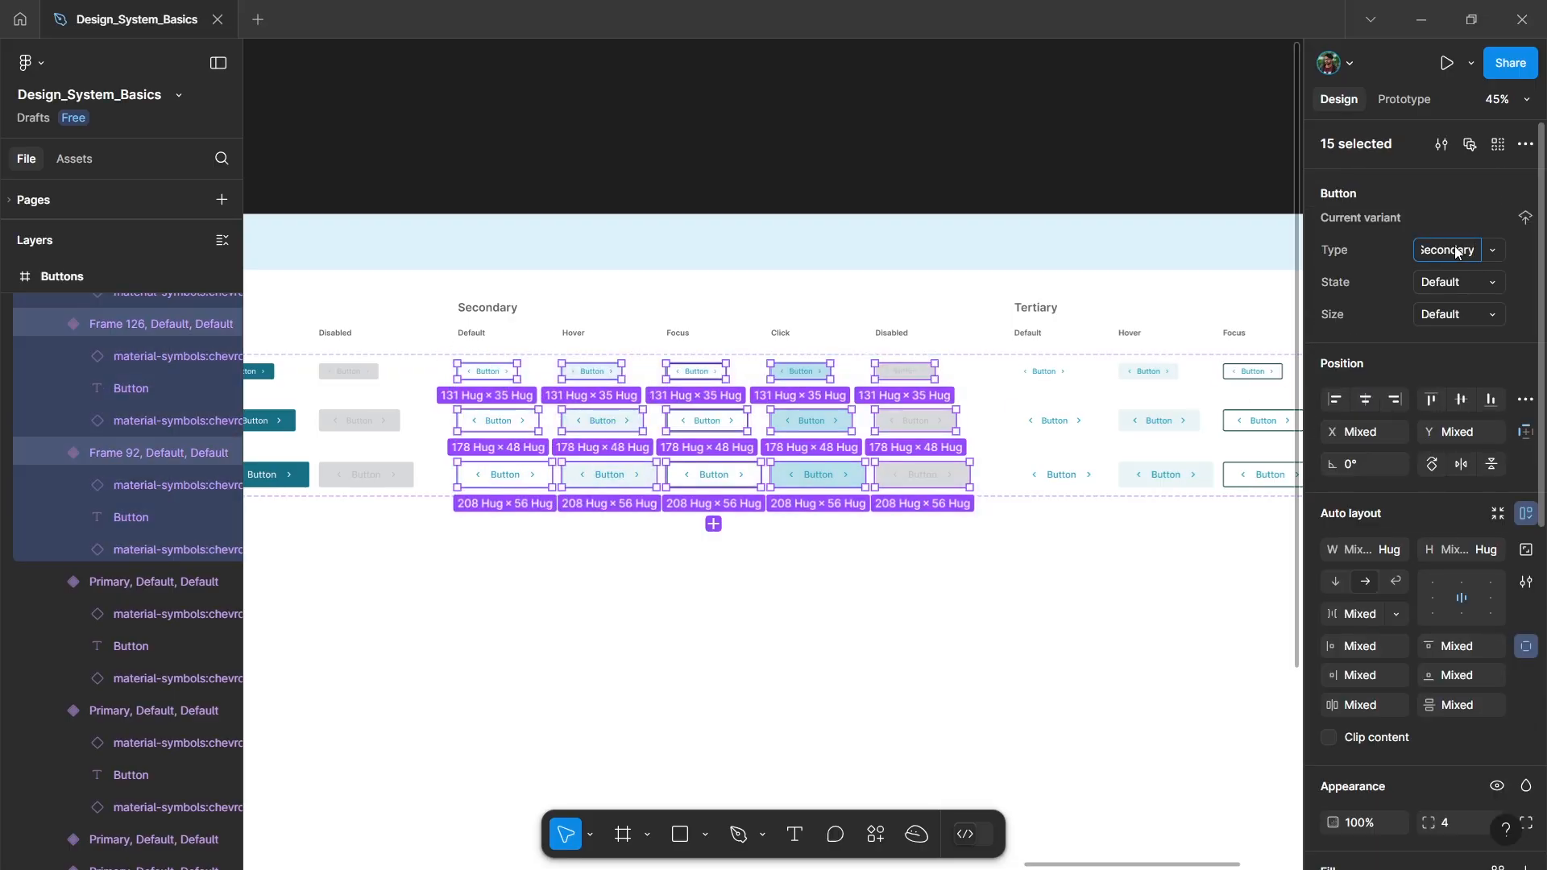
key(Return)
Set the Type of all tertiary button variants to Tertiary.
scroll(719, 546, right, 3)
scroll(719, 545, right, 3)
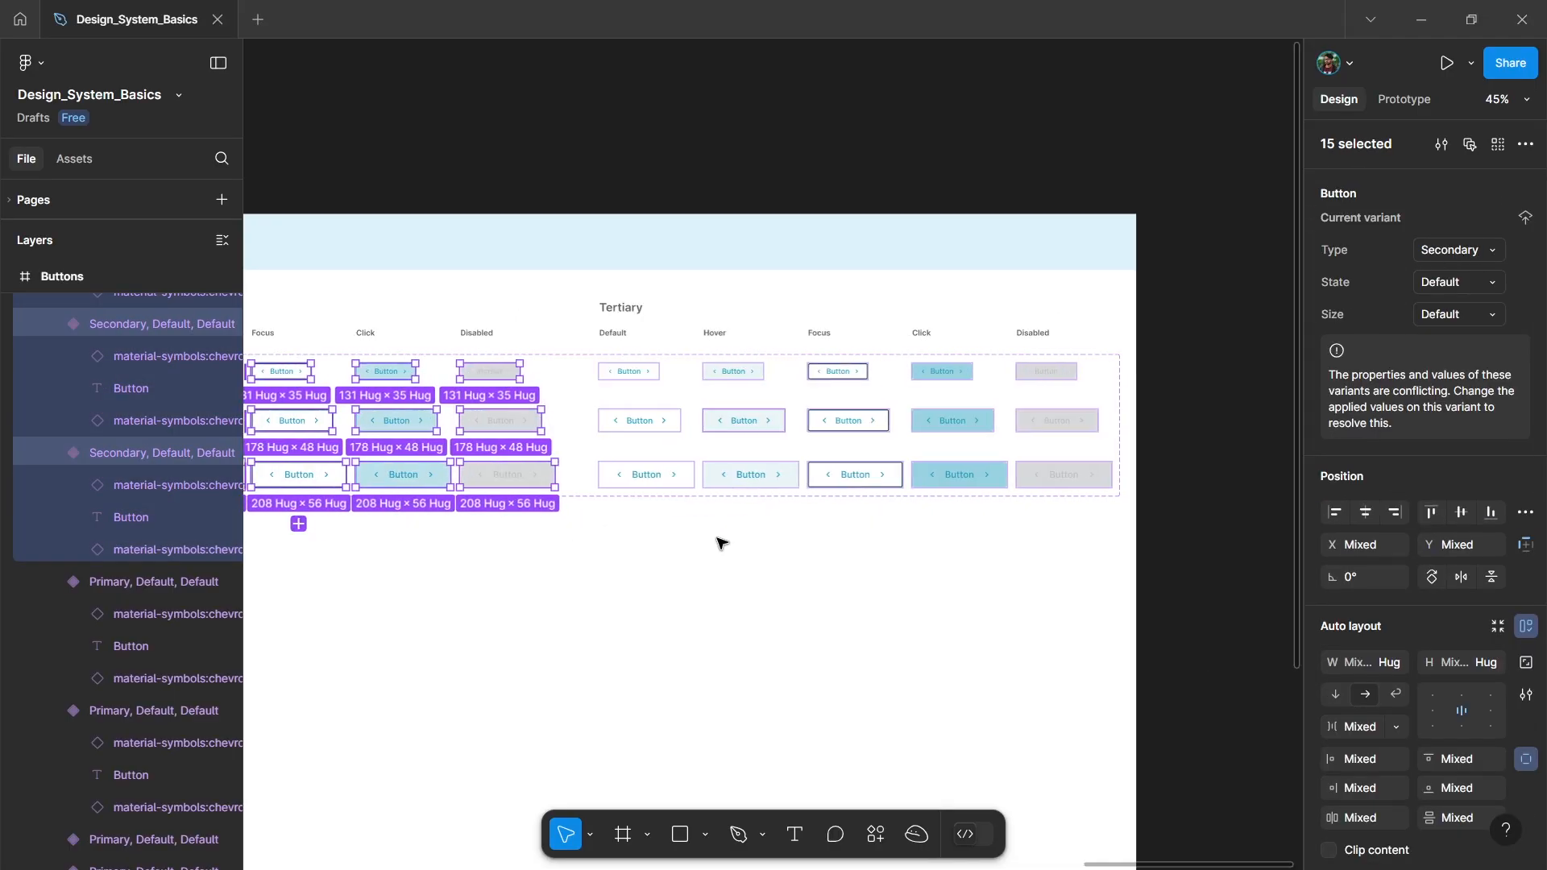
click(1150, 549)
drag(1124, 554, 595, 357)
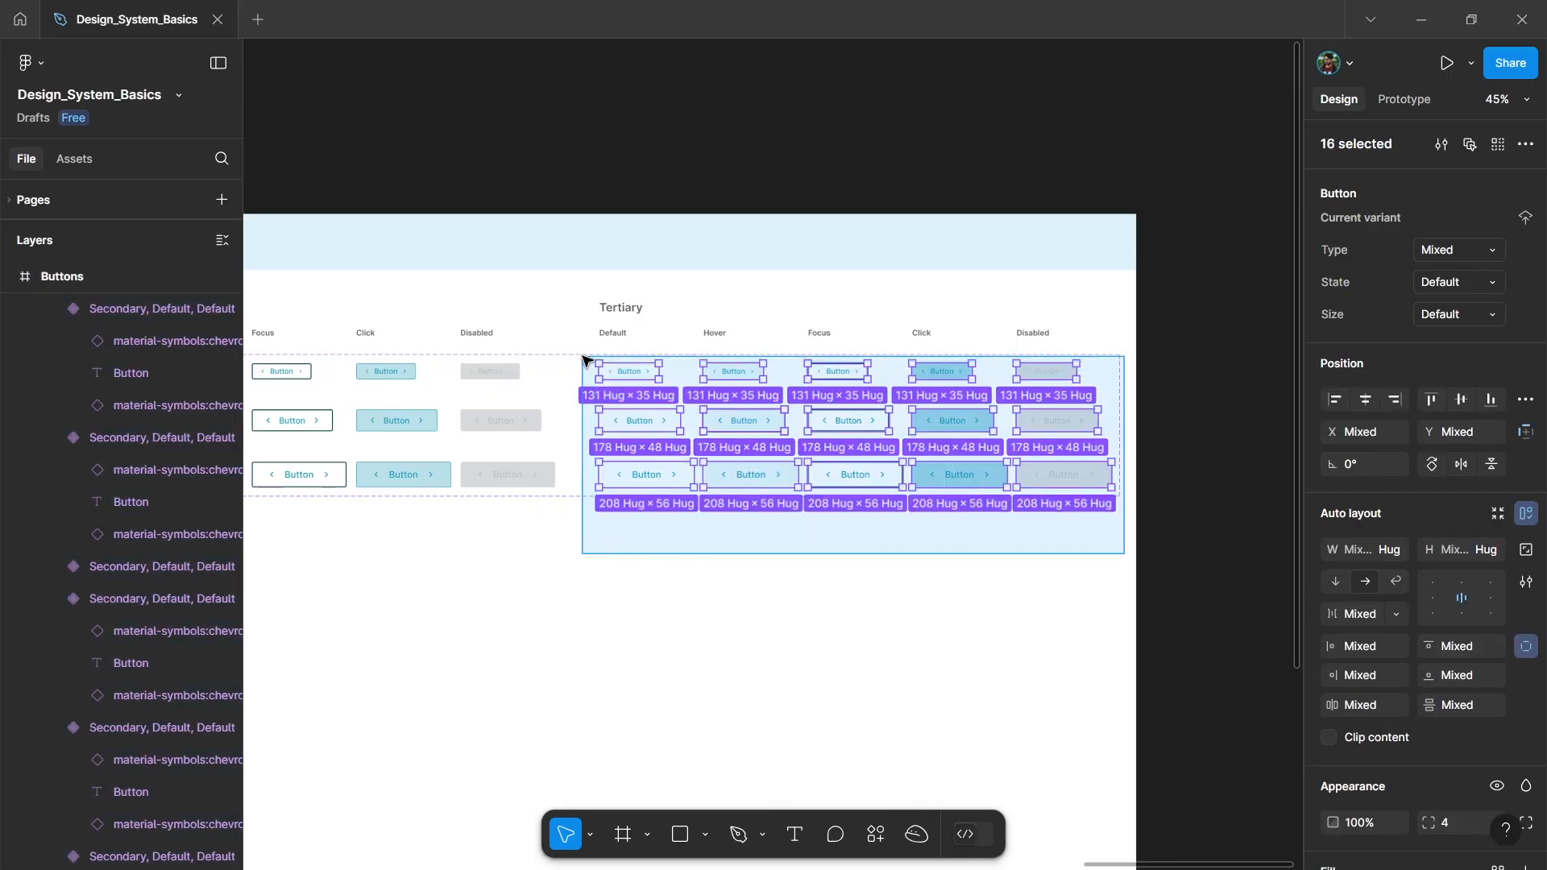
click(1446, 252)
text(Tertiary)
key(Return)
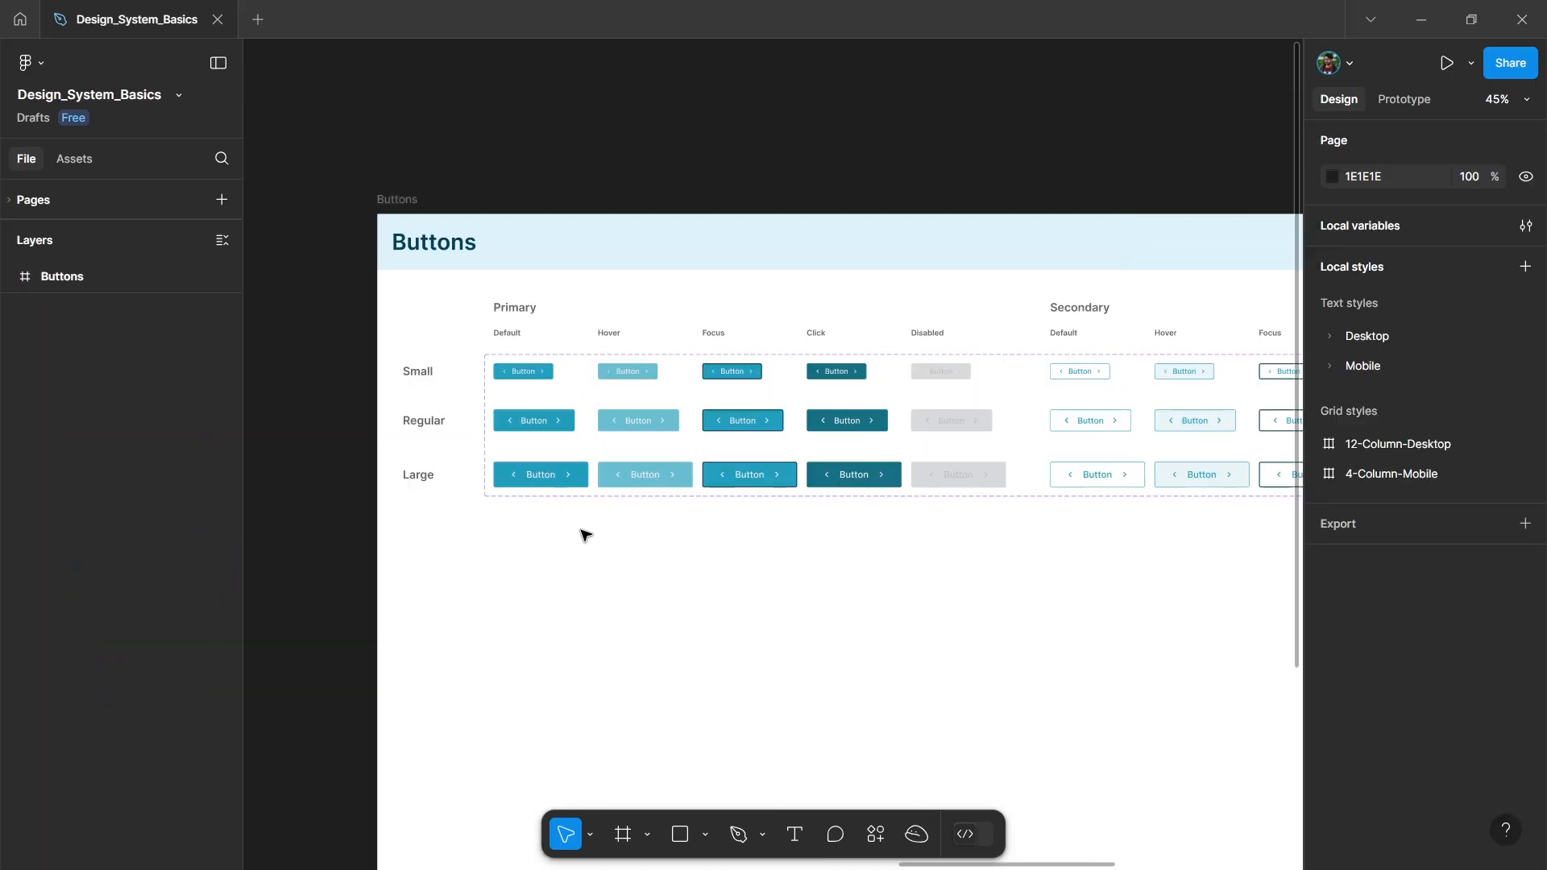
Assign the State Default to the three primary buttons in the Default column and Hover to those in the Hover column.
drag(591, 536, 491, 360)
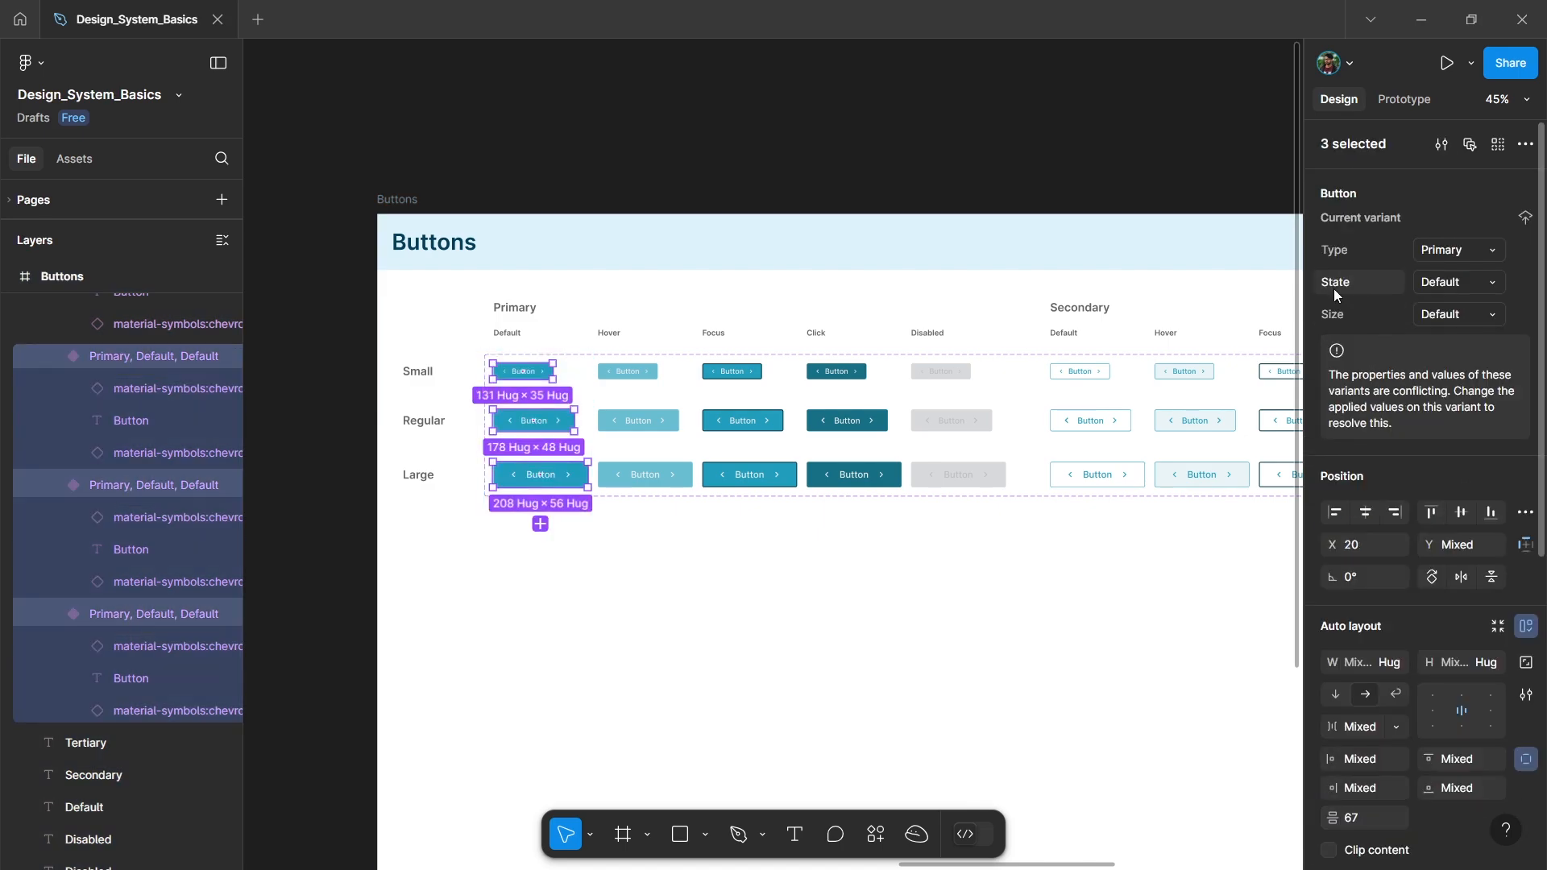
click(1462, 285)
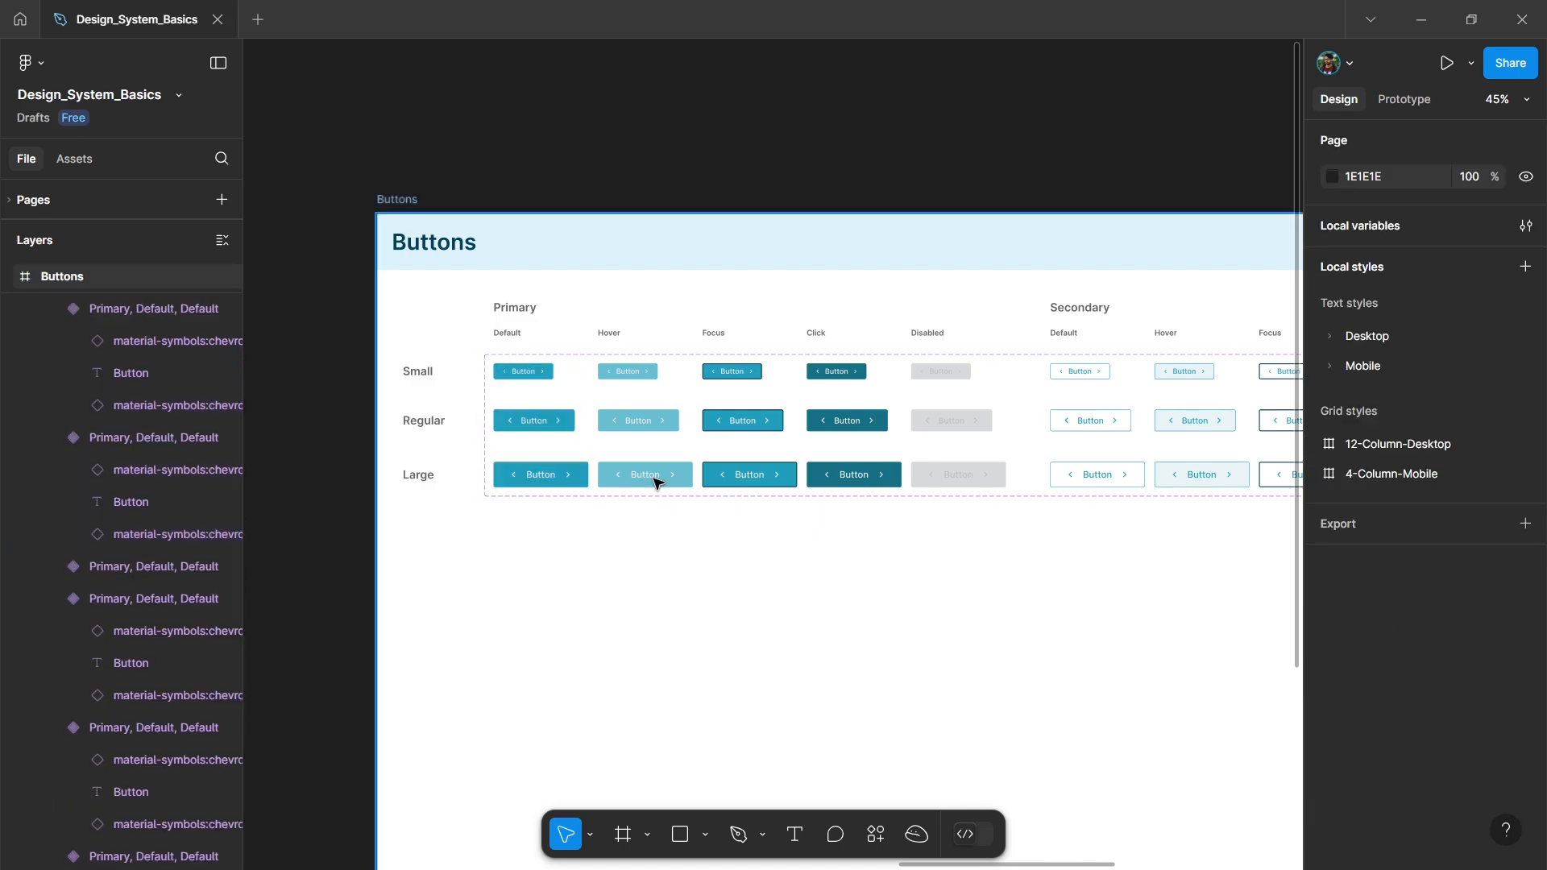
drag(699, 530, 595, 360)
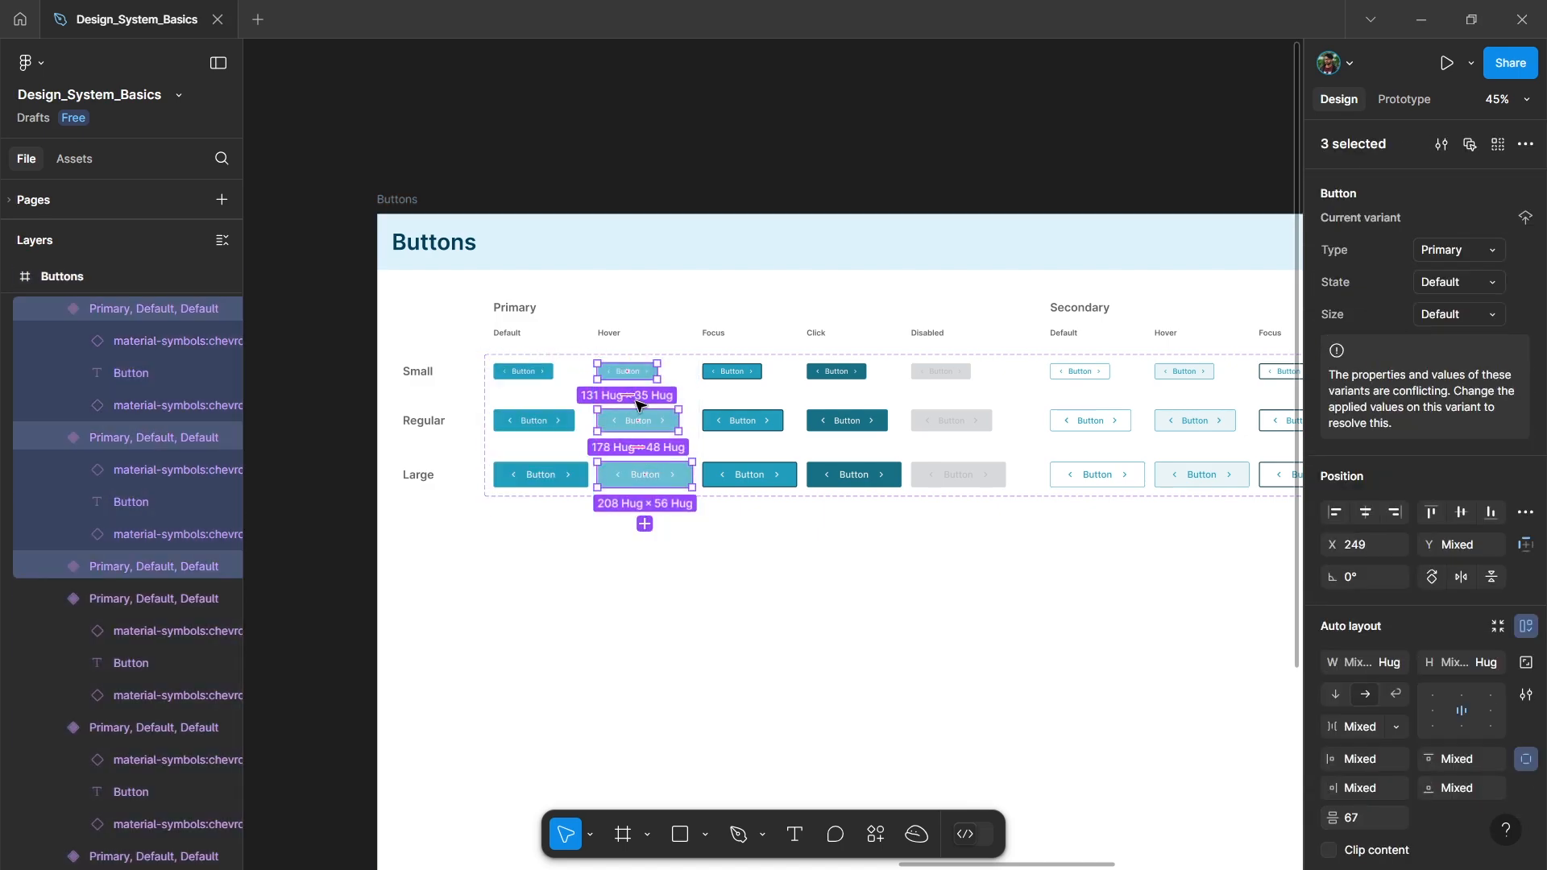
ctrl+scroll(637, 403, up, 5)
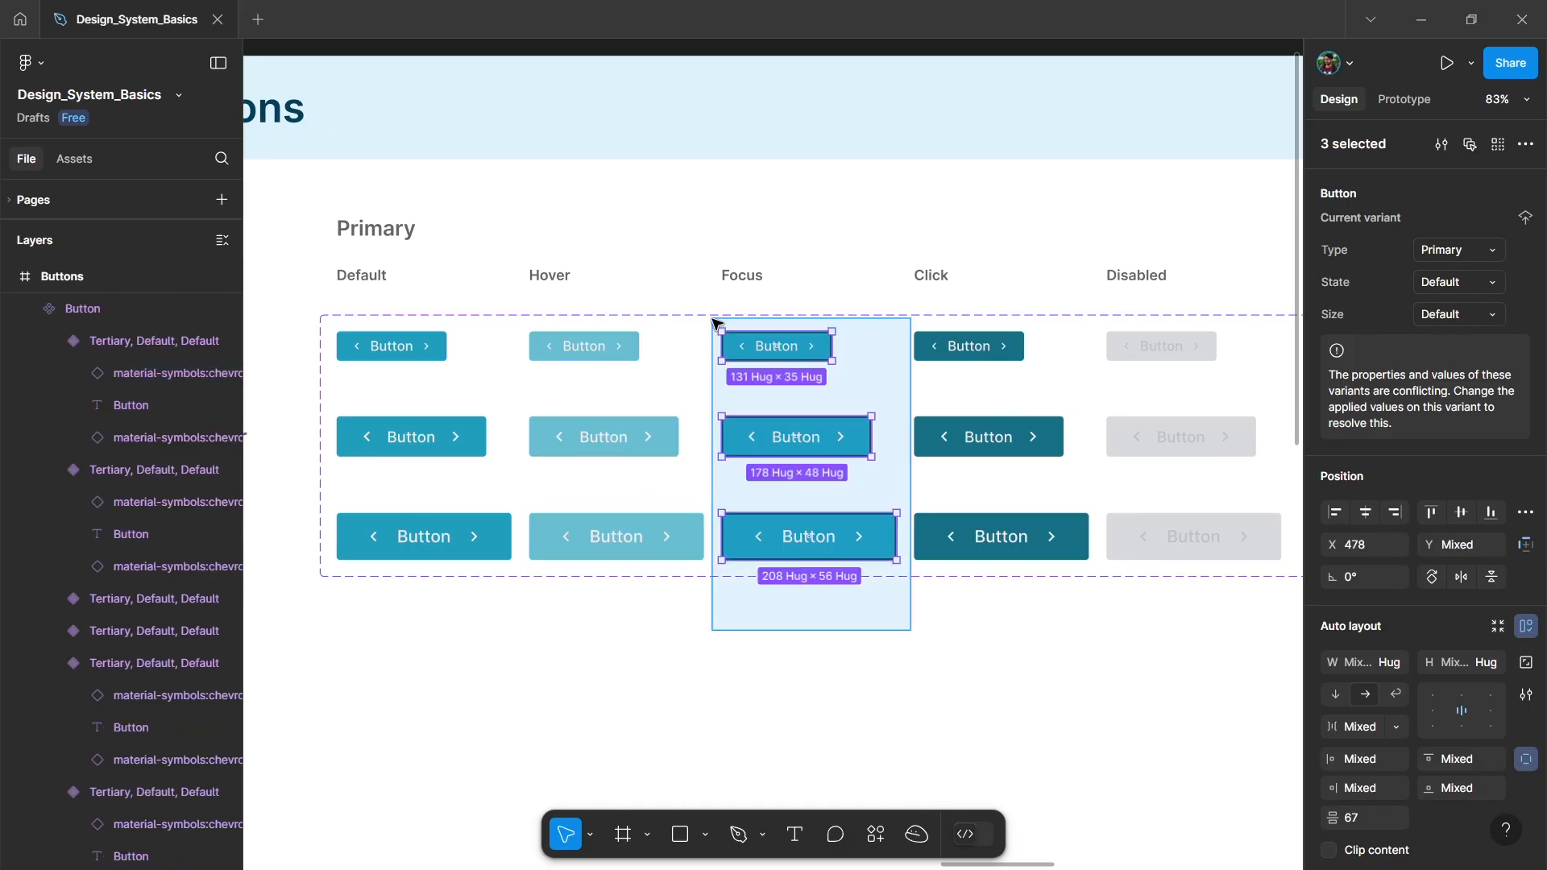
Set the State of the primary buttons in the Focus, Click and Disabled columns to Focus, Click and Disbaled respectively.
drag(712, 327, 712, 327)
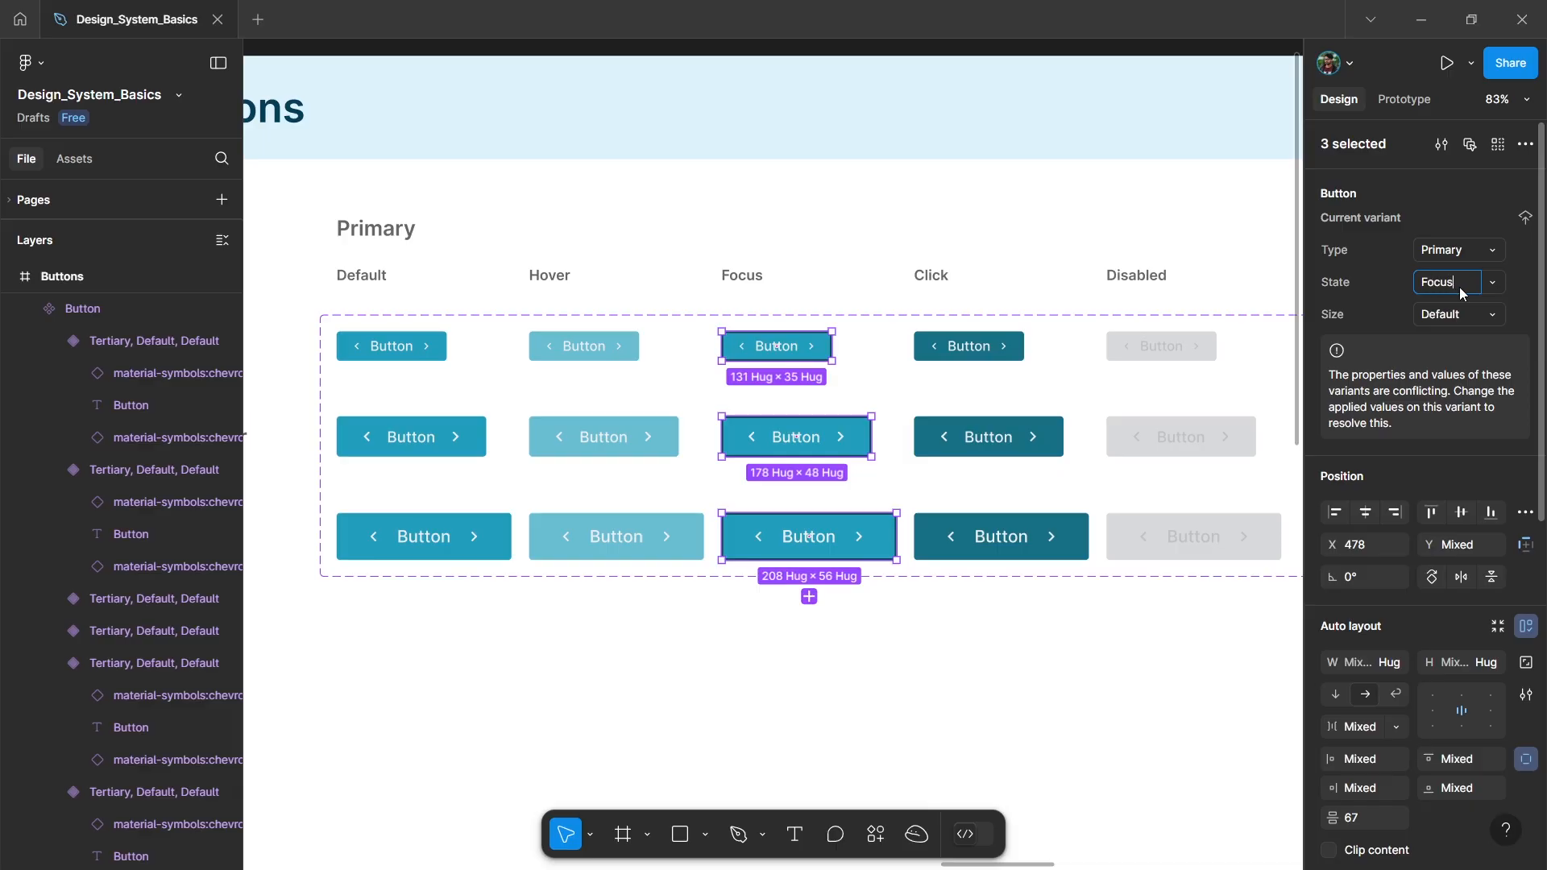
key(Return)
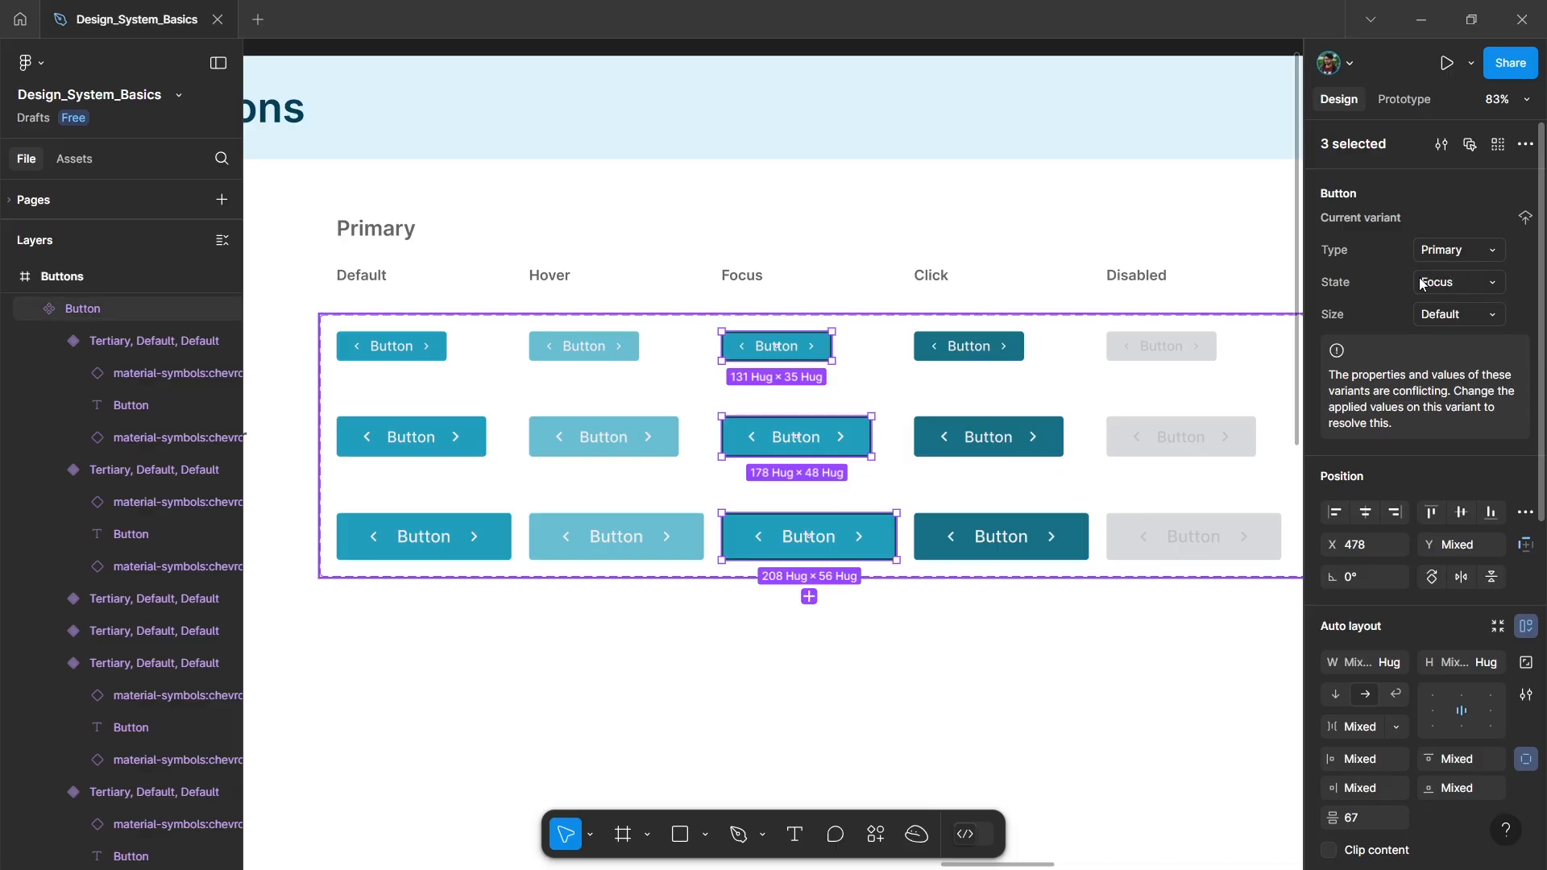
scroll(818, 476, right, 3)
click(870, 622)
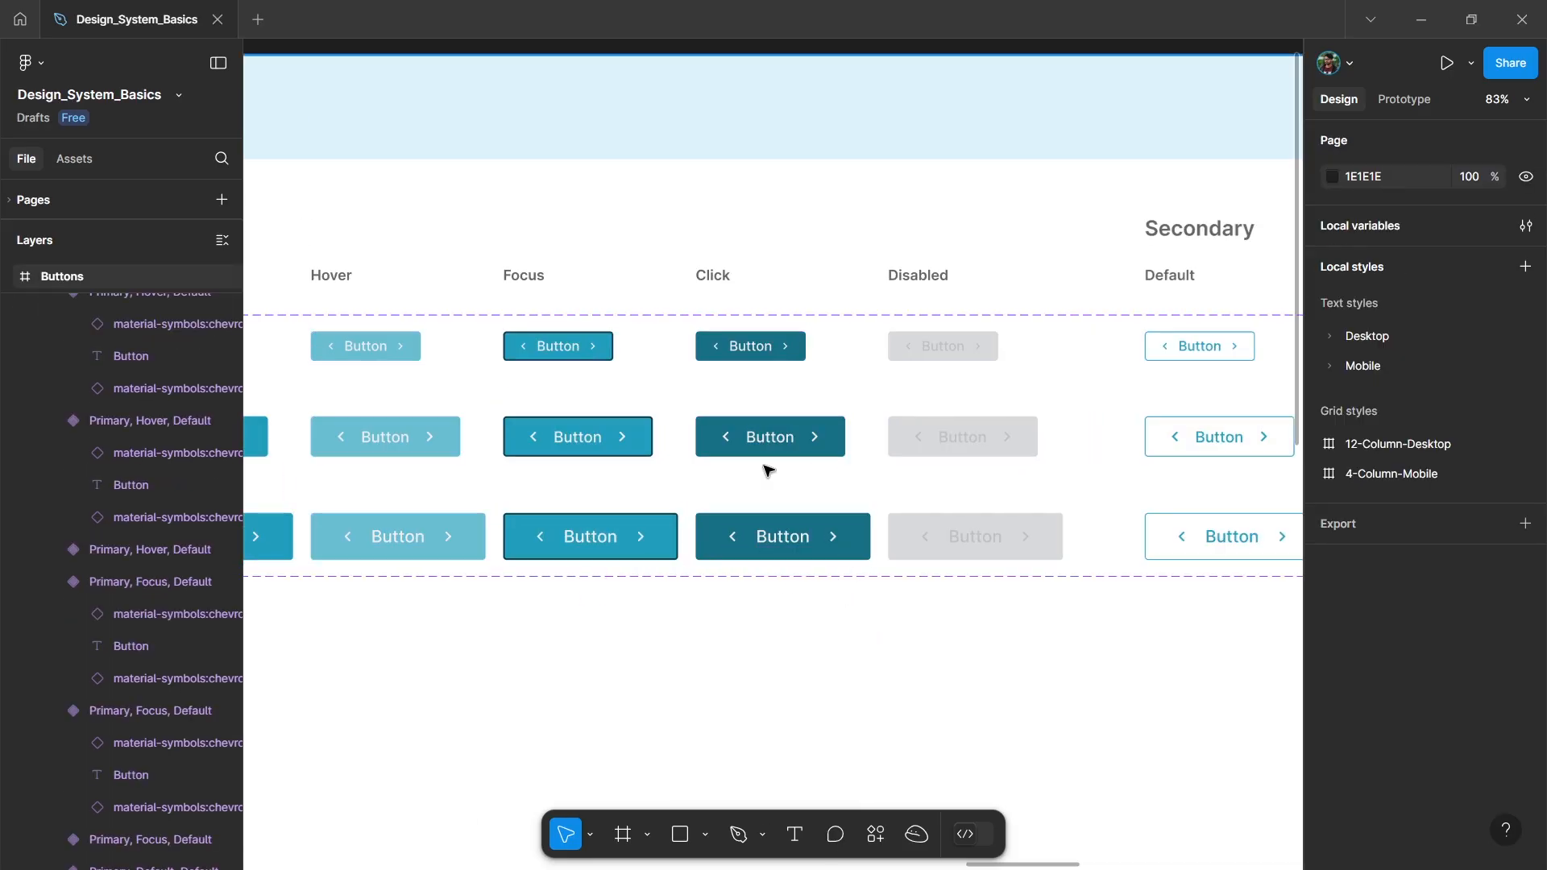
drag(875, 621, 681, 340)
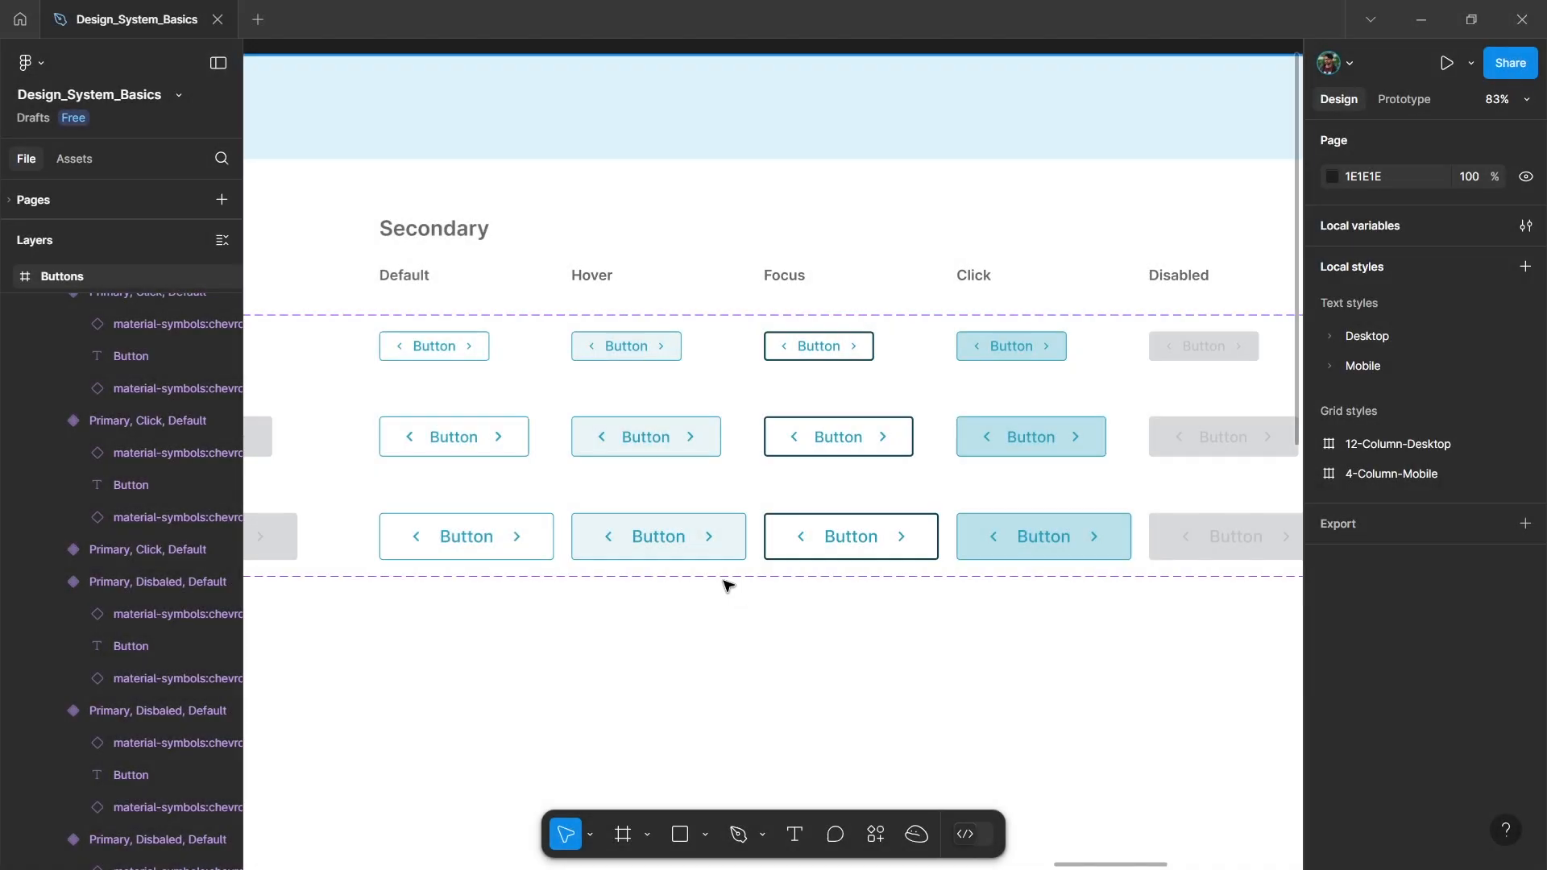
Set the State of the secondary buttons in the Hover column to Hover and those in the Focus column to Focus.
drag(747, 616, 551, 328)
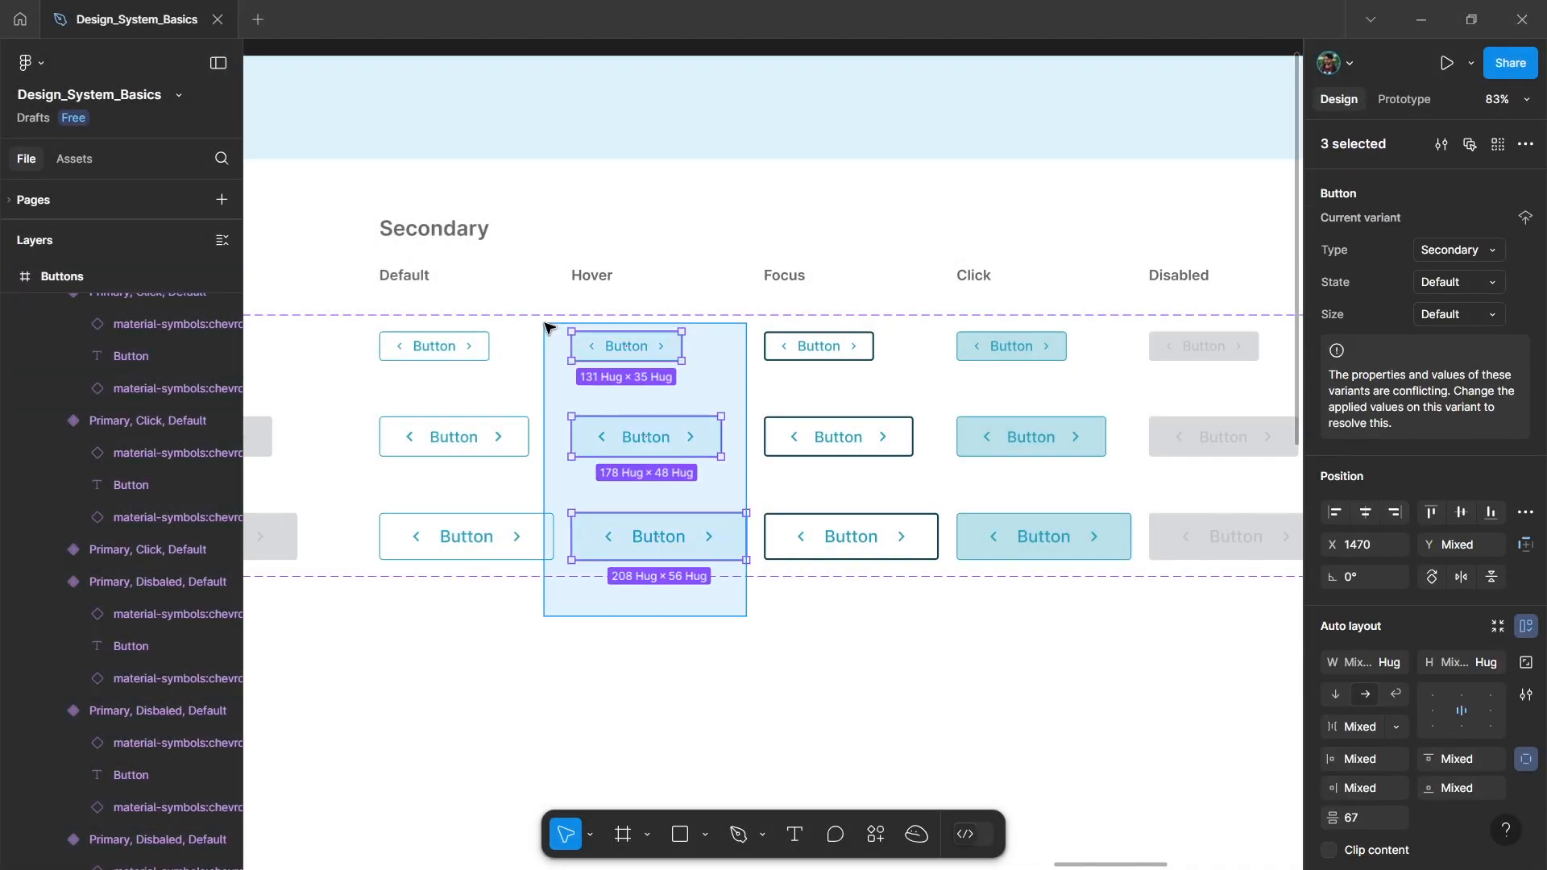
click(1494, 283)
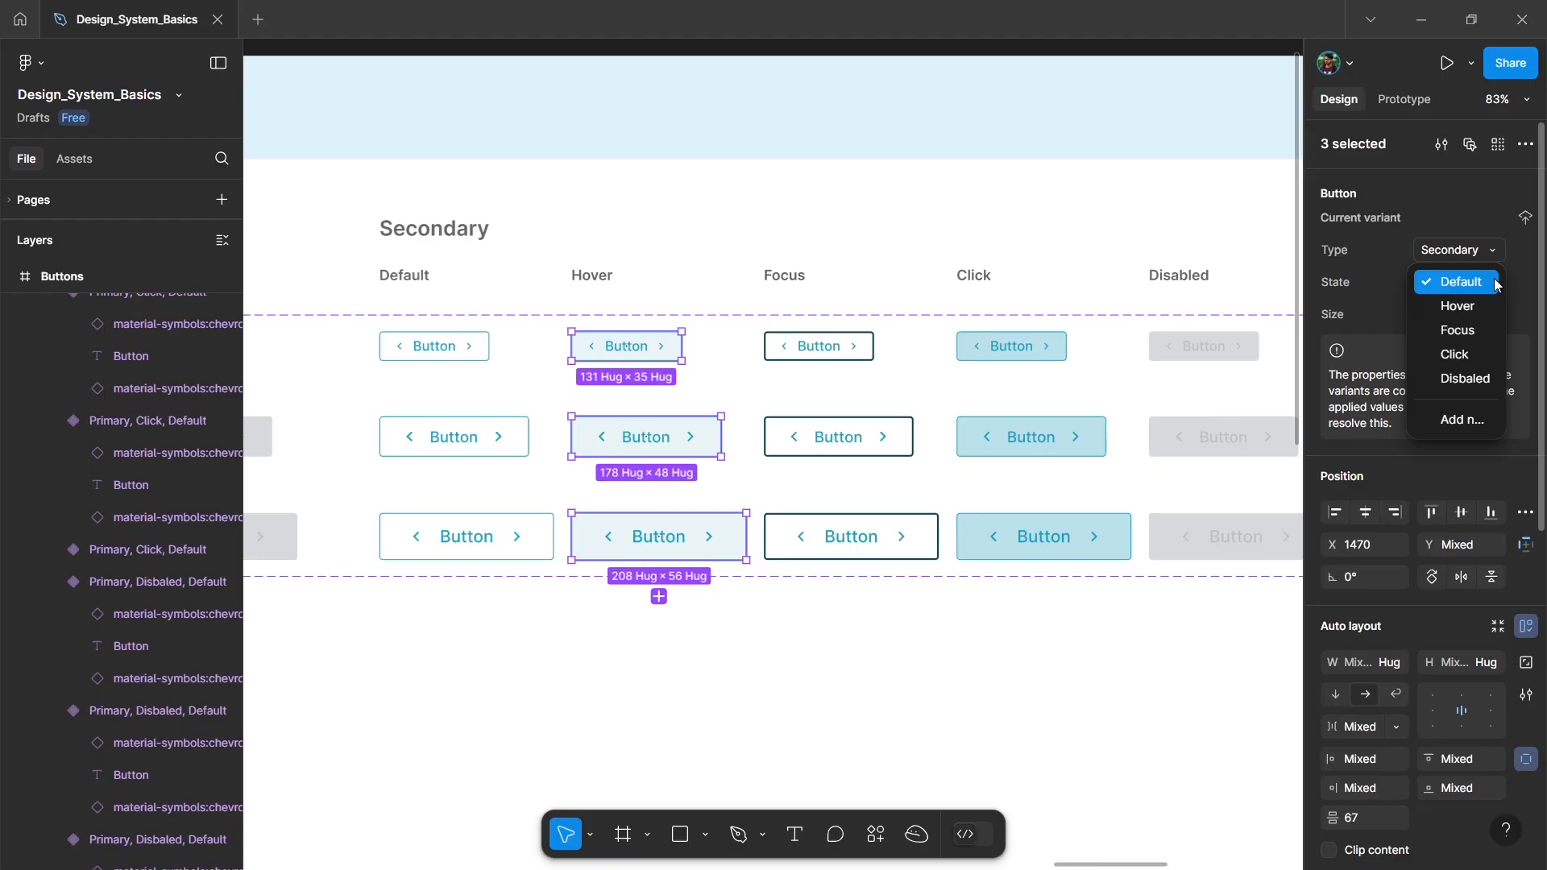
click(1465, 316)
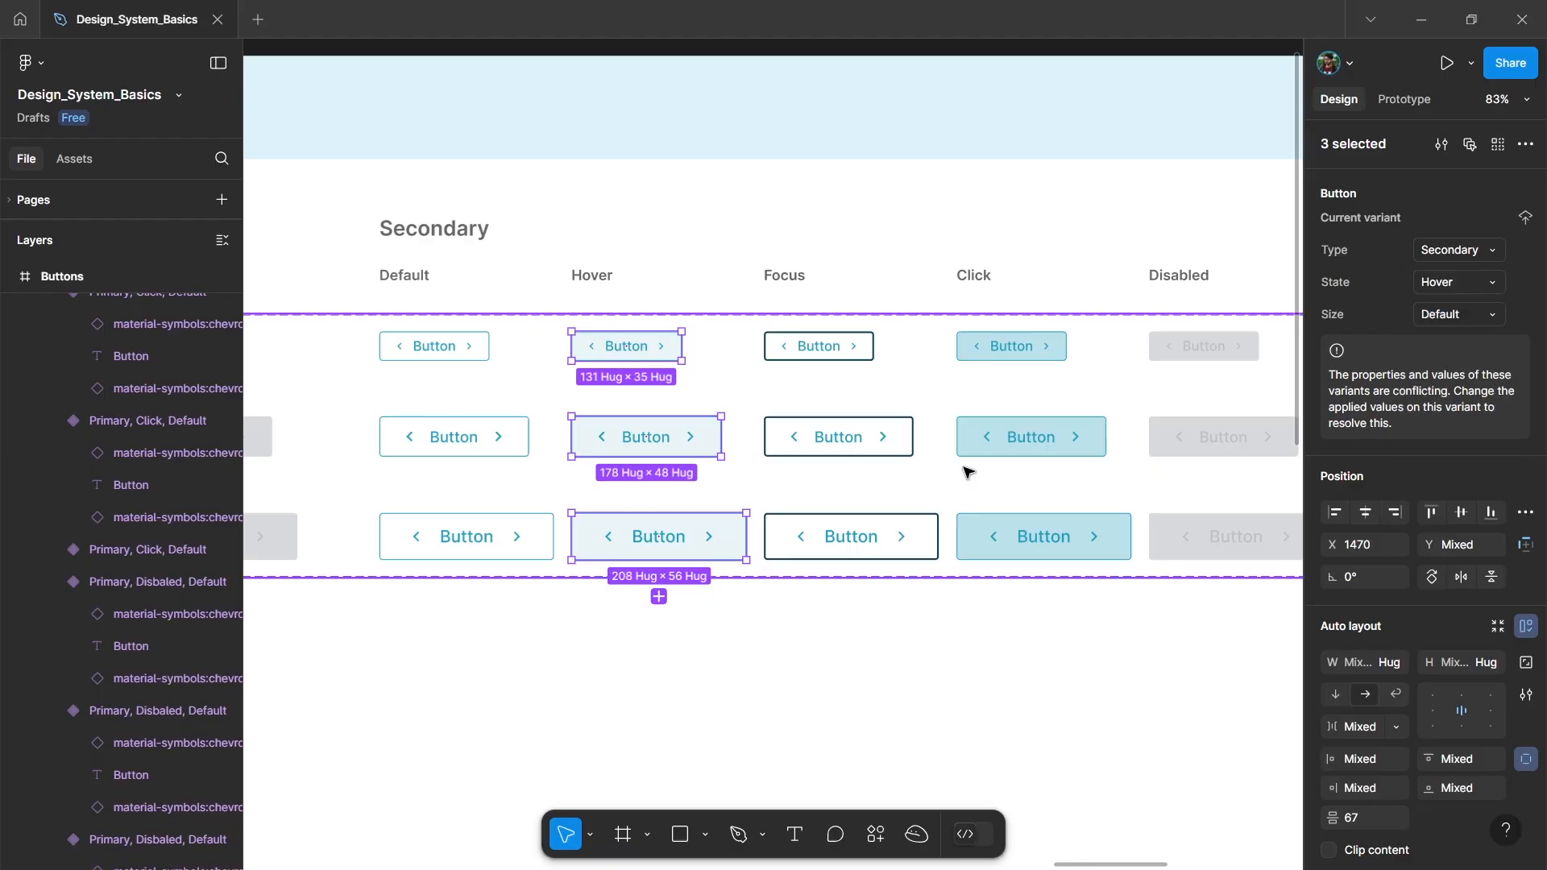
scroll(766, 507, right, 2)
drag(911, 633, 716, 328)
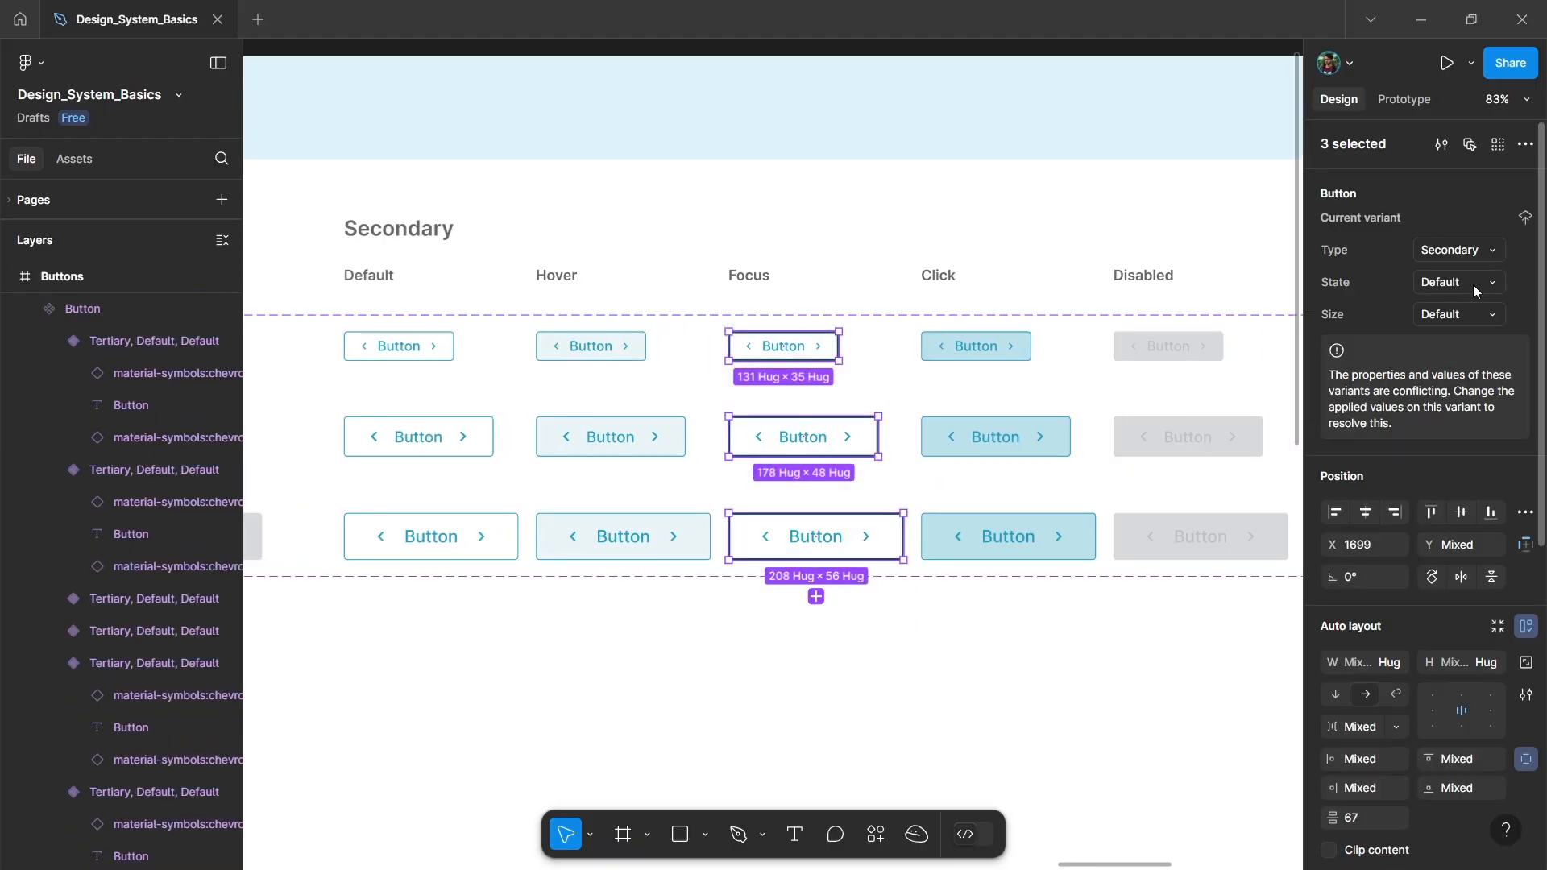
click(1504, 282)
click(1465, 328)
Set the State of the three secondary buttons in the Click column to Click.
scroll(667, 539, right, 5)
drag(771, 613, 561, 330)
click(1465, 282)
click(1457, 349)
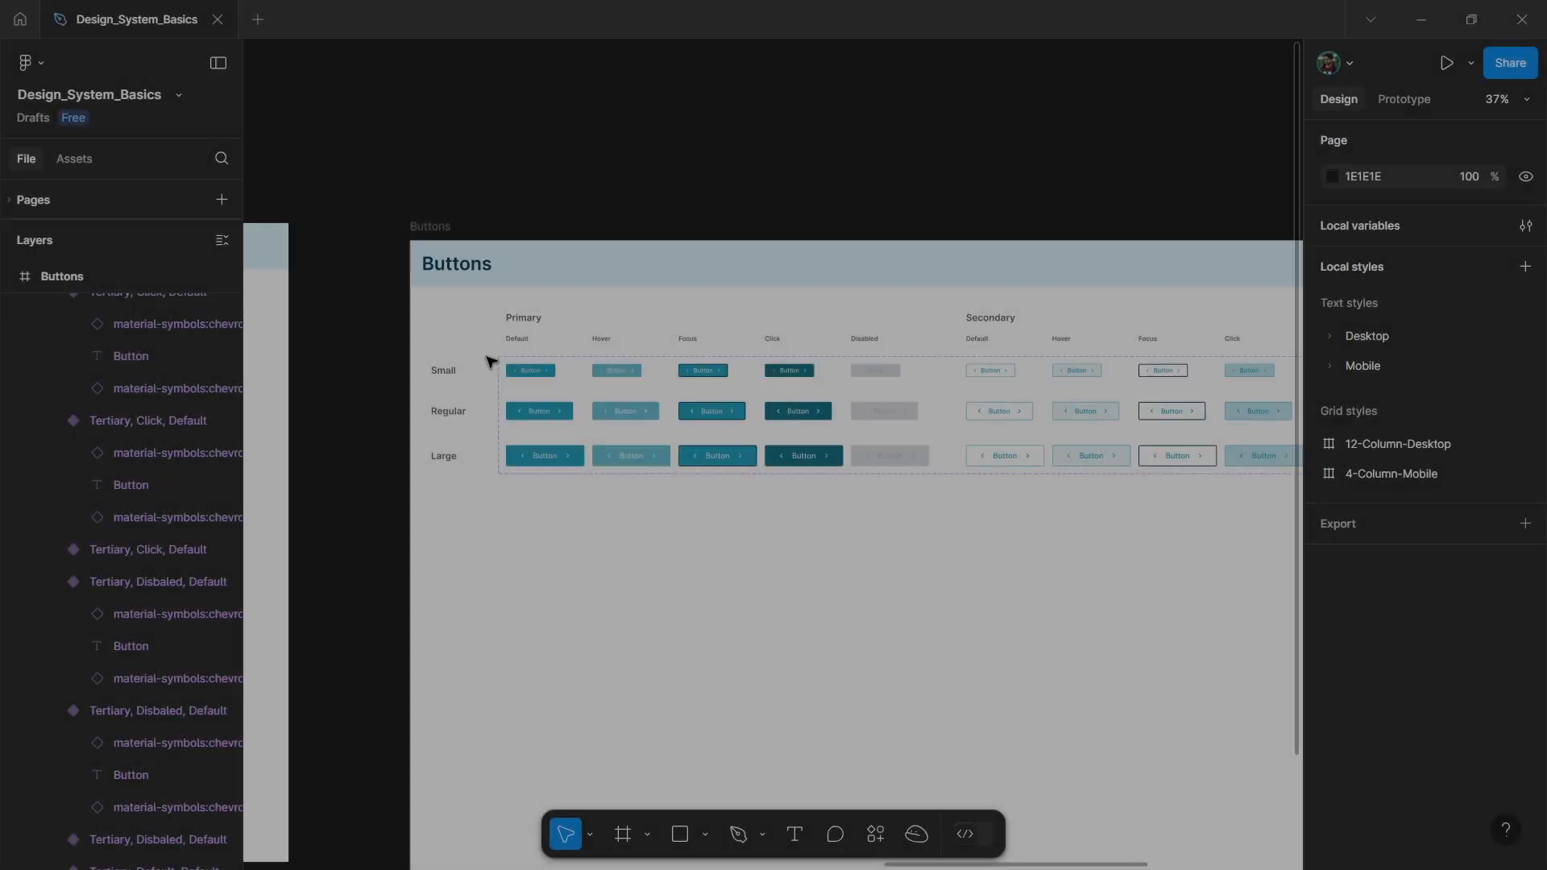
Set the Size of all 15 buttons in the Small row to Small.
drag(473, 350, 1174, 408)
scroll(779, 604, left, 1)
scroll(778, 604, down, 1)
scroll(779, 604, left, 1)
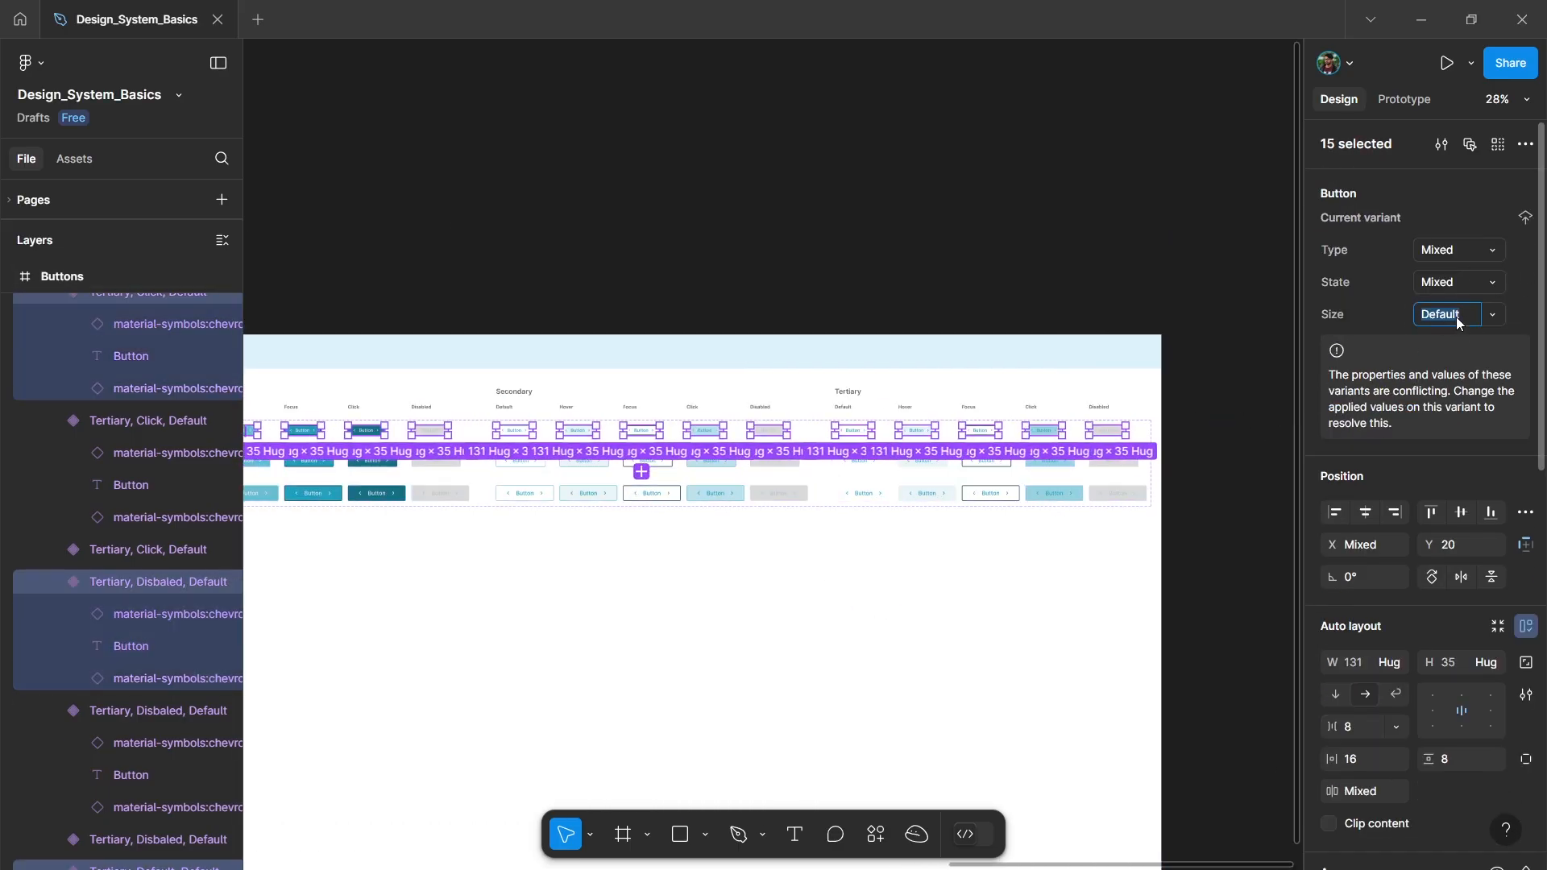
key(Return)
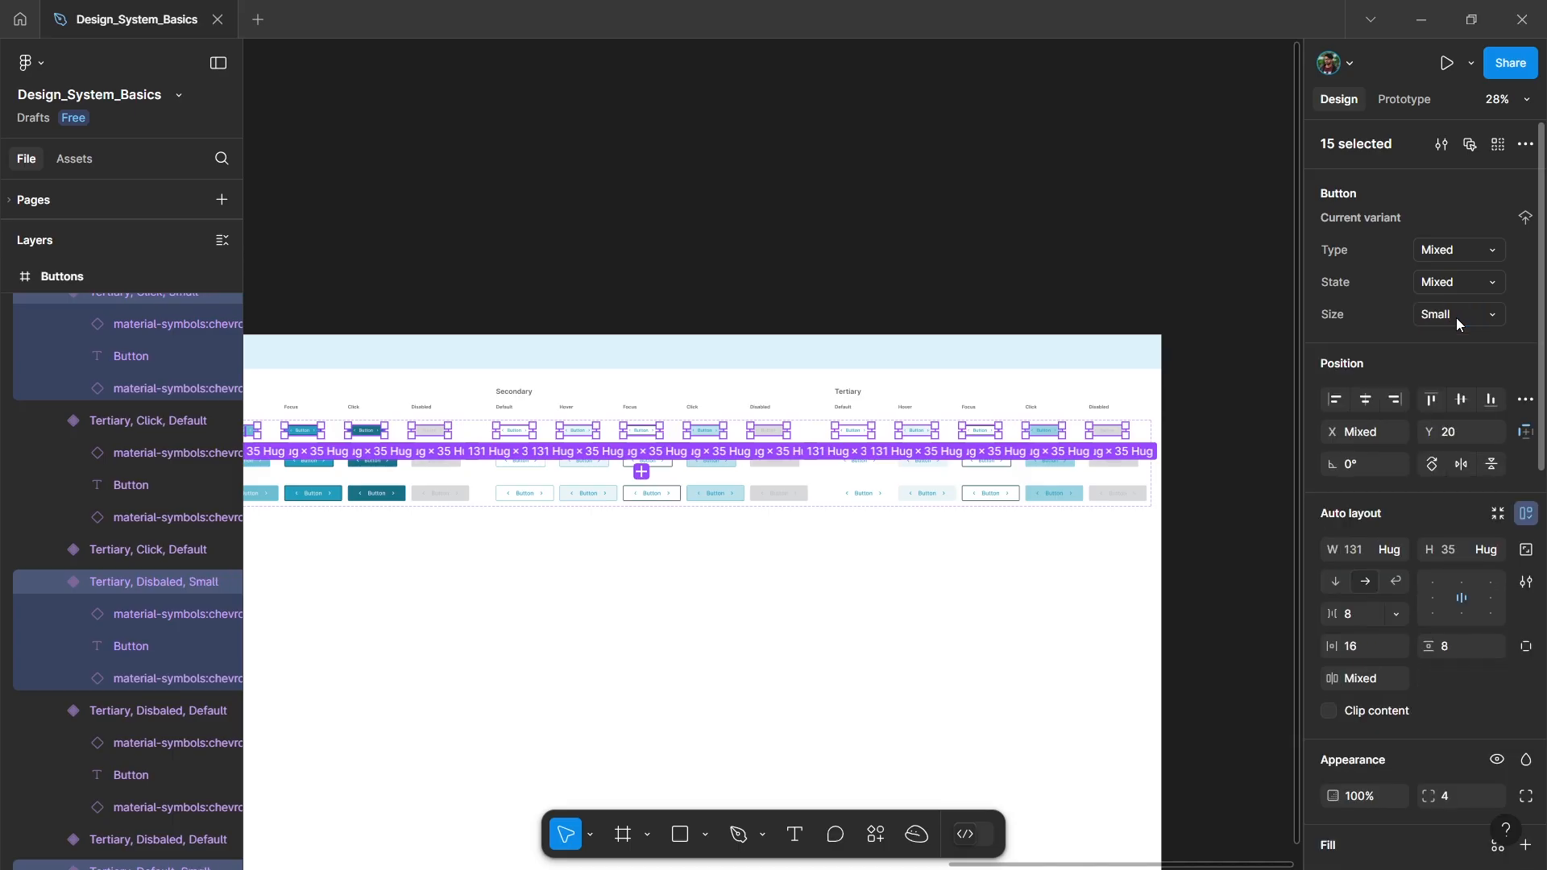
Set the Size of all buttons in the Regular row to Regular and those in the Large row to Large.
drag(1245, 451, 329, 481)
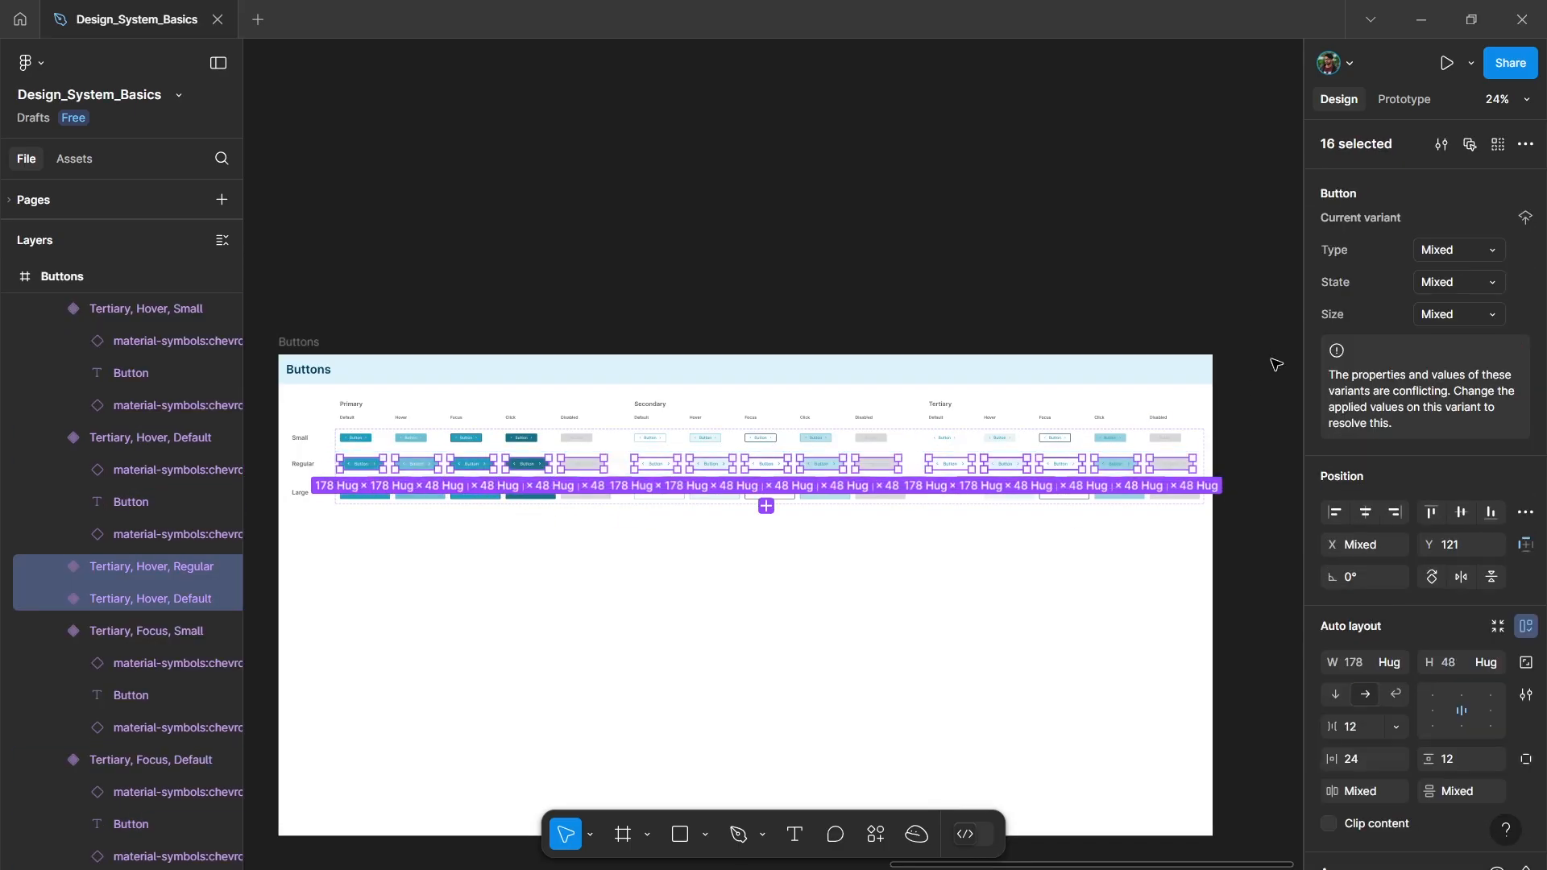
click(1447, 314)
click(1217, 544)
drag(1217, 544, 366, 491)
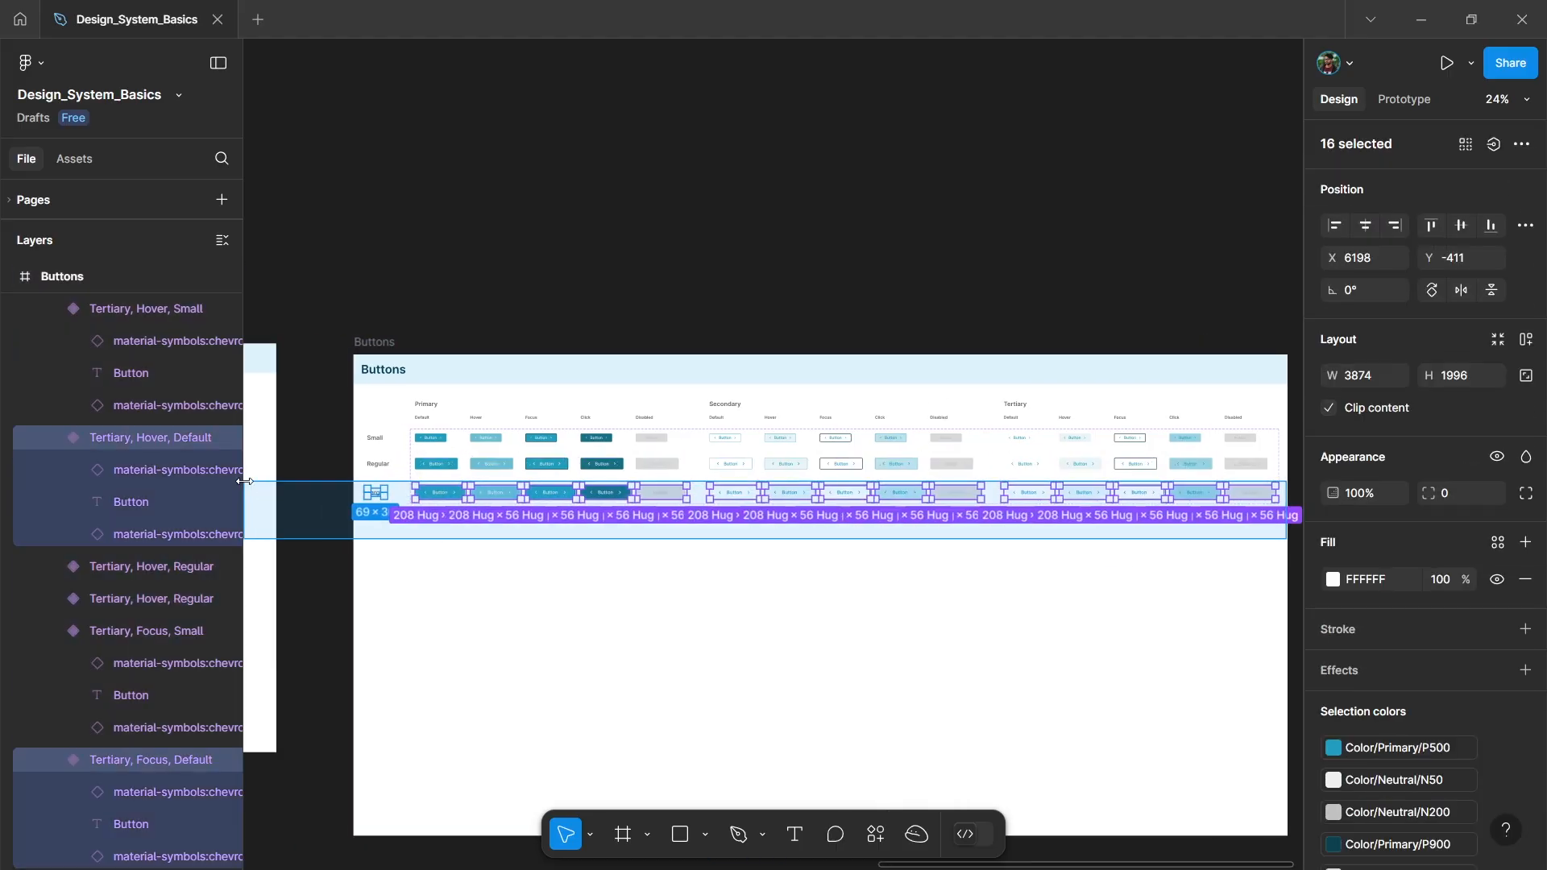
text(Large)
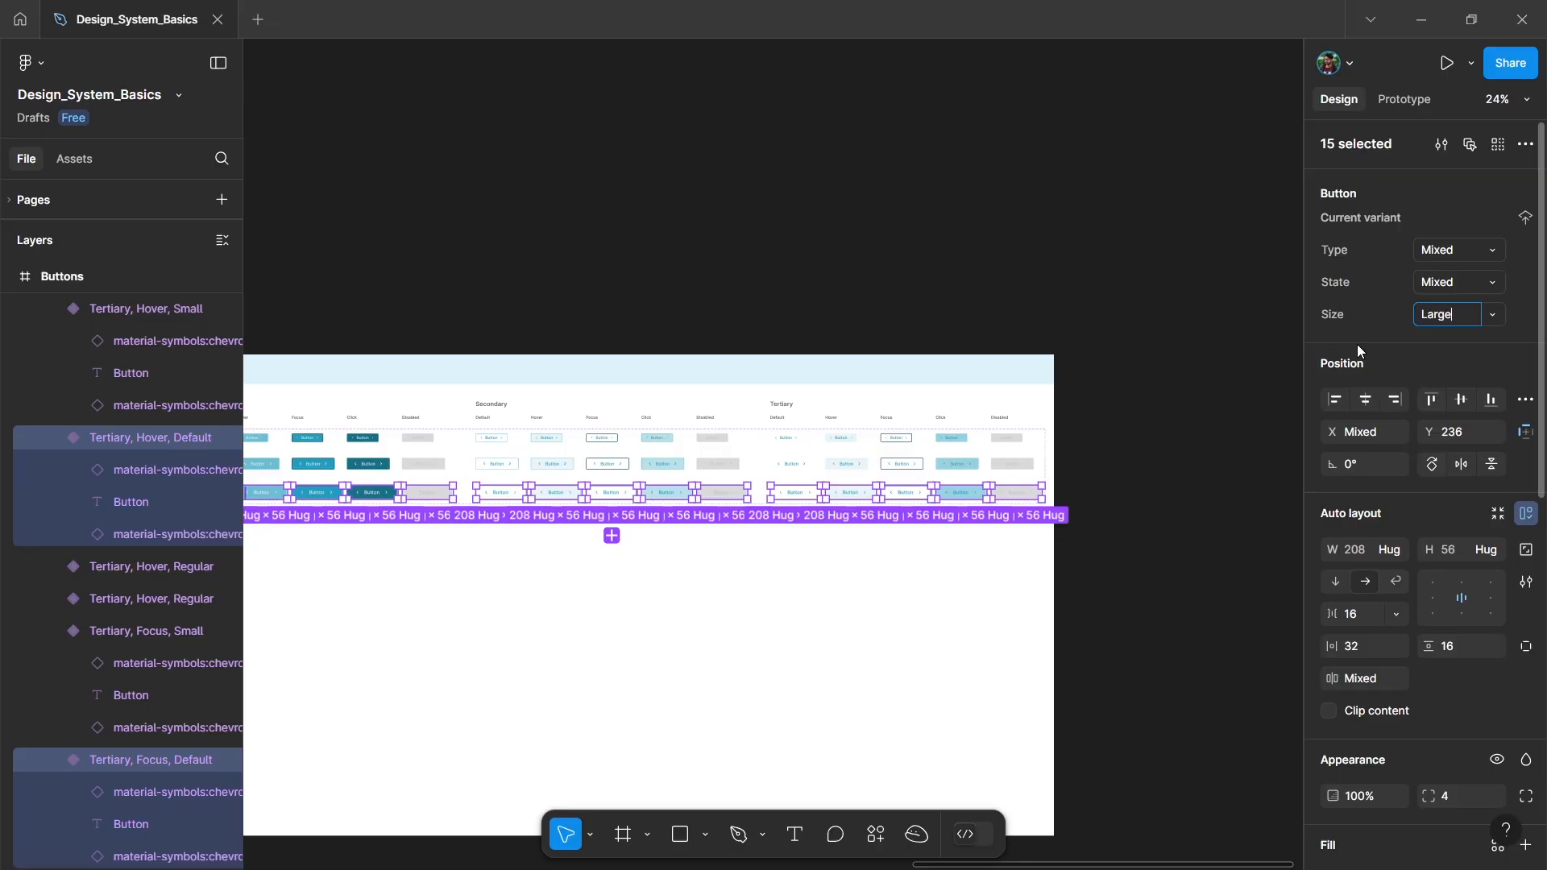
key(Return)
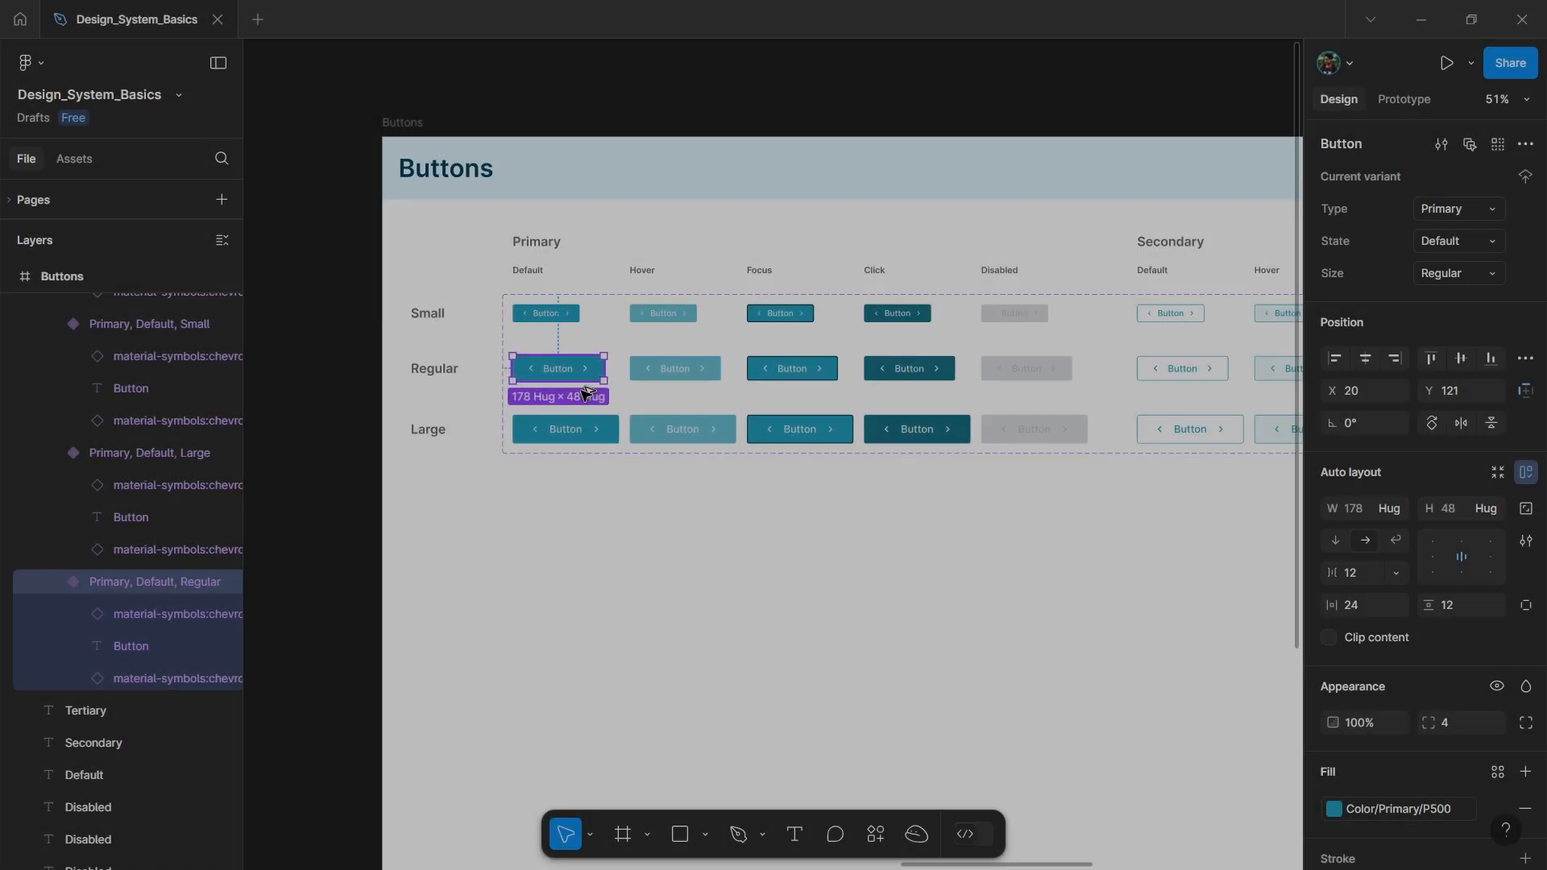
Place a test instance of the primary Default Regular button below the component set and switch its Type to Secondary, followed by Tertiary.
drag(579, 385, 700, 598)
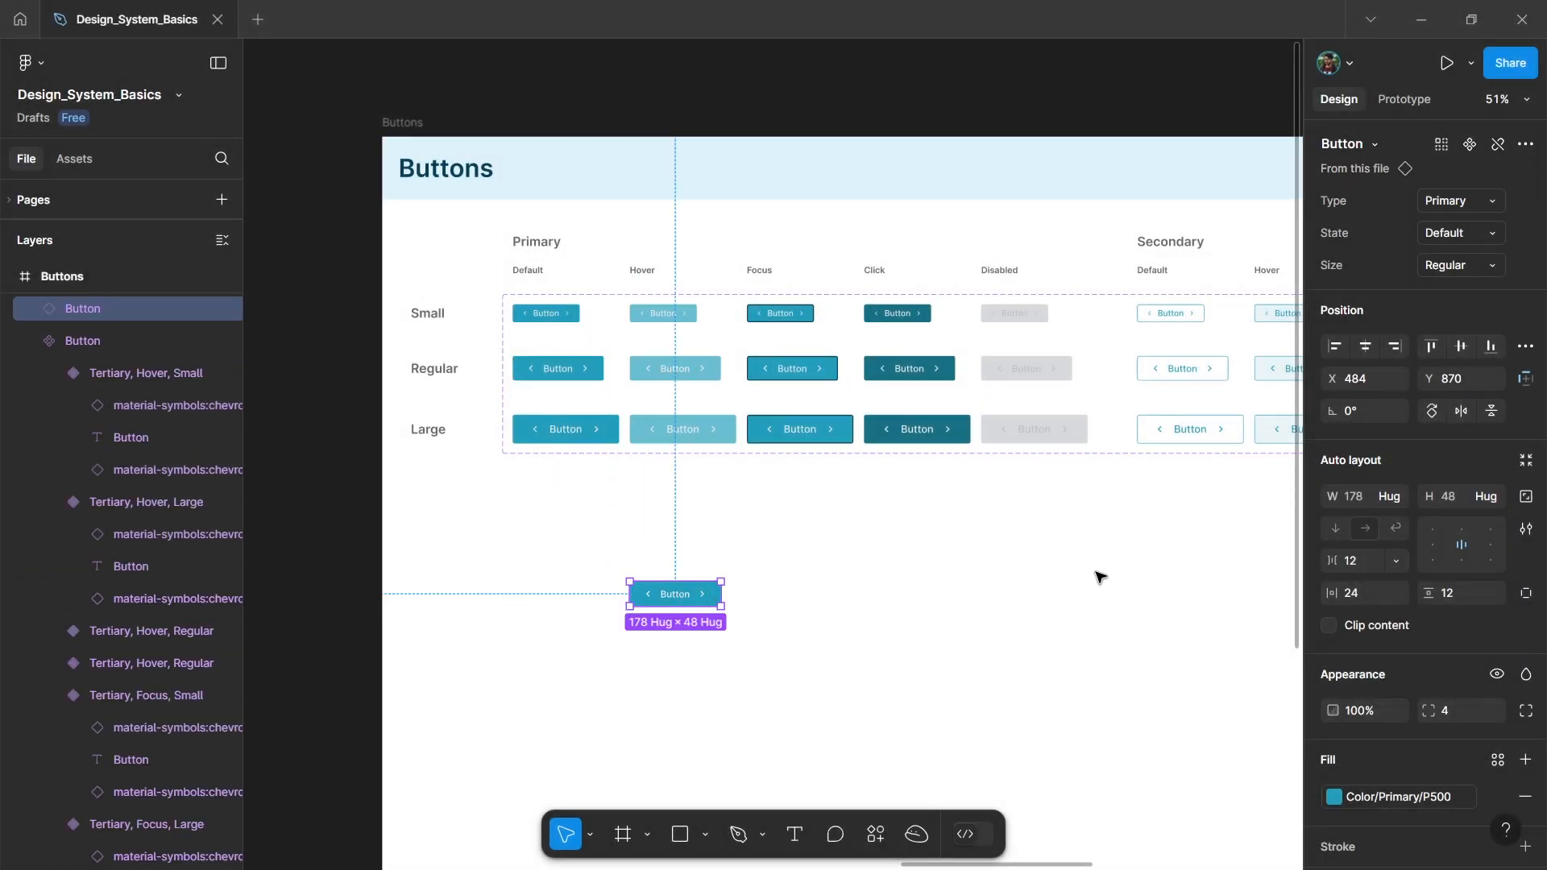
click(1490, 201)
click(1426, 225)
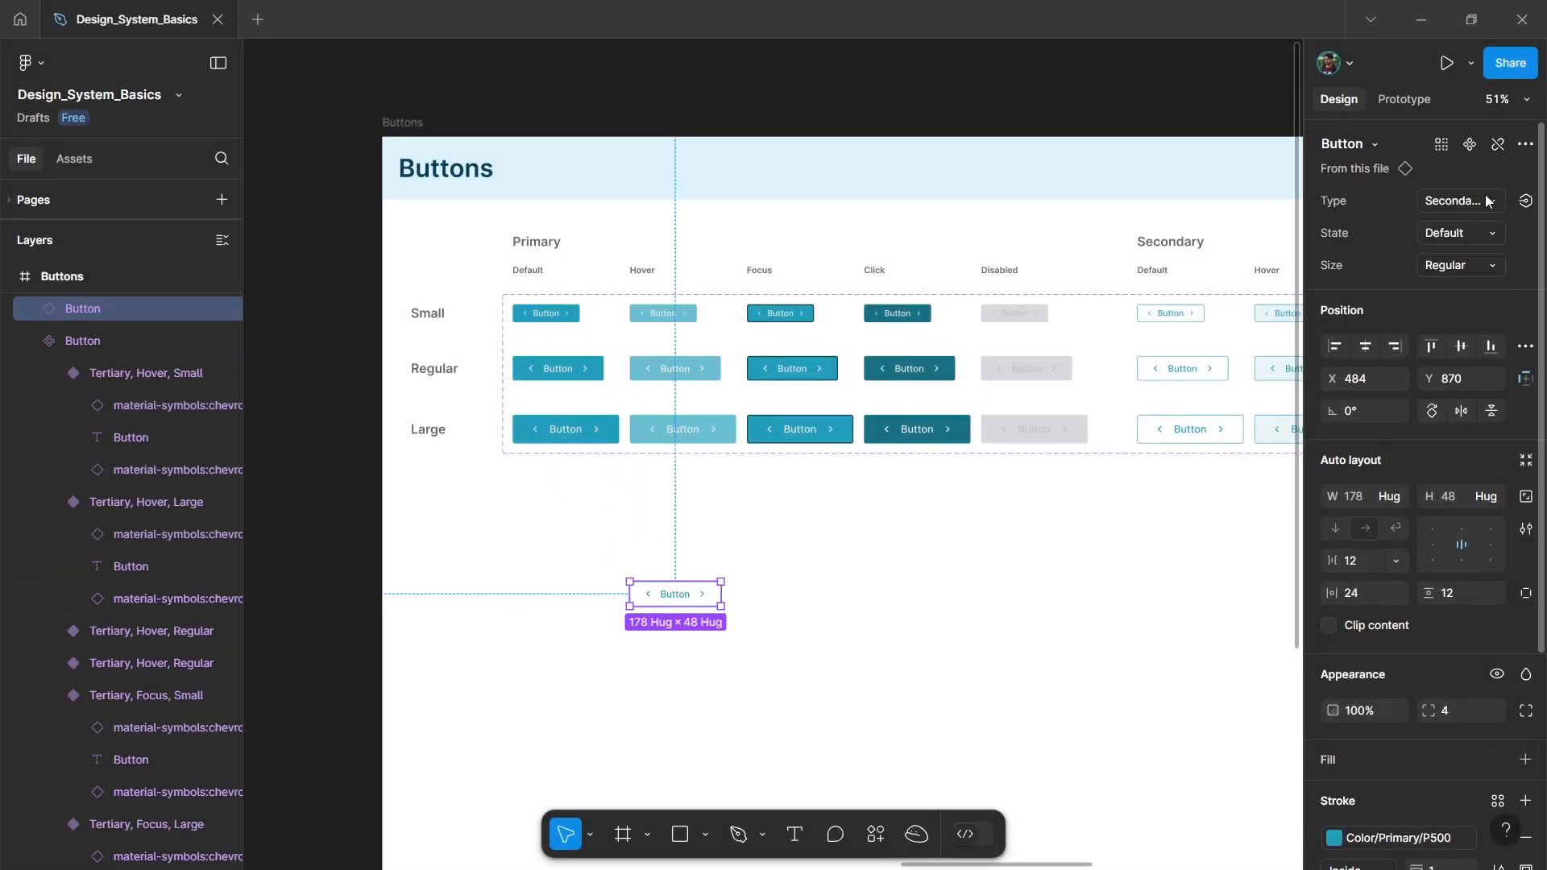
click(1487, 200)
click(1425, 225)
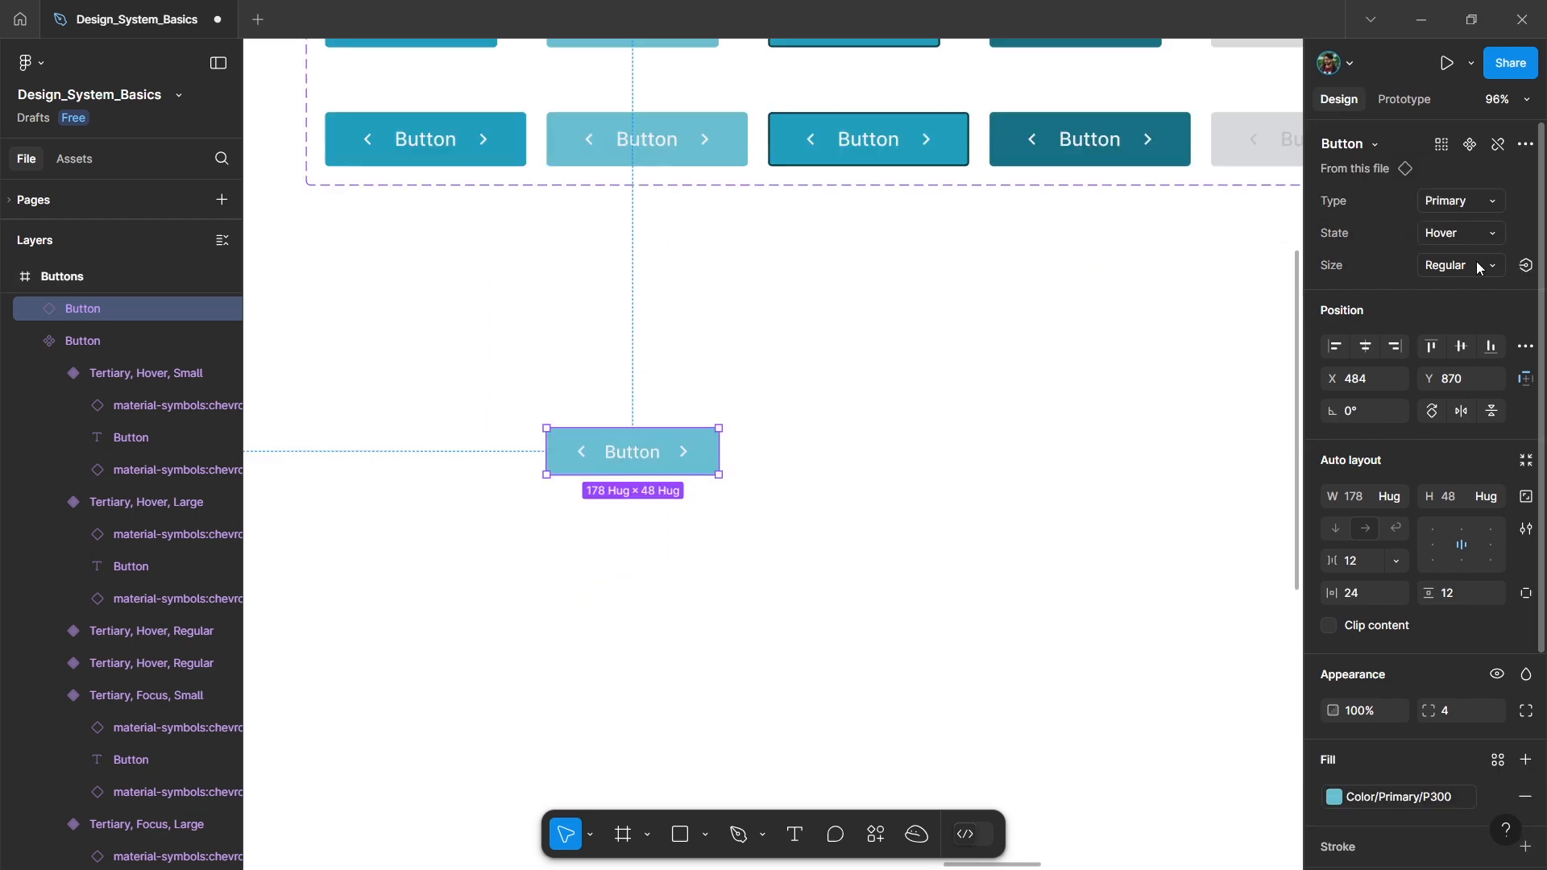
Test the instance's other variant options by switching its Size and State, including the Focus state with the Tertiary type.
click(1480, 268)
click(1374, 214)
click(1450, 265)
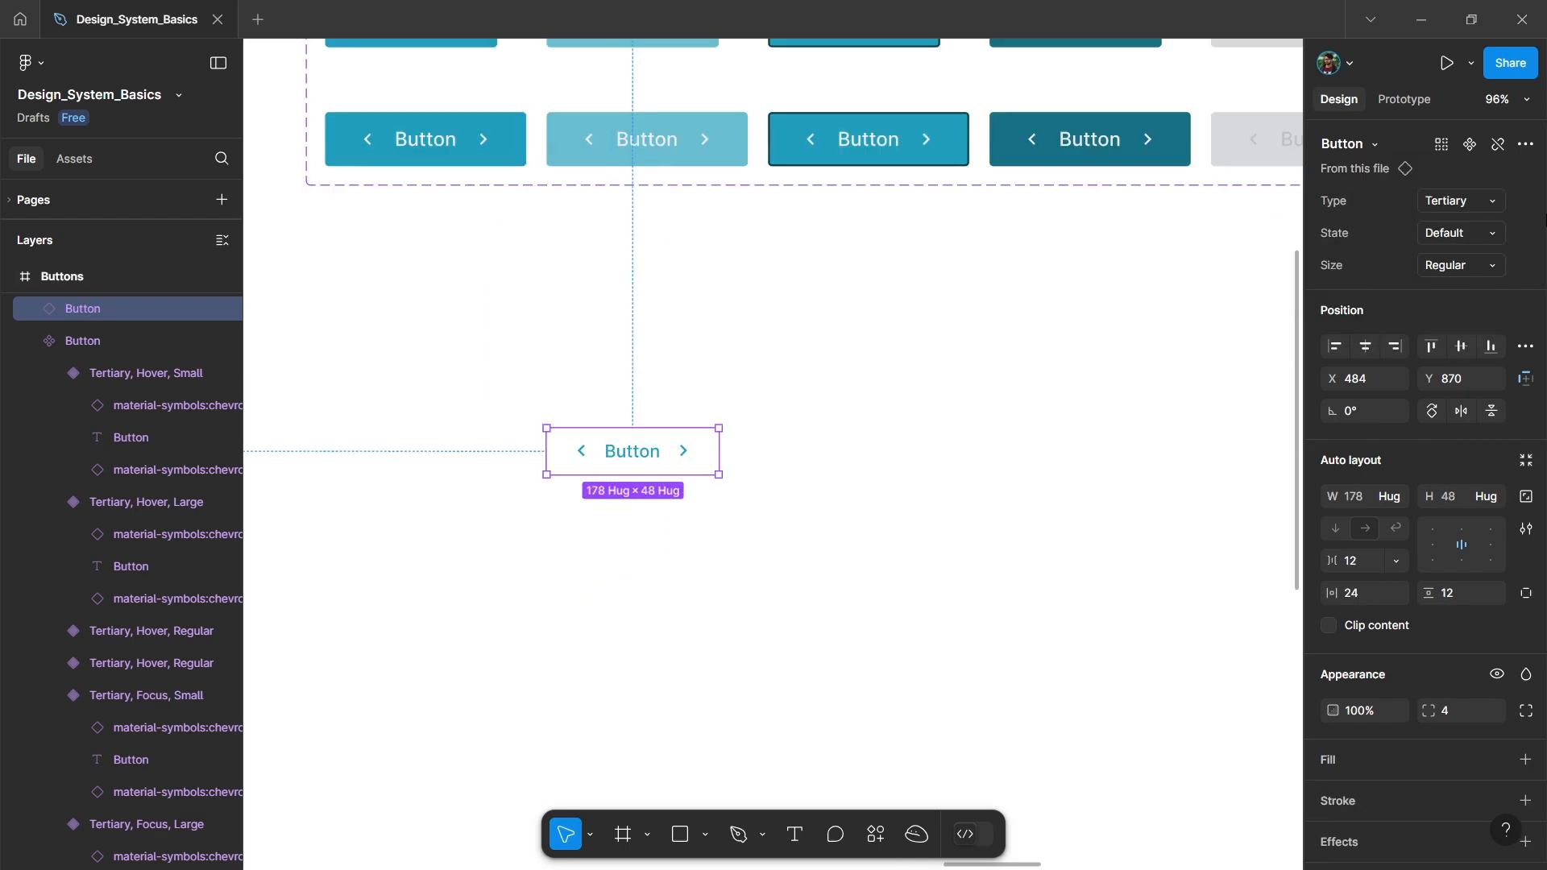
click(1454, 232)
click(1389, 274)
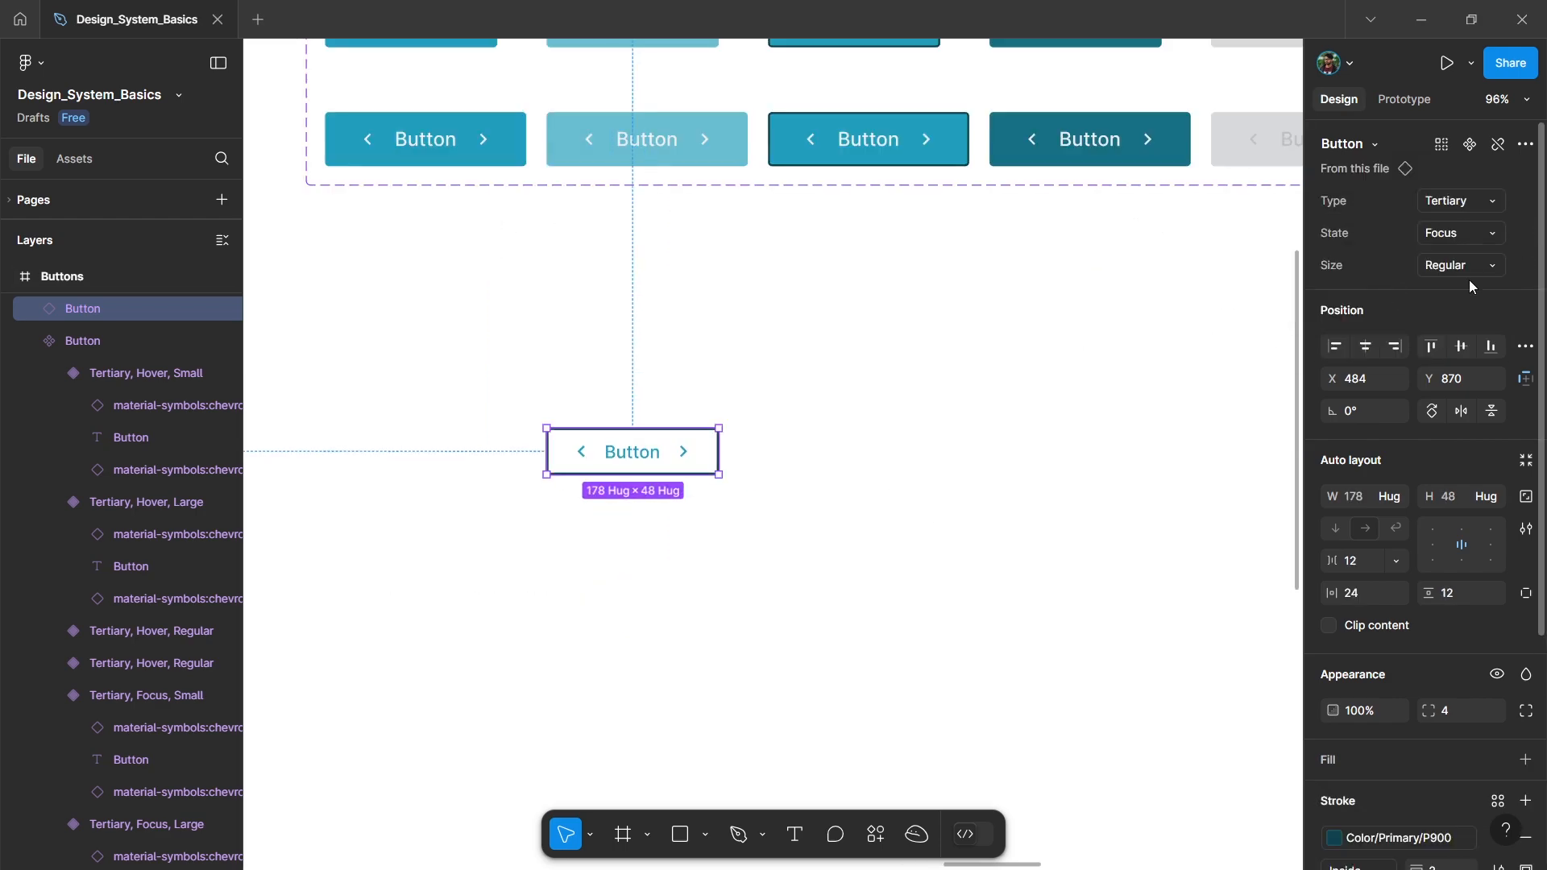
click(1473, 232)
click(1362, 210)
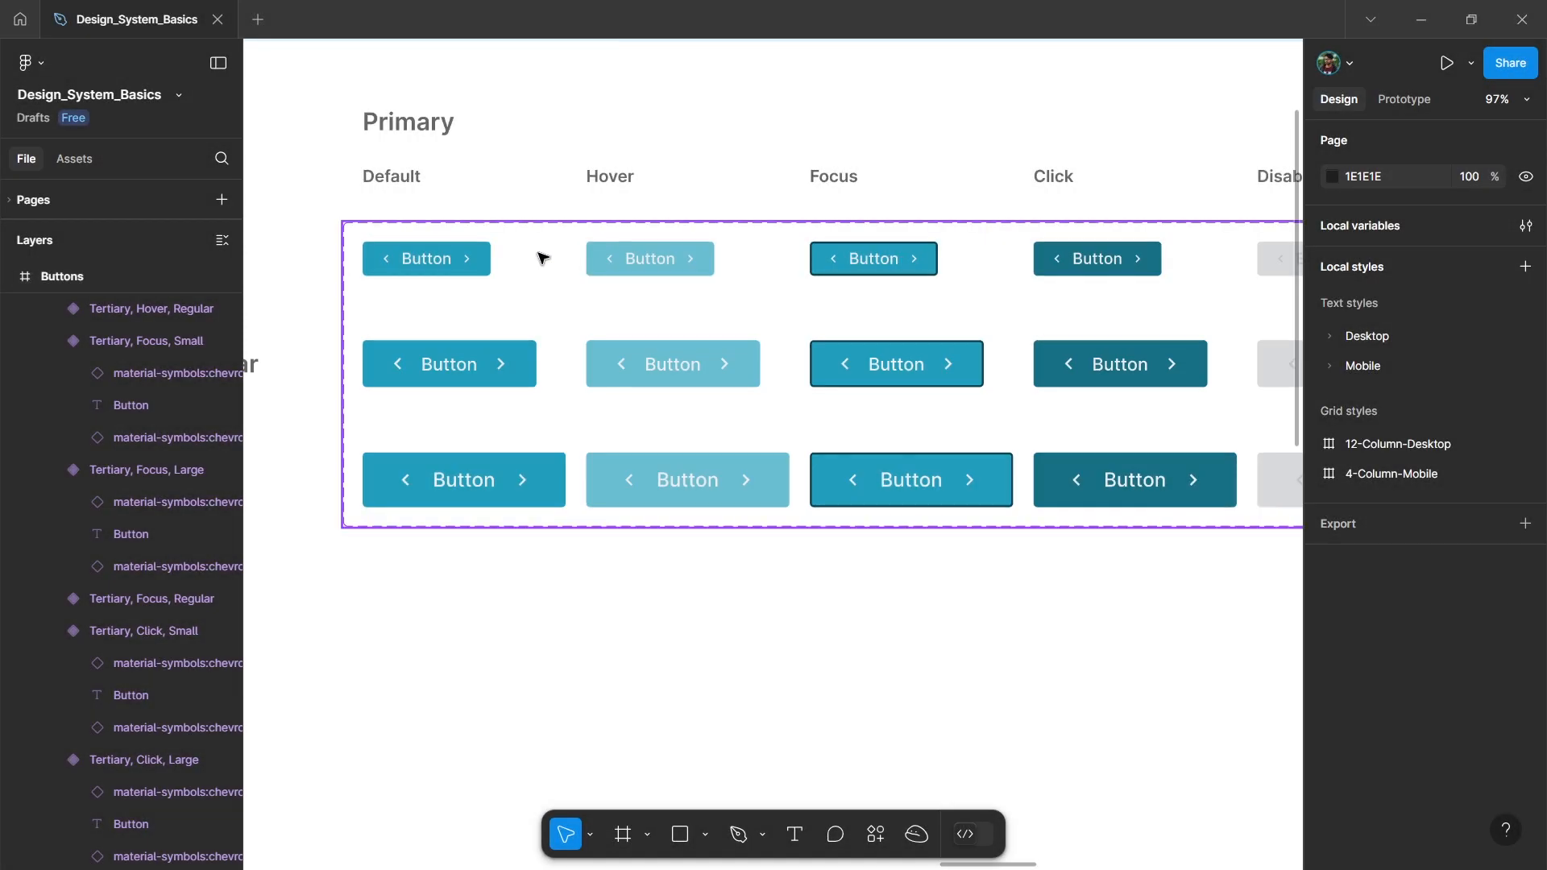
Select the text label in the primary Default Regular button together with the matching labels in all variants.
click(531, 306)
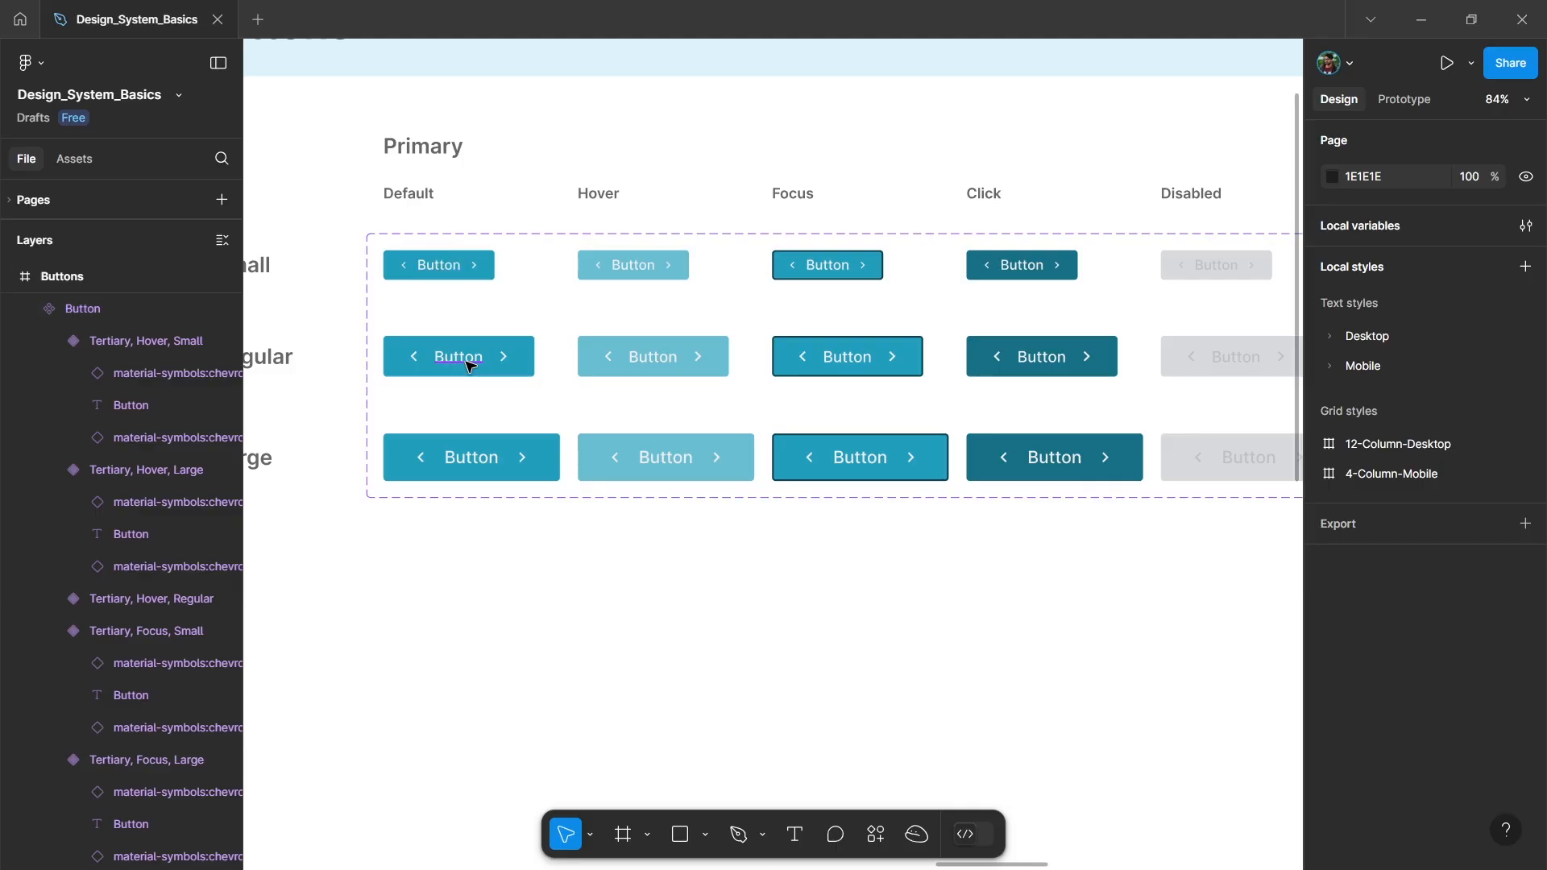
click(469, 366)
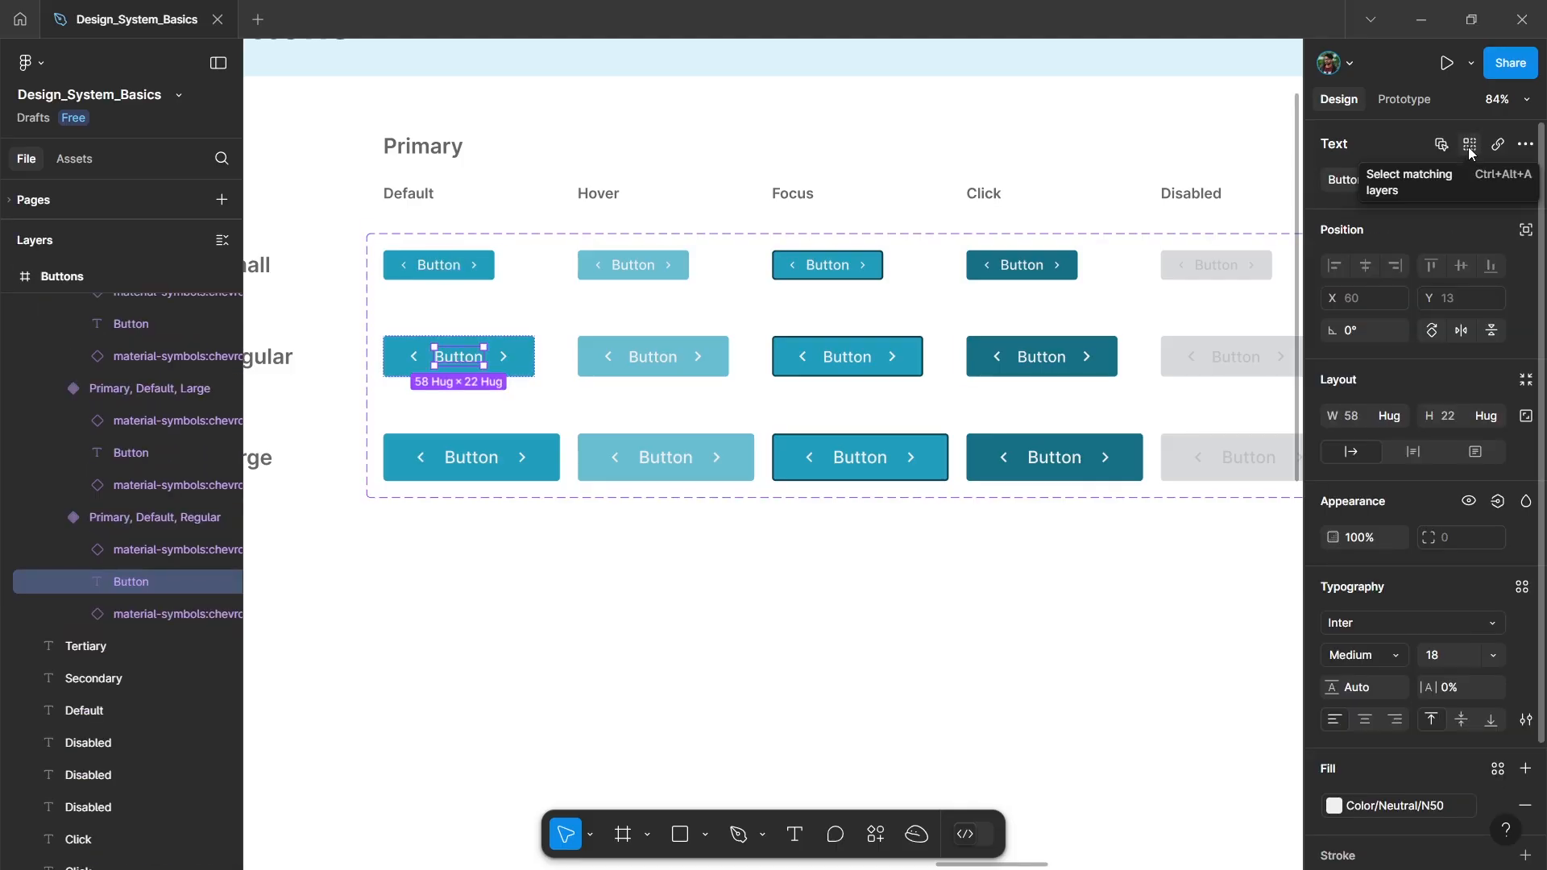
click(1468, 147)
scroll(878, 520, right, 10)
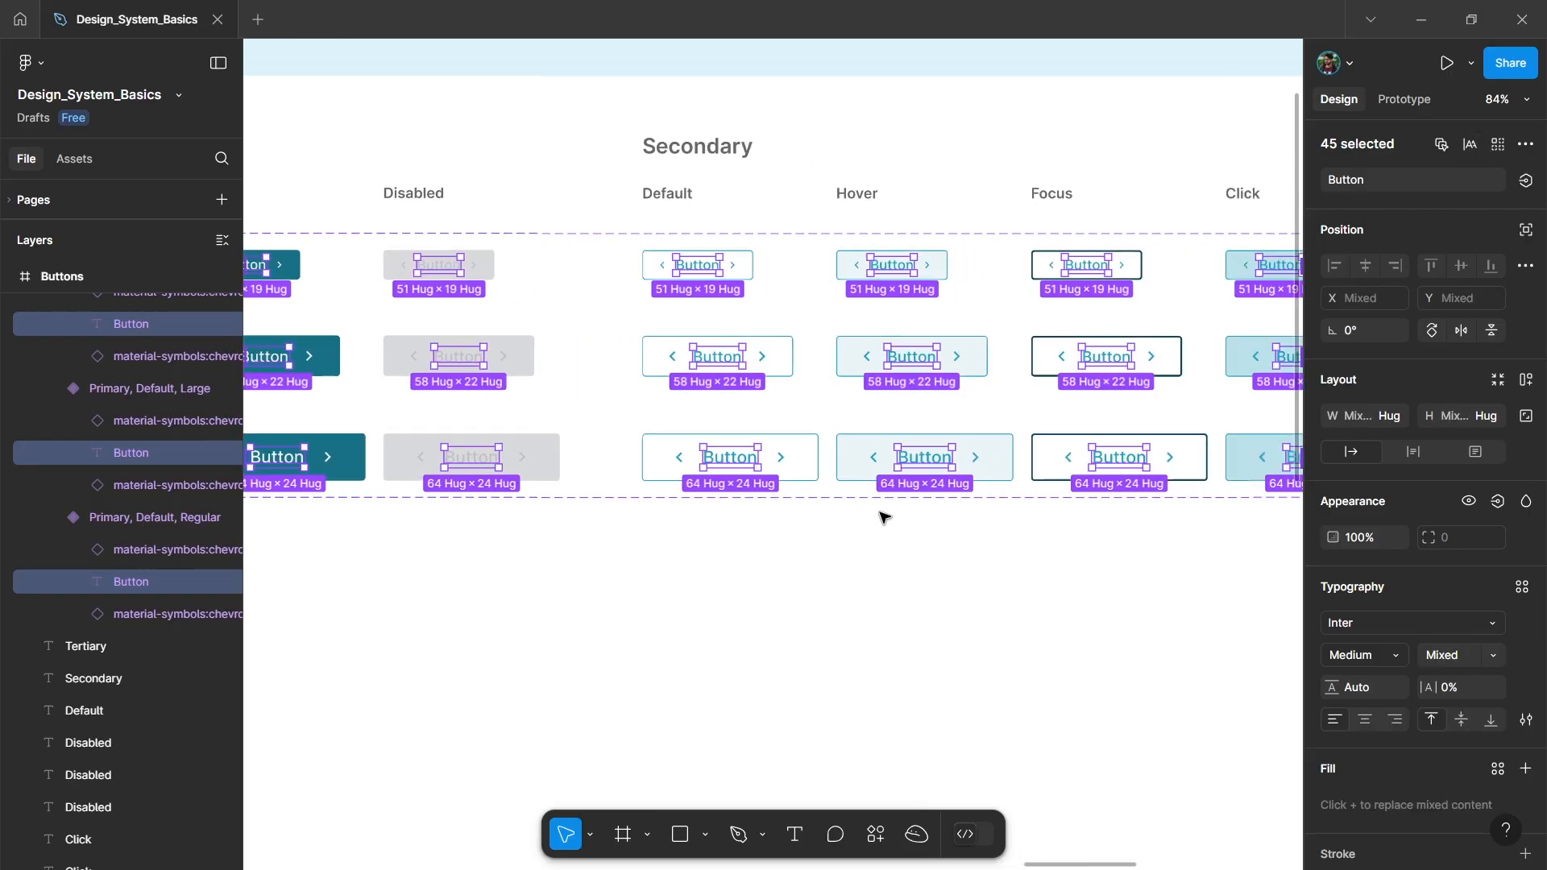
scroll(884, 516, right, 15)
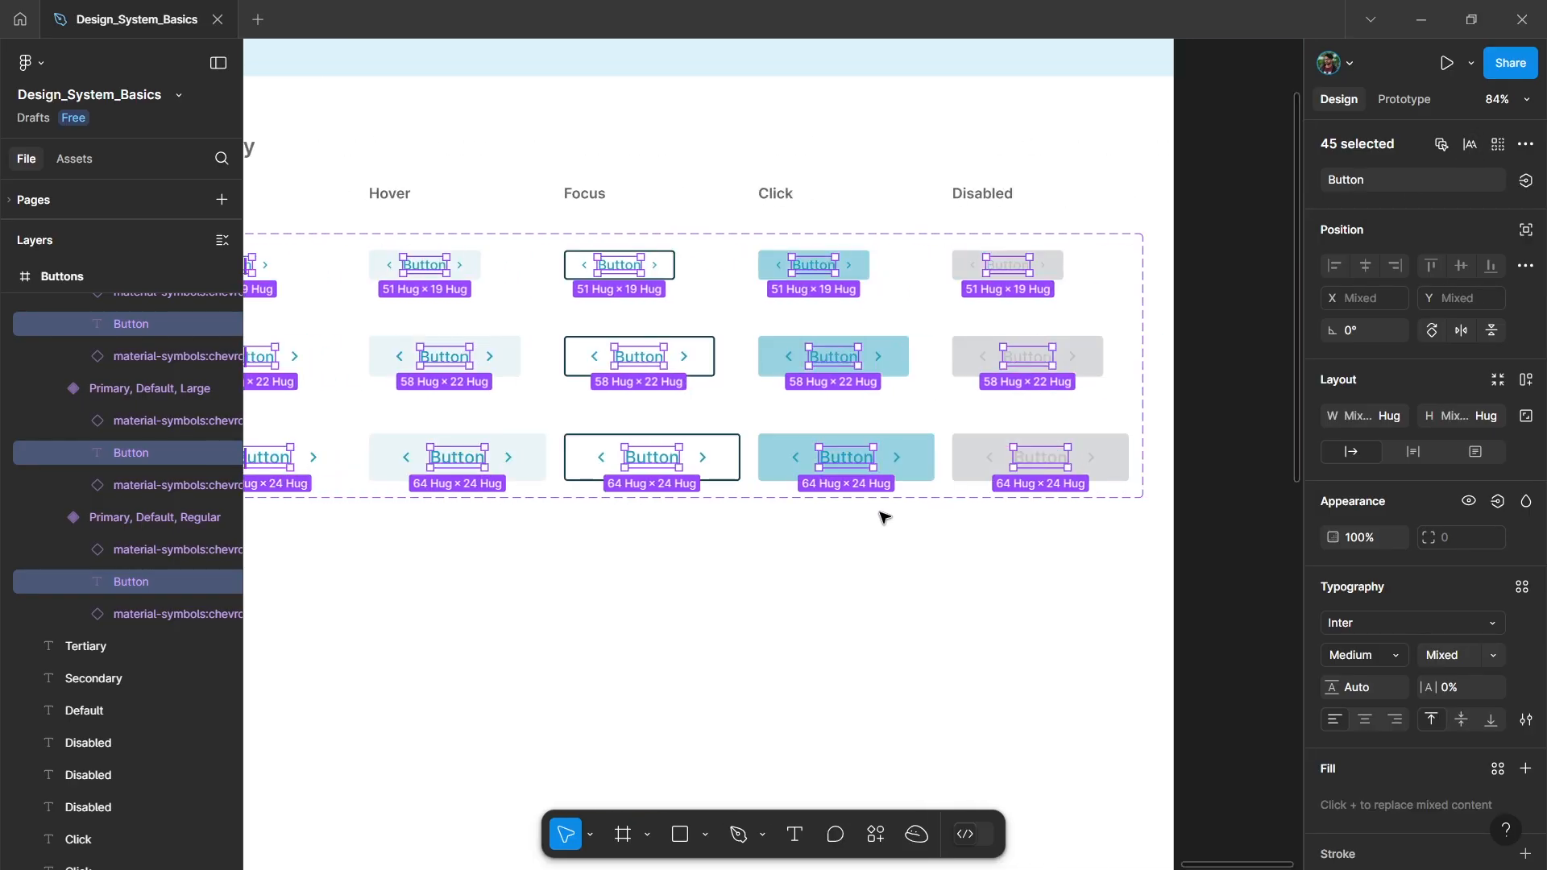
scroll(884, 516, left, 5)
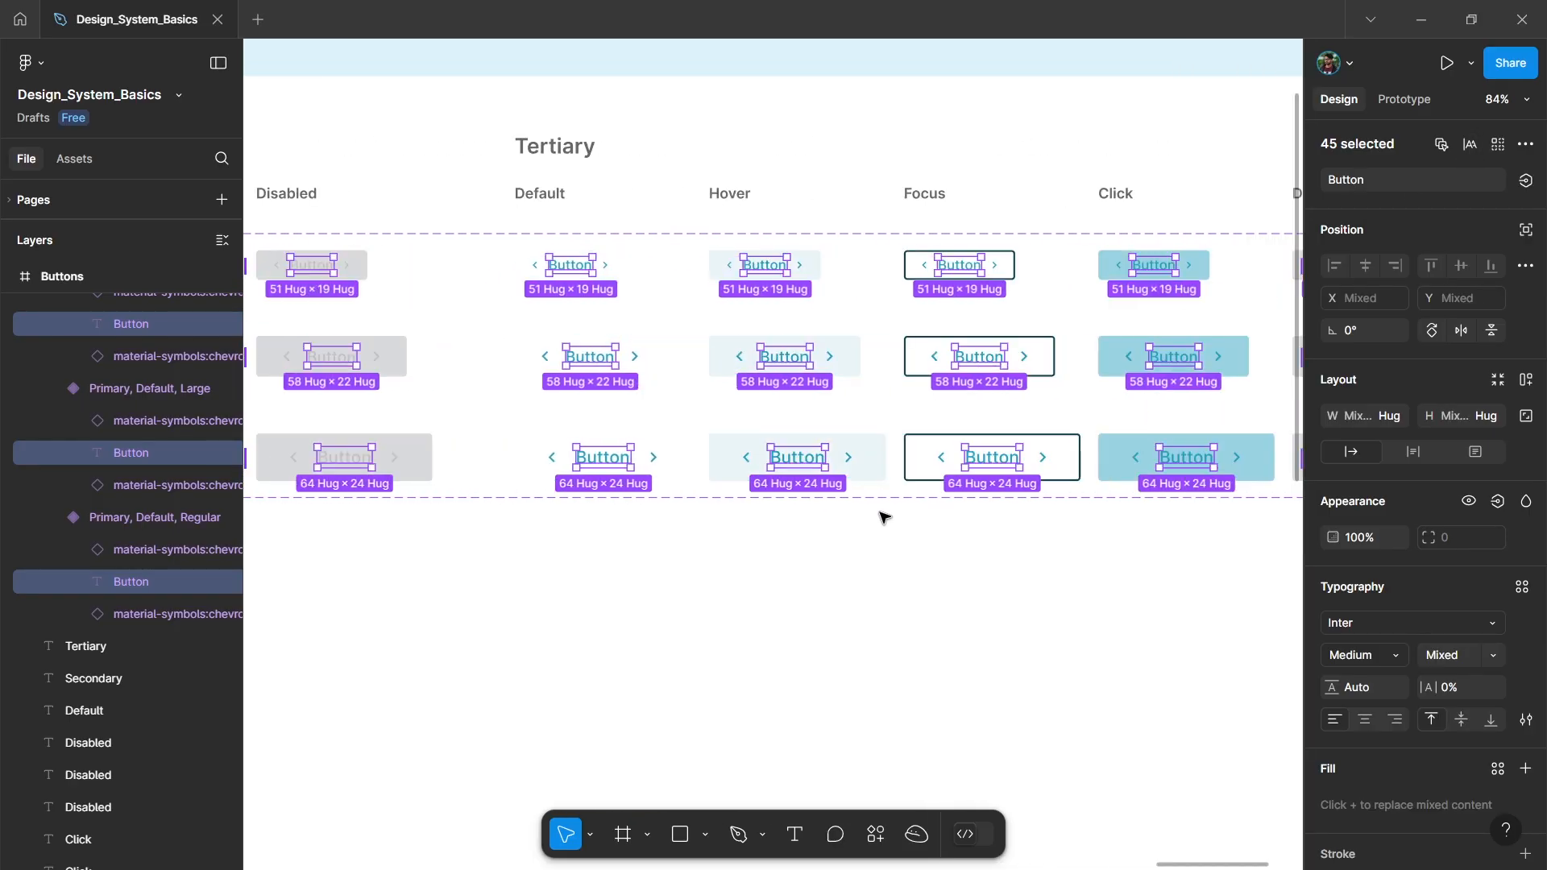
Create a text property named button-text with the value Button for the selected labels.
click(1526, 187)
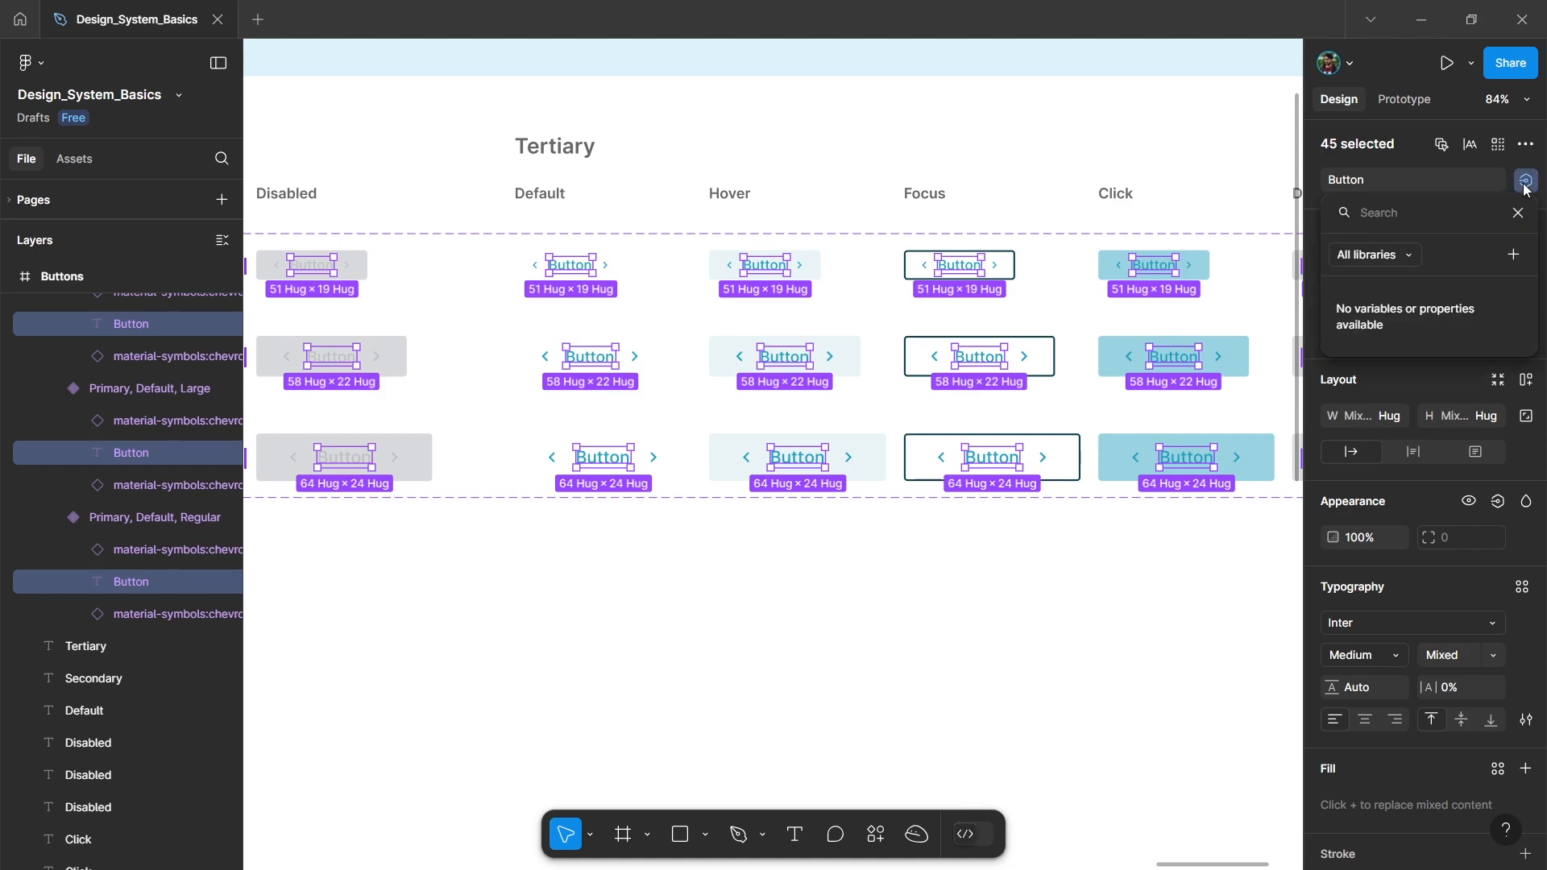
click(1514, 255)
text(button)
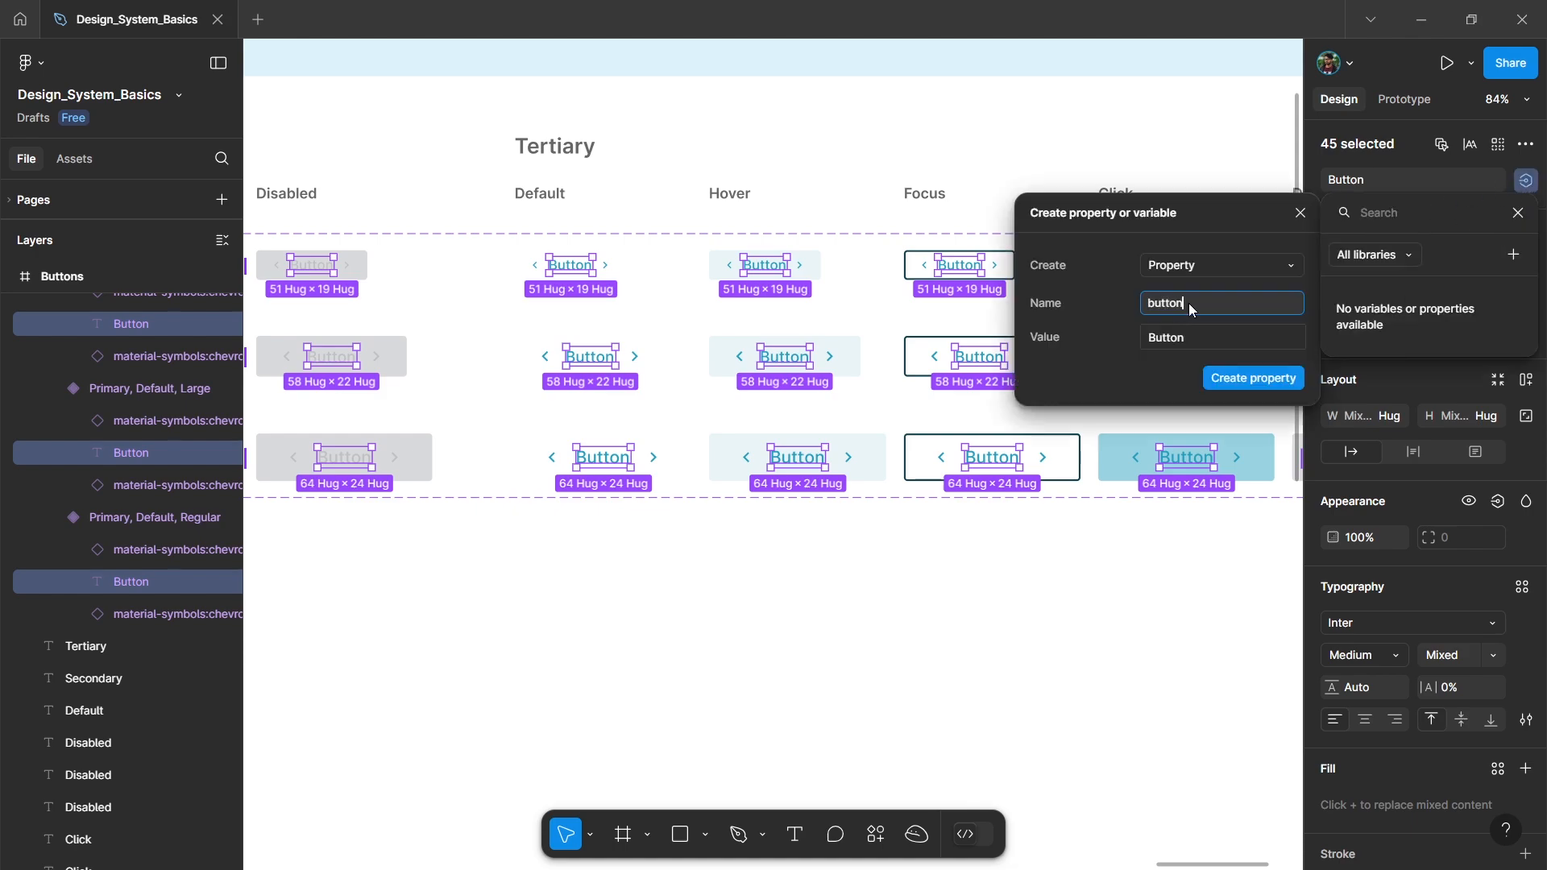
text(-text)
click(1193, 341)
click(1207, 337)
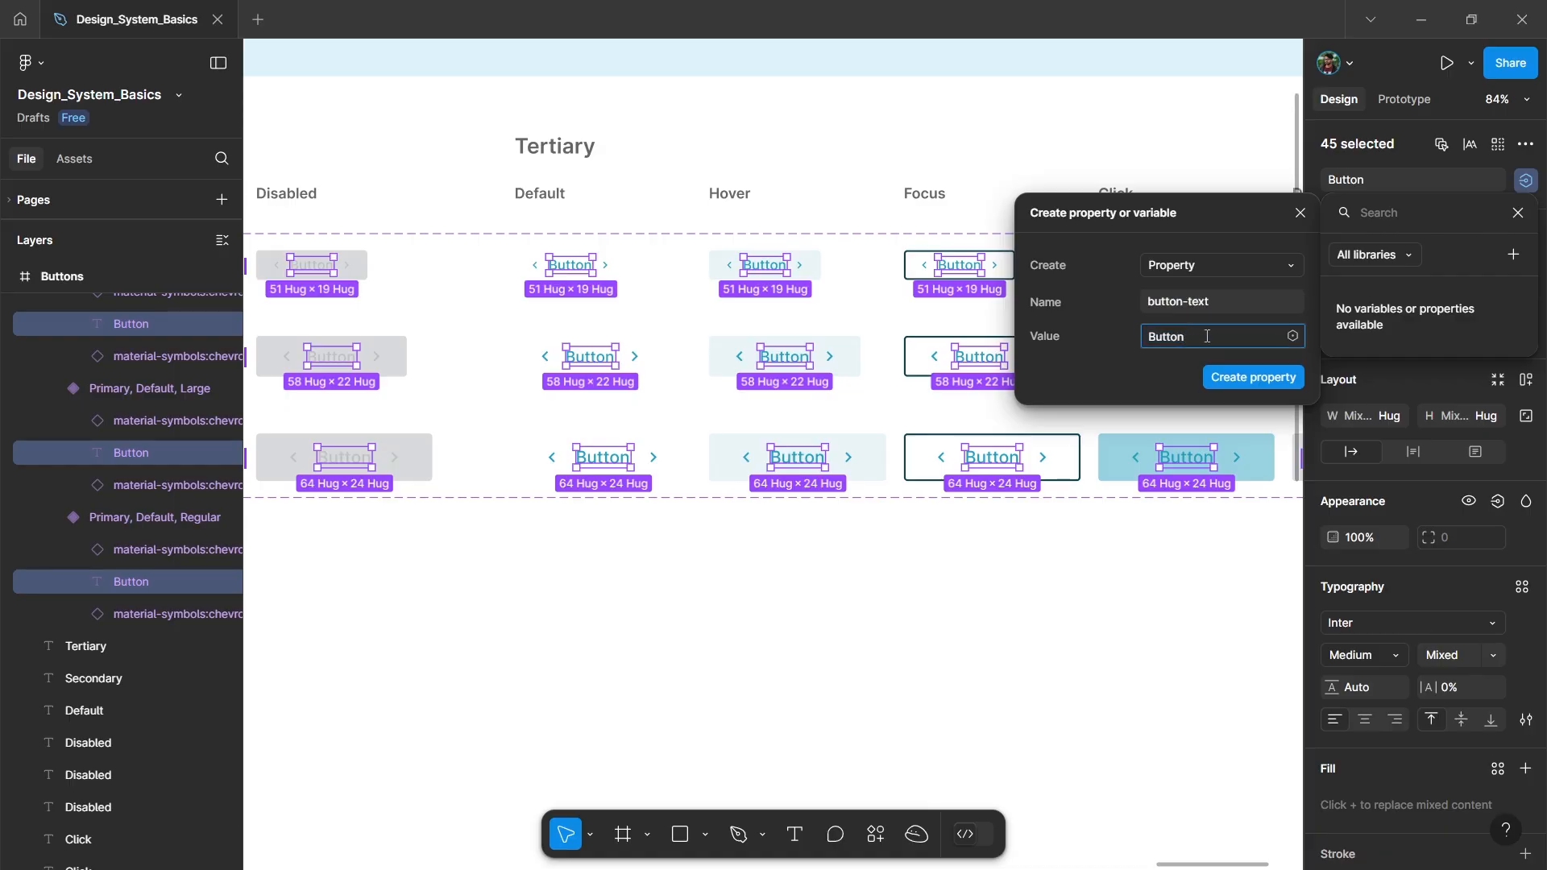
click(1267, 382)
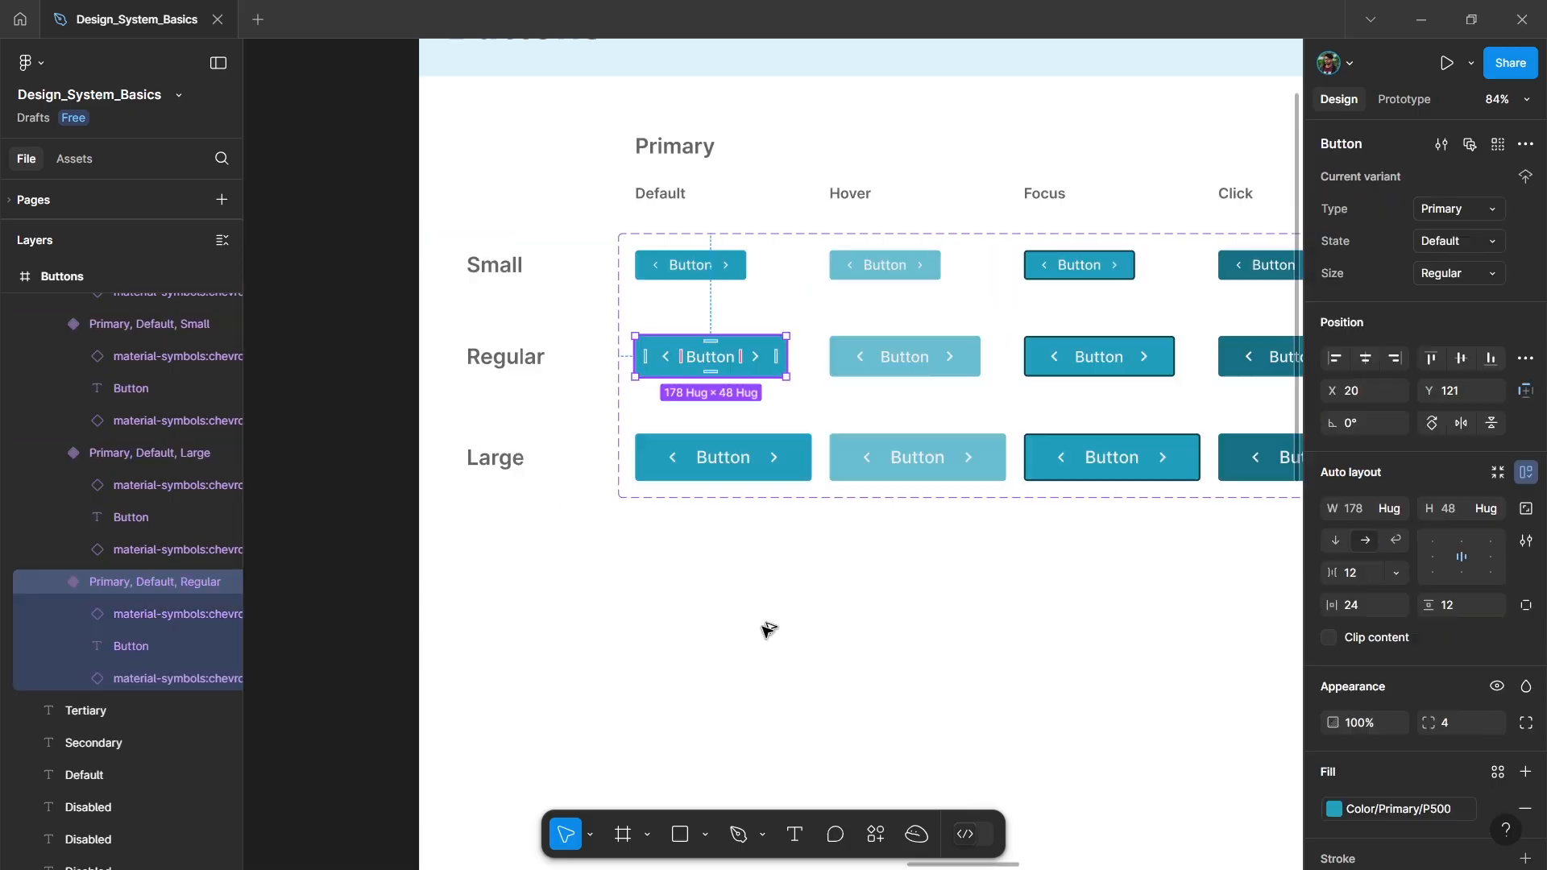
Place an instance of the primary Default Regular button below the component set and set its button-text to Log in.
drag(765, 628, 794, 637)
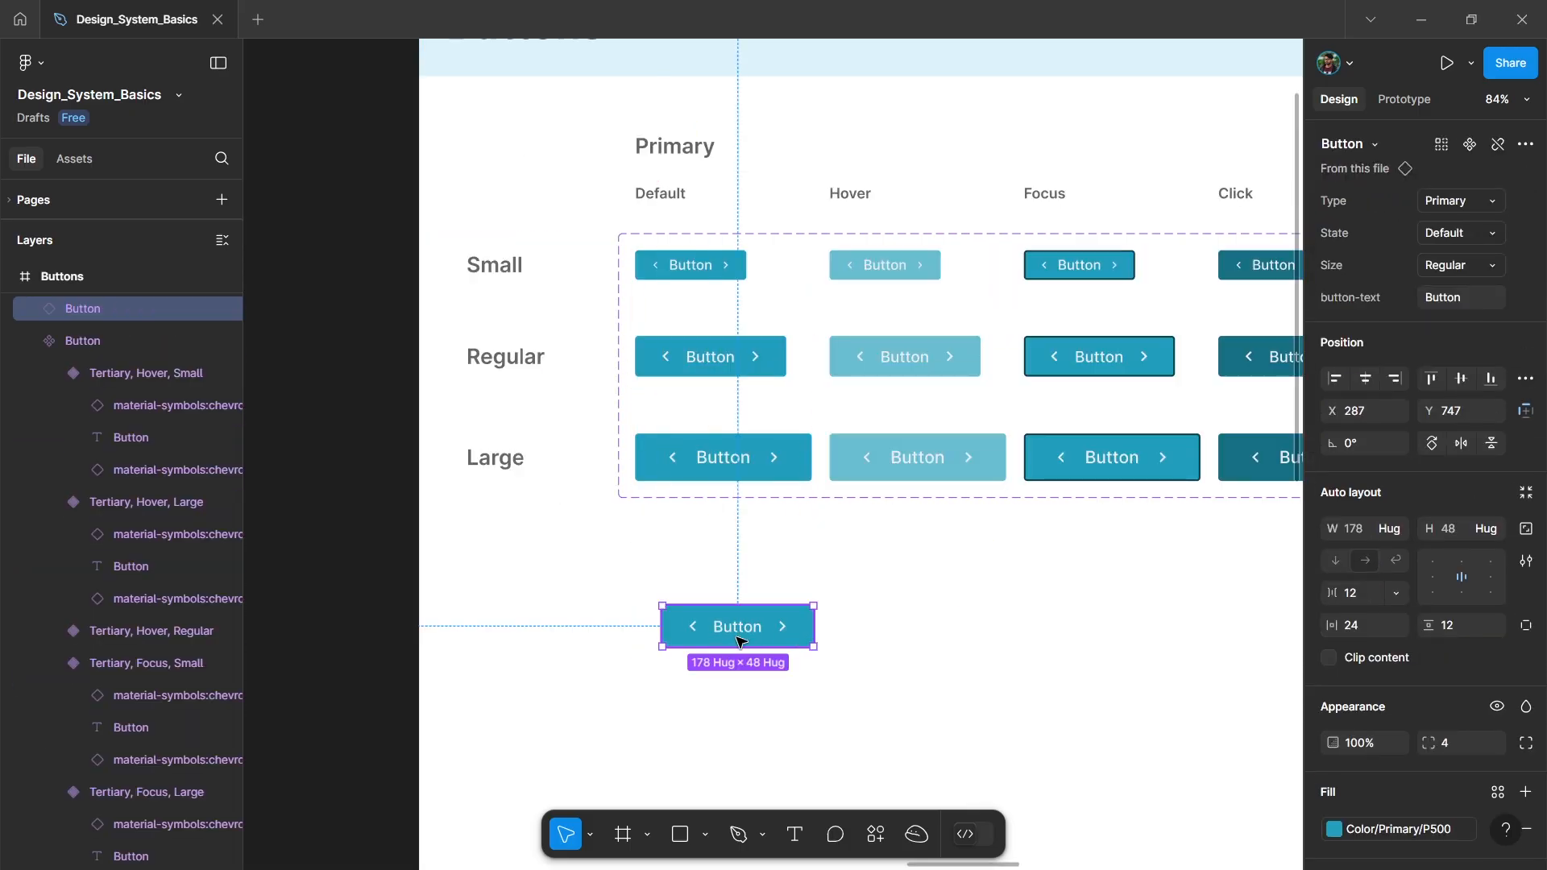
key(BackSpace)
text(Log )
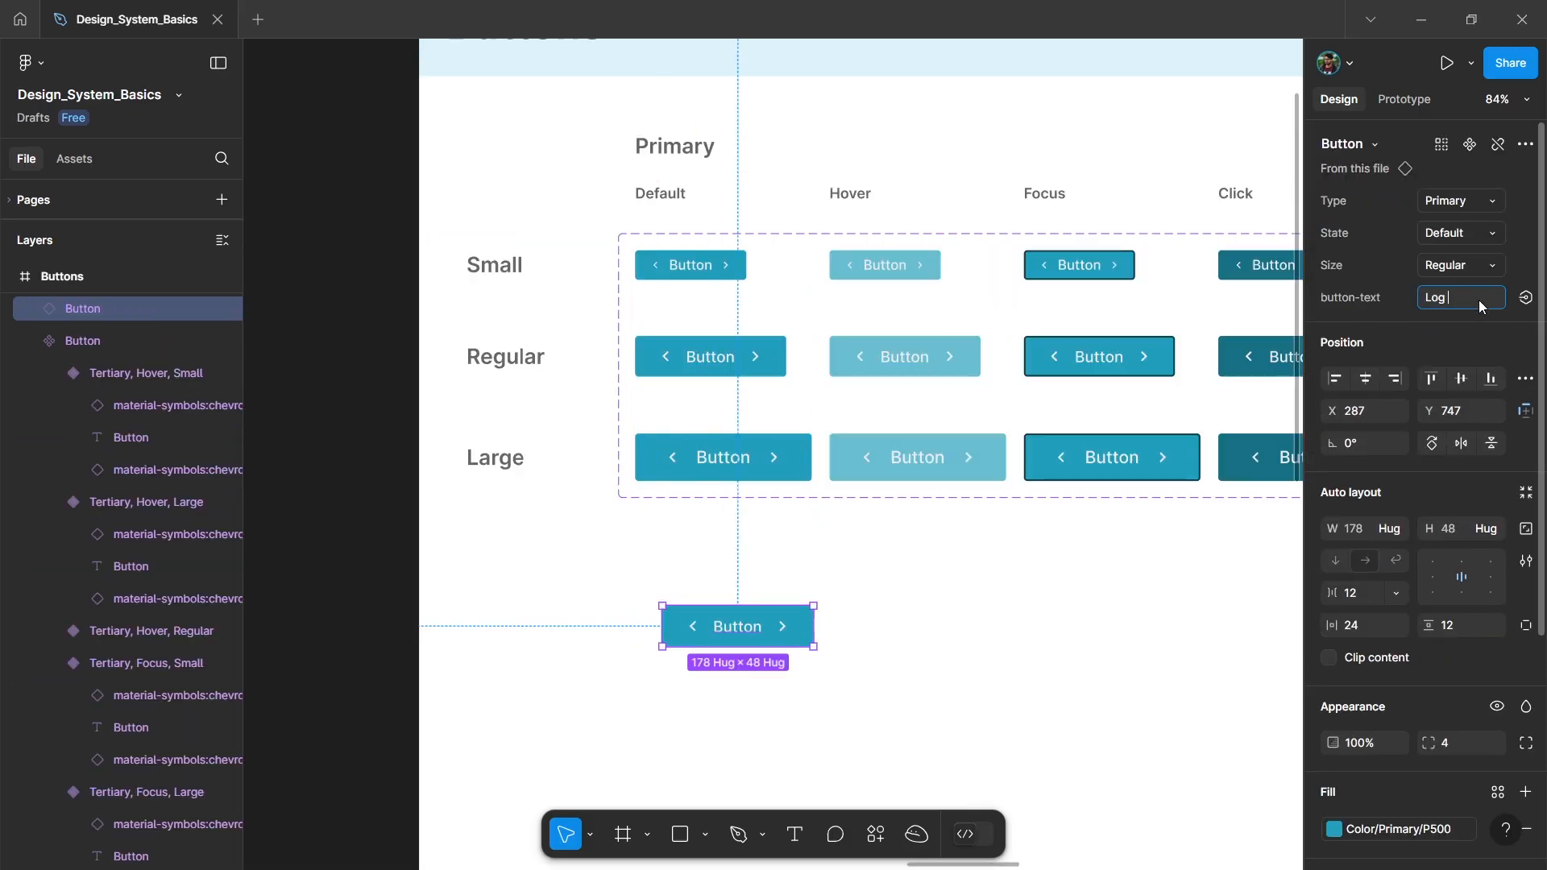
text(in)
key(Return)
Change the instance's button-text to Sign up, followed by Get started.
text(Si)
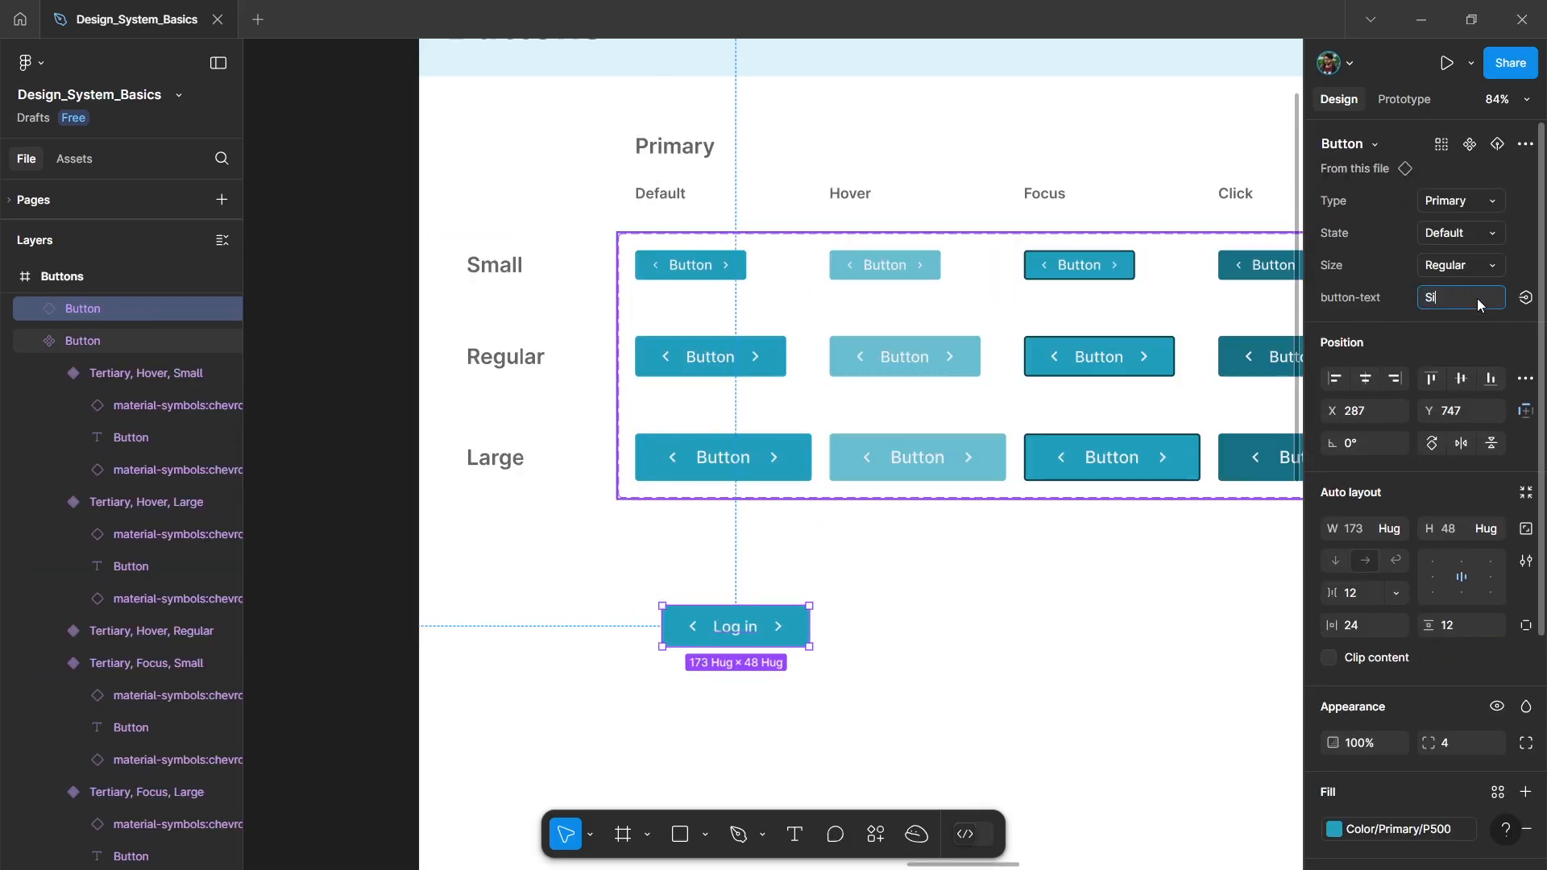
text(gn up)
key(Return)
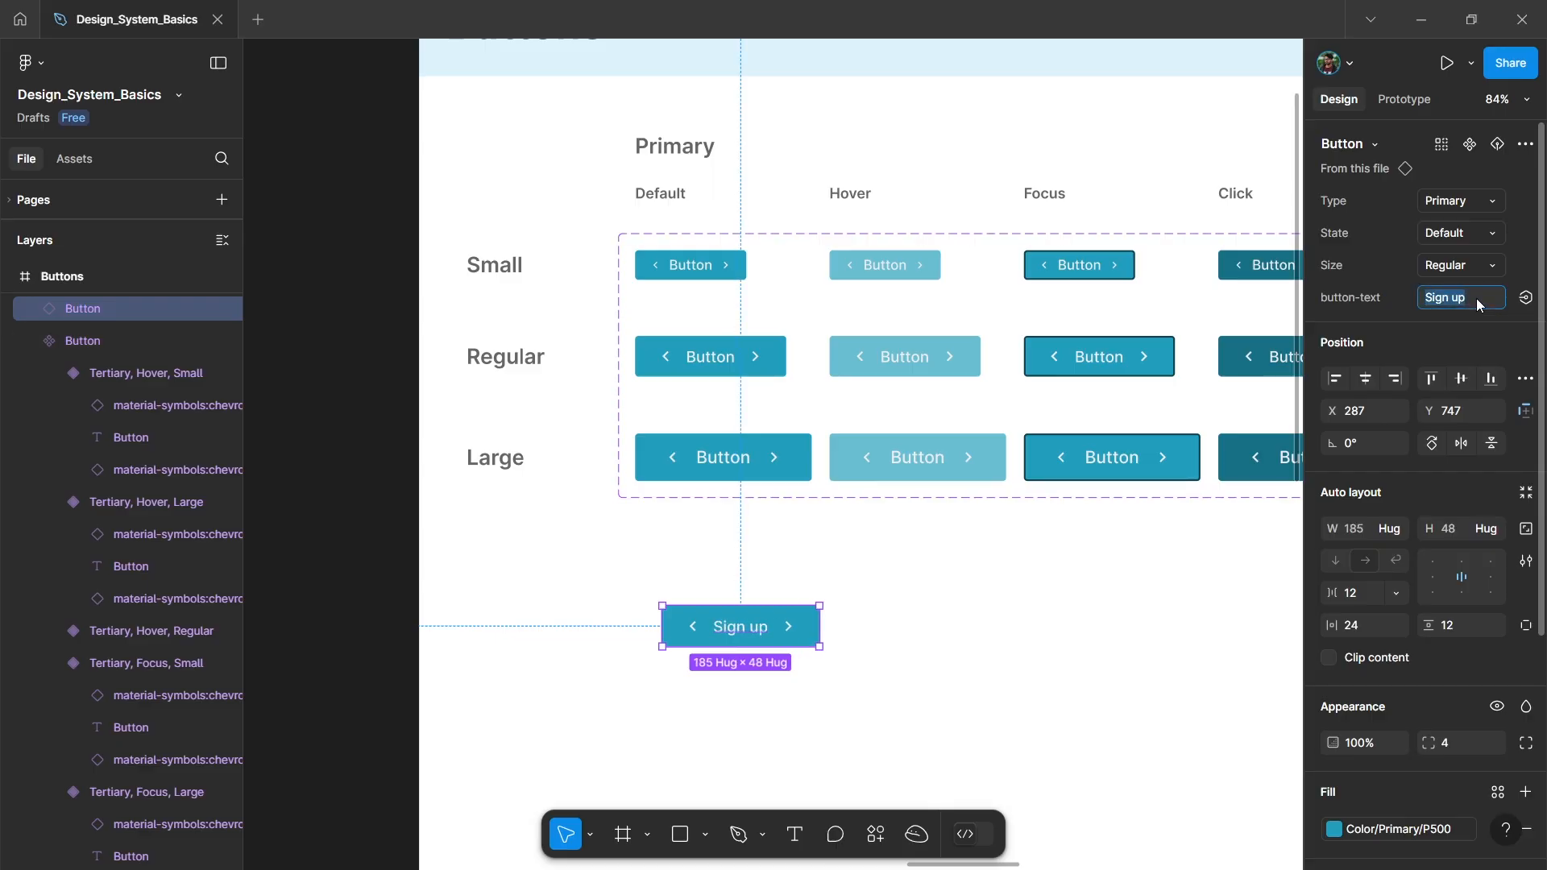
text(Get started)
click(898, 625)
Select the left chevron icon in the Small primary Default button together with the matching icons in all variants.
ctrl+click(694, 276)
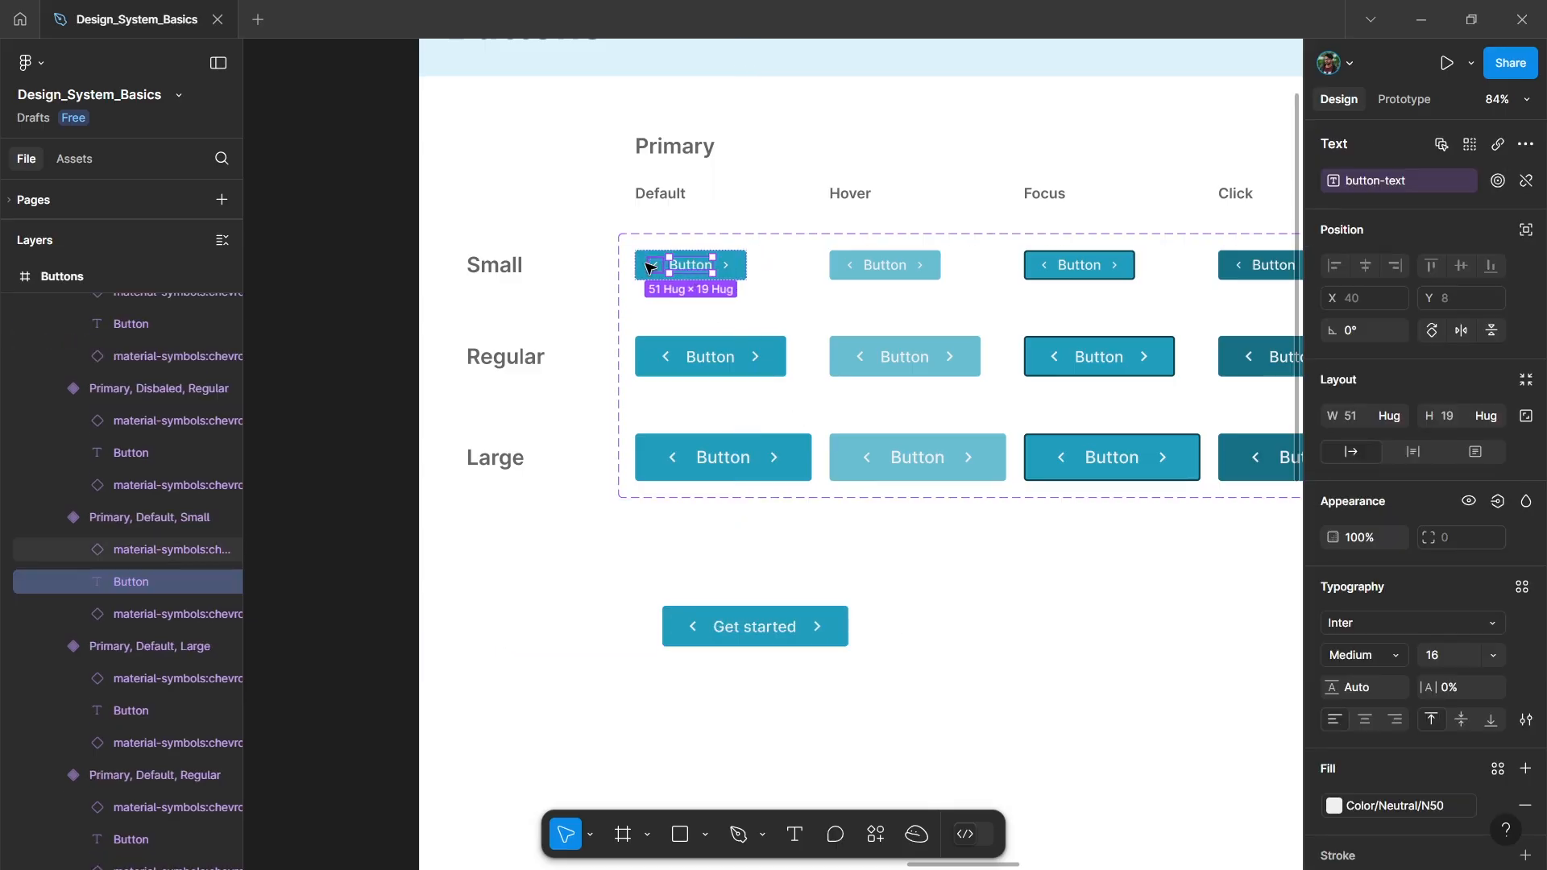
click(656, 267)
scroll(660, 274, up, 3)
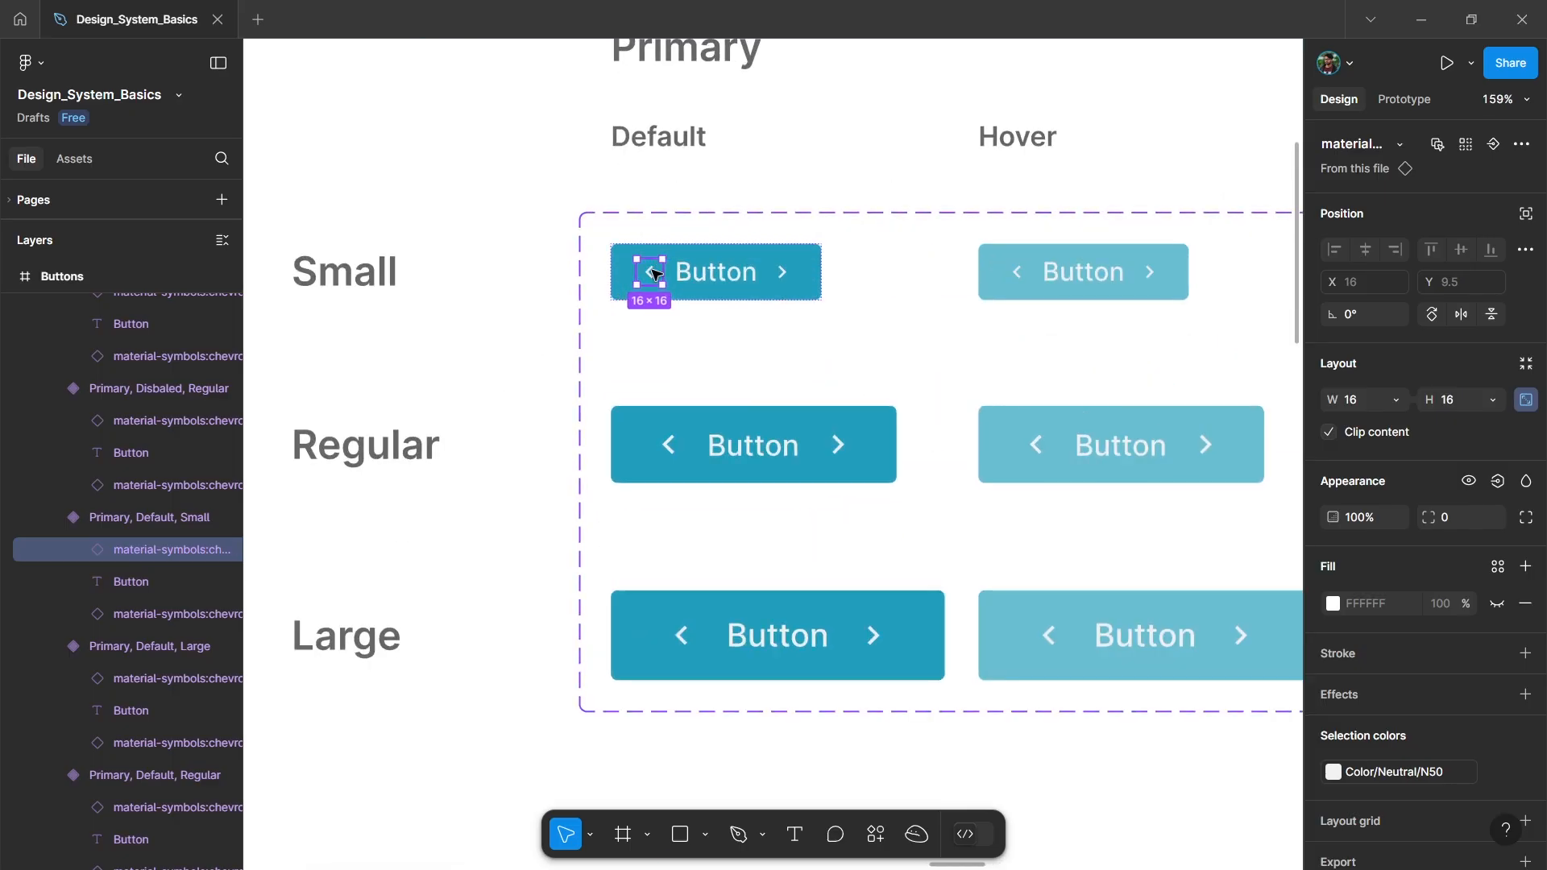
click(1438, 145)
scroll(808, 419, down, 4)
scroll(808, 419, right, 10)
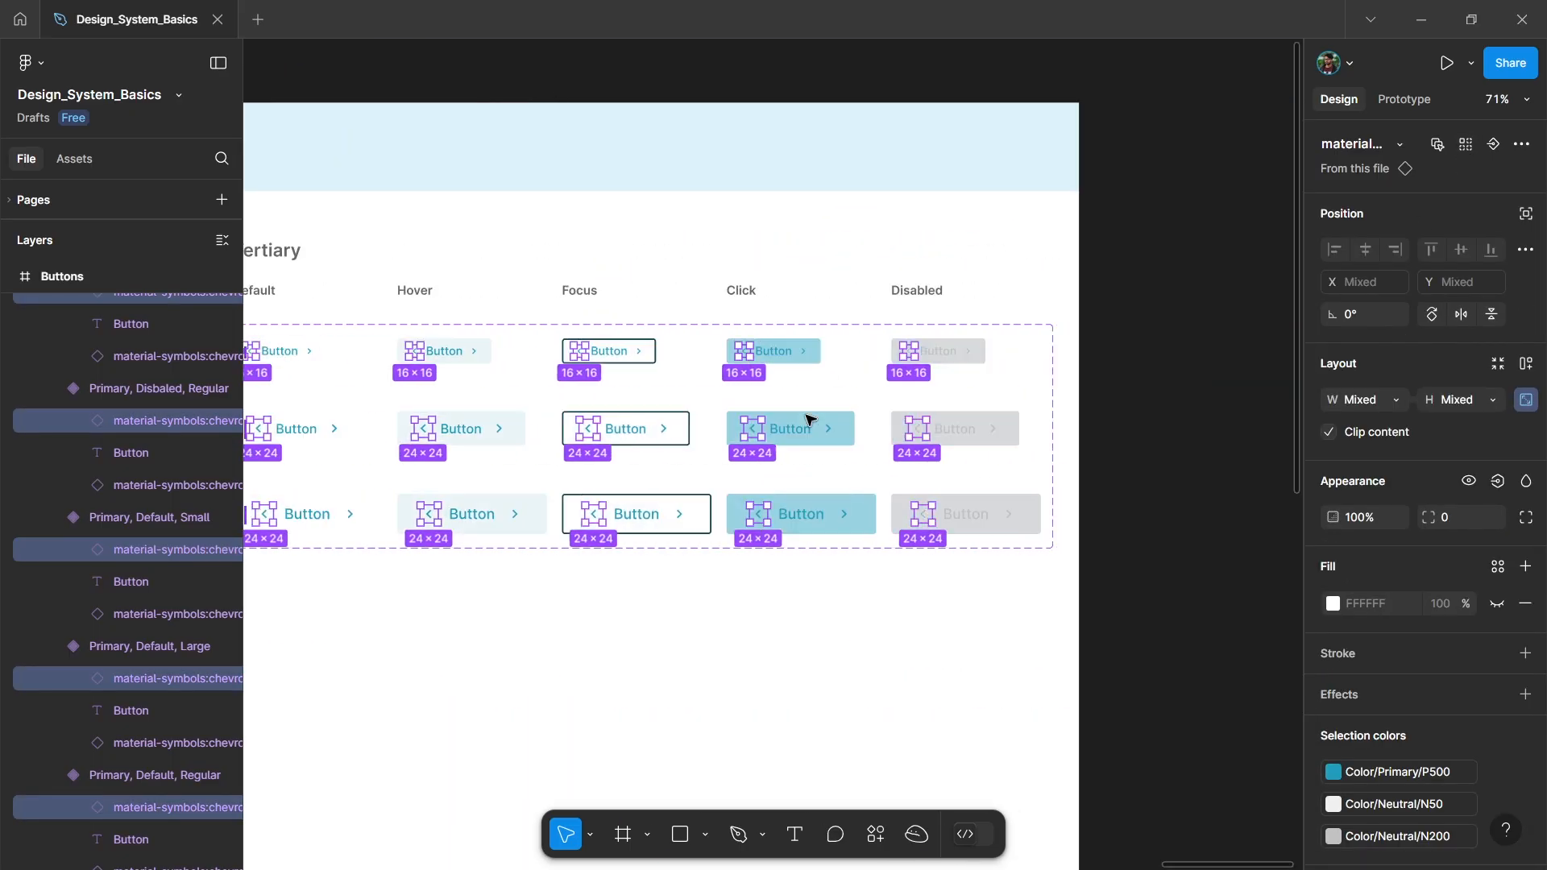
Create a visibility property named icon-left with the value True for the selected left chevron icons.
scroll(1419, 428, down, 3)
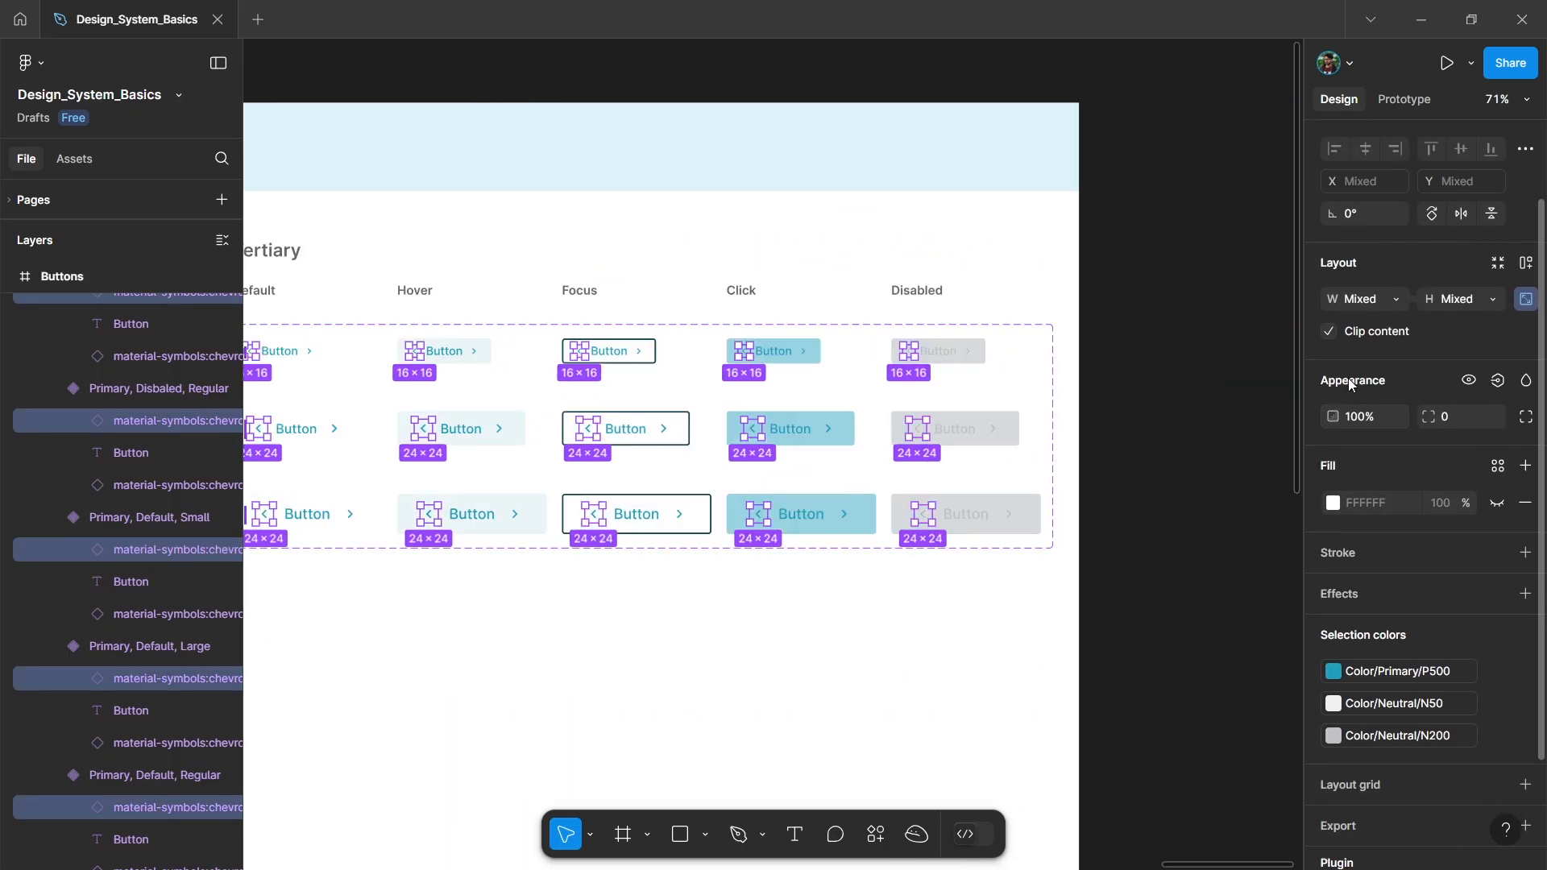
click(1498, 382)
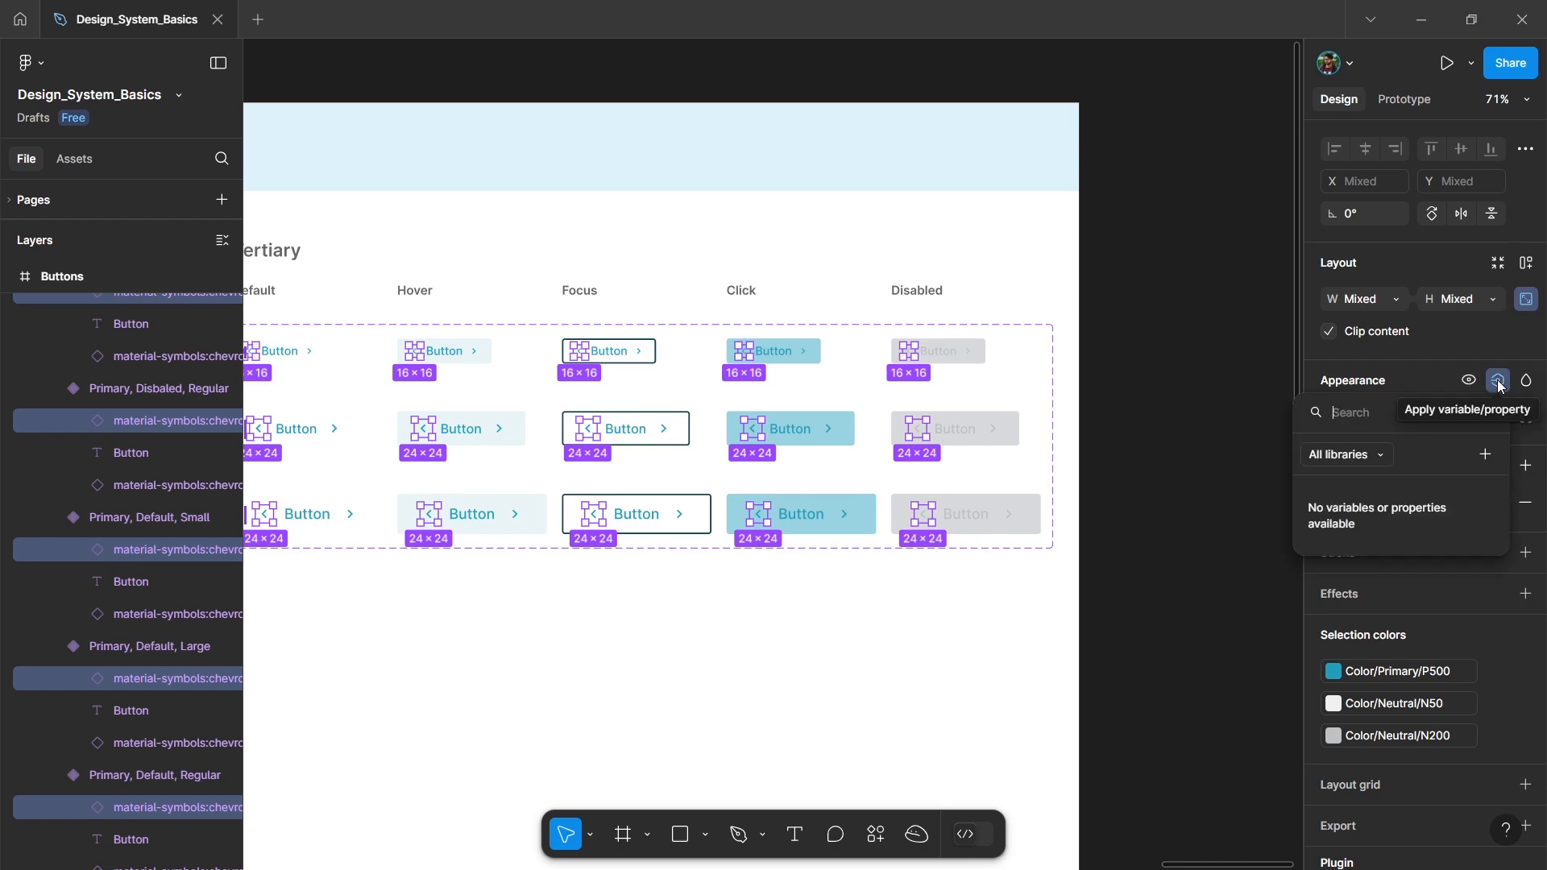
click(1485, 454)
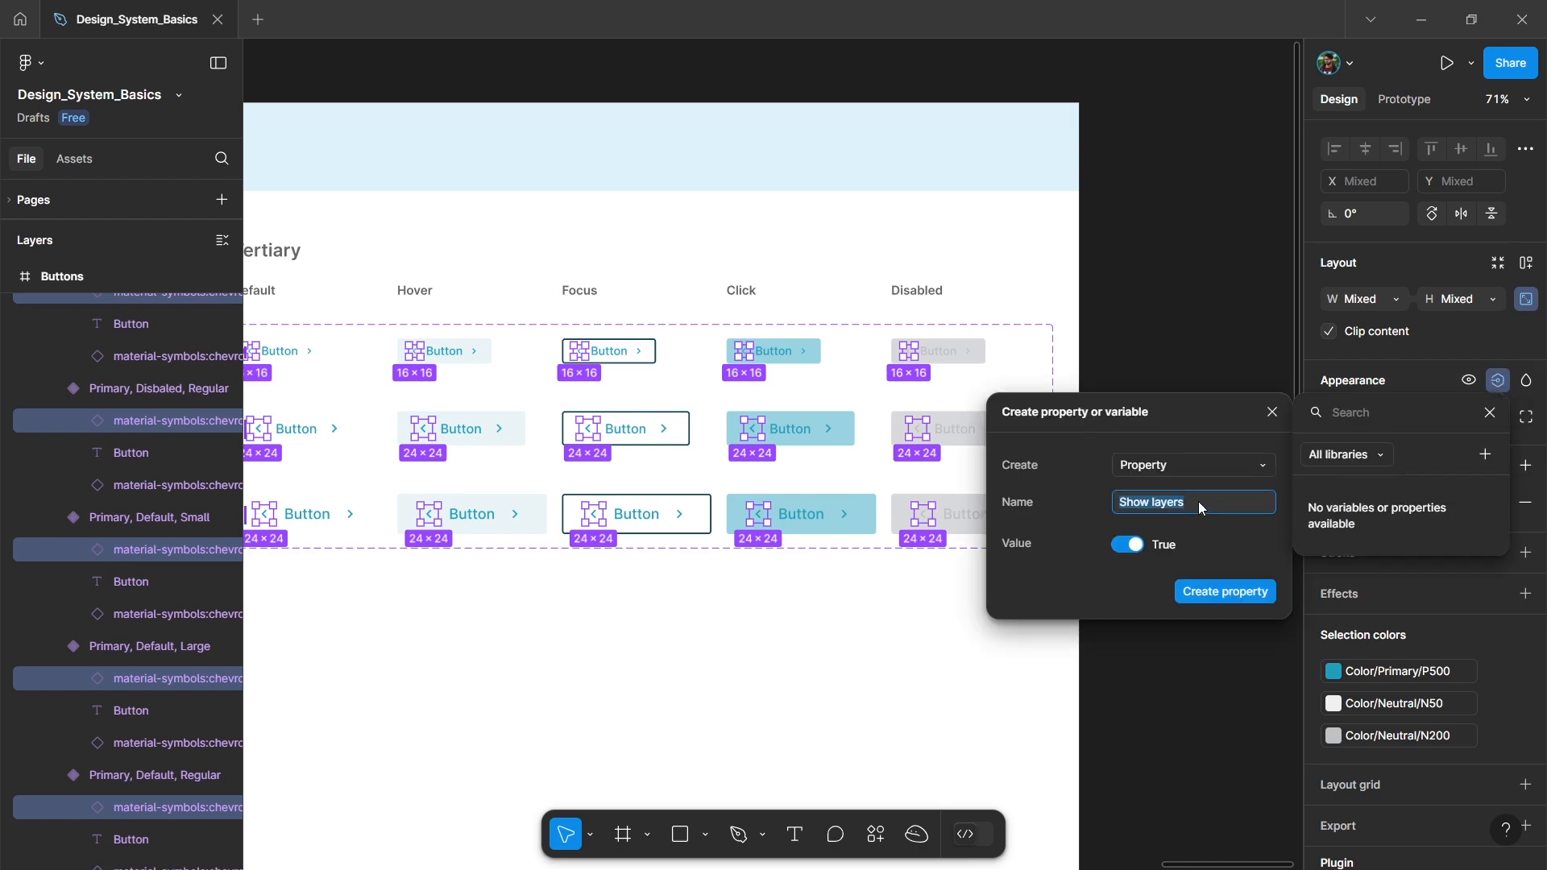
text(icon-left)
click(1231, 595)
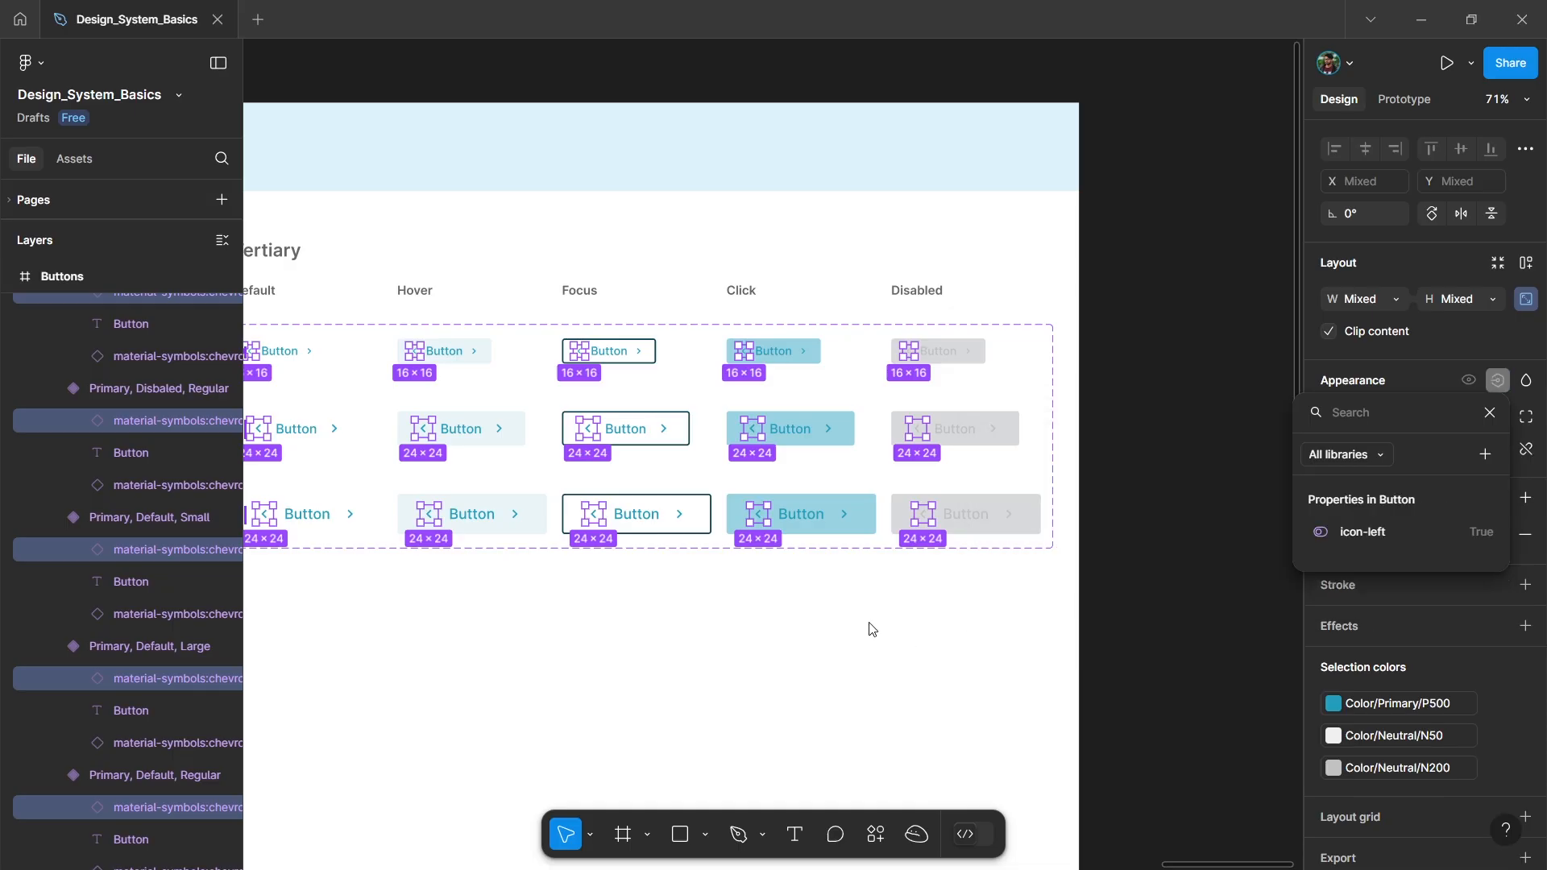
key(Escape)
Select the right chevron icons in all variants and create a visibility property named icon-right with the value True.
key(Tab)
key(Tab)
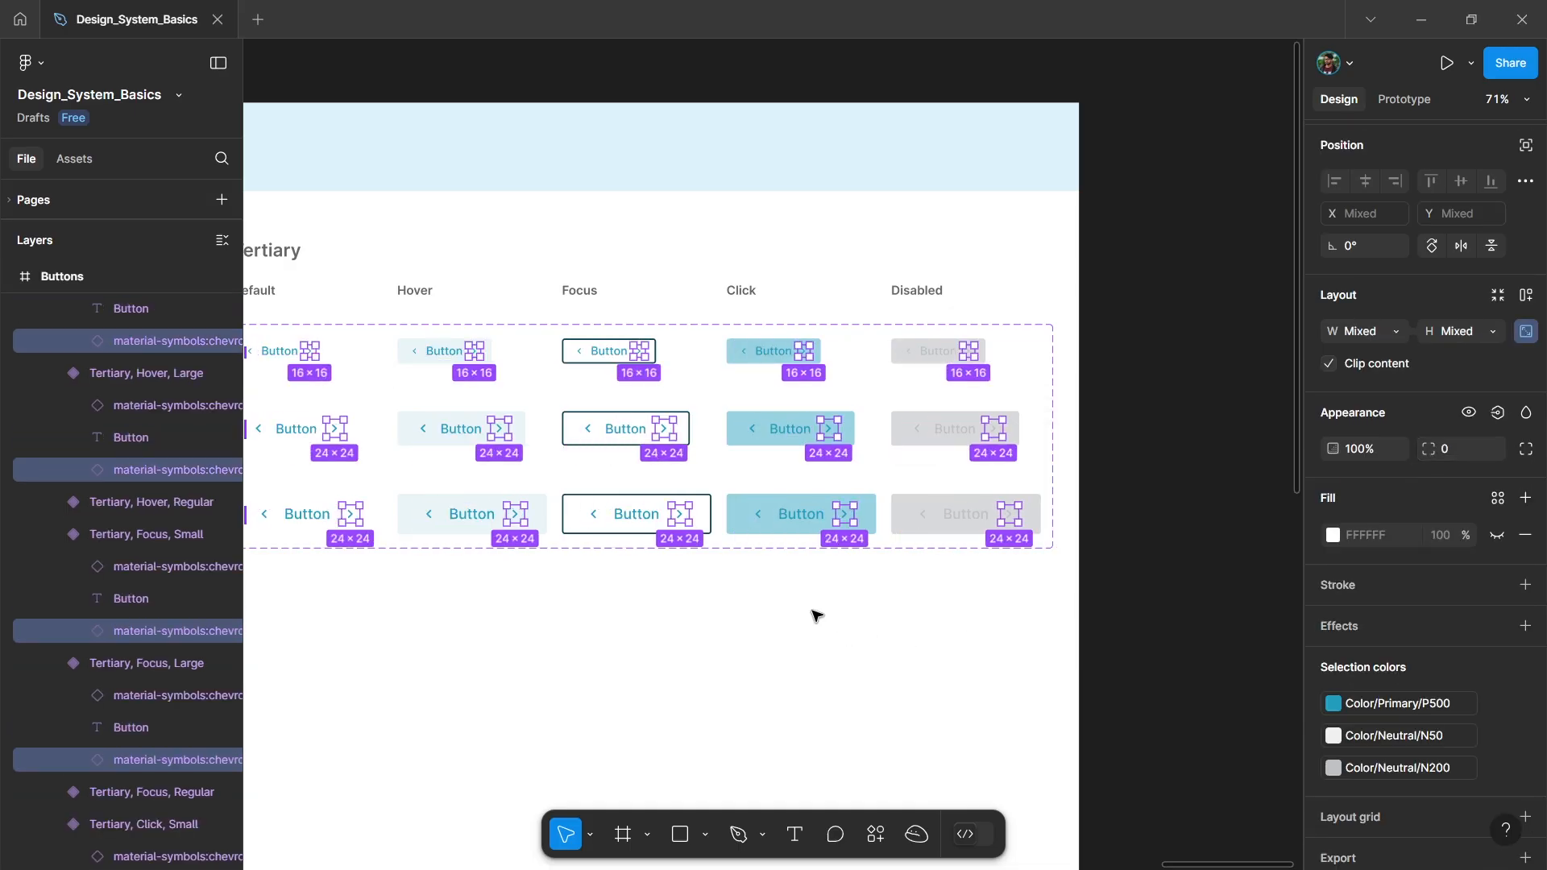
scroll(817, 616, left, 12)
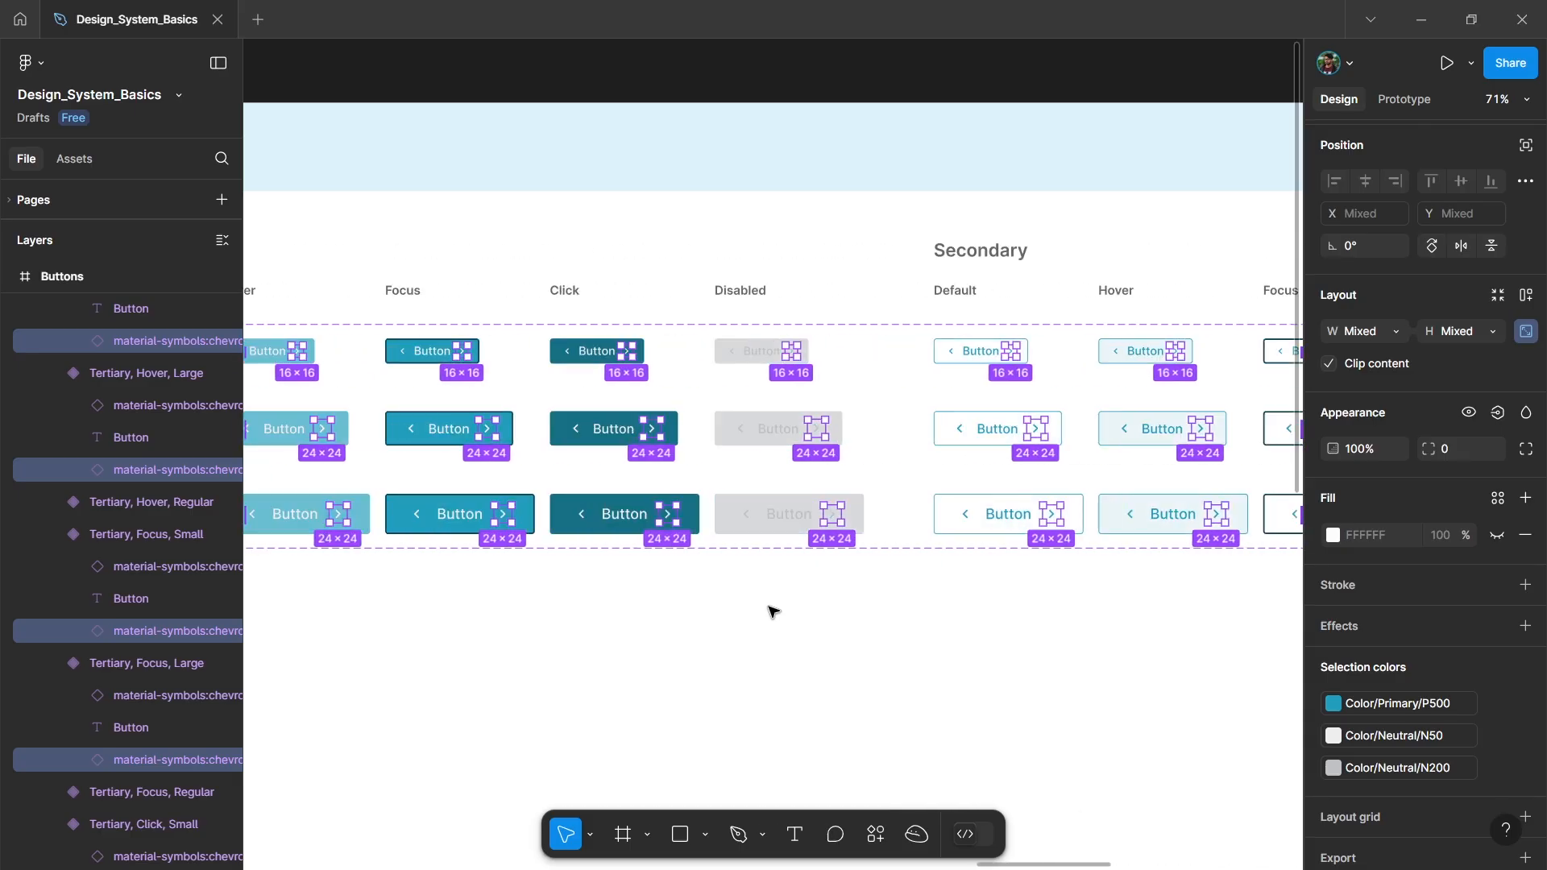
scroll(771, 611, left, 6)
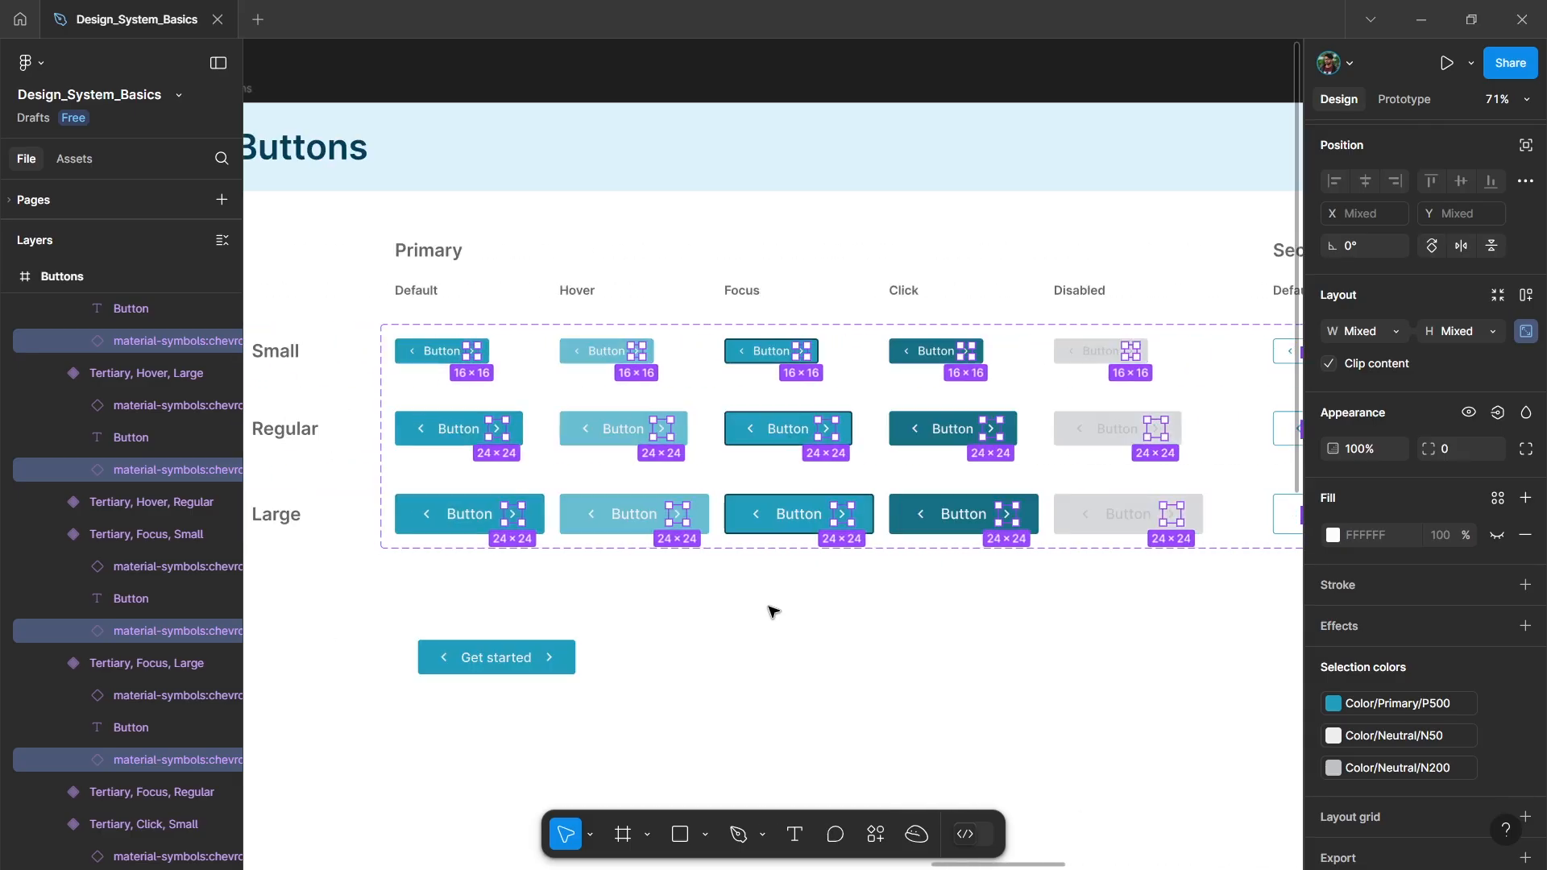
click(1504, 414)
click(1485, 487)
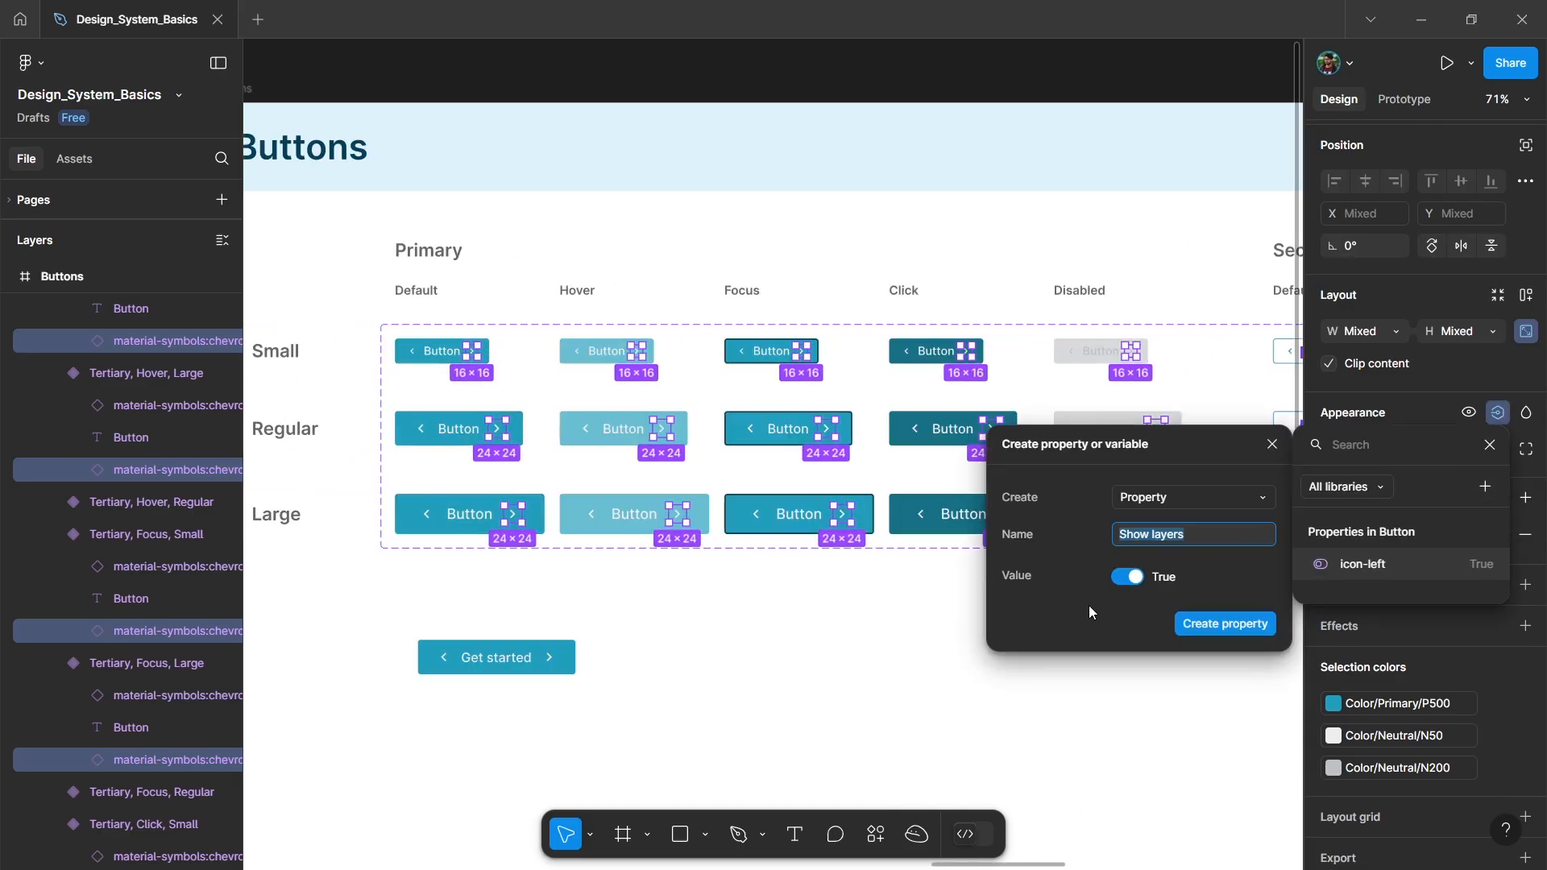
text(icon-right)
click(1208, 624)
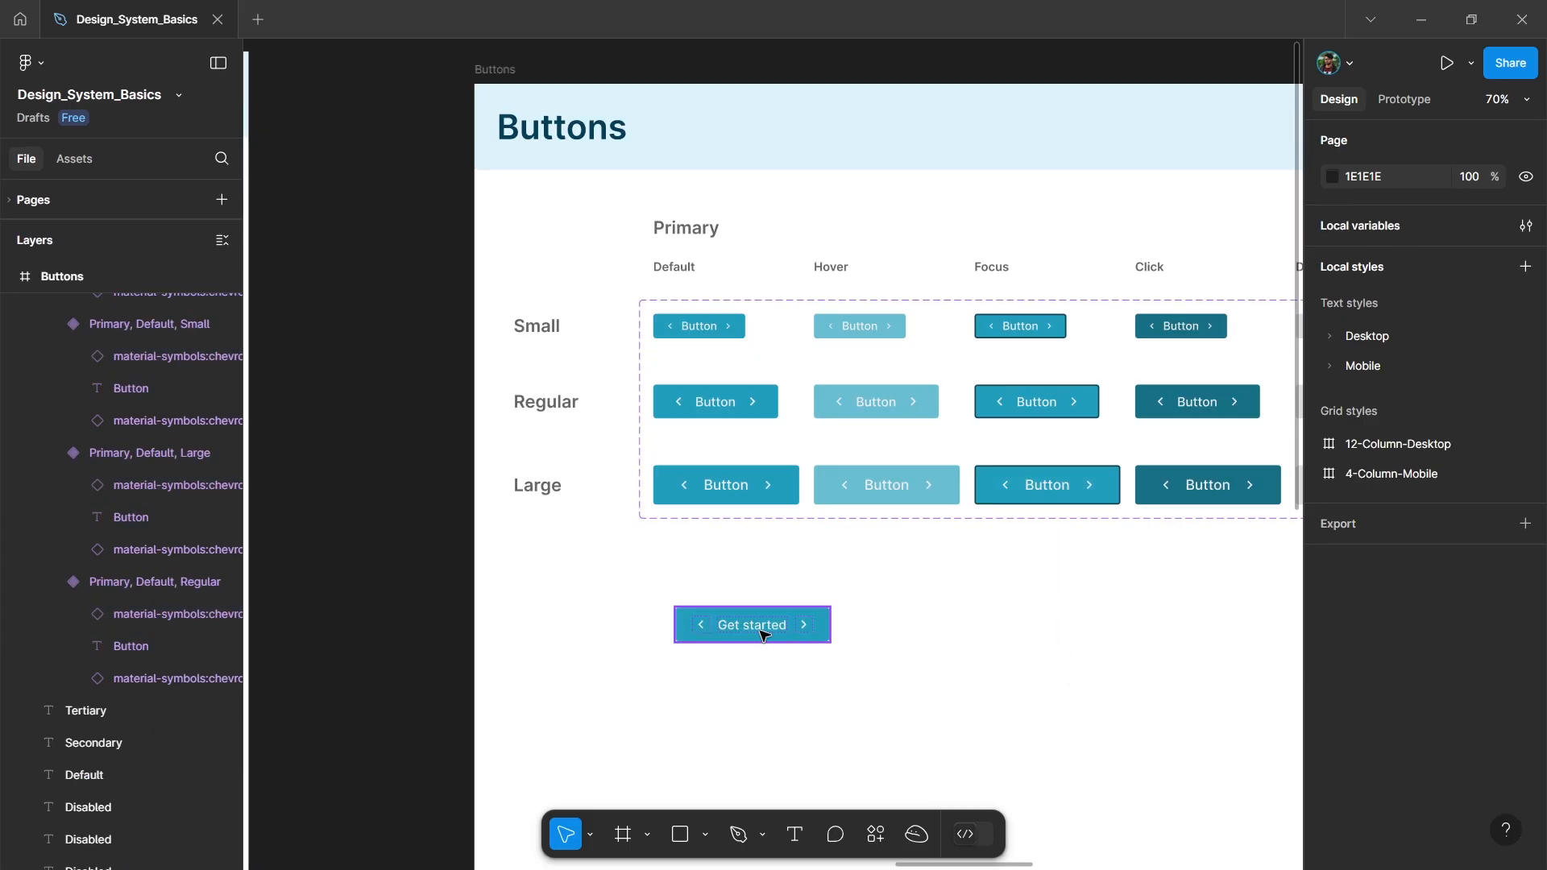
Try the icon-left and icon-right toggles on the Get started instance, leaving both icons switched on.
click(762, 634)
scroll(762, 634, up, 2)
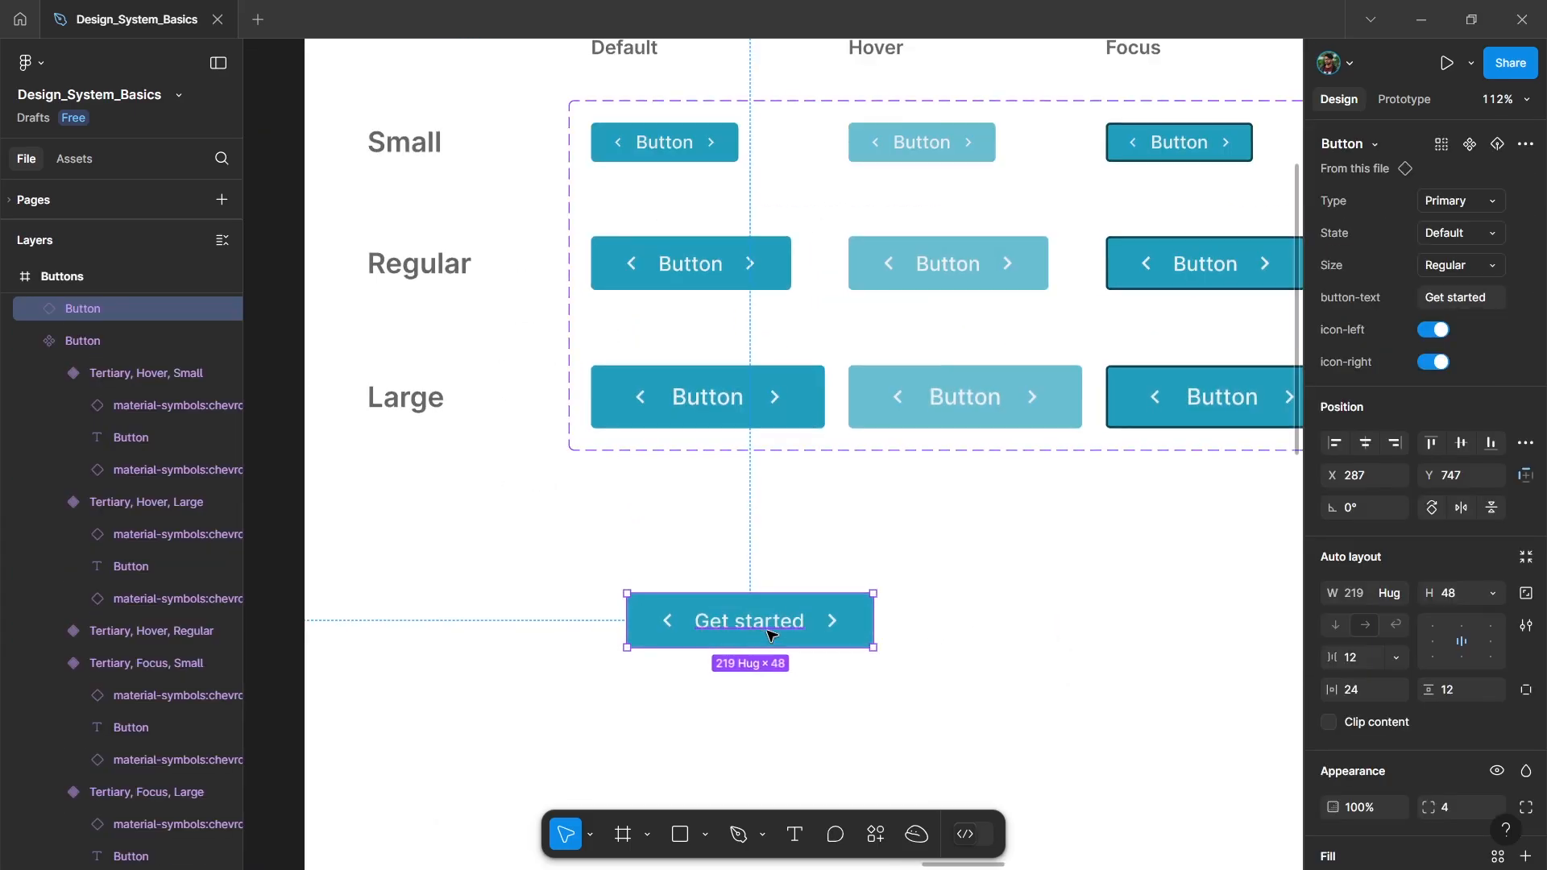
click(1433, 329)
click(1434, 362)
click(1434, 361)
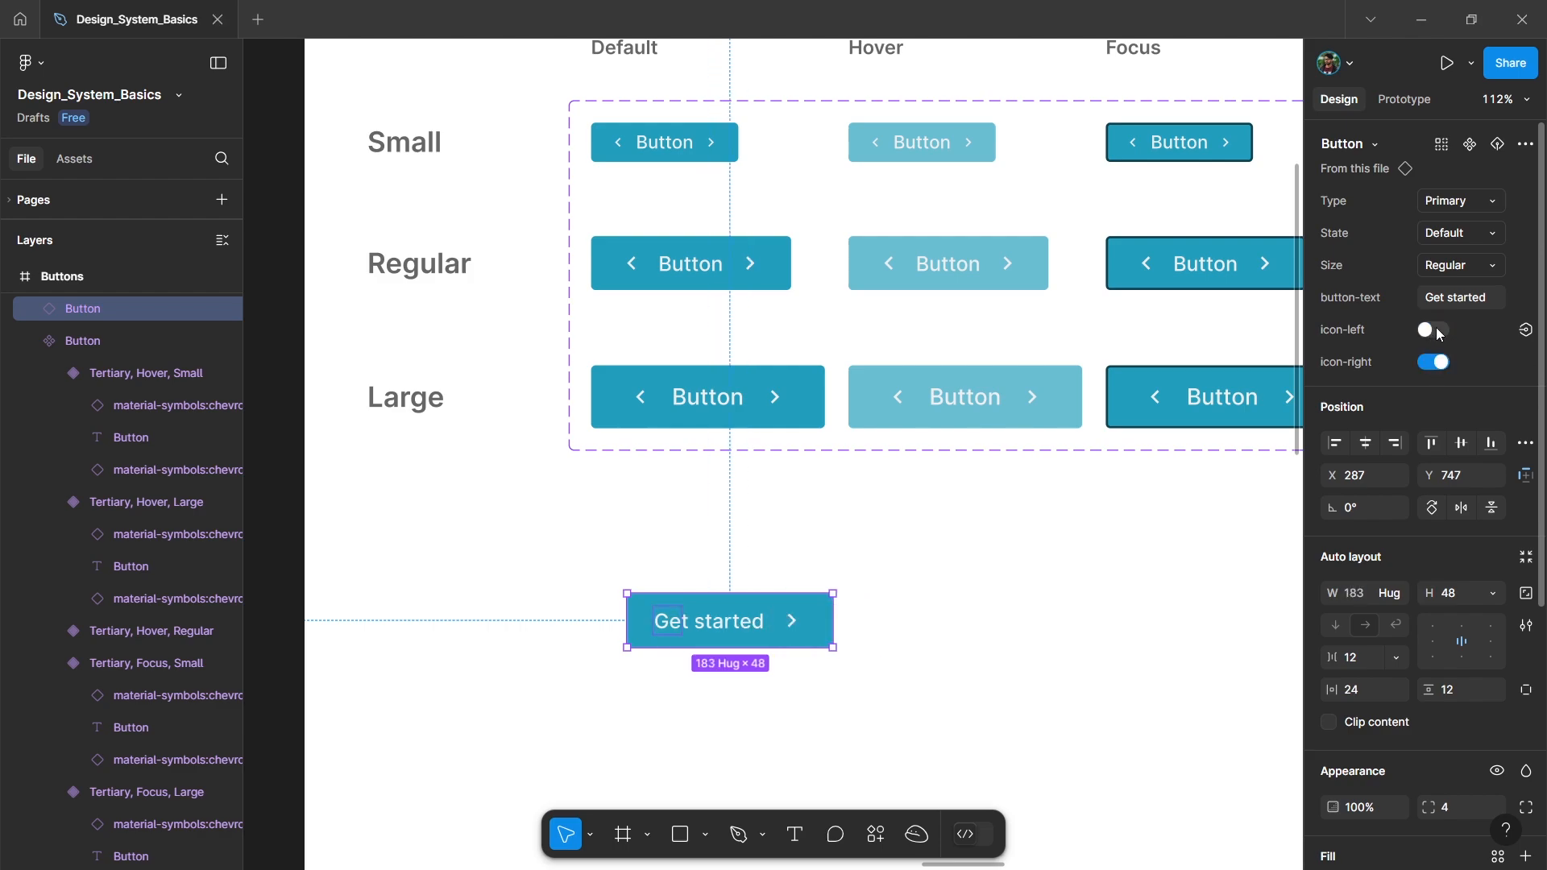
click(1433, 330)
click(1078, 603)
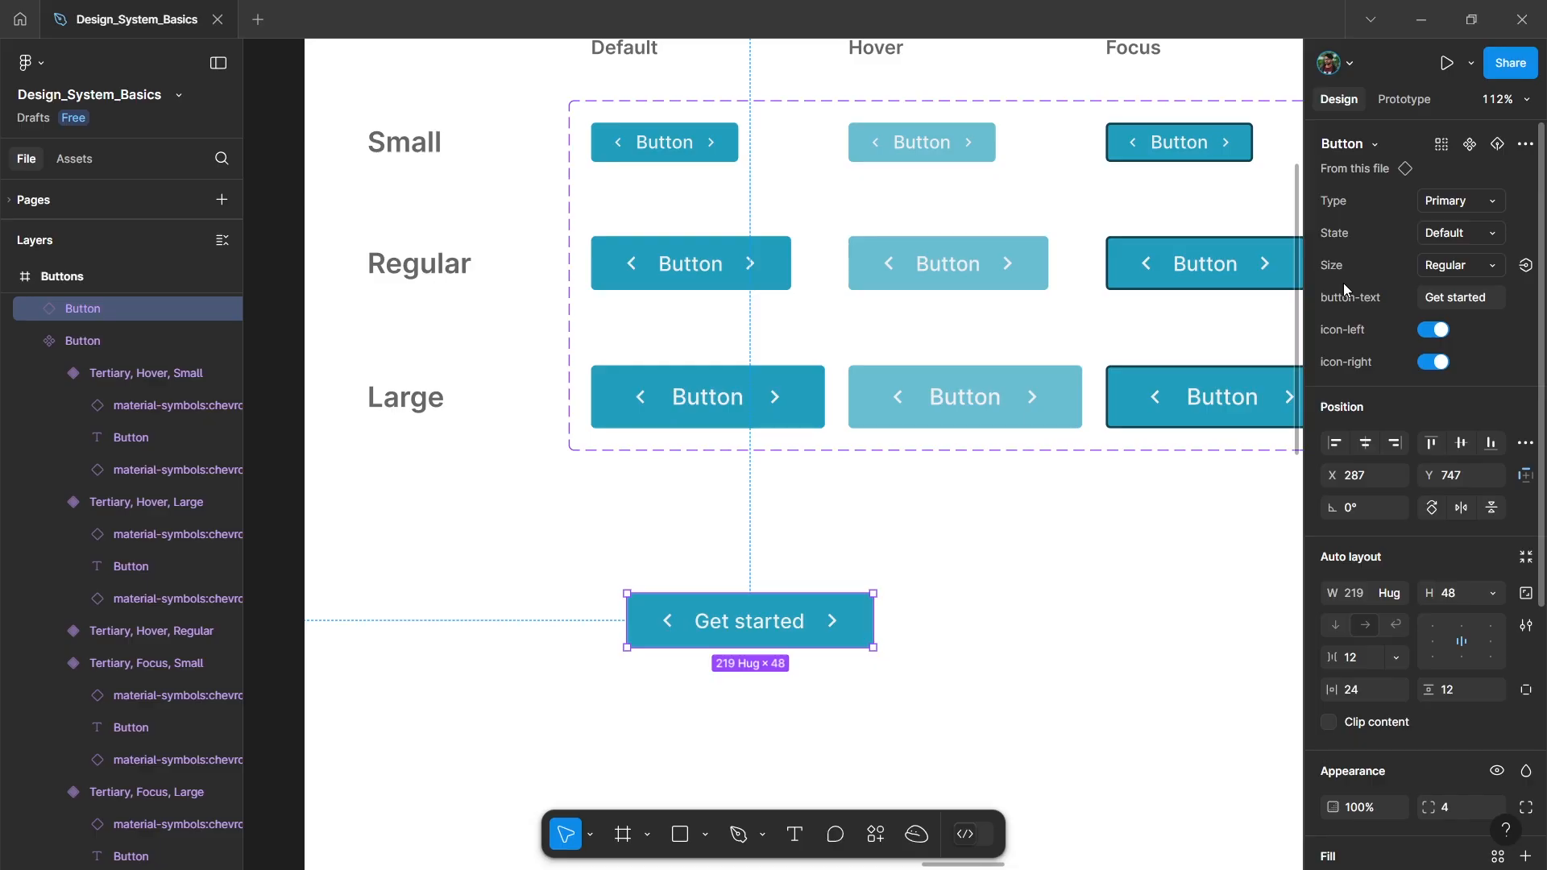
click(967, 558)
Move the icon-left property above button-text in the Button component set's property order.
scroll(709, 556, down, 3)
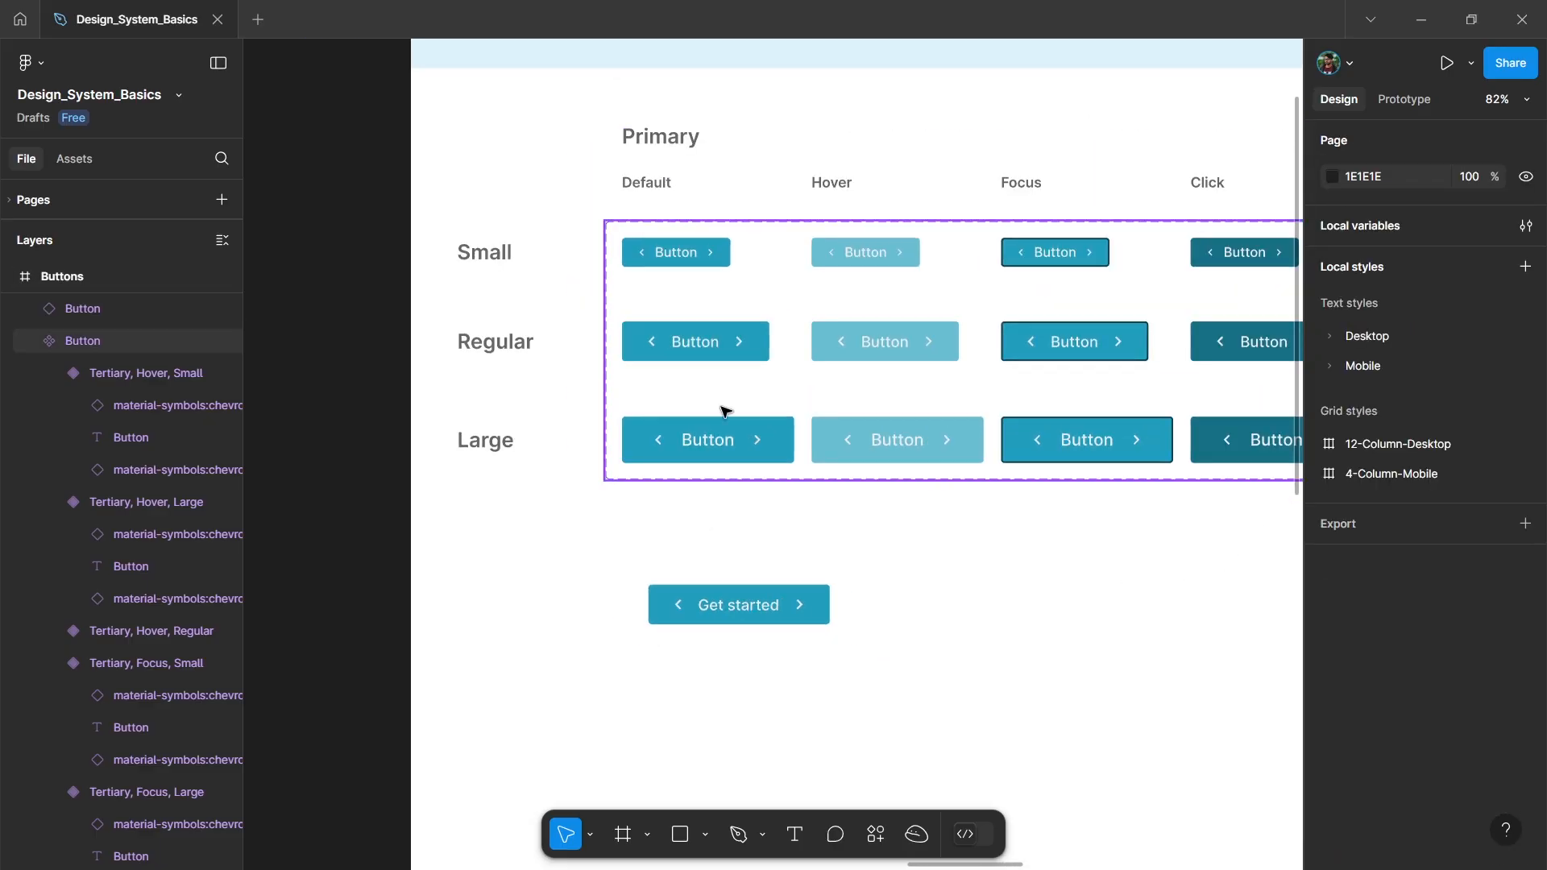
click(748, 266)
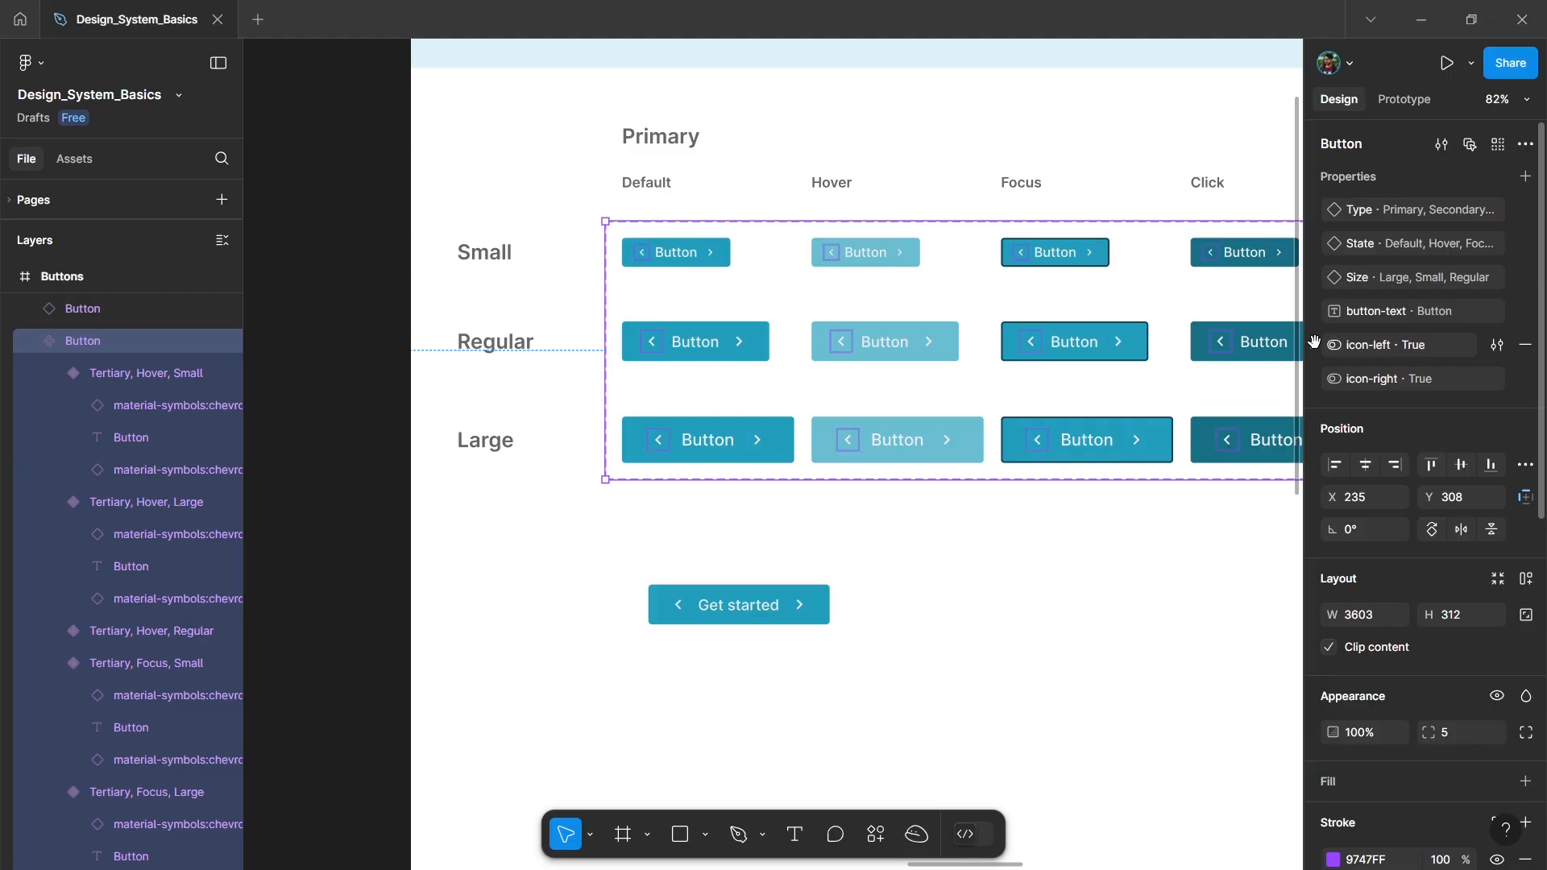
drag(1314, 342, 1320, 306)
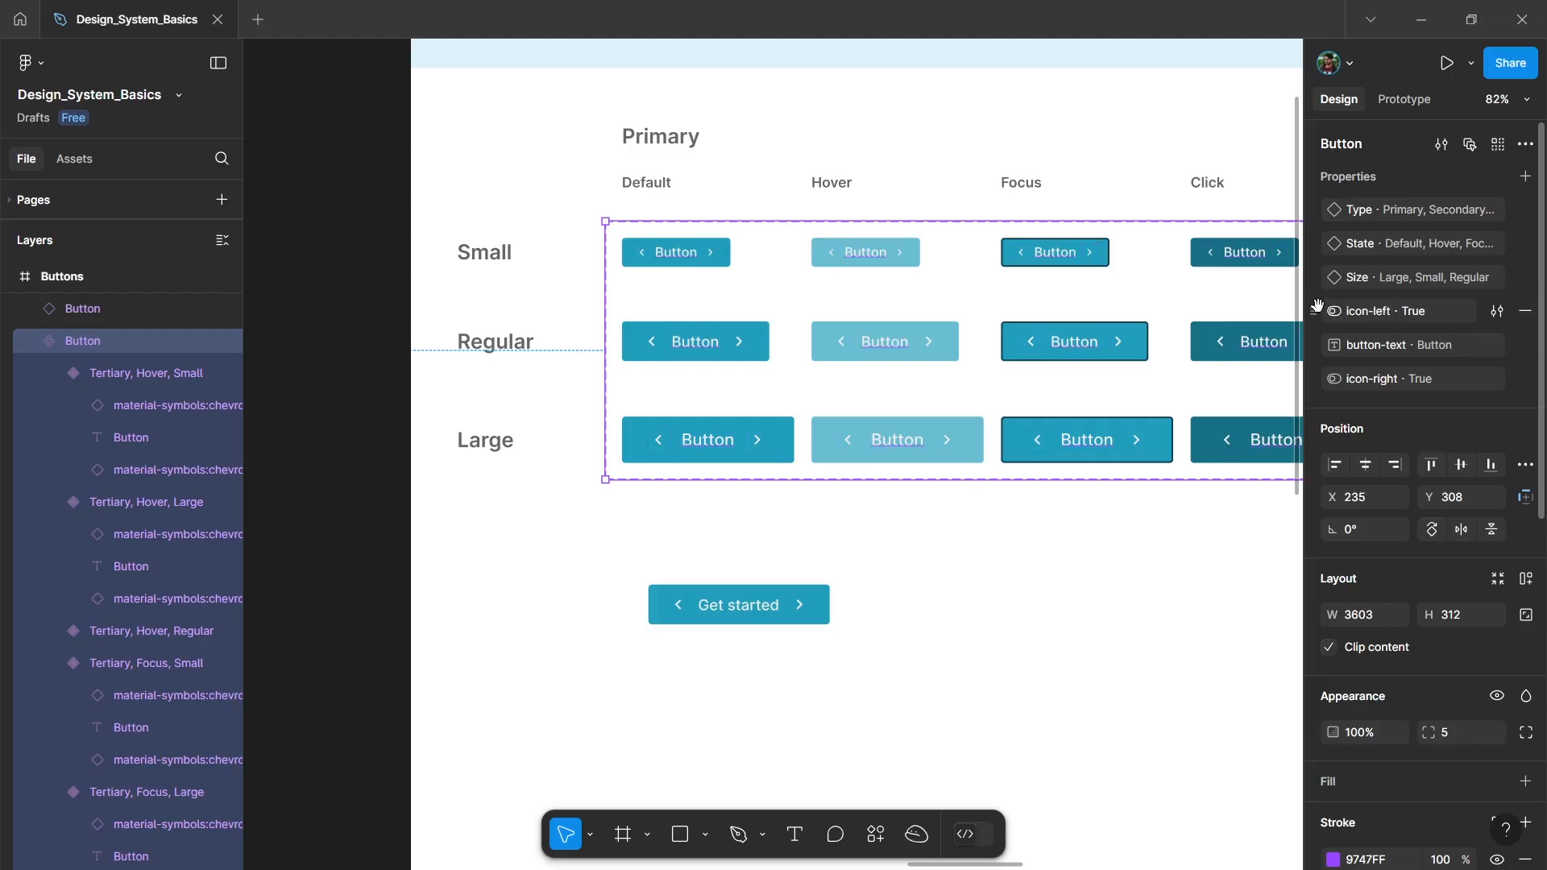
Hide both icons of the Get started instance to test the reordered properties, and show them again.
click(815, 616)
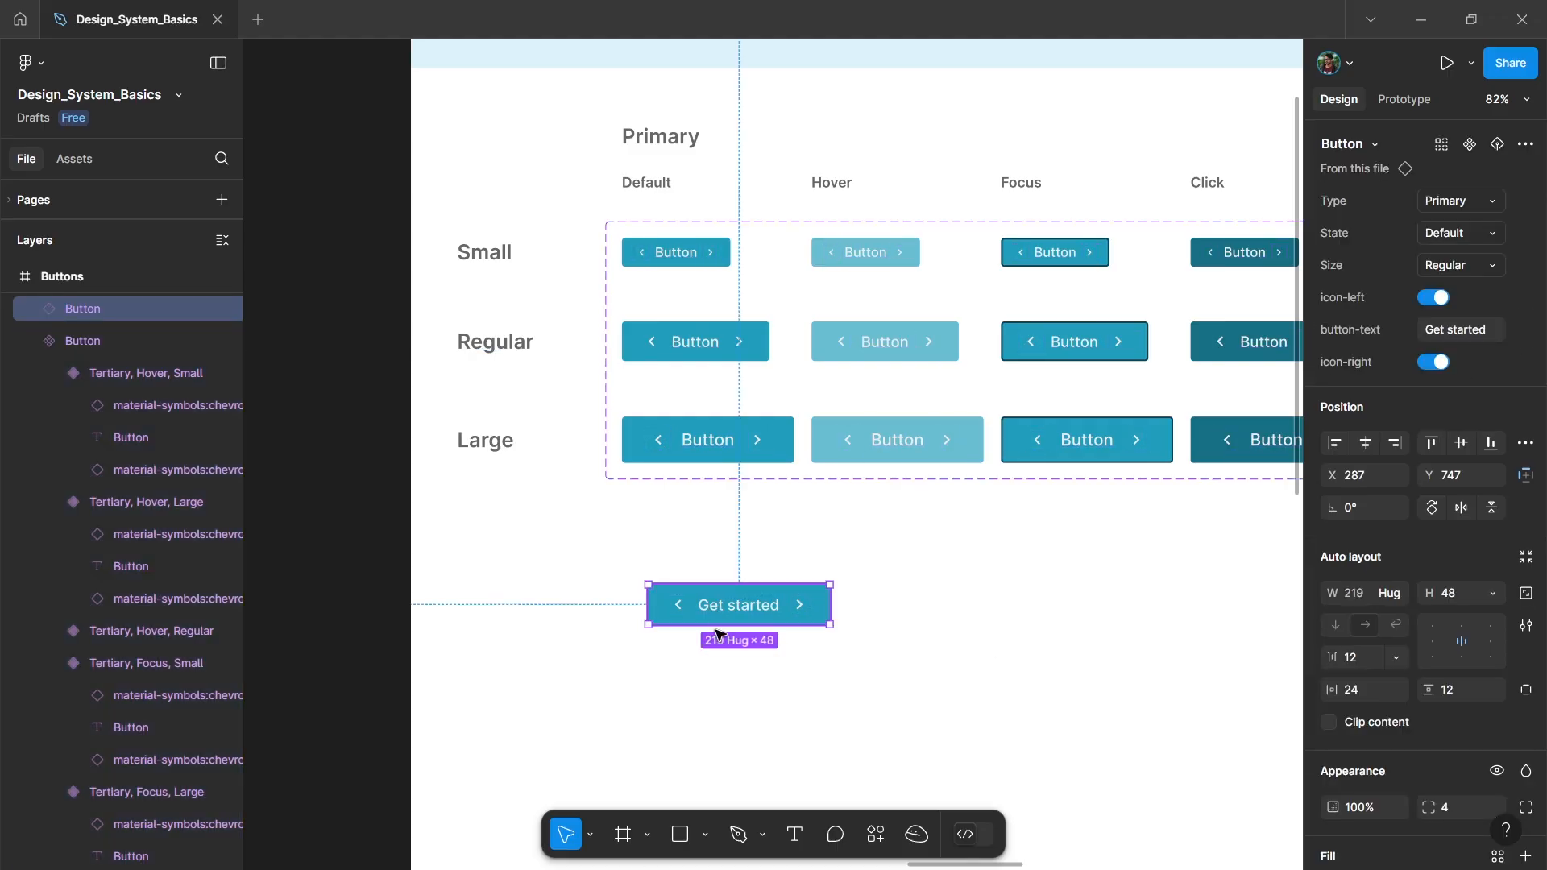
click(1431, 299)
click(1431, 363)
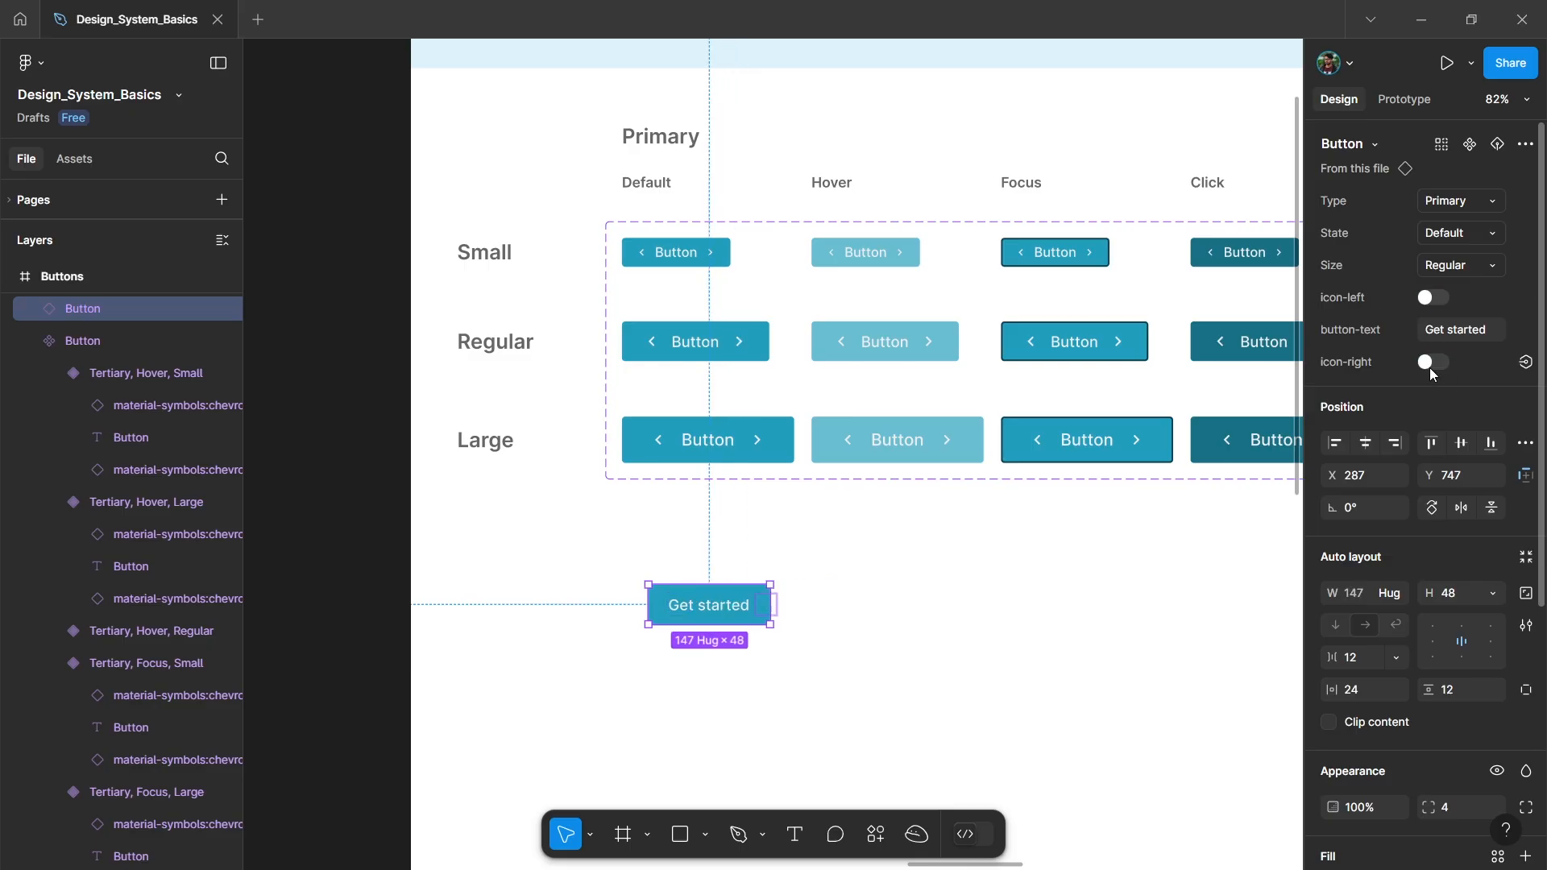
click(1431, 364)
click(1439, 301)
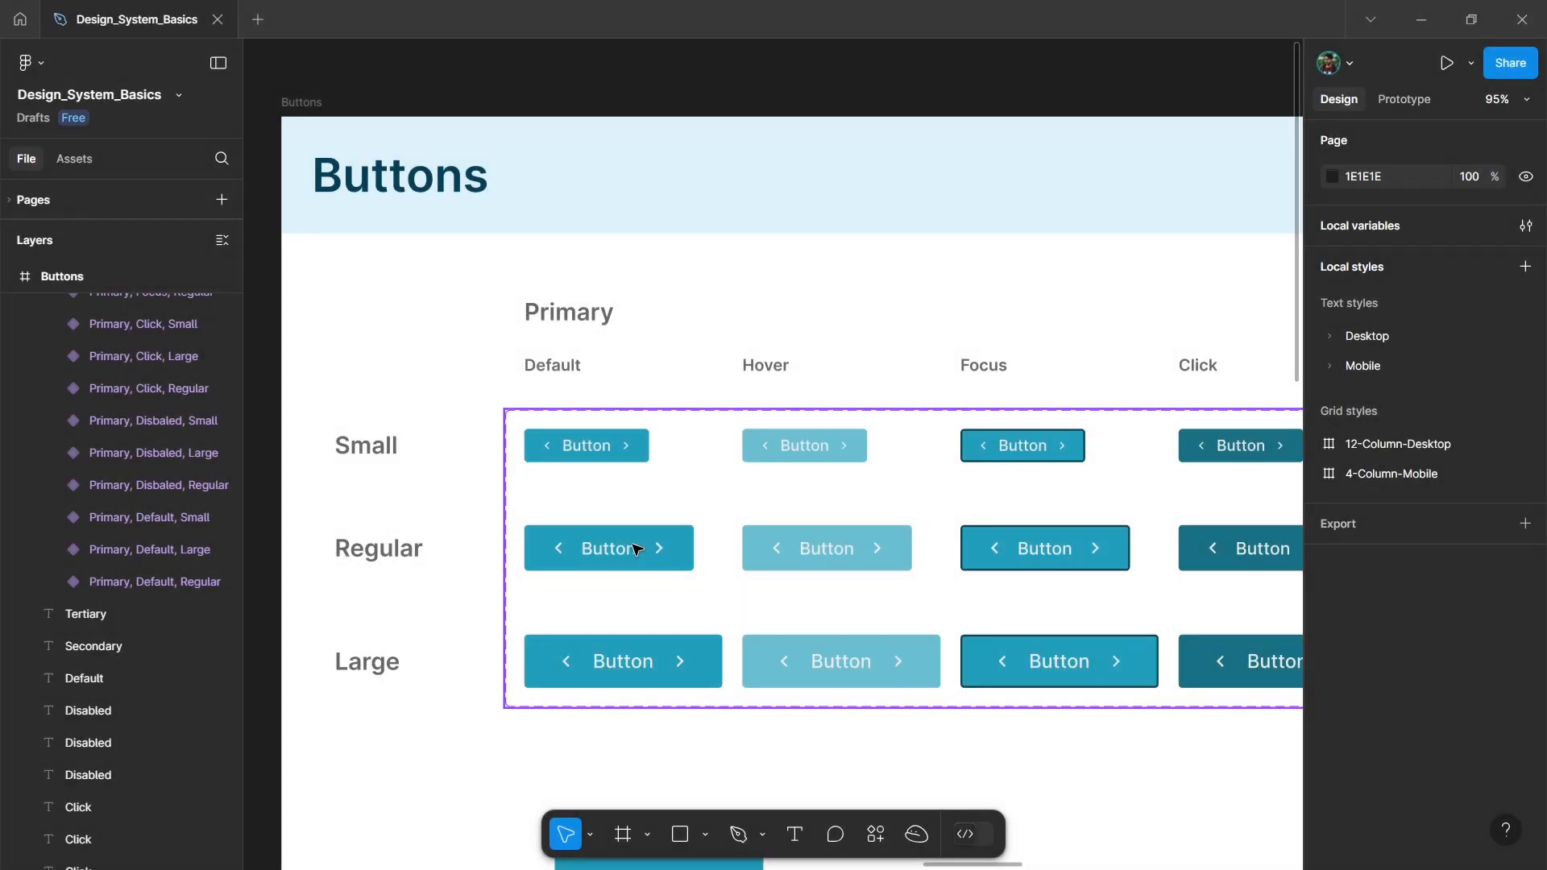
Link the primary Default Regular button to its Hover variant with a While hovering trigger and a Change to action.
click(643, 551)
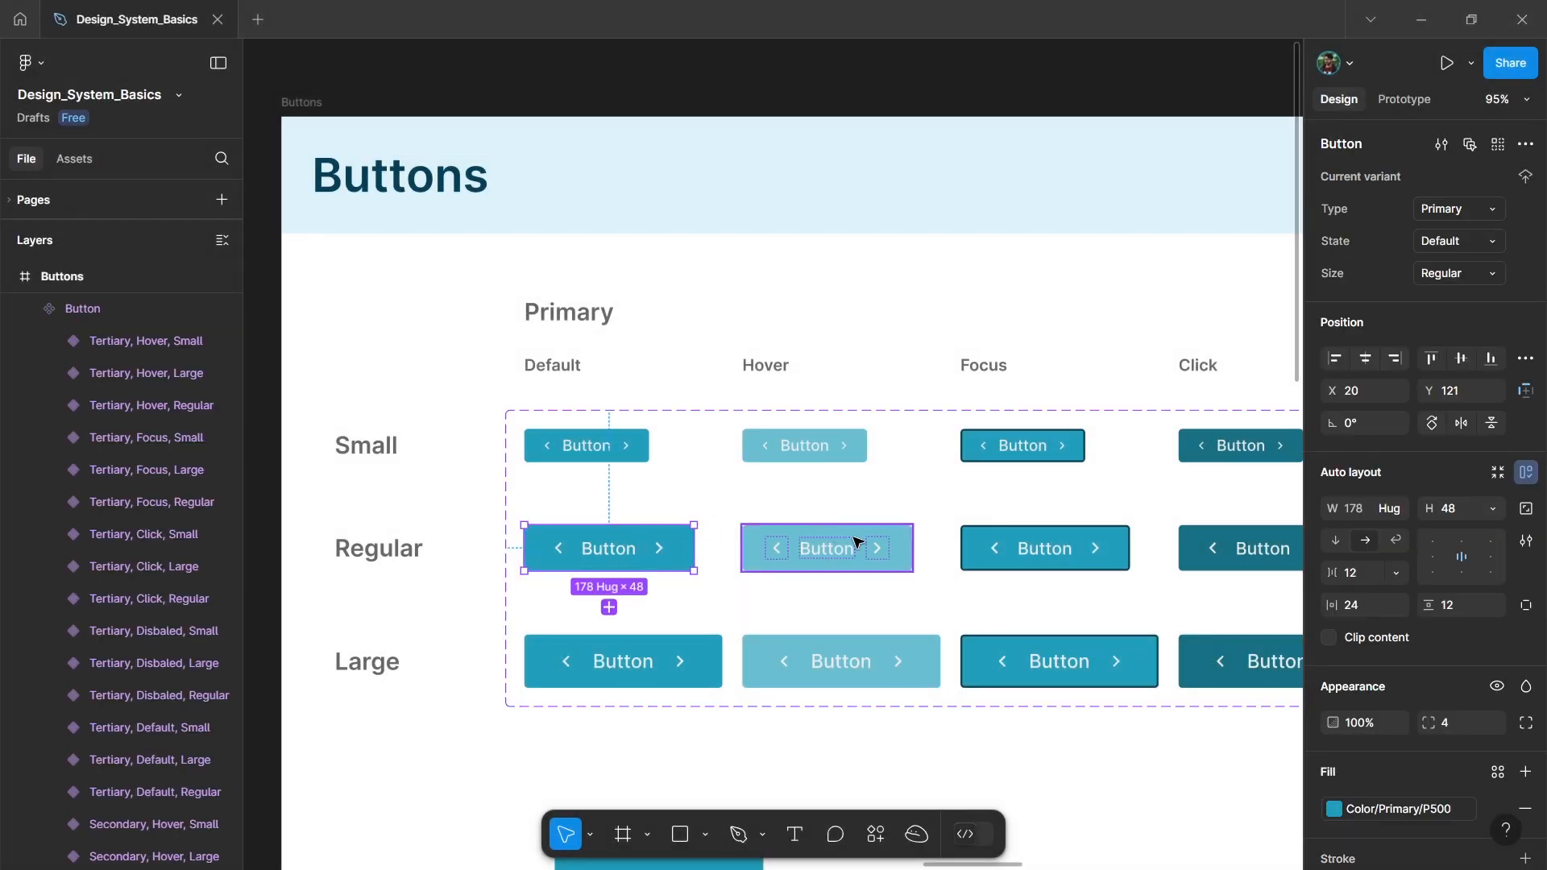
click(1410, 97)
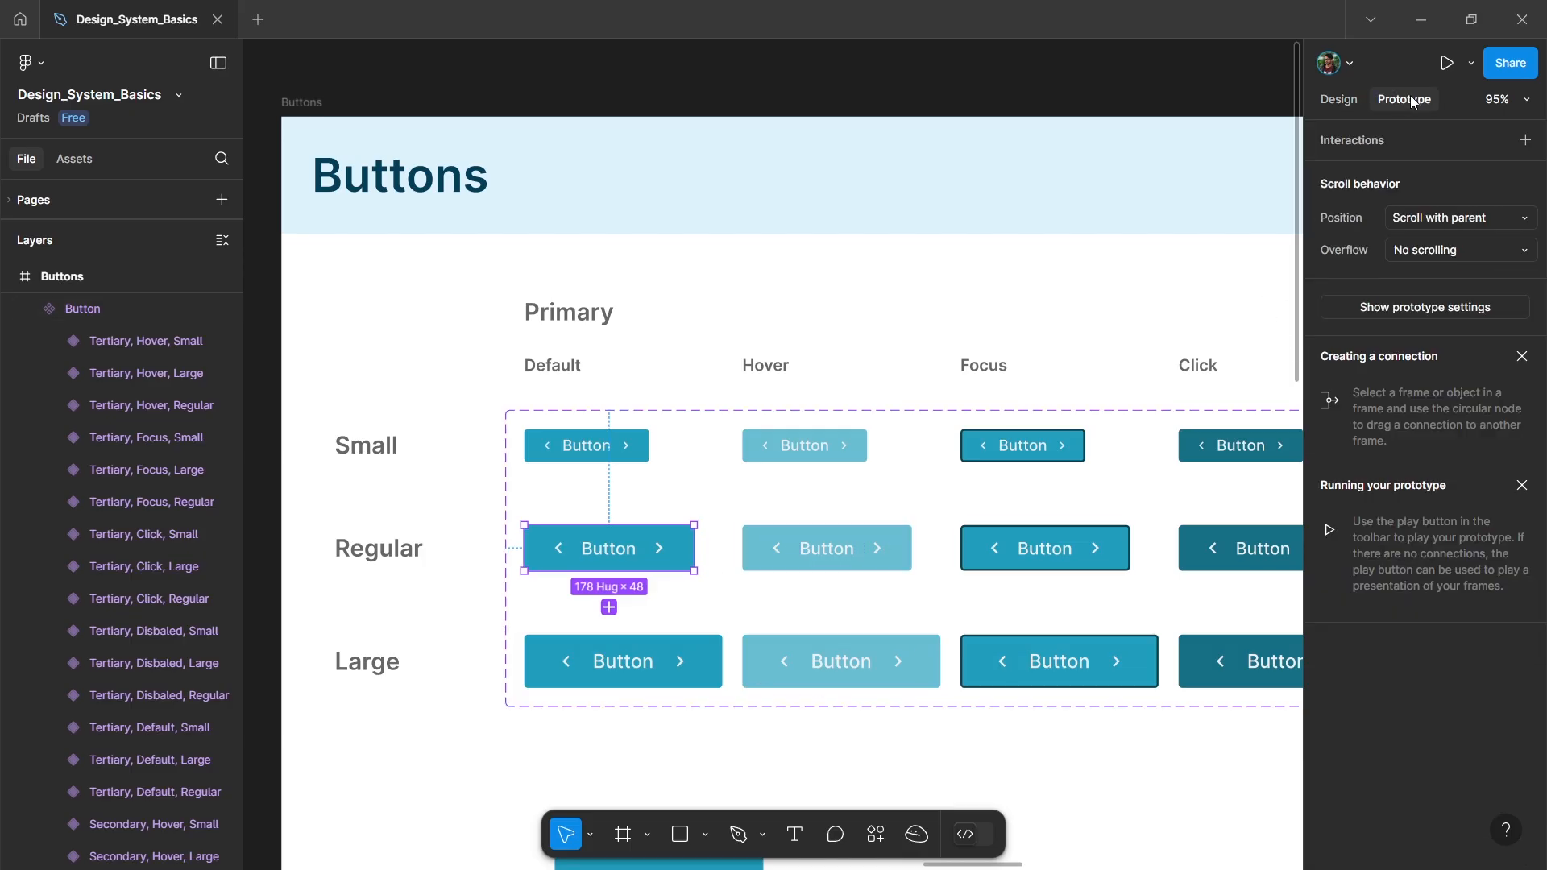
drag(694, 548, 776, 555)
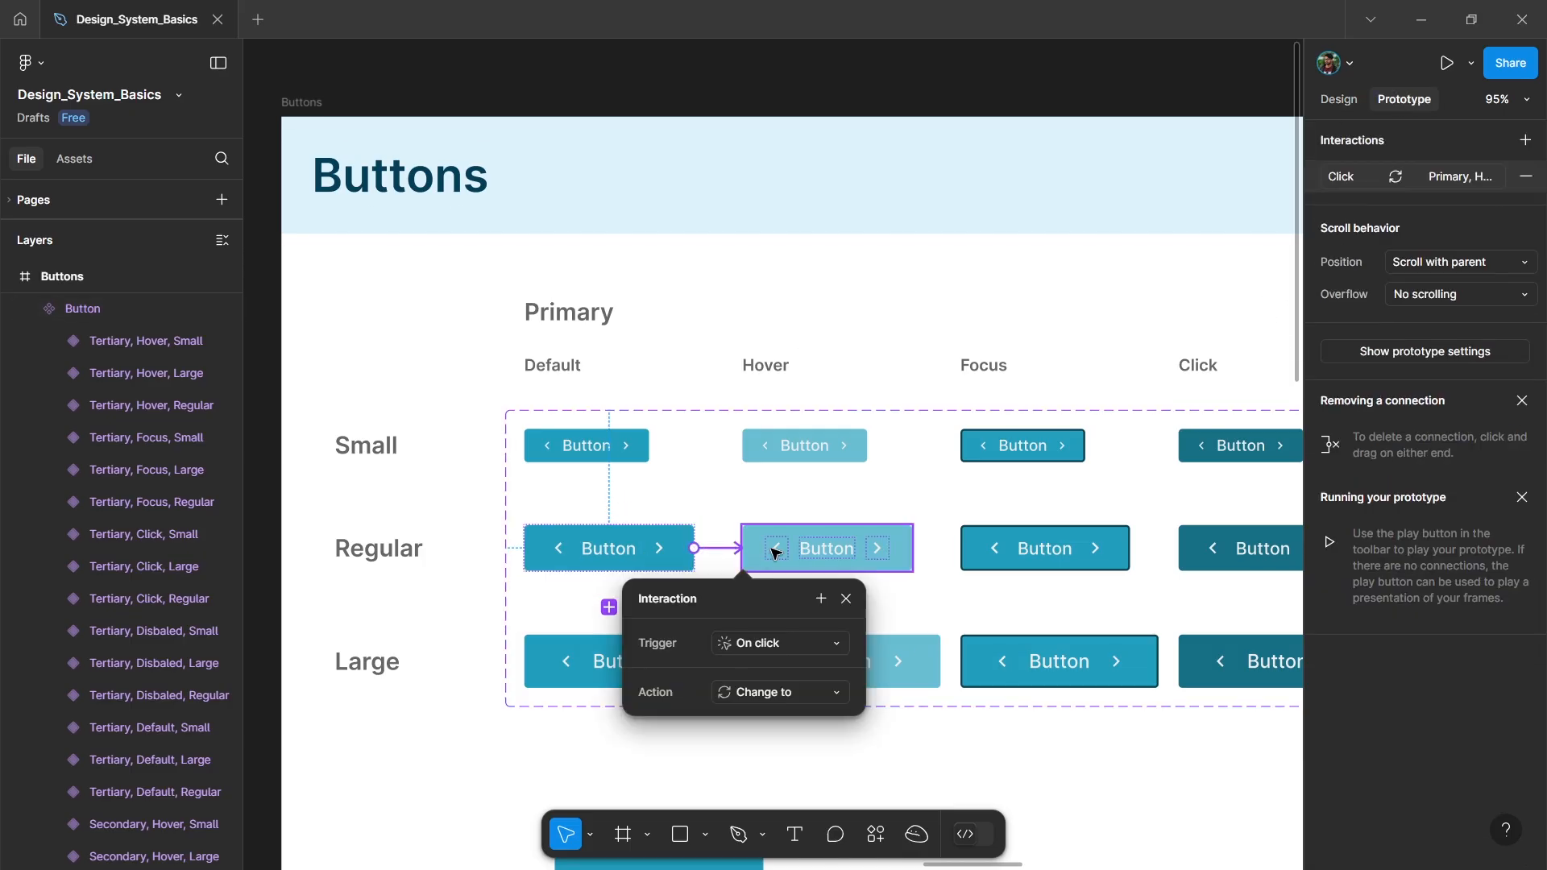
click(784, 644)
click(780, 642)
scroll(766, 802, down, 1)
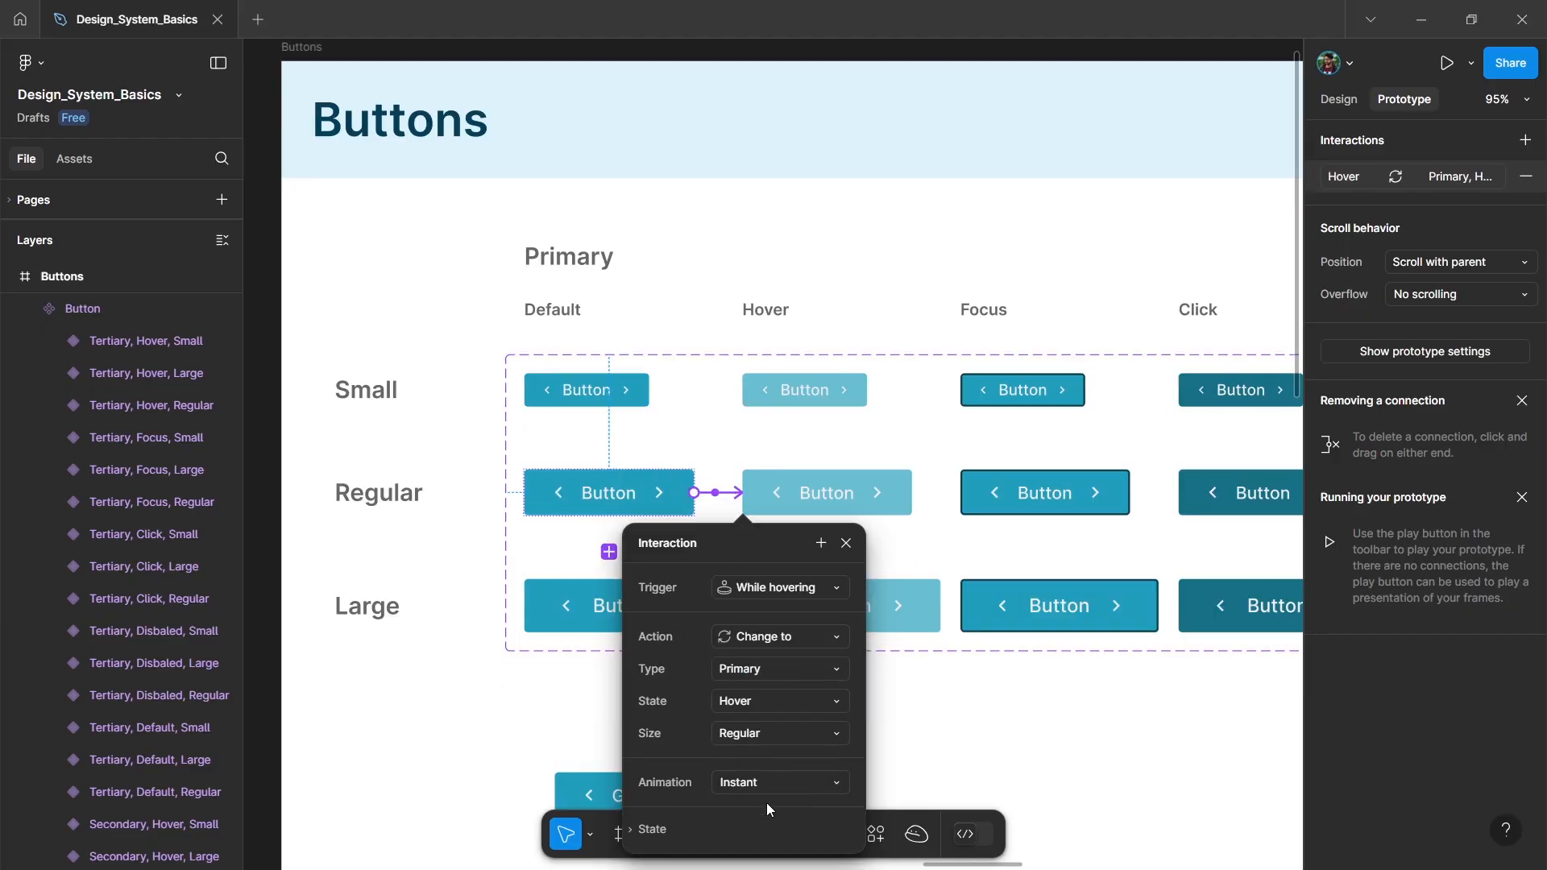
Set the hover interaction's animation to Smart animate.
click(820, 782)
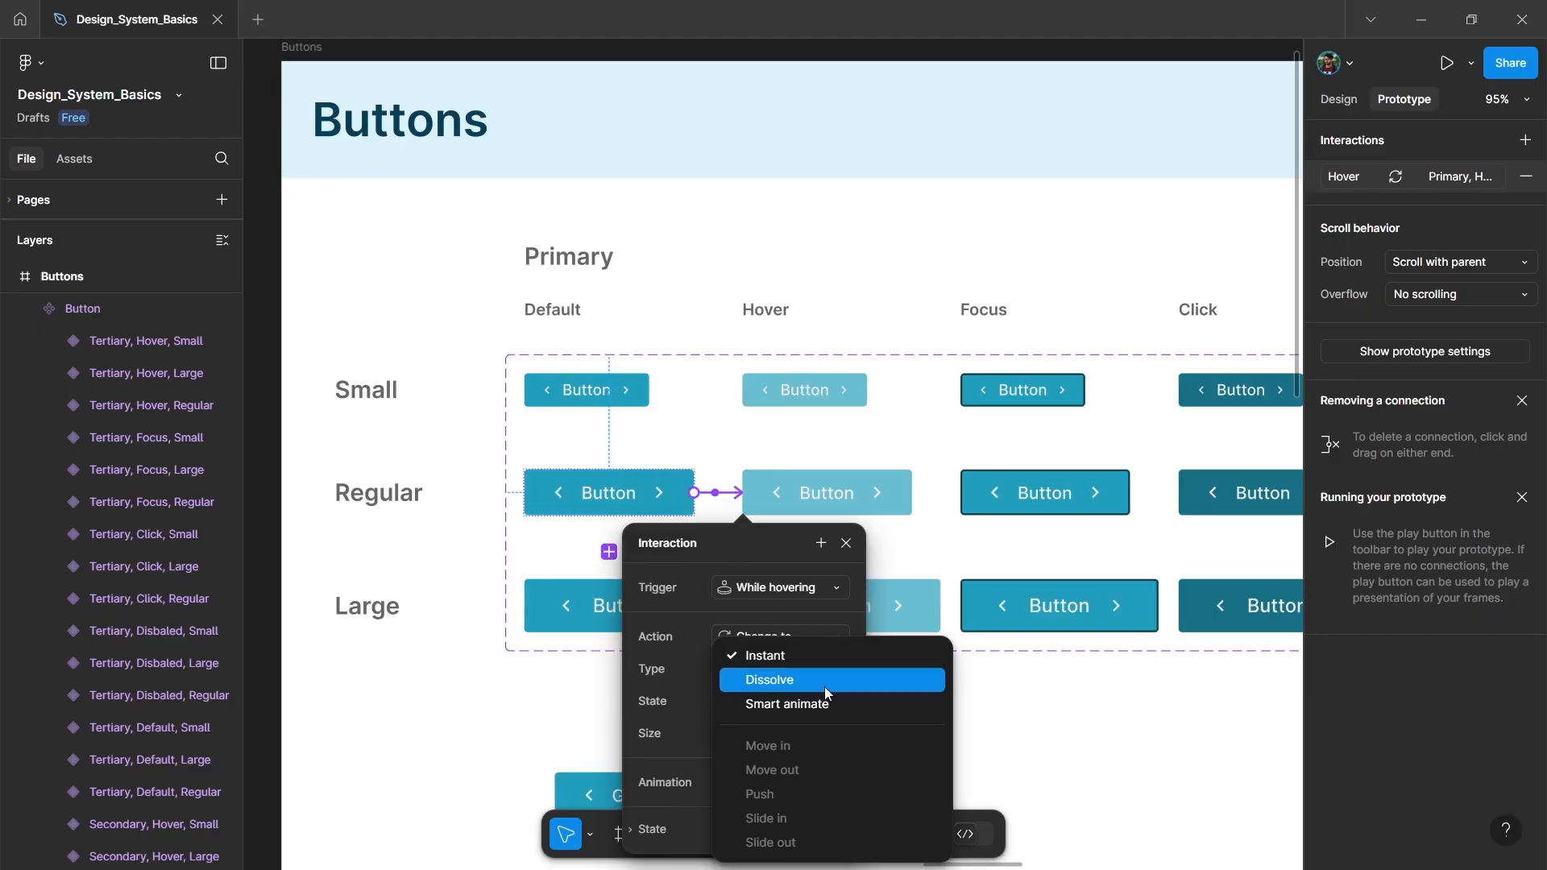
click(800, 702)
scroll(754, 709, down, 1)
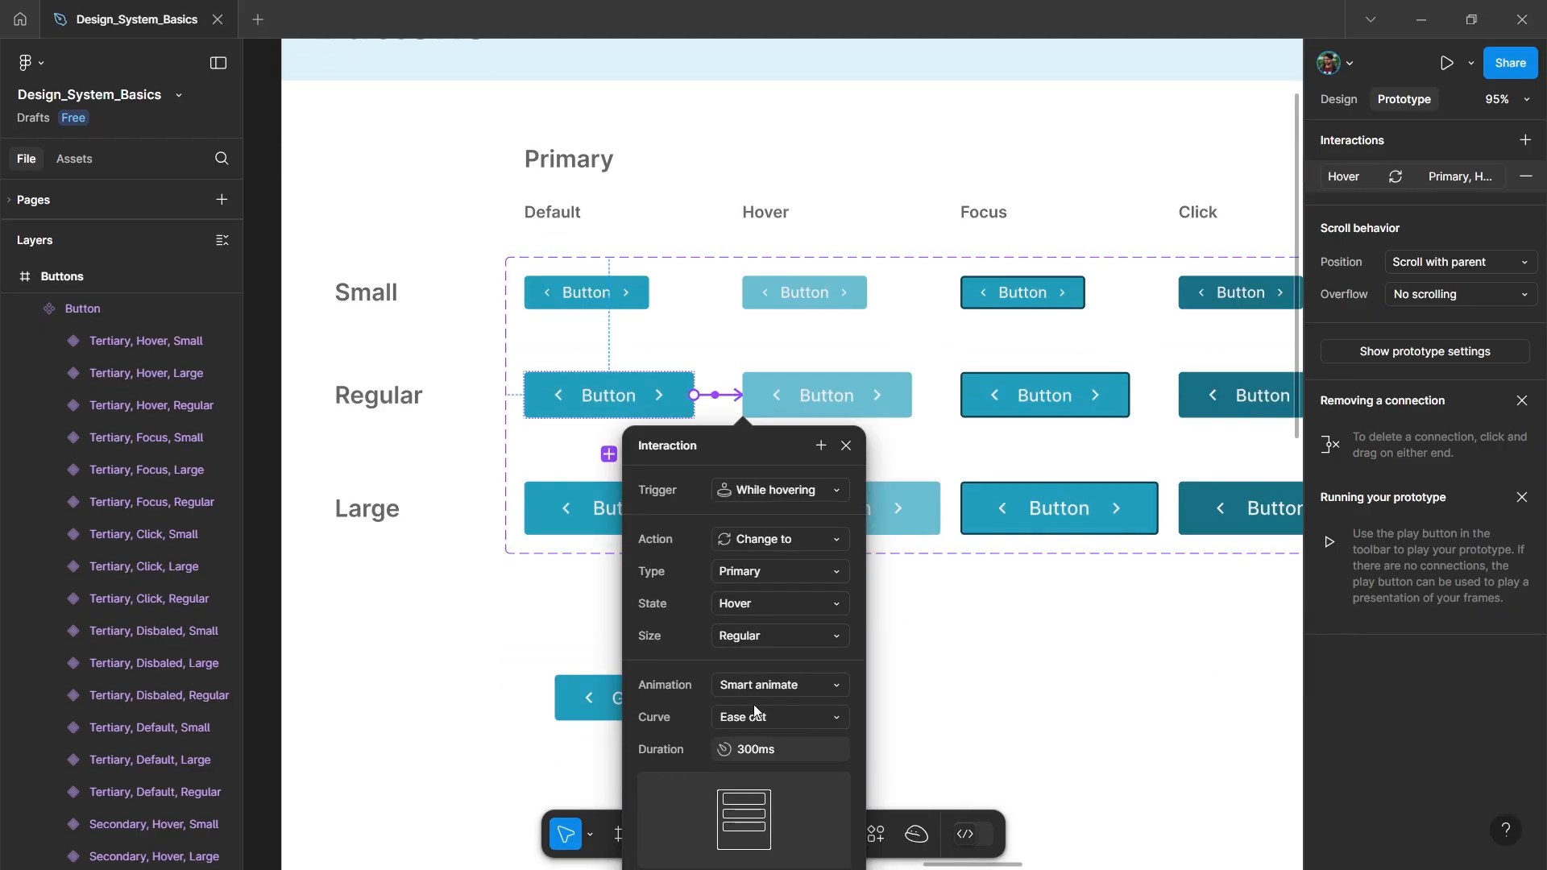
click(965, 619)
Draw a 580 × 289 frame above the Buttons frame and move the Get started instance into it.
drag(584, 208, 792, 313)
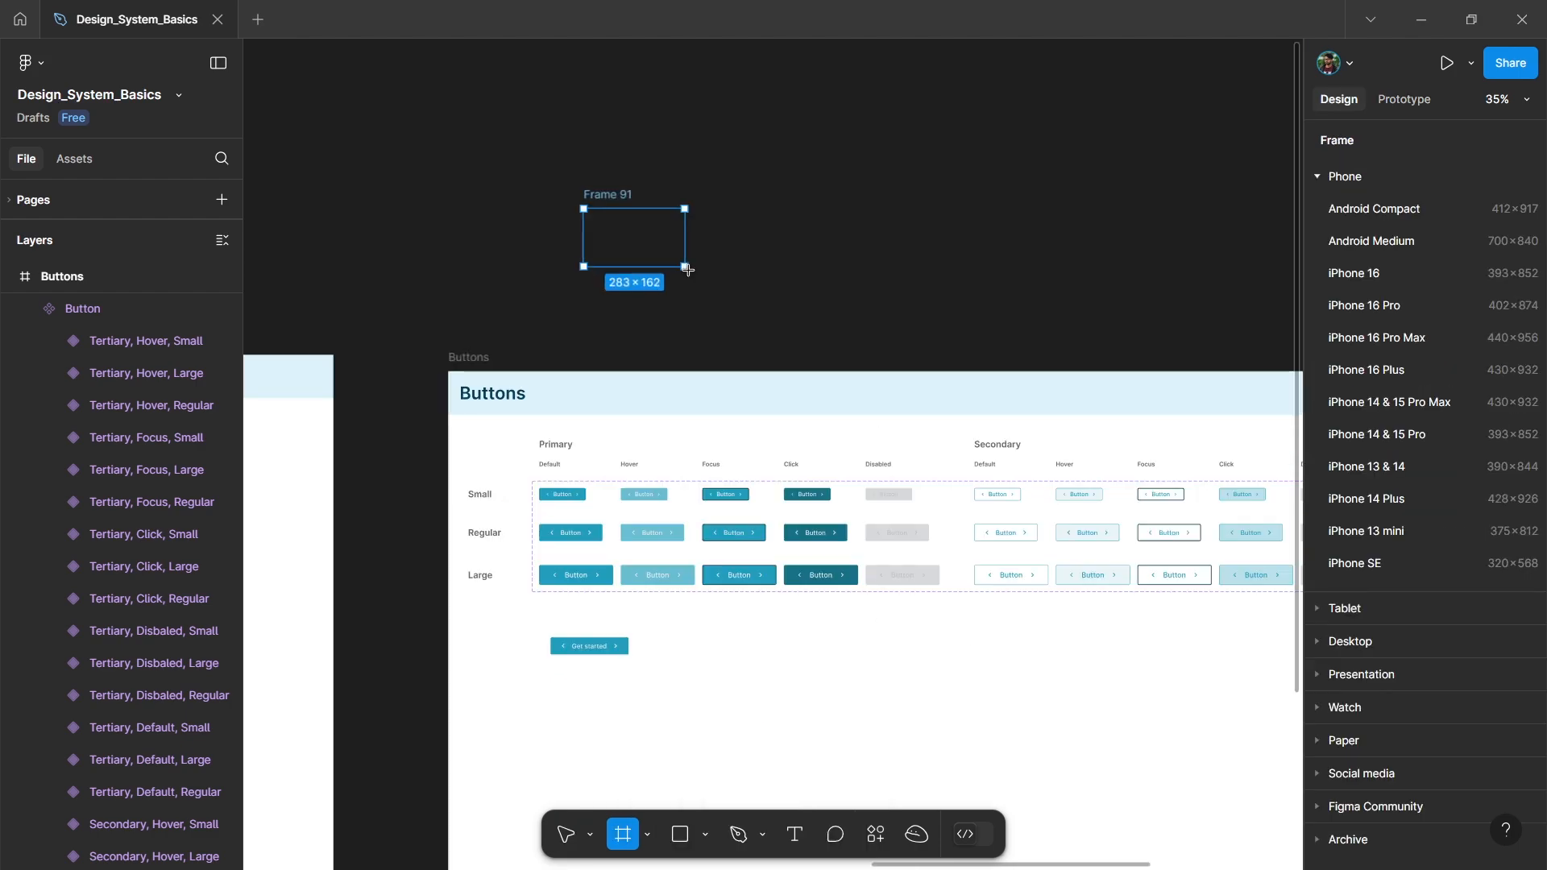
drag(591, 643, 681, 258)
Preview the new frame to test the button's hover interaction.
click(626, 194)
key(shift+space)
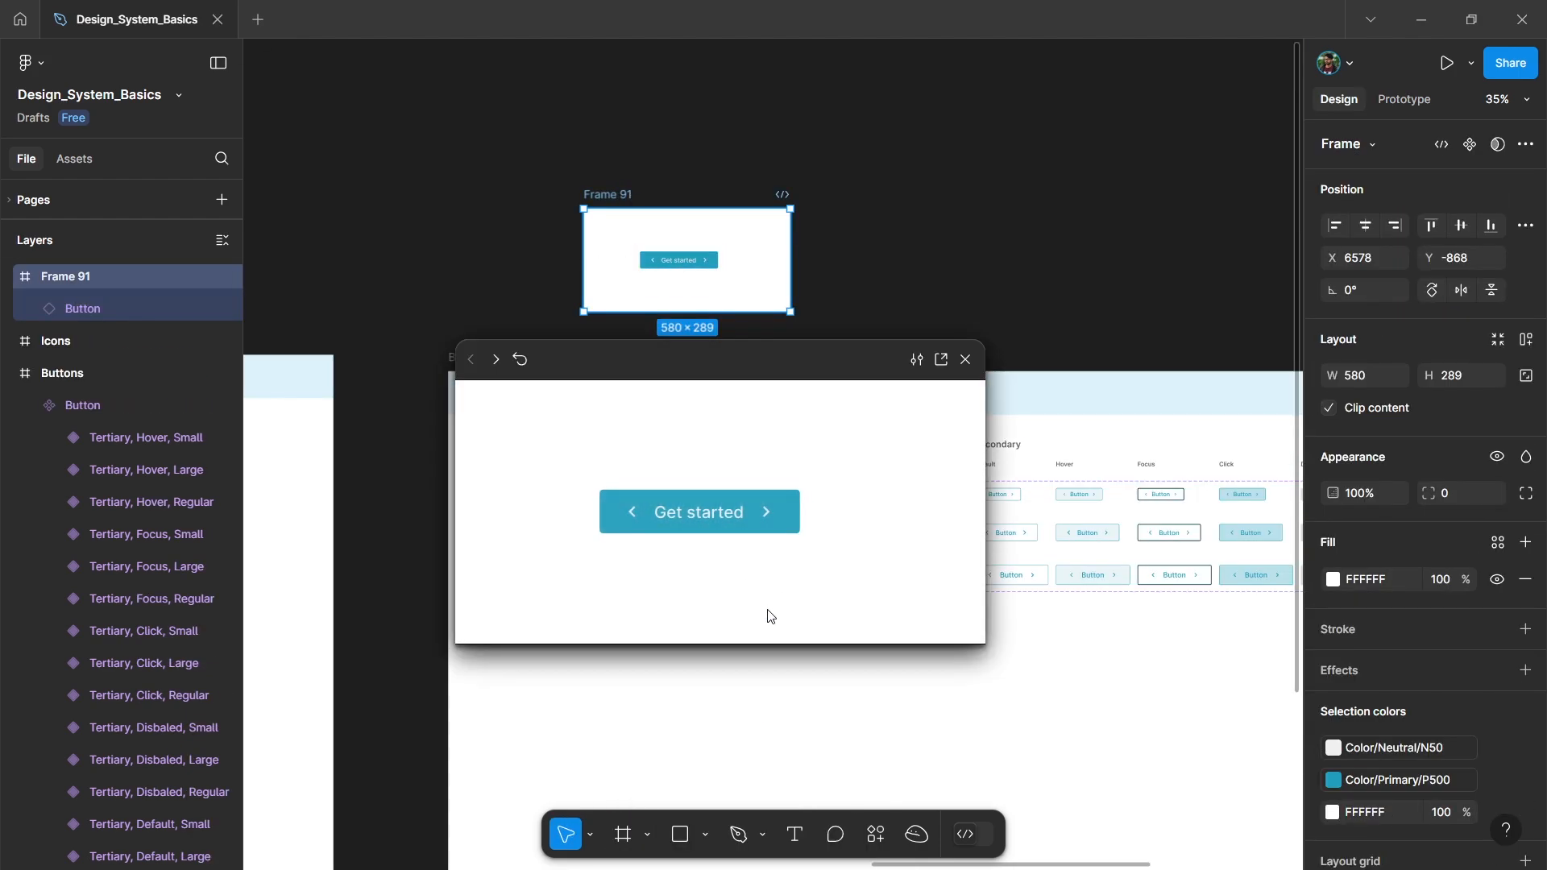
click(965, 359)
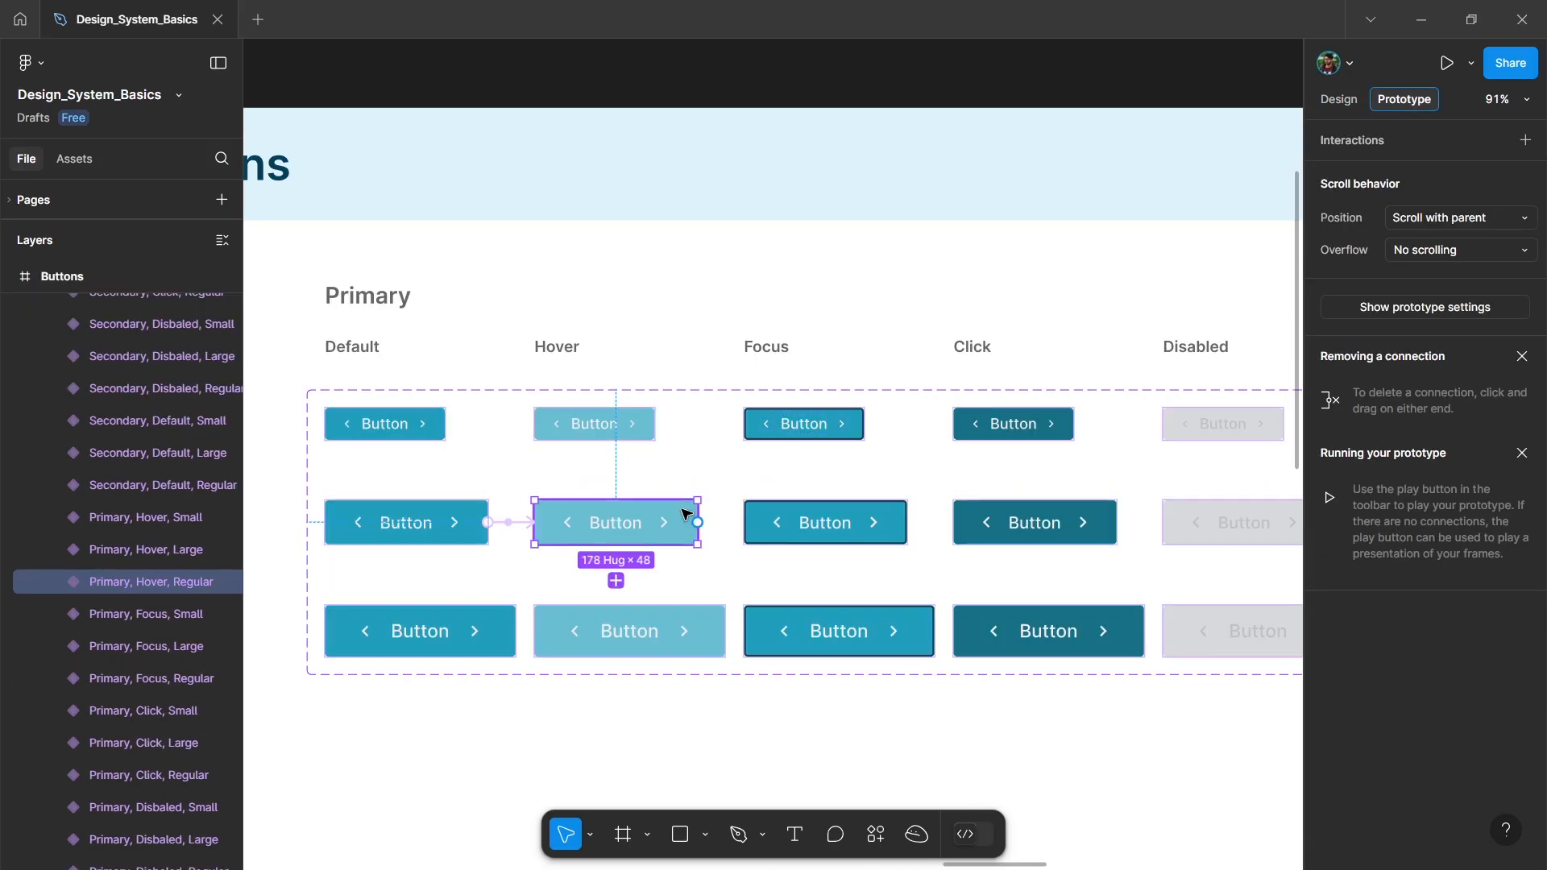
Link the primary Hover Regular button to its Click variant with a While pressing trigger.
scroll(688, 515, right, 3)
drag(479, 523, 789, 527)
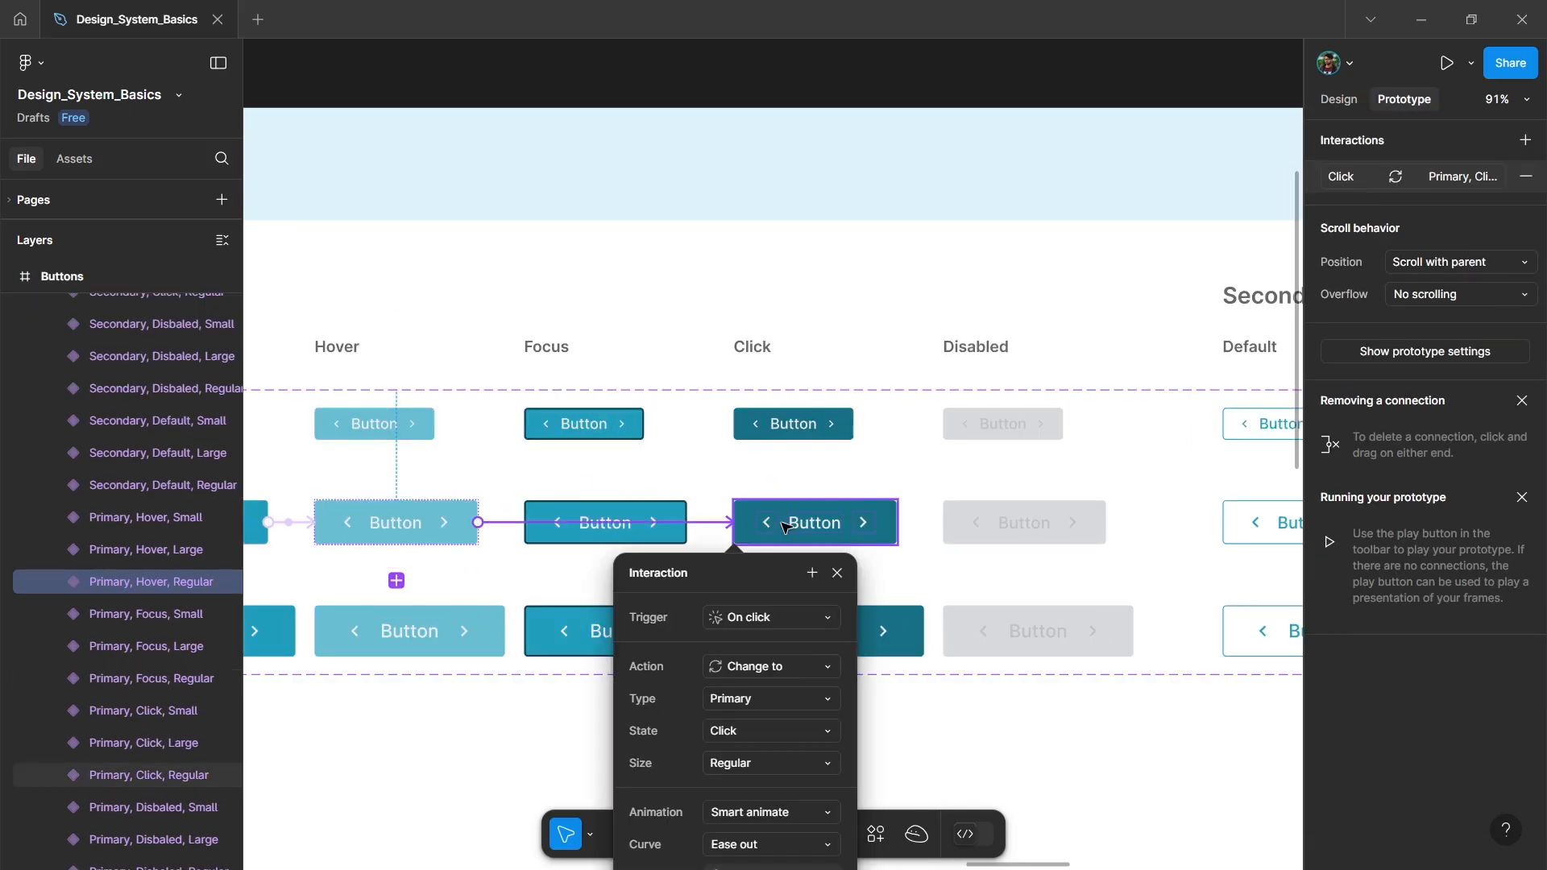
click(790, 619)
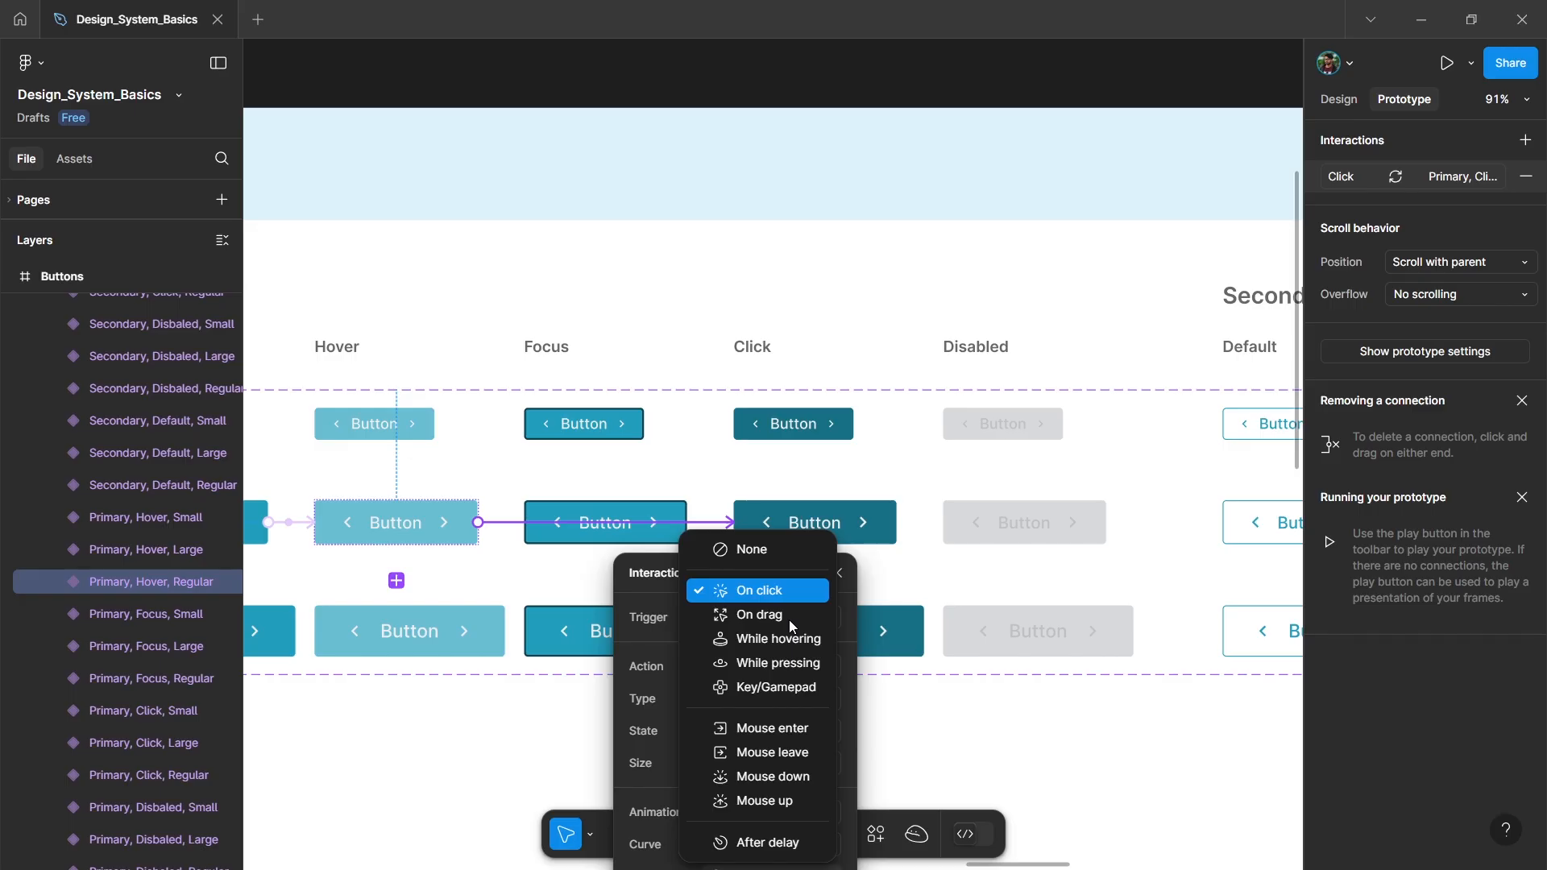
click(778, 664)
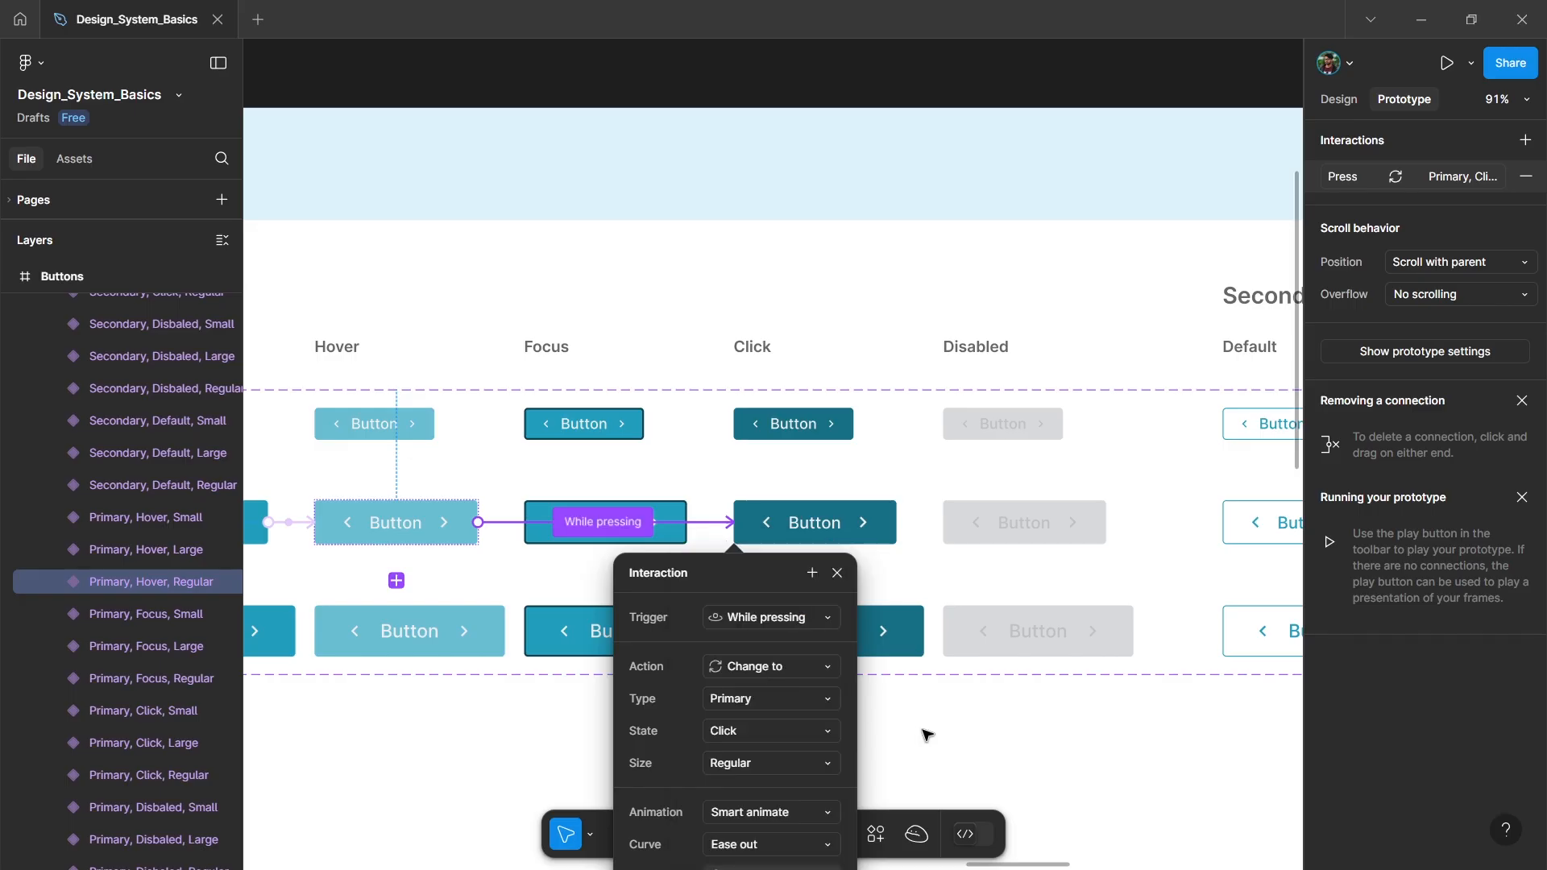
click(942, 745)
Preview the frame with the Get started button again and test its hover and pressed states.
scroll(818, 638, down, 4)
scroll(615, 362, up, 3)
click(568, 428)
key(shift+space)
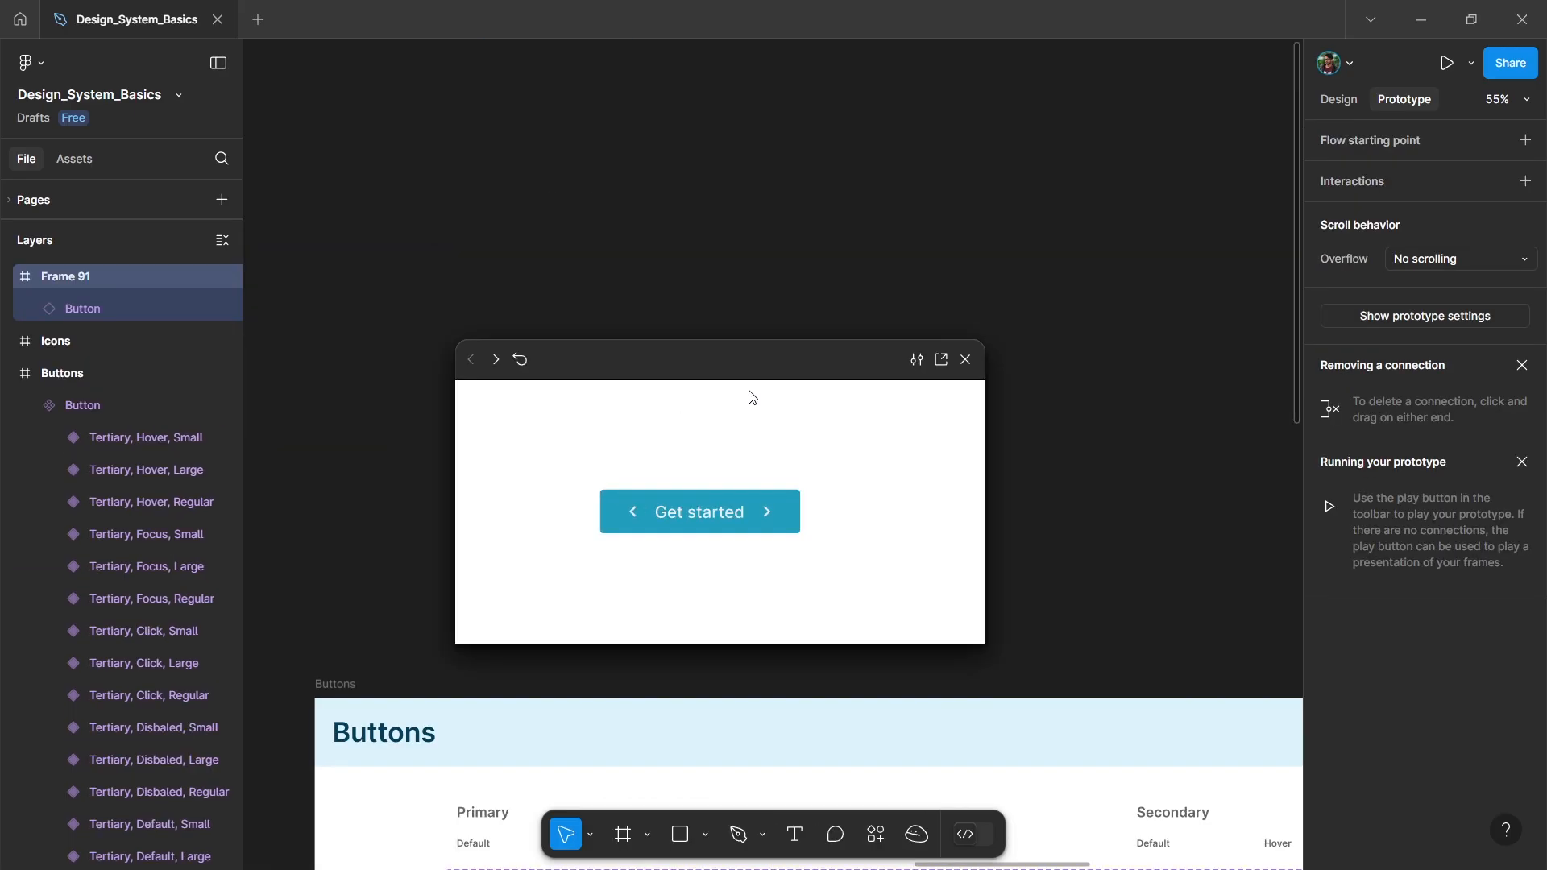
click(714, 509)
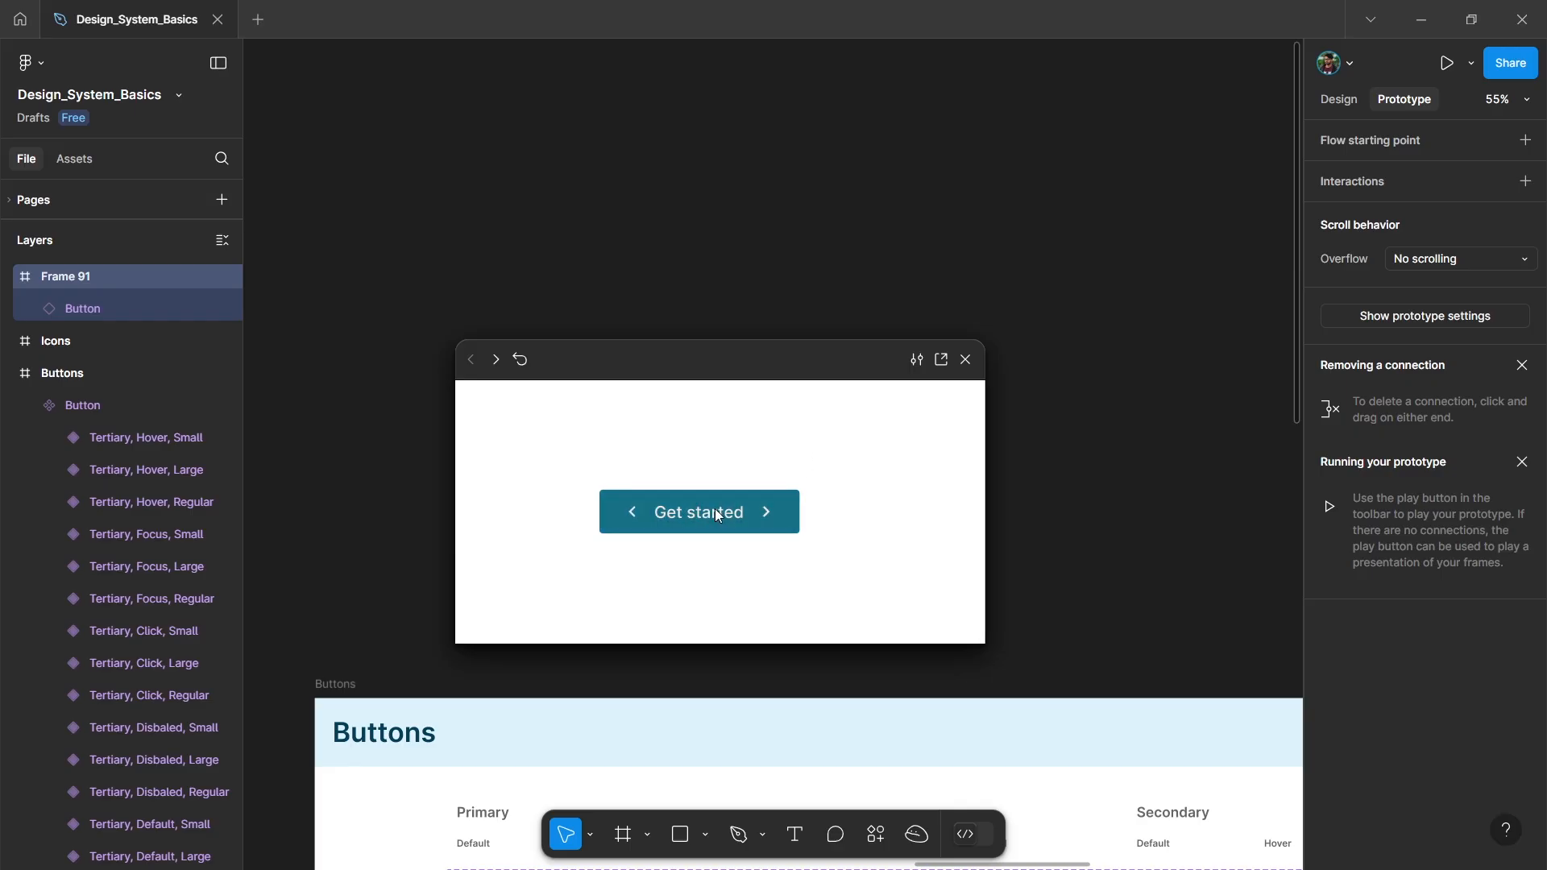
click(736, 525)
click(736, 519)
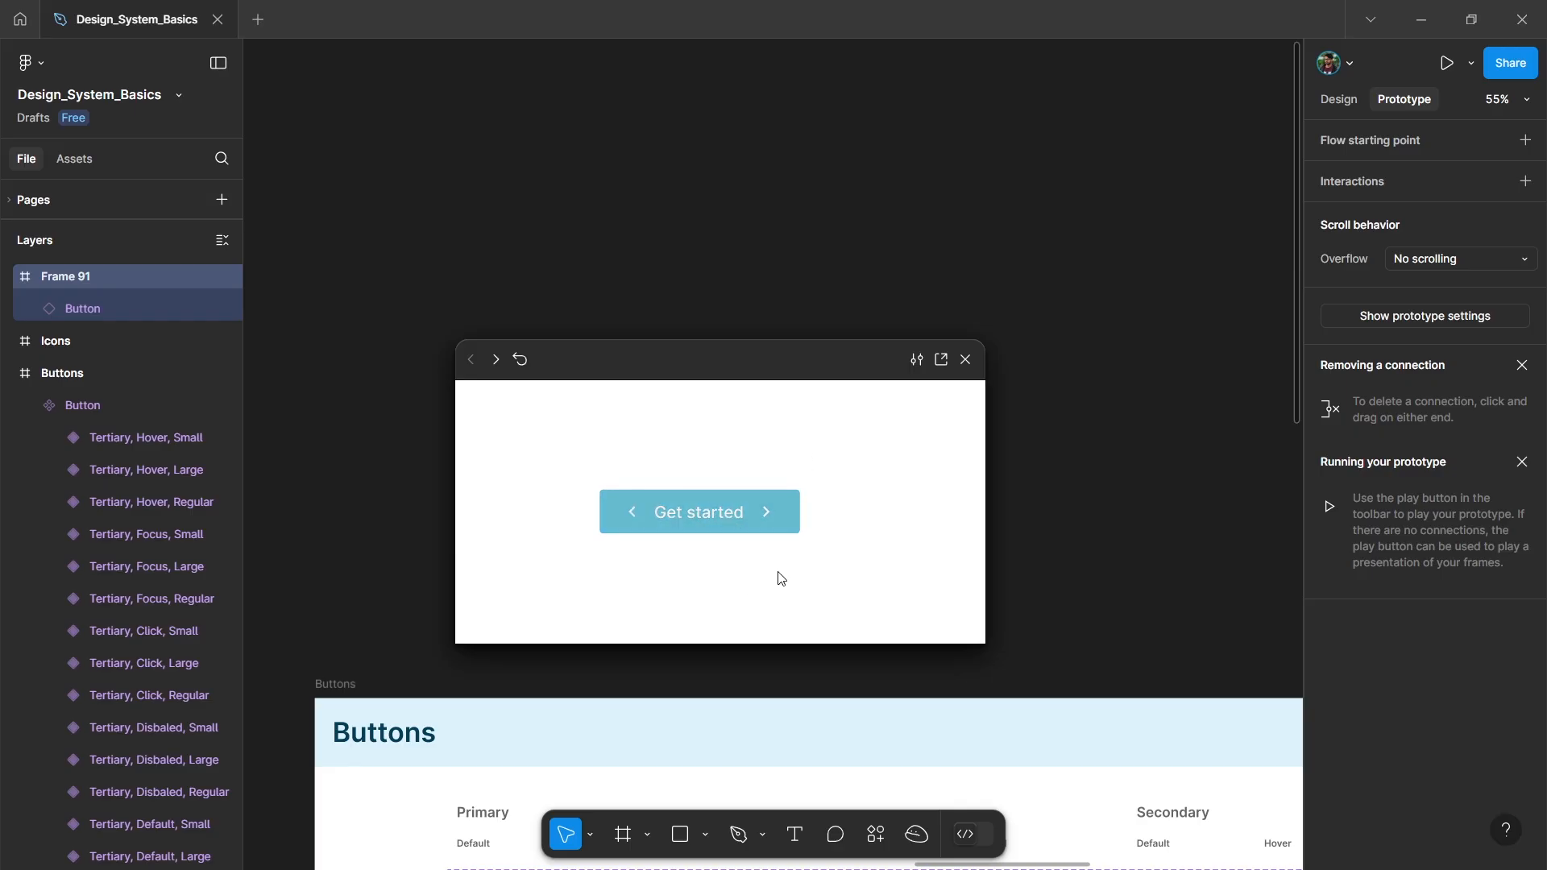
click(747, 528)
click(746, 523)
click(968, 359)
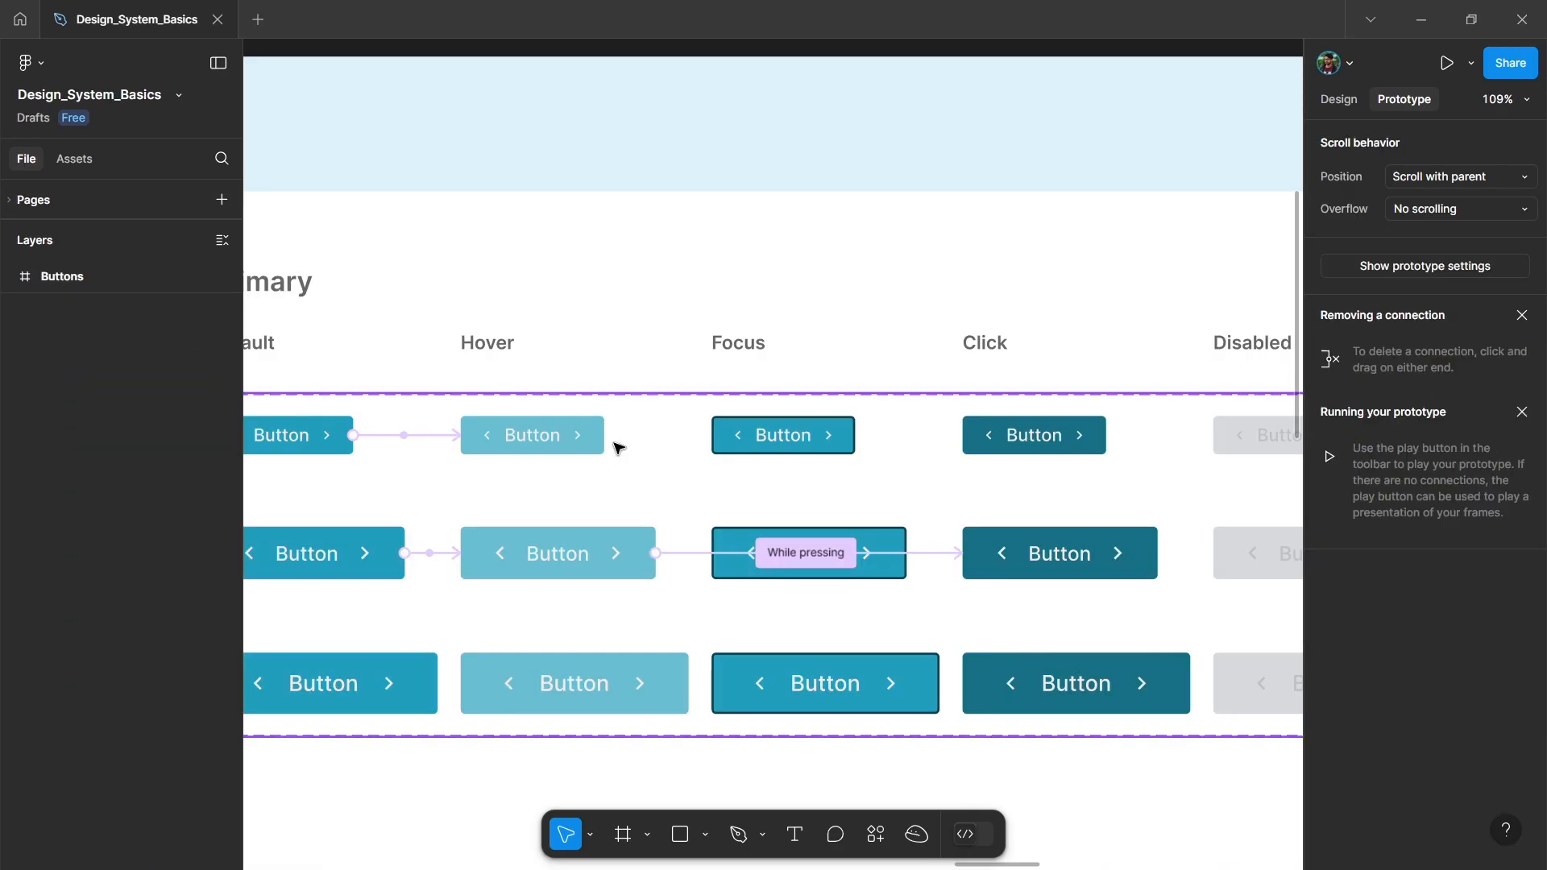
Link the primary Hover Small button to its Click Small variant with a While pressing trigger.
click(599, 440)
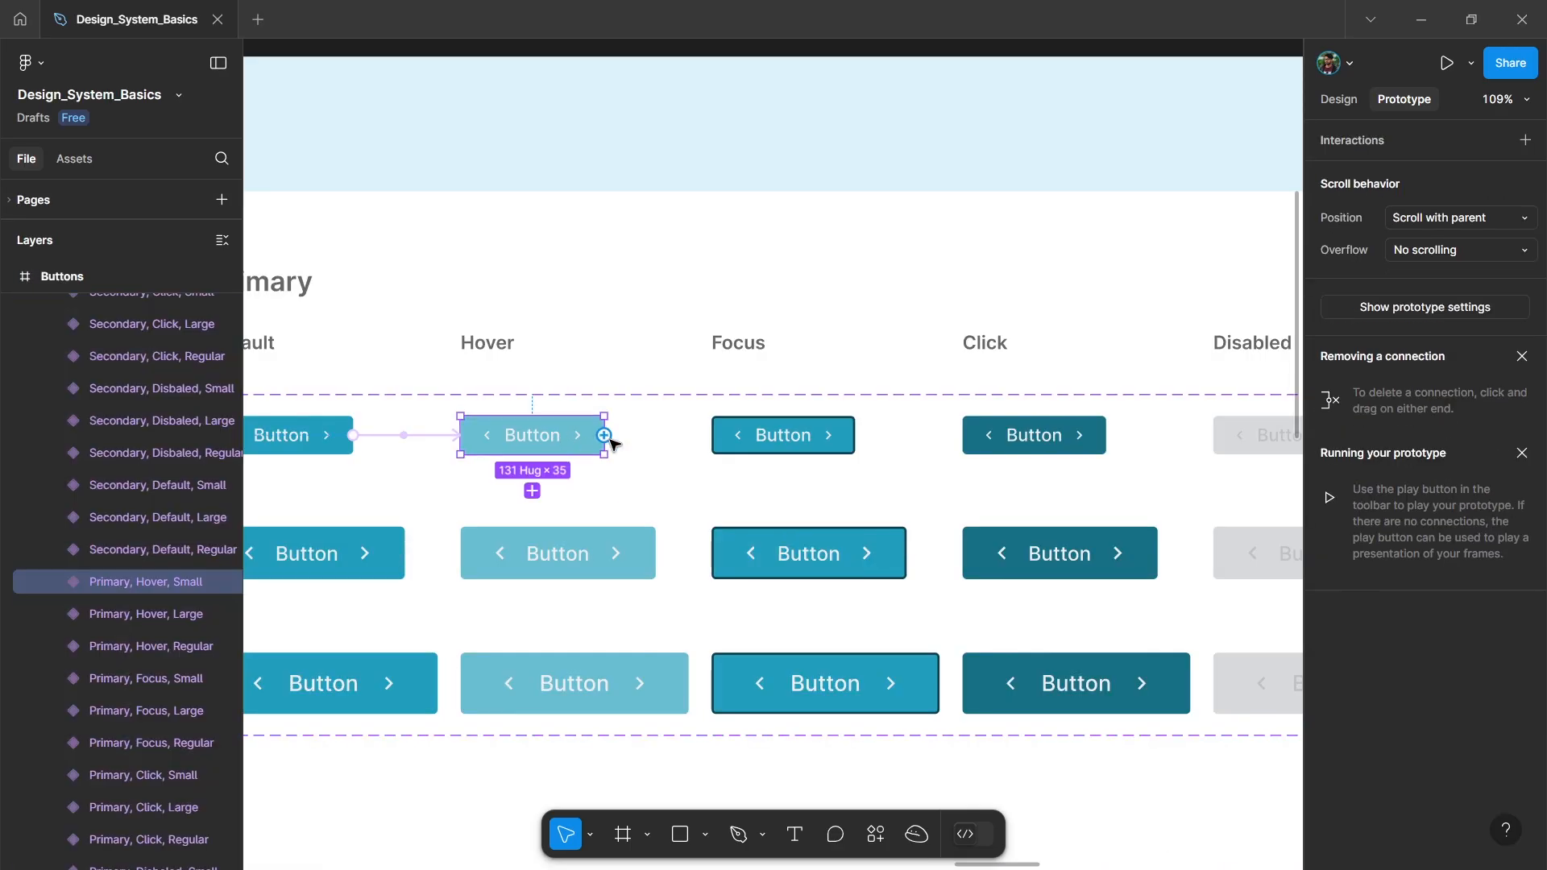
drag(605, 436, 979, 439)
click(974, 530)
click(1017, 600)
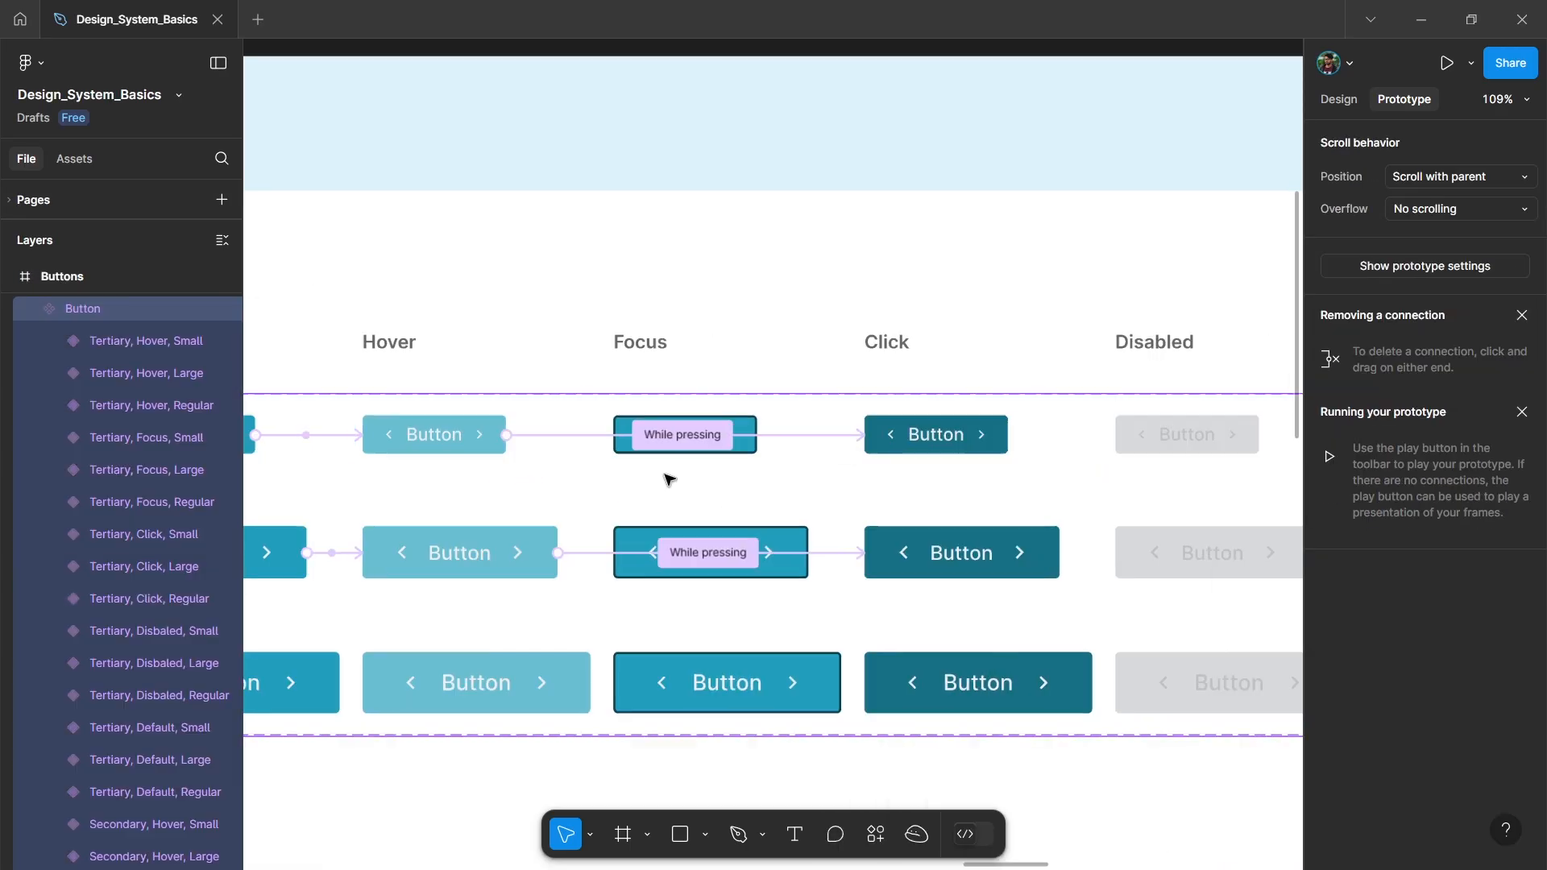
Link the primary Default Large button to its Hover Large variant with a While hovering trigger.
scroll(515, 474, down, 3)
scroll(395, 599, up, 3)
double_click(372, 578)
drag(436, 566, 499, 570)
click(500, 660)
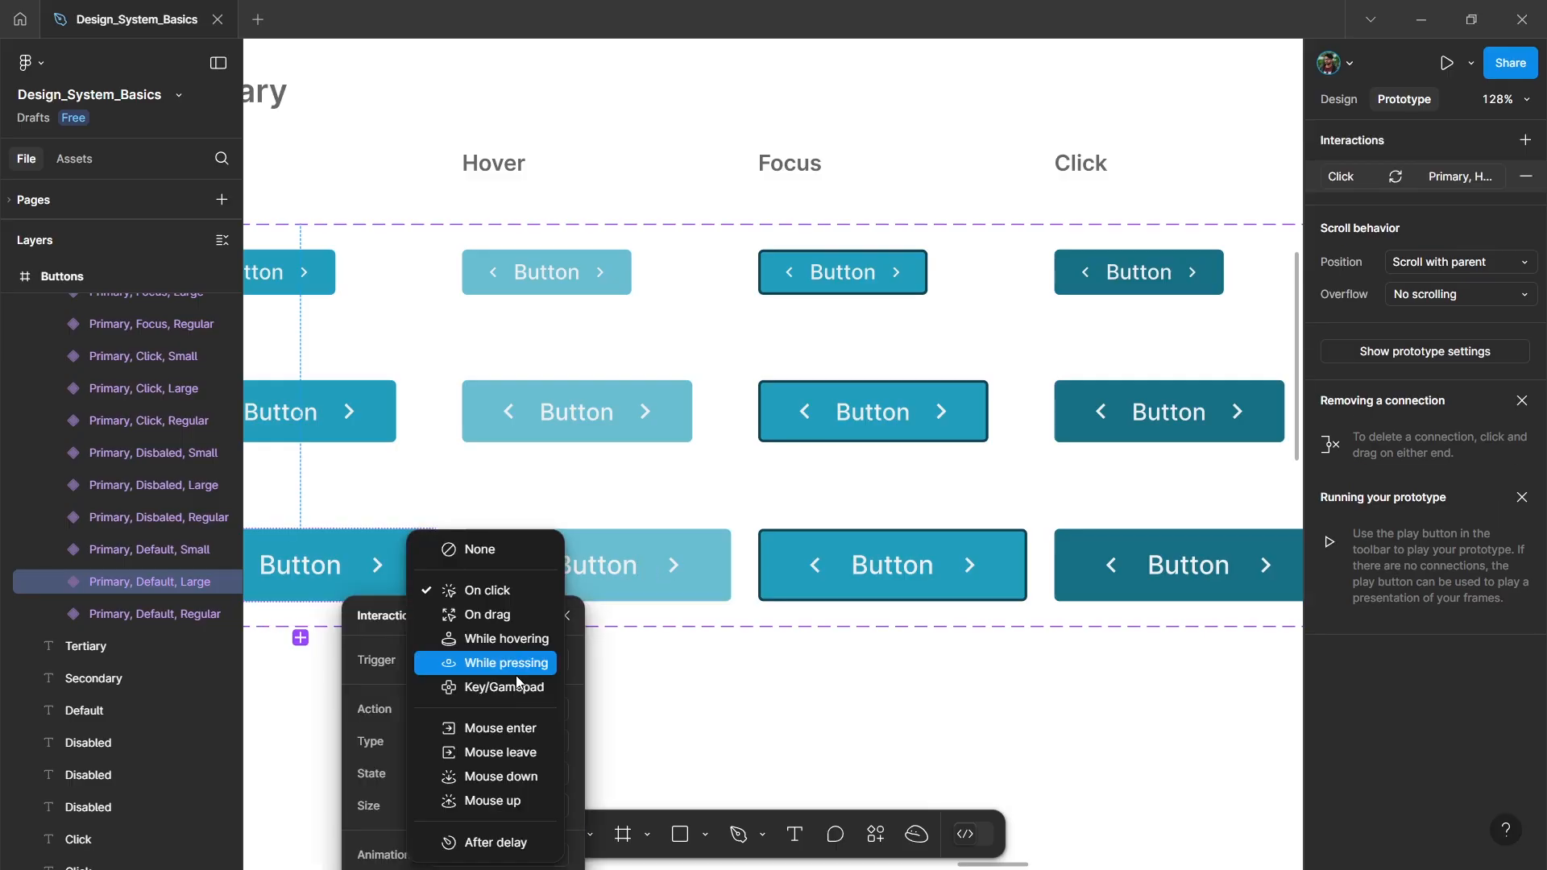
click(509, 639)
Connect the primary Hover Large button to its Click Large variant.
click(596, 565)
drag(735, 565, 893, 565)
click(1047, 604)
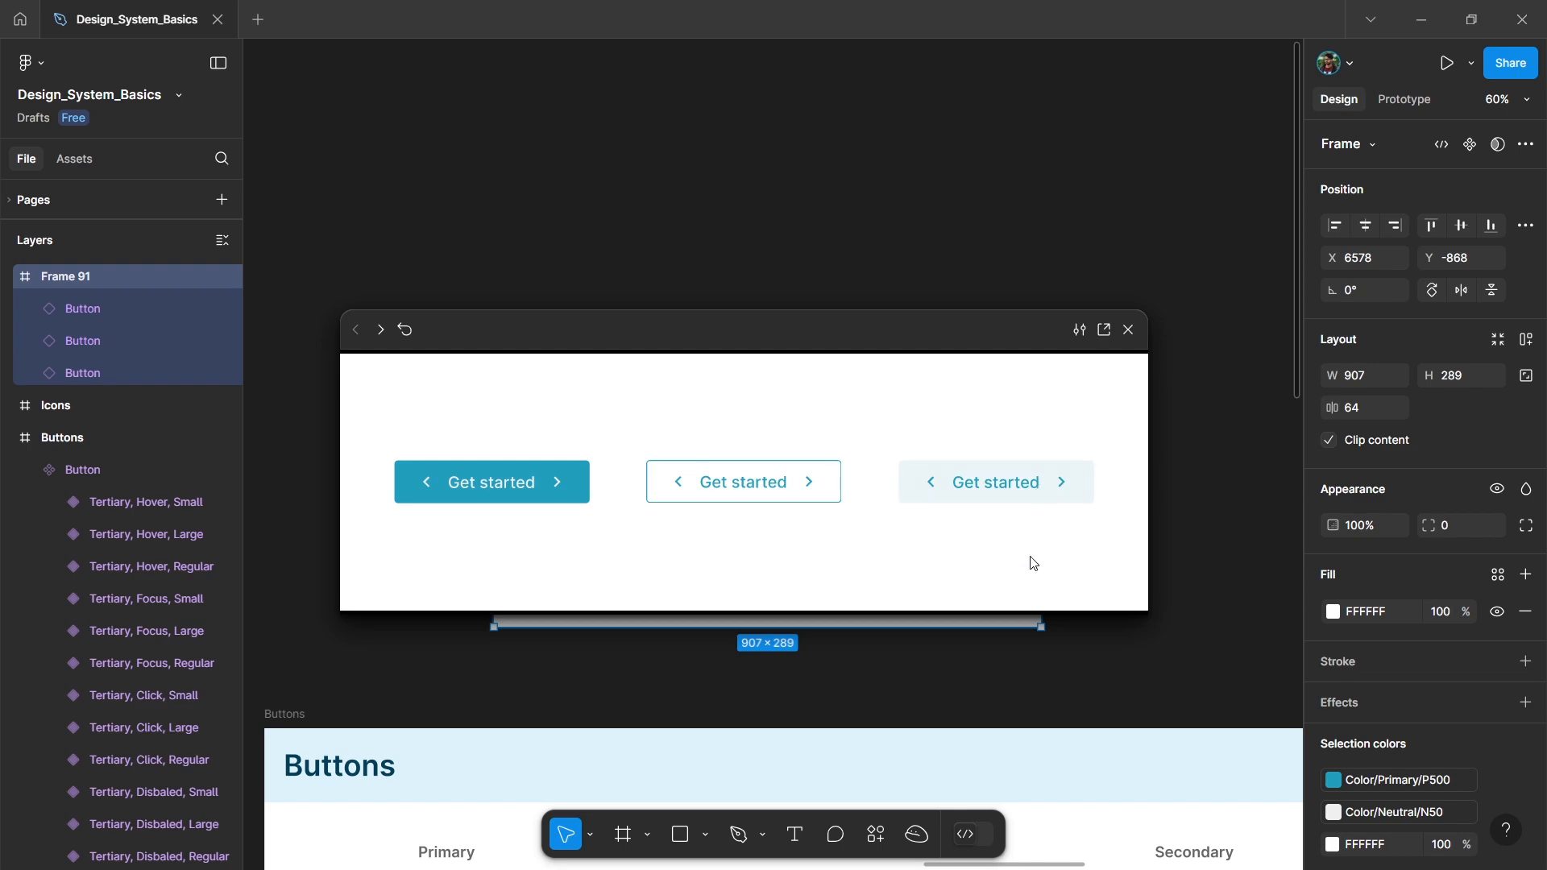
Test the hover and pressed states of the primary, secondary and tertiary Get started buttons in the preview.
click(505, 496)
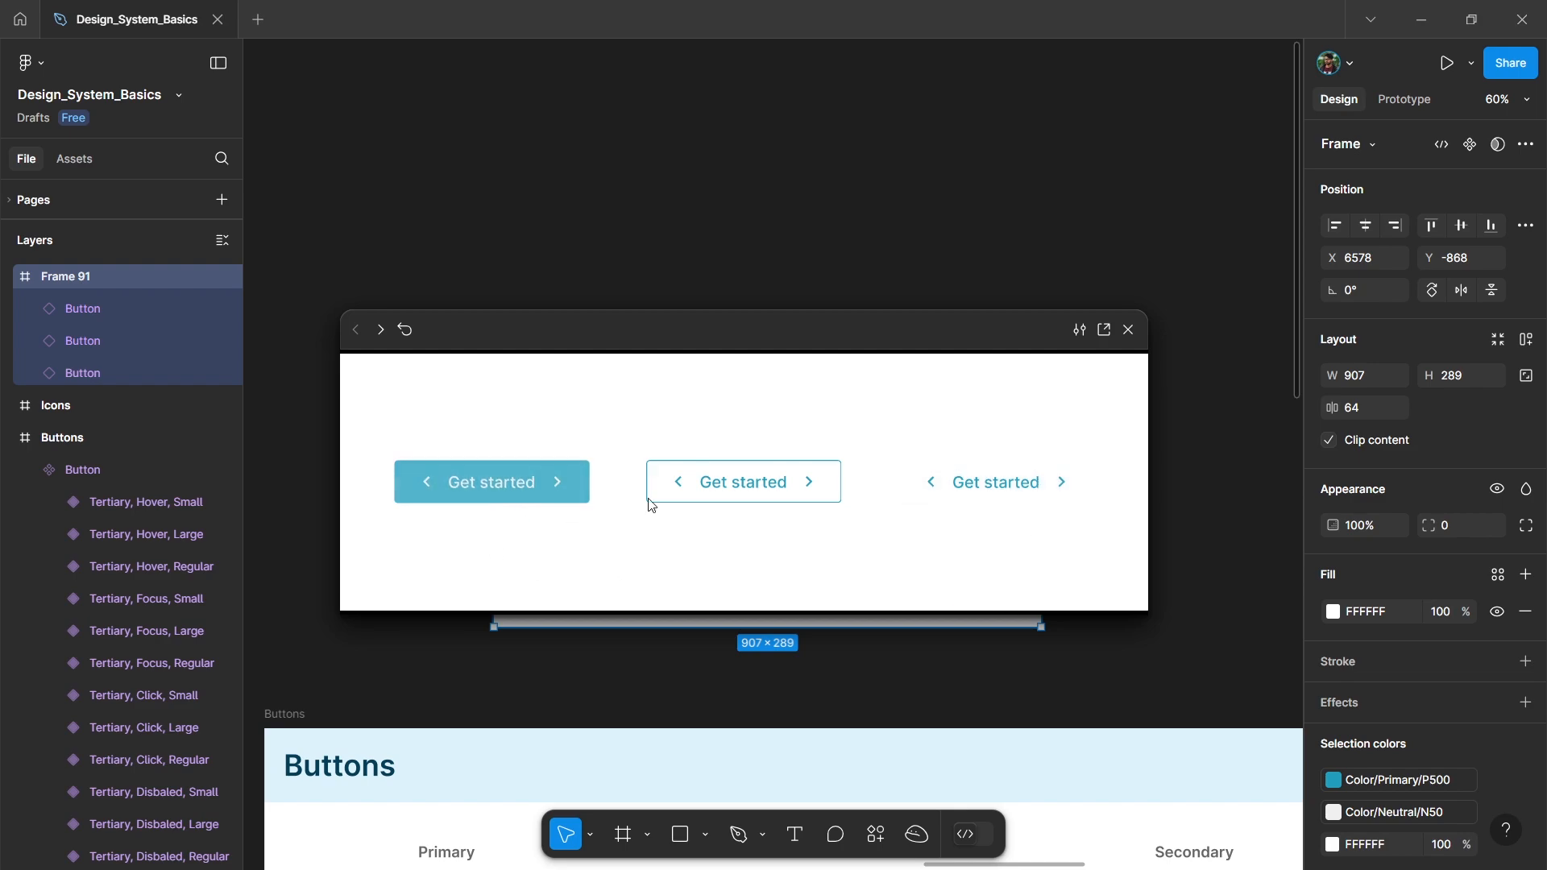
click(713, 483)
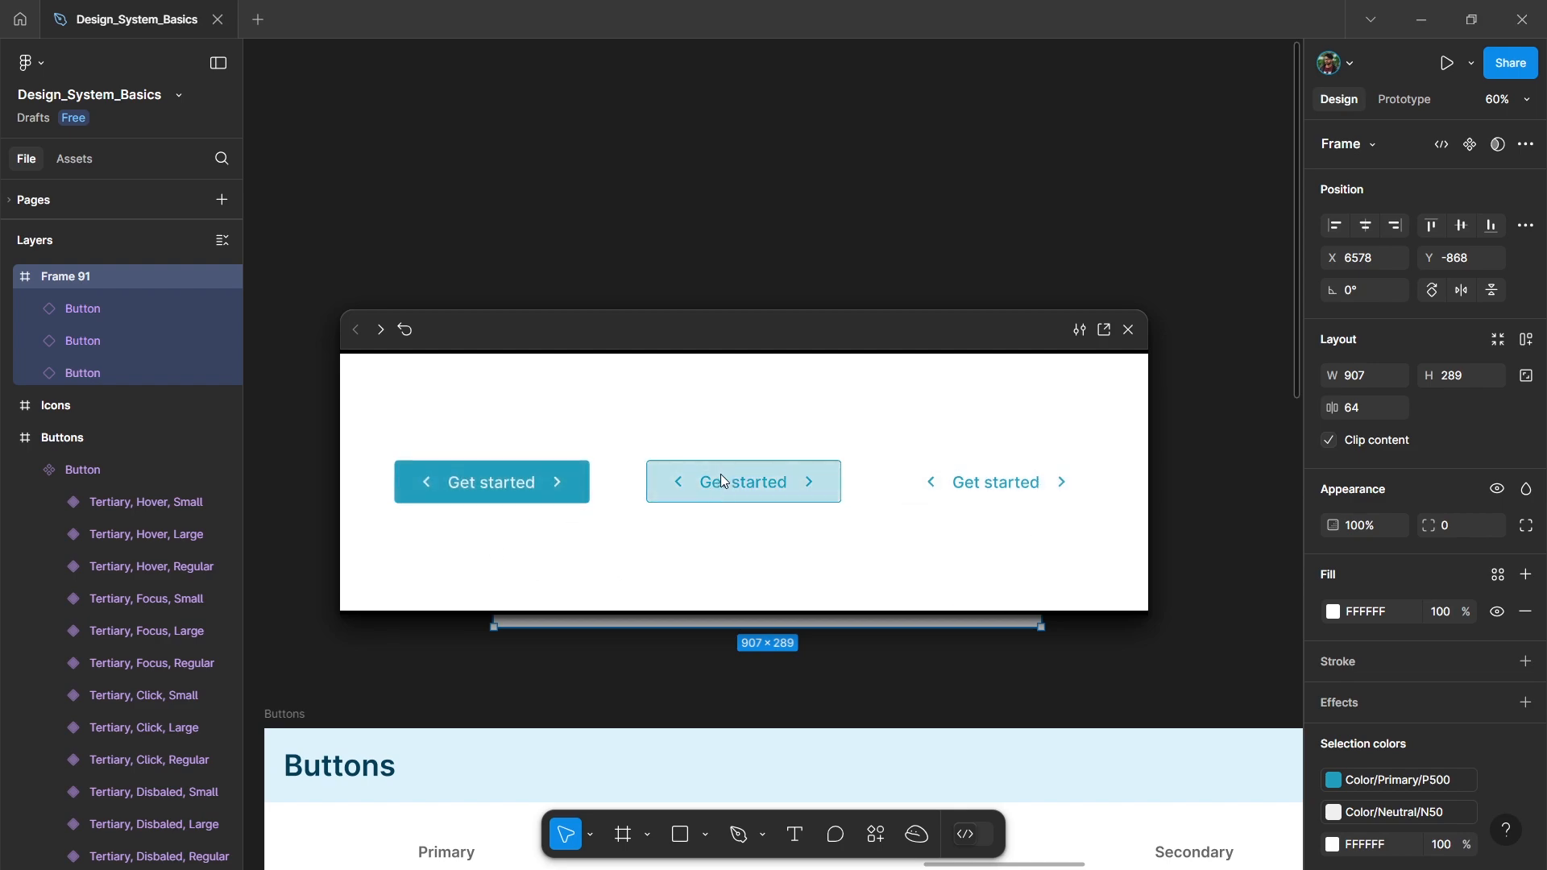
click(1045, 494)
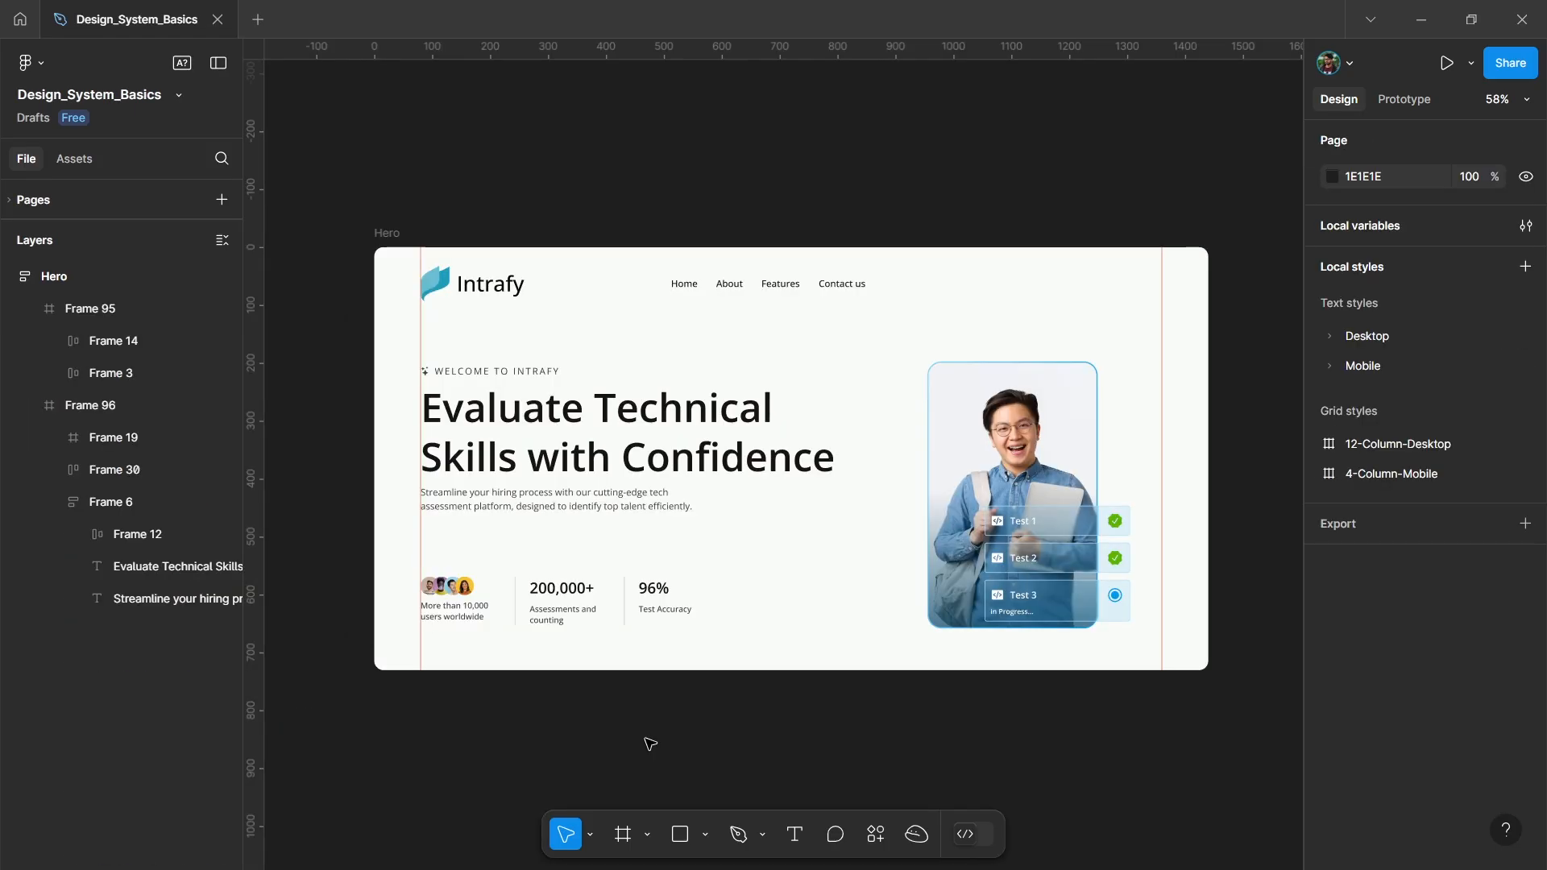
Insert a Button instance in the Hero header with both icons hidden and the text "Get started".
click(81, 158)
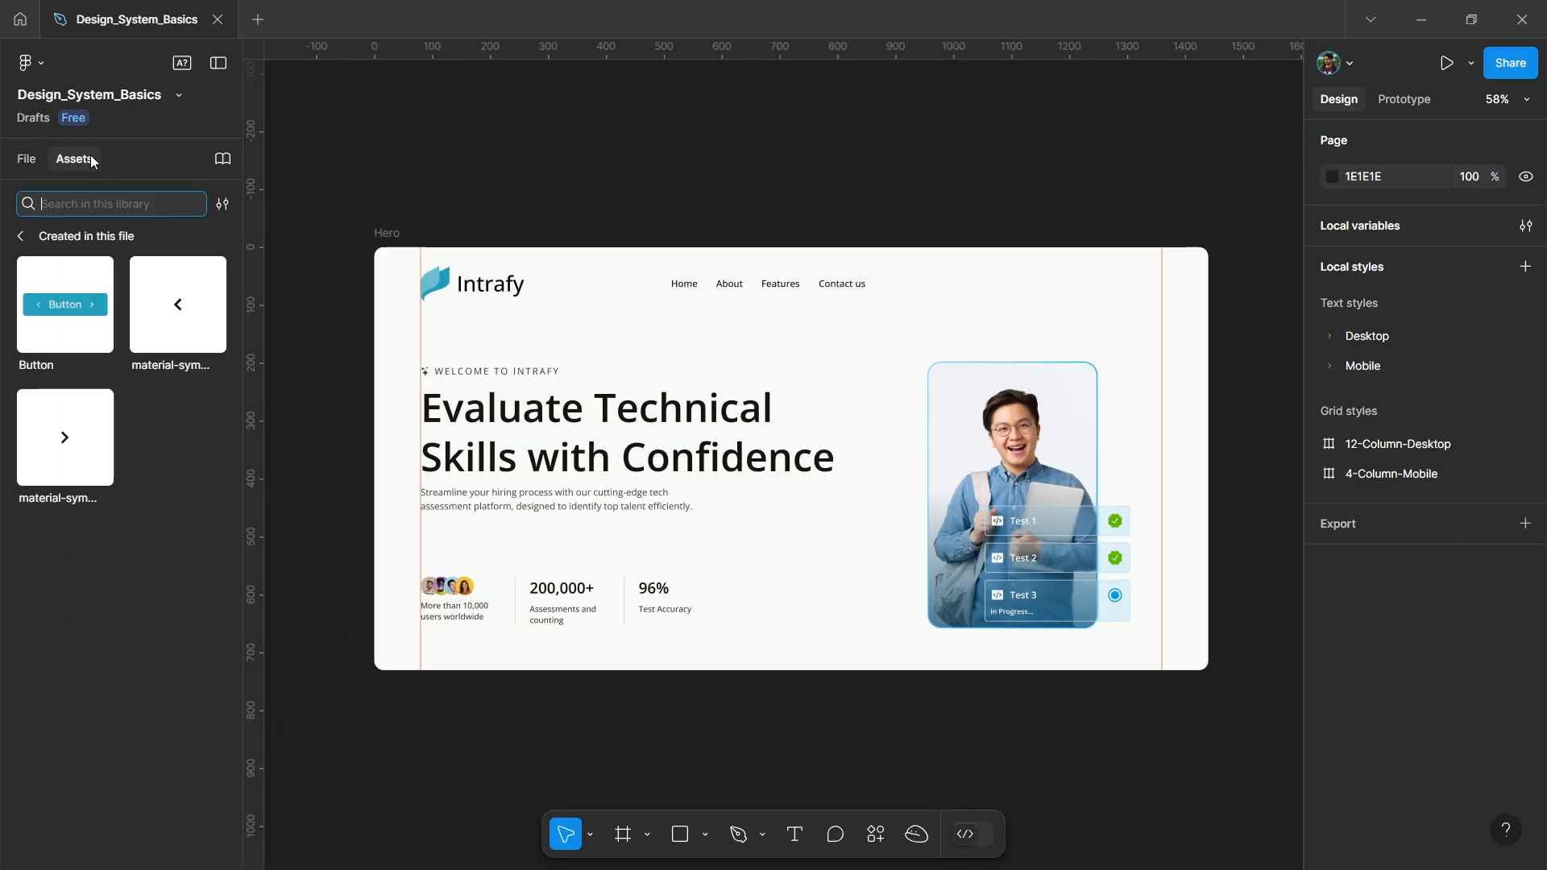
drag(66, 312, 1044, 296)
click(1433, 361)
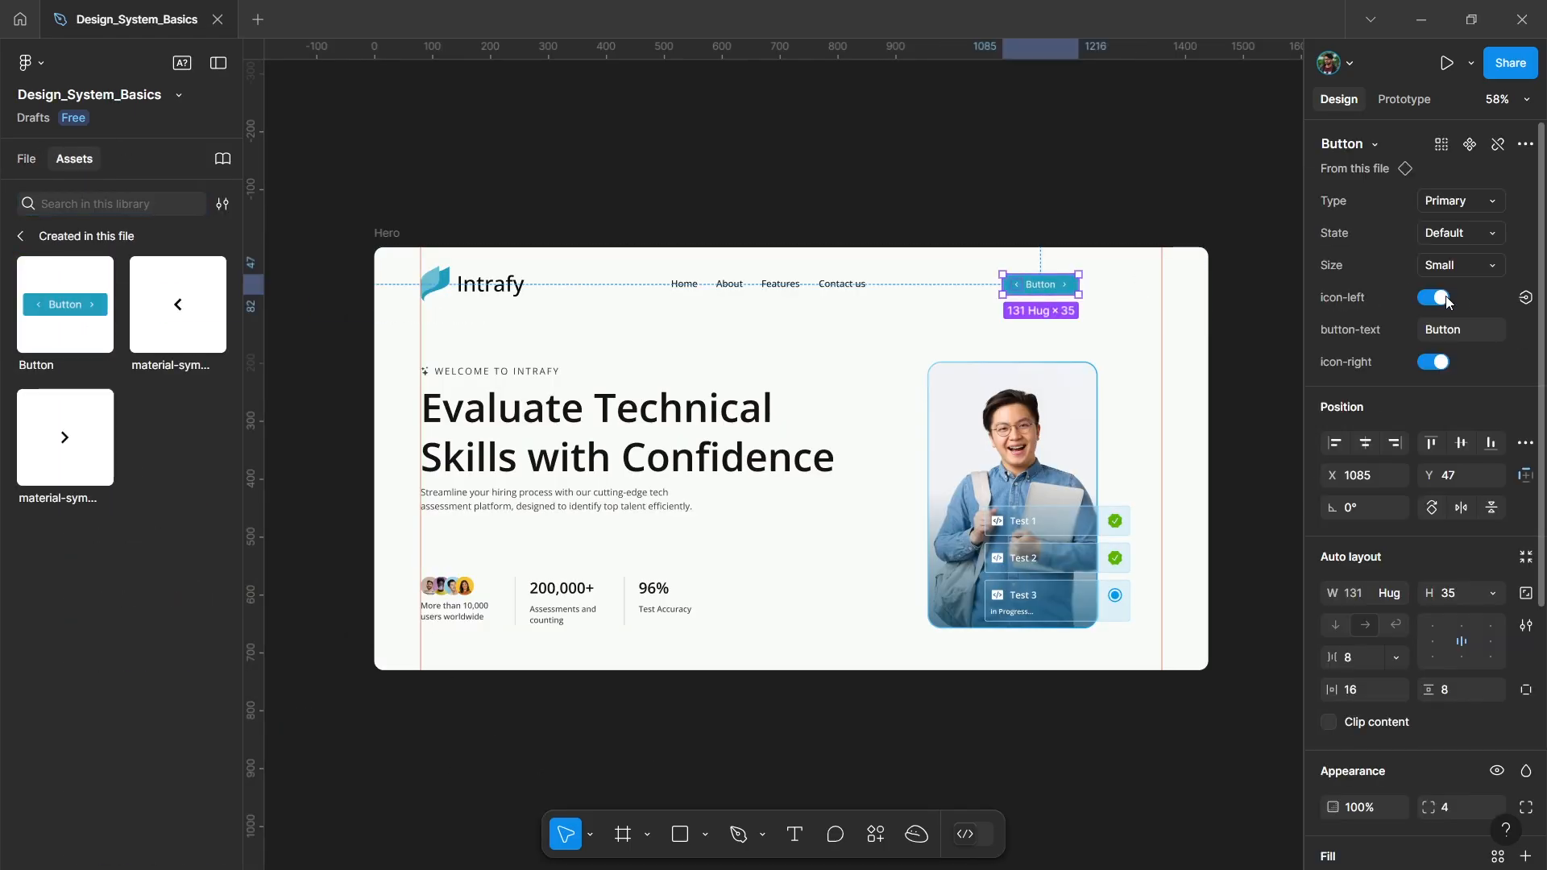
click(1432, 298)
click(1457, 329)
text(Get started)
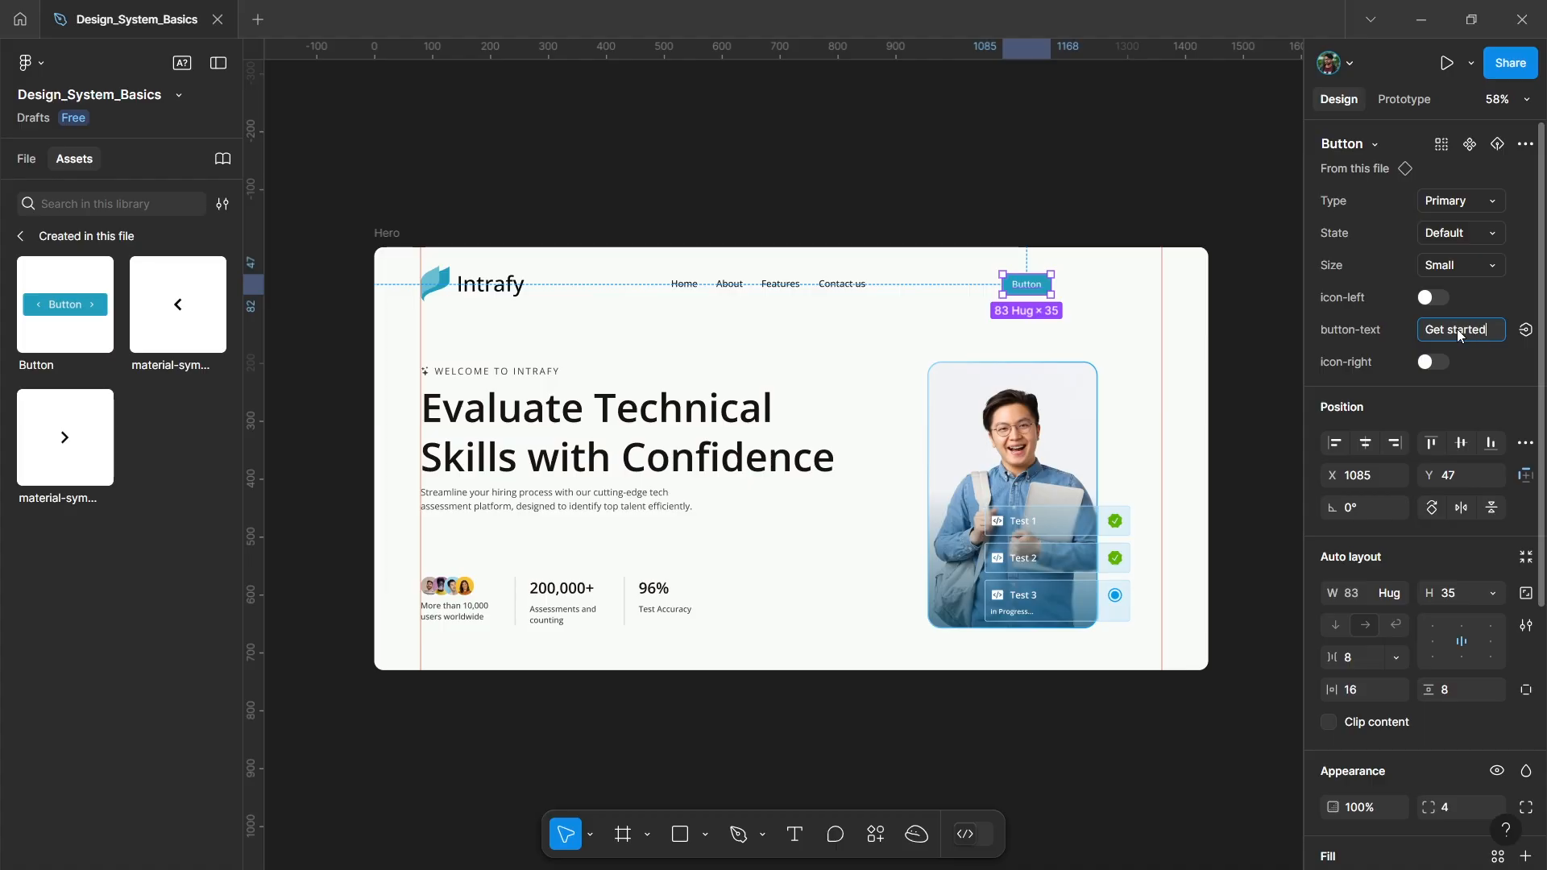
key(Return)
Duplicate the Get started button beside the original in the header and set the left one's Type to Tertiary.
scroll(1171, 245, up, 3)
mouse_move(952, 313)
mouse_down()
mouse_move(1091, 324)
mouse_move(954, 310)
mouse_up()
scroll(1091, 324, up, 1)
click(1450, 203)
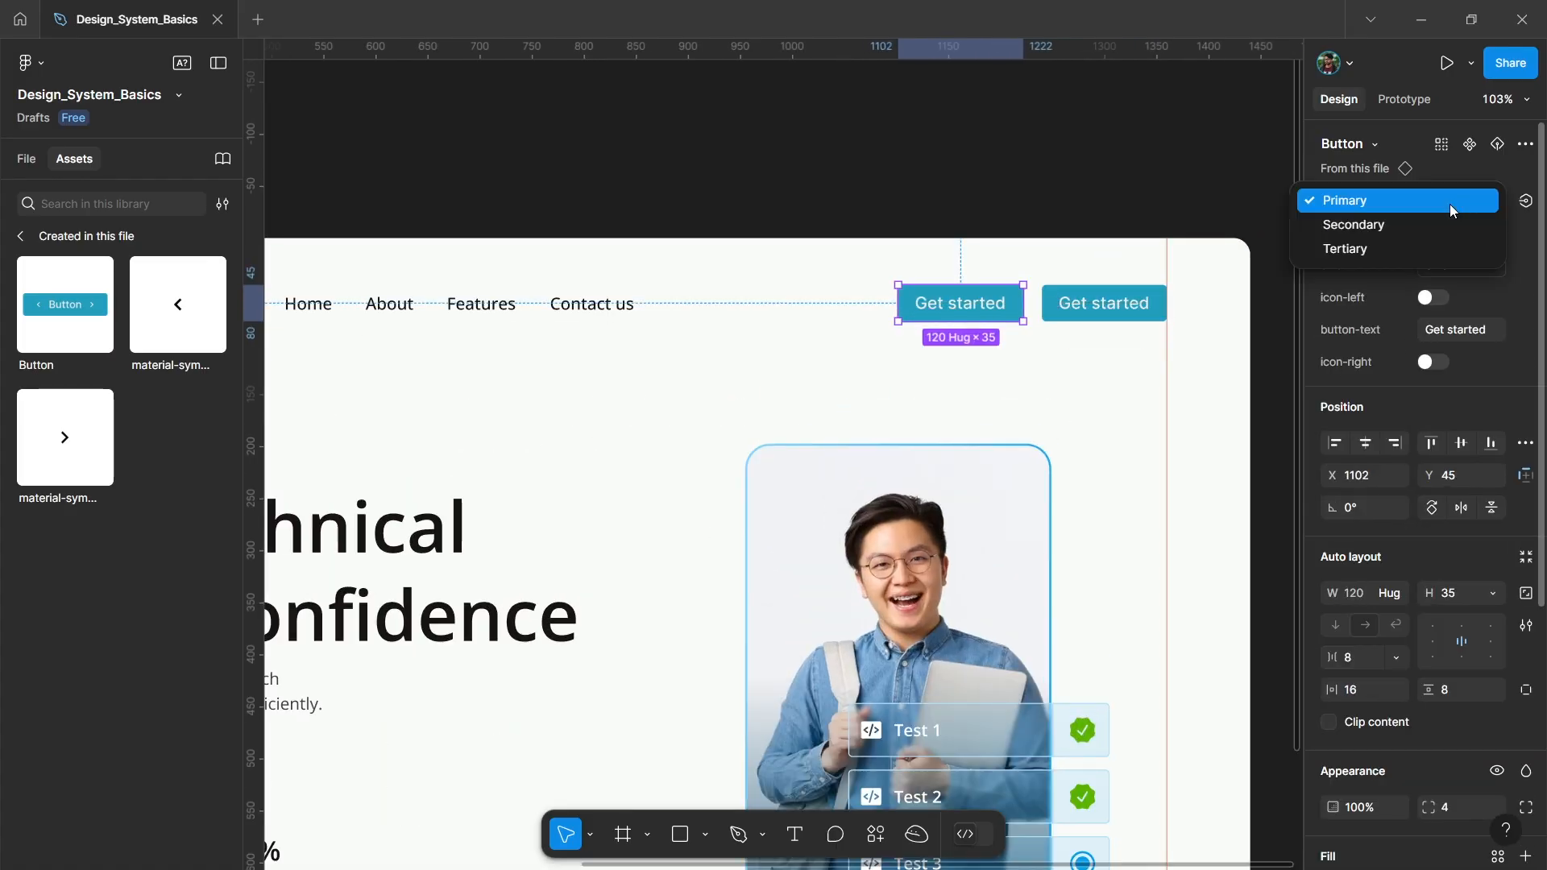
click(1418, 224)
click(1450, 201)
click(1438, 224)
Change the tertiary header button's text to "Sign in".
click(1458, 330)
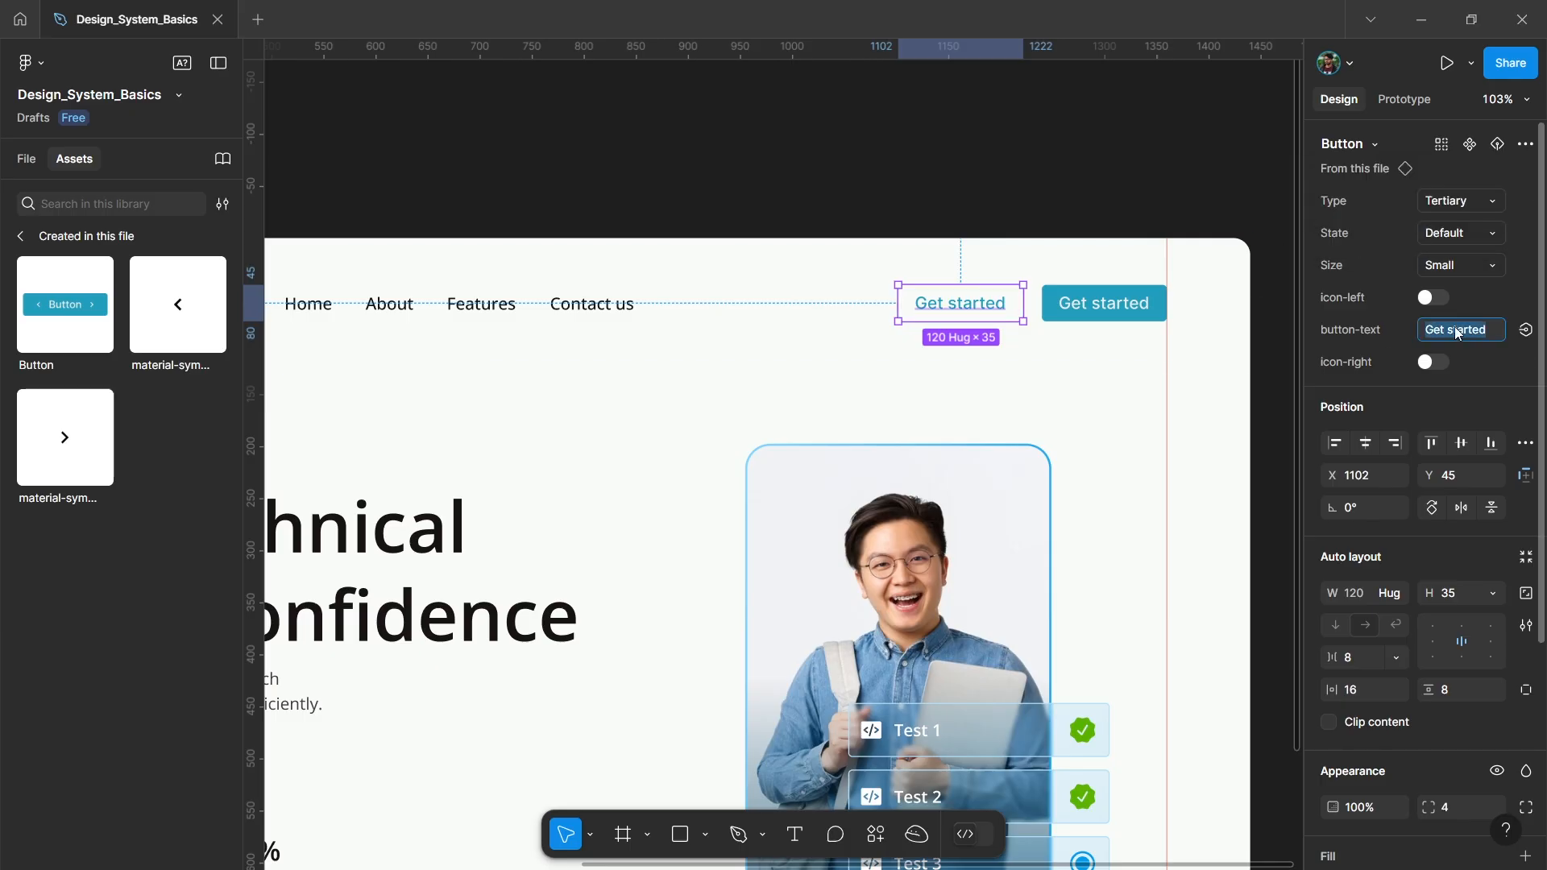
text(Sign in)
key(Return)
Copy the Sign in button below the hero paragraph, align it with the left margin and set its Type to Primary.
scroll(1048, 281, down, 5)
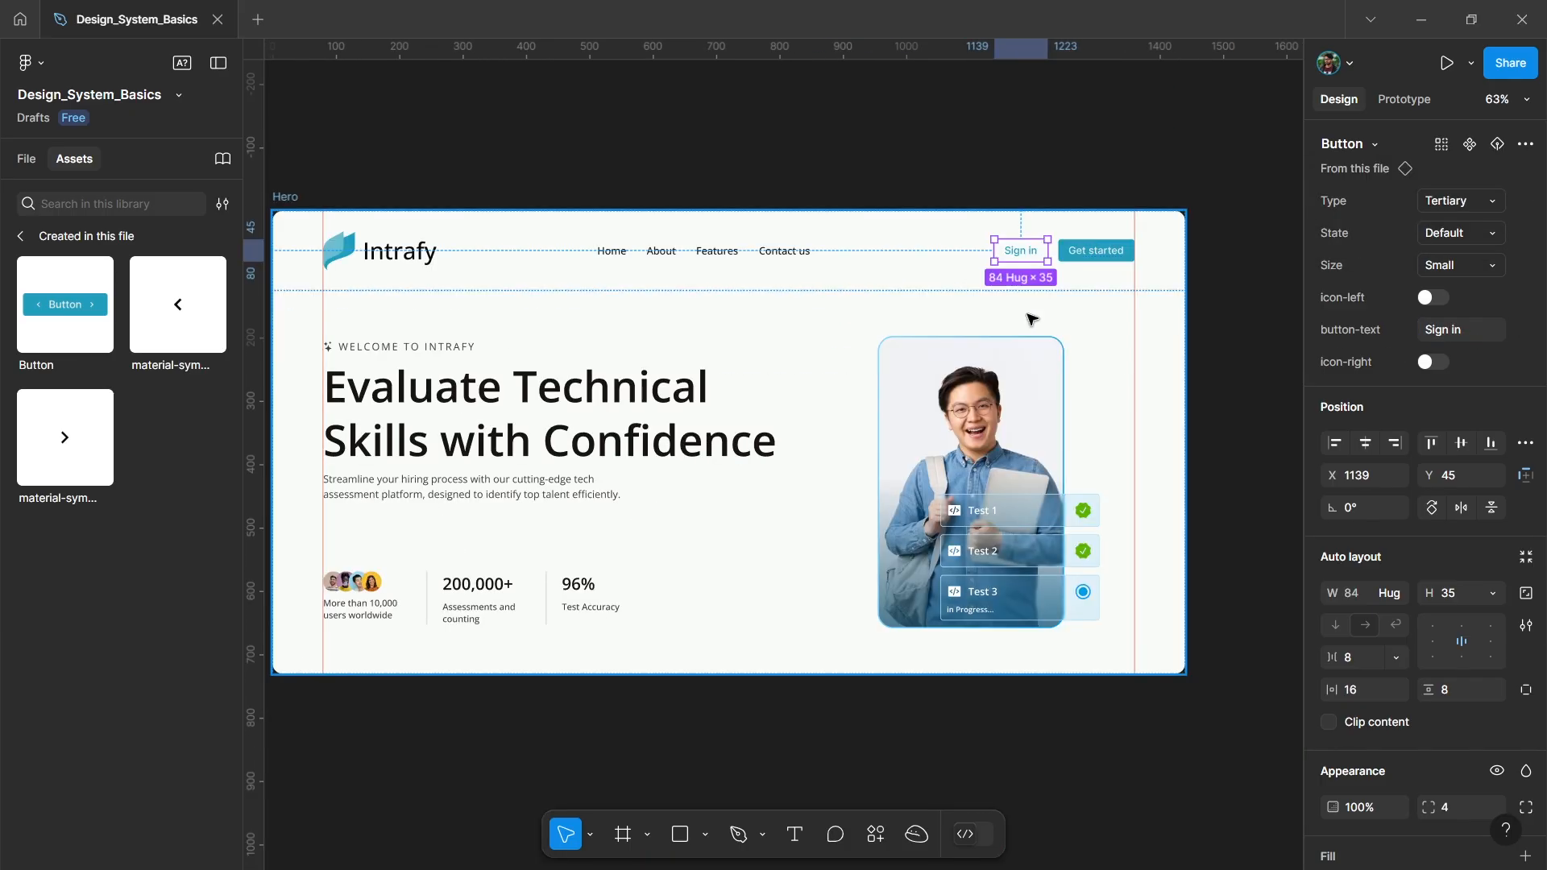
drag(1054, 256, 409, 542)
scroll(353, 552, up, 8)
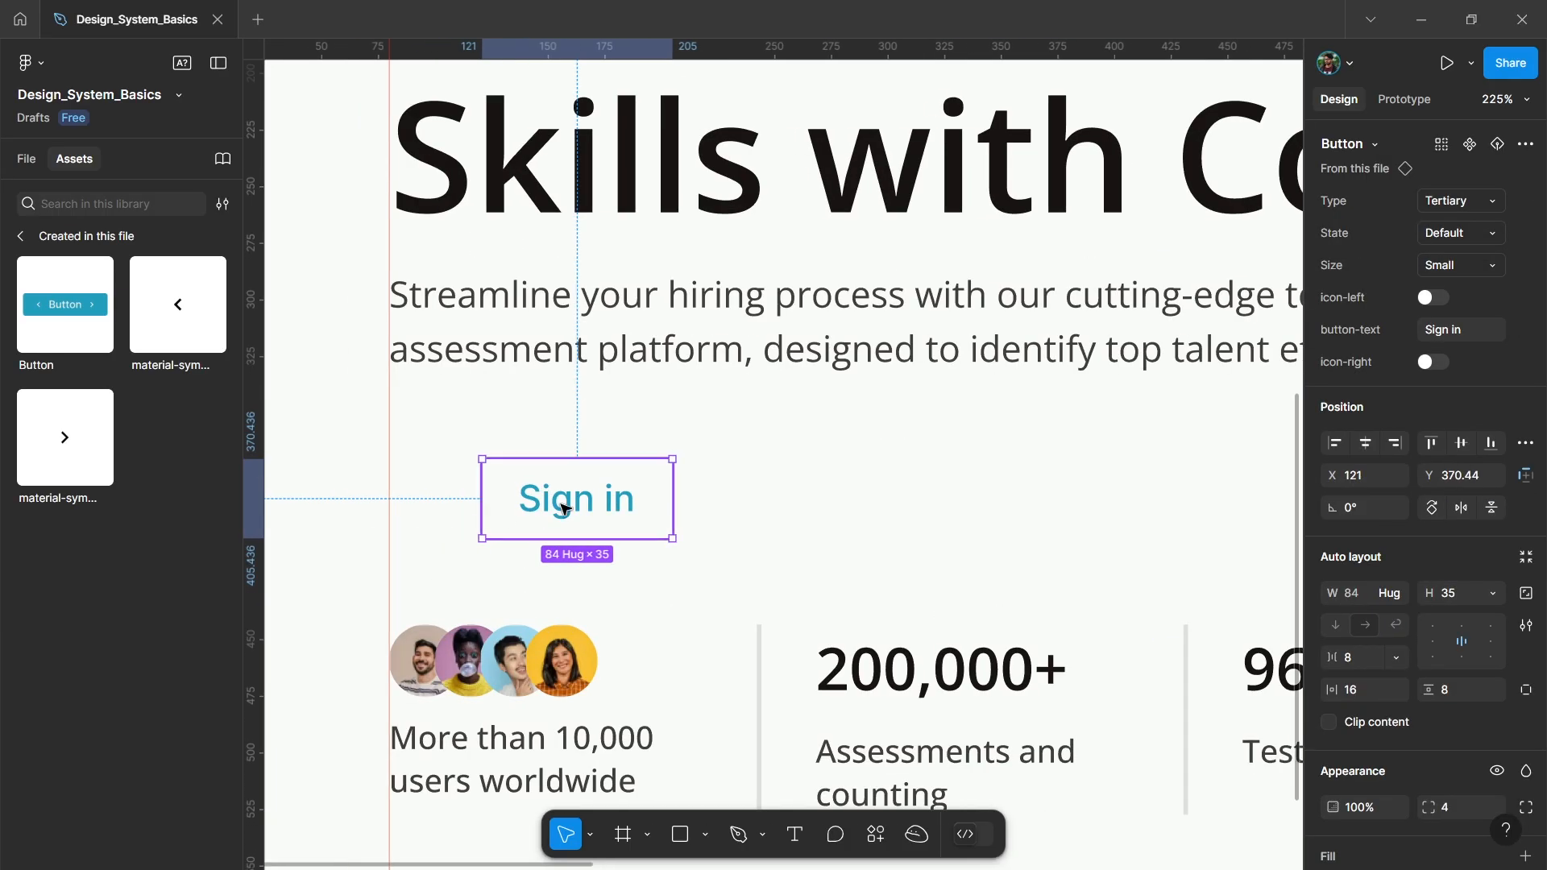
drag(577, 510, 495, 502)
click(1472, 200)
click(1419, 151)
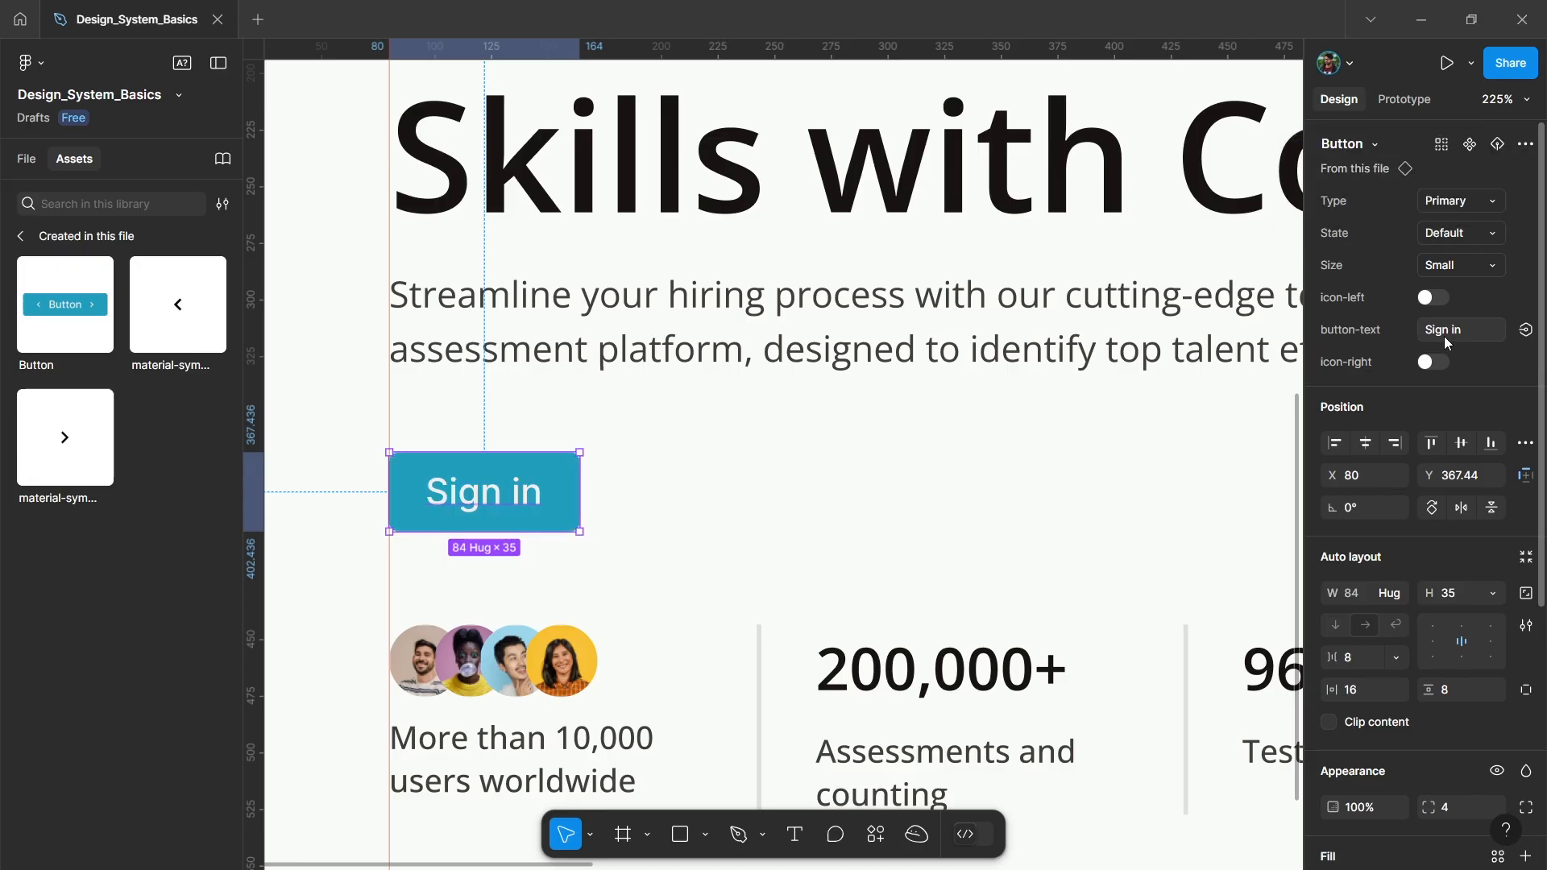
Set the new hero button's text to "Book a demo" and show its right icon.
click(1462, 332)
text(Book a demo)
key(Return)
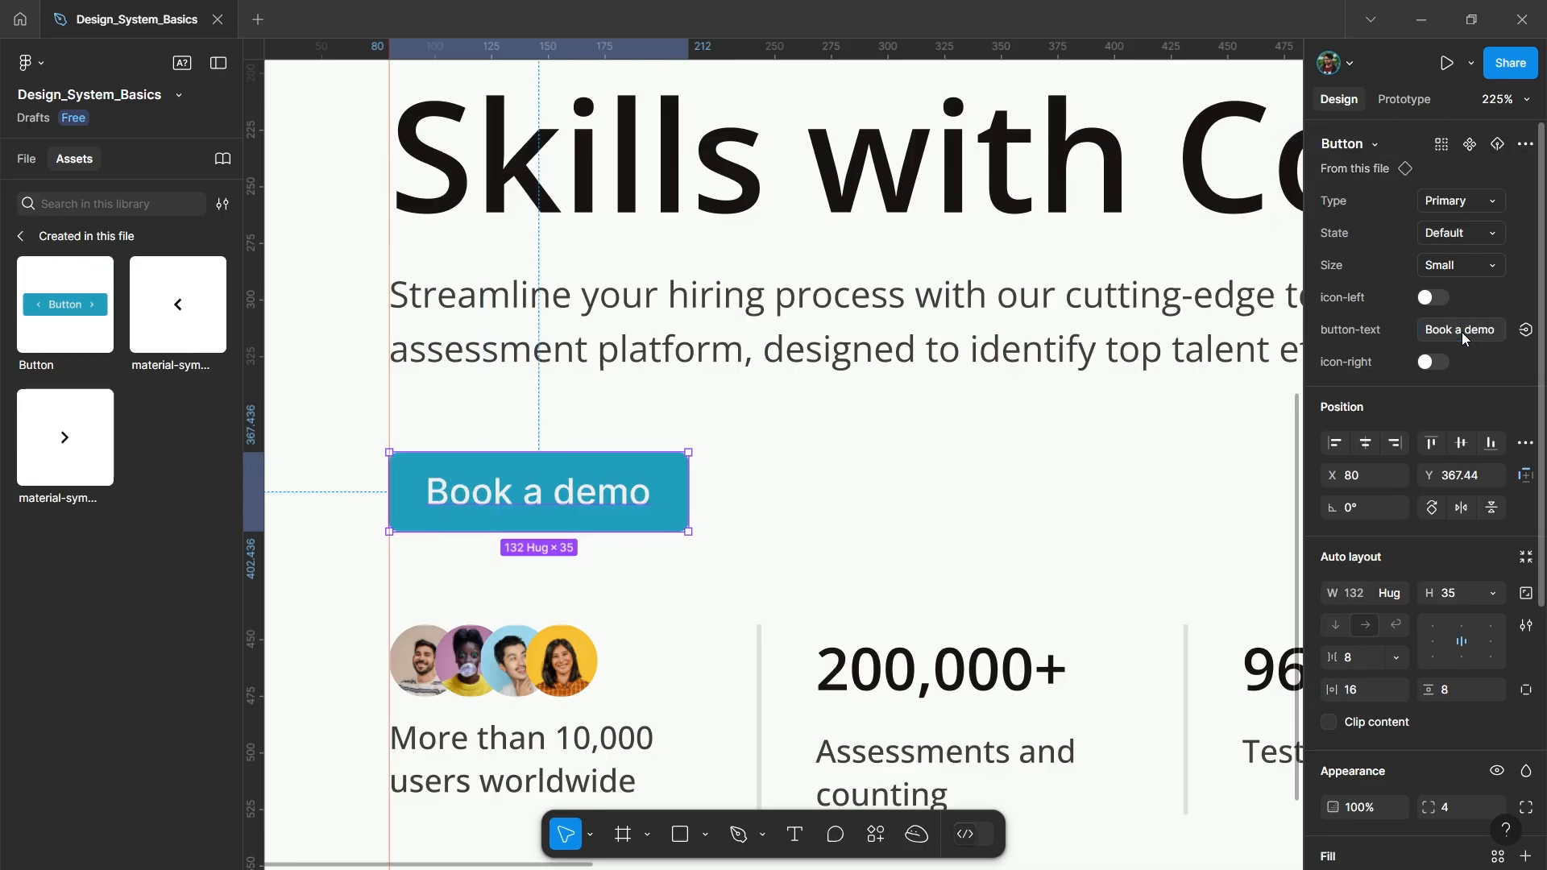
click(1437, 362)
Duplicate the Book a demo button to its right and set the copy's Type to Secondary.
scroll(735, 510, down, 5)
drag(655, 503, 835, 508)
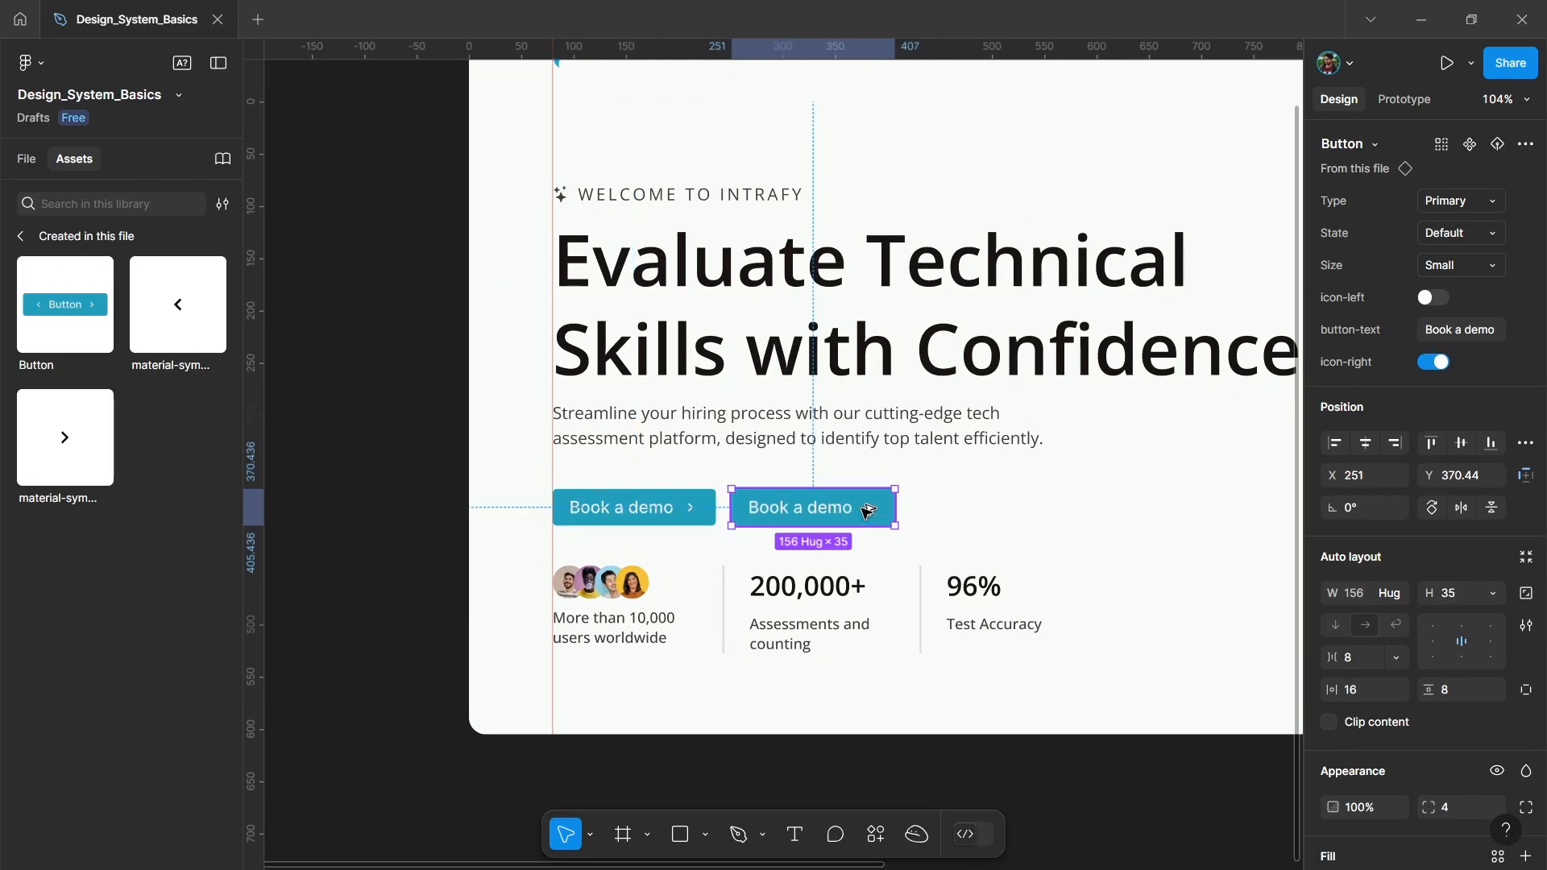
click(1462, 200)
click(1370, 225)
Set the secondary button's text to "Try for free!" and hide its right icon.
text(Try )
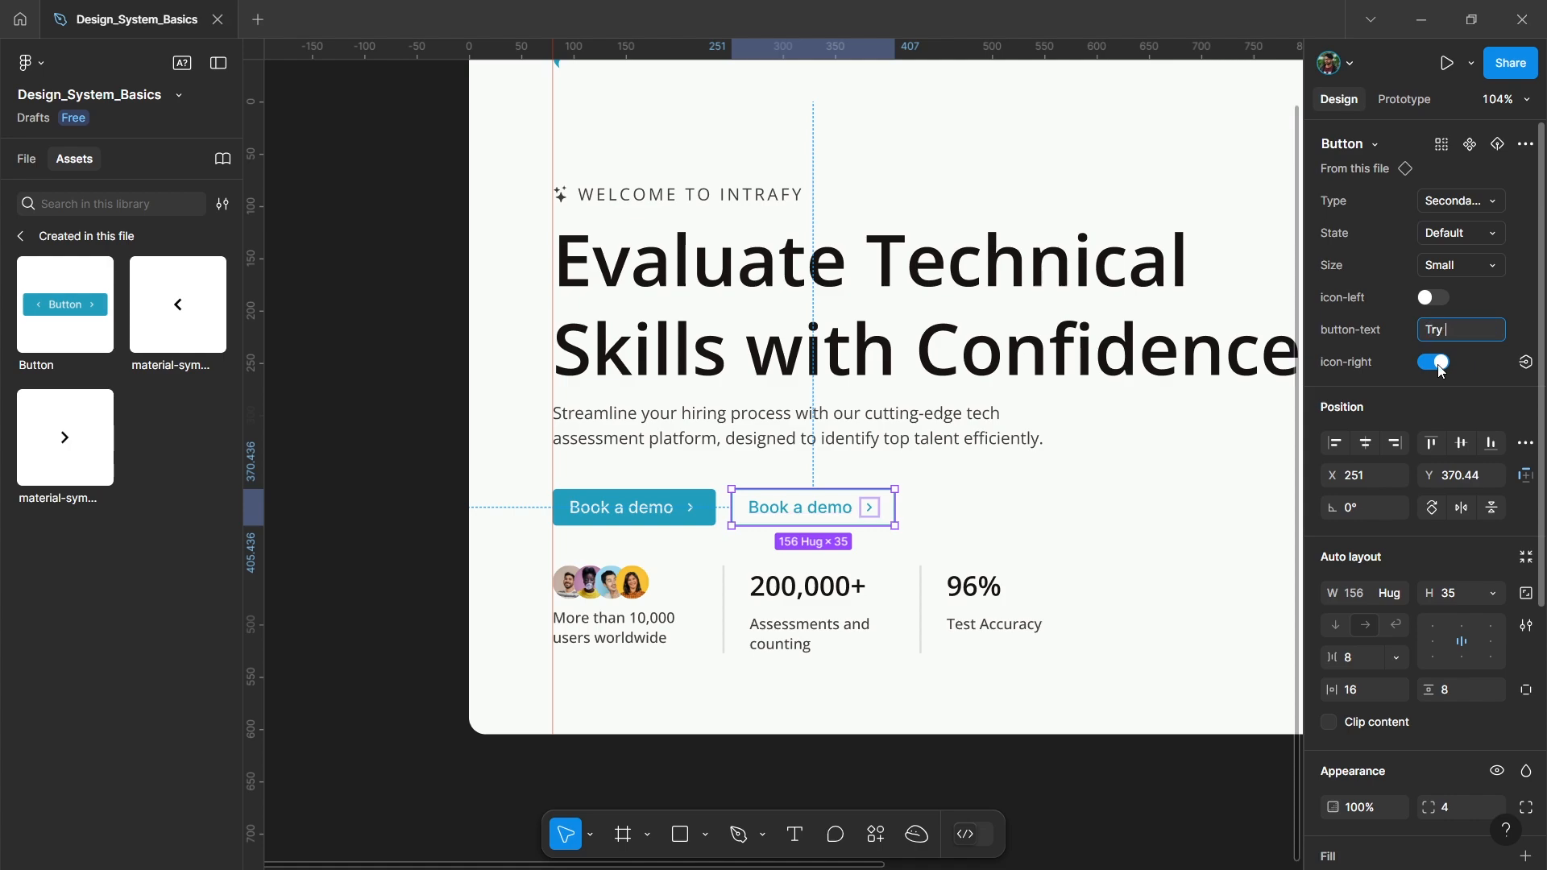
text(for free!)
click(1439, 365)
Set both hero call-to-action buttons to Regular size, moving Try for free! right so it clears Book a demo.
click(1457, 265)
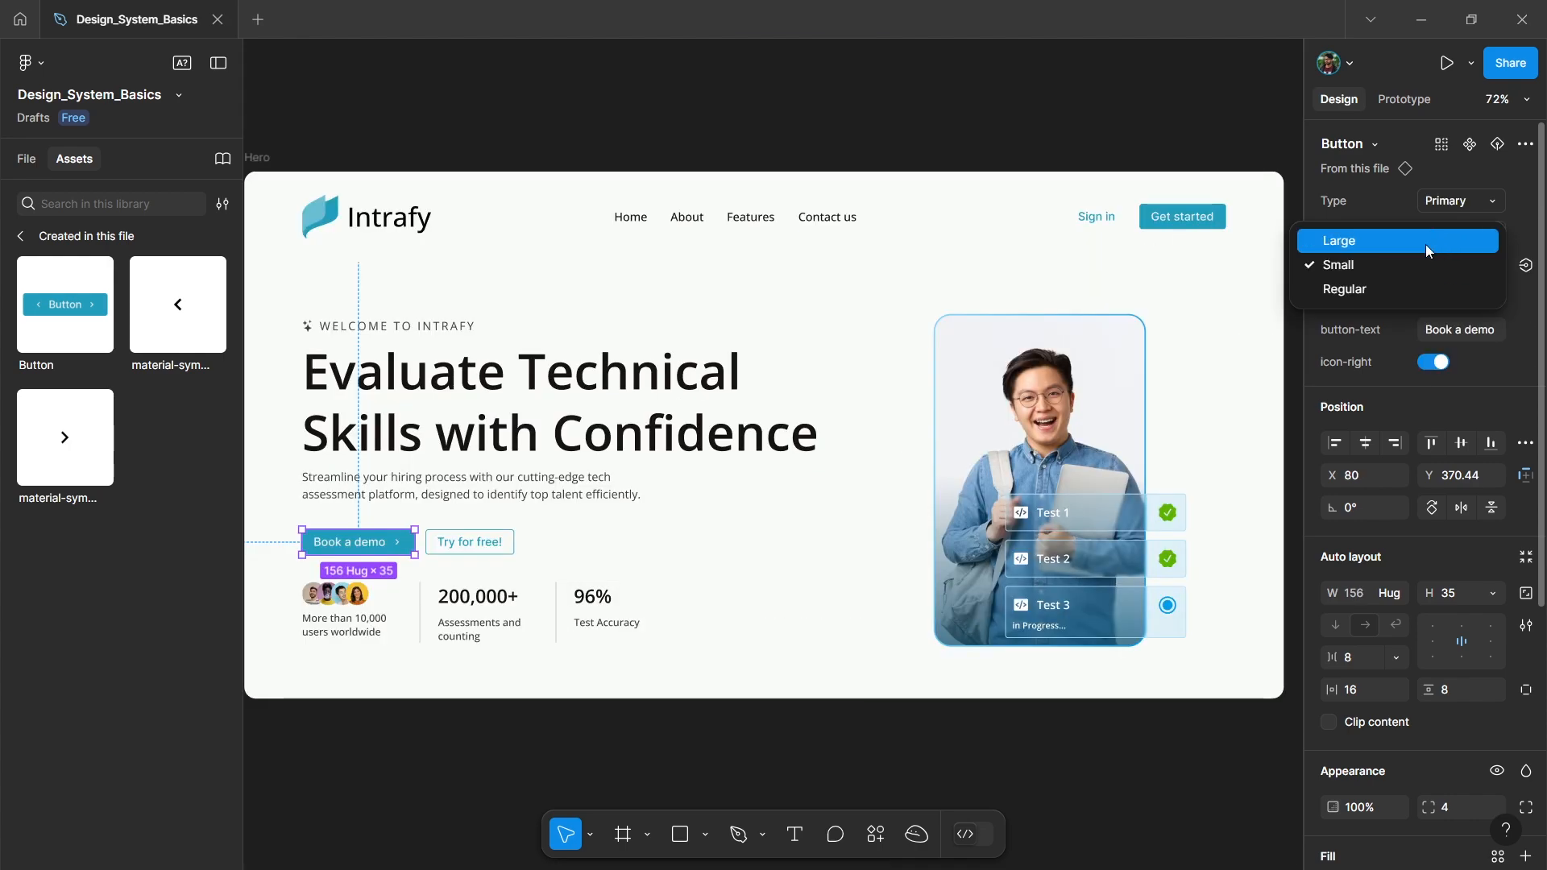
click(1362, 289)
scroll(347, 568, up, 5)
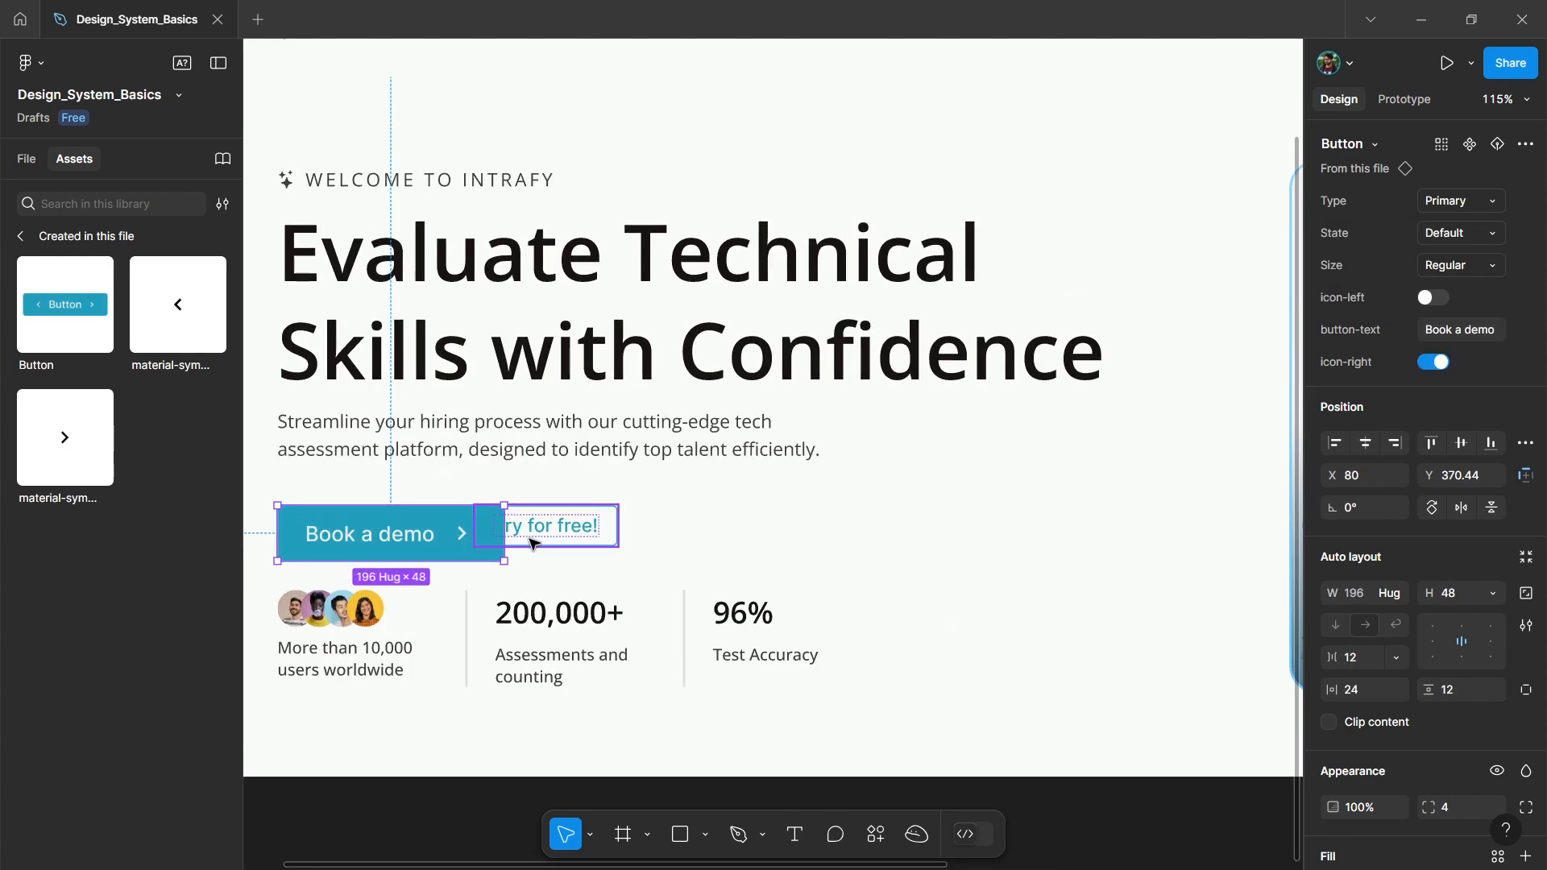
drag(563, 536, 608, 534)
click(1460, 265)
click(1370, 287)
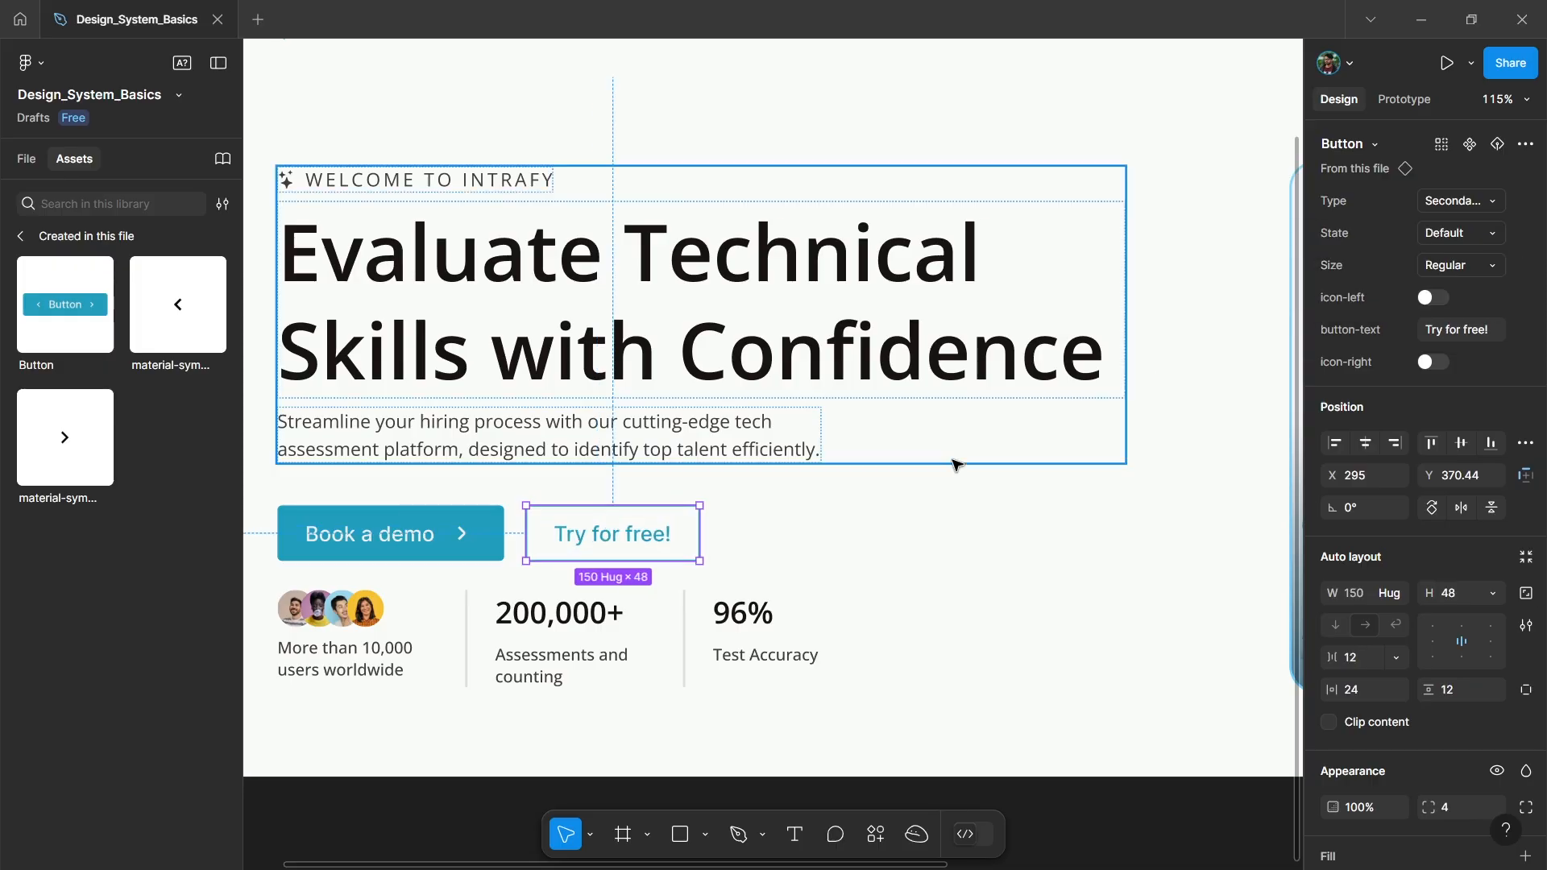